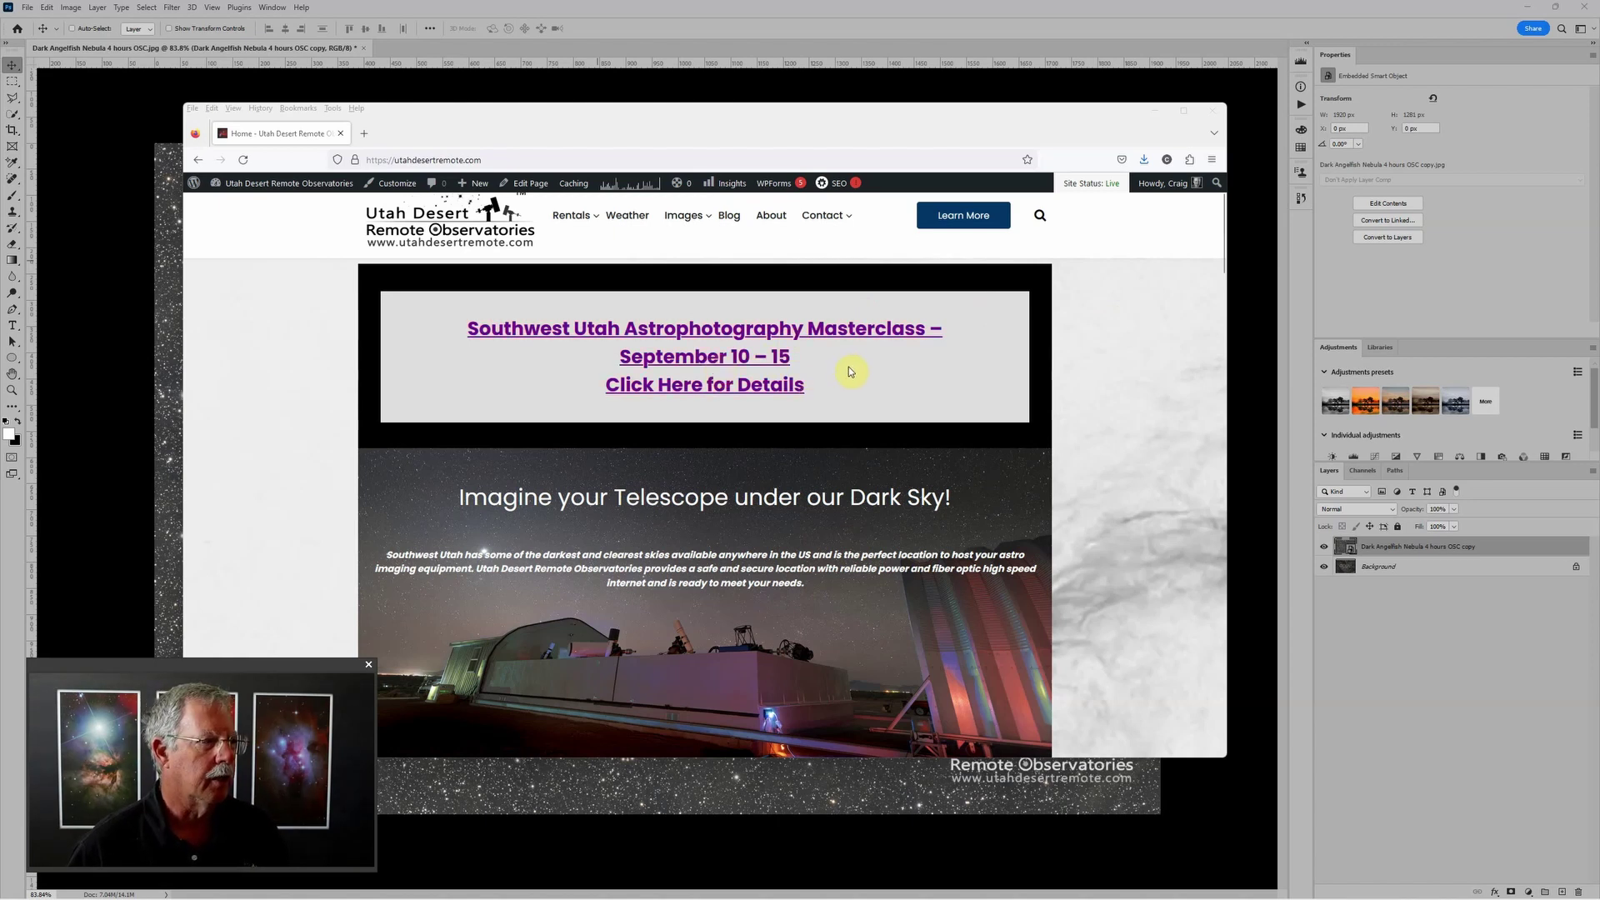
- Open the Southwest Utah Astrophotography Masterclass page, look over its photos and description, and clear the browser window out of the way
{"action": "left_click", "coordinate": [729, 337]}
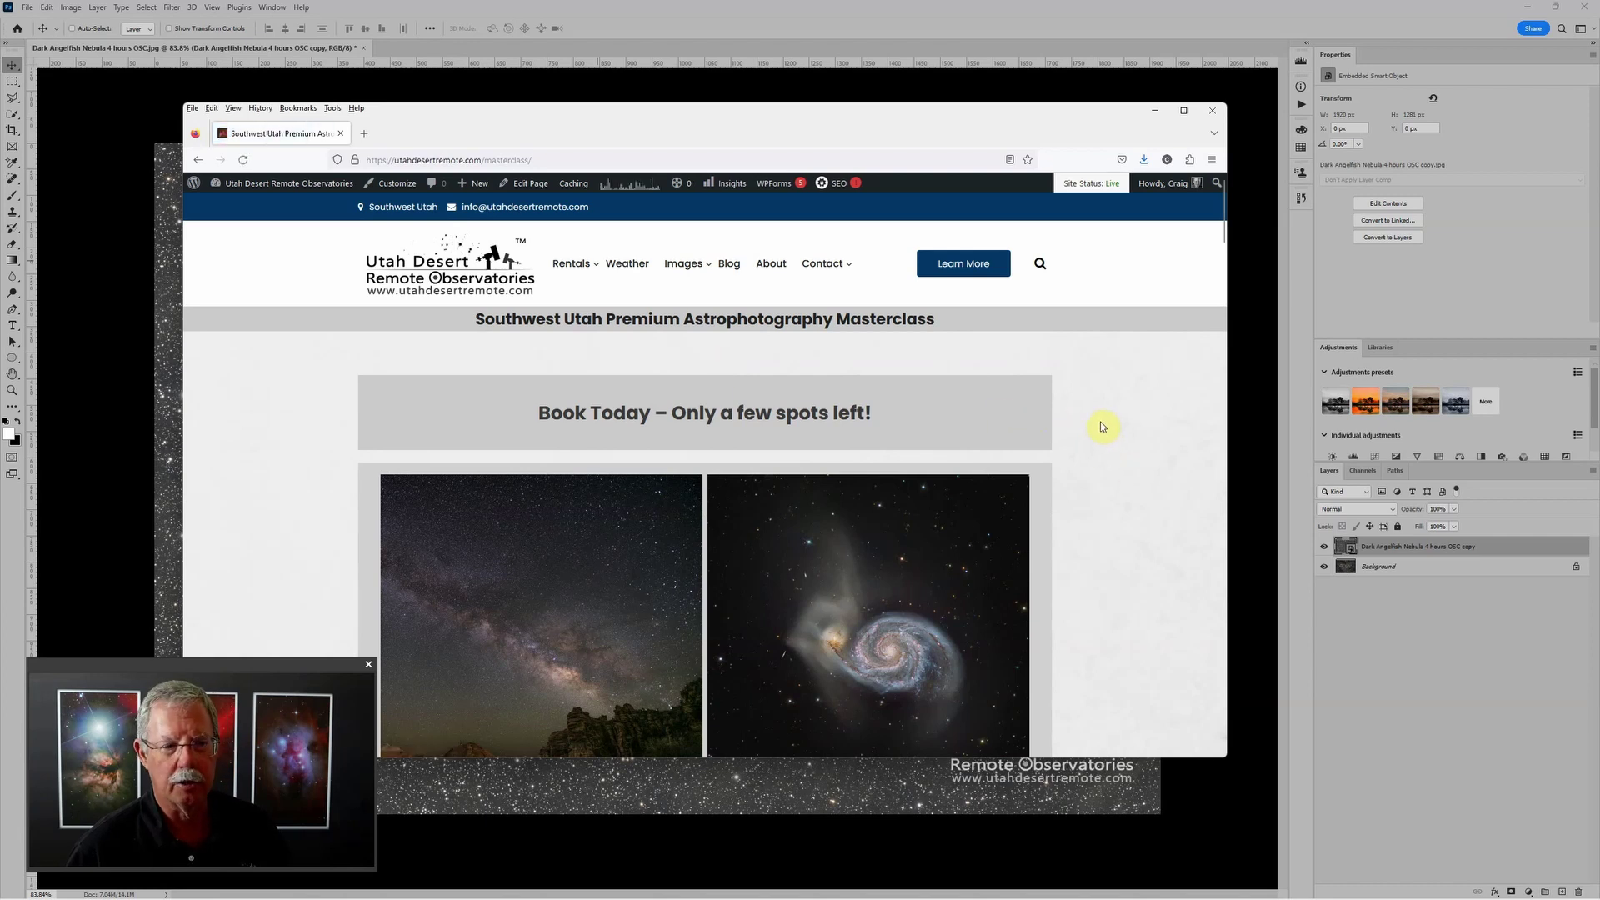
{"action": "scroll", "coordinate": [1103, 427], "scroll_direction": "down", "scroll_amount": 3}
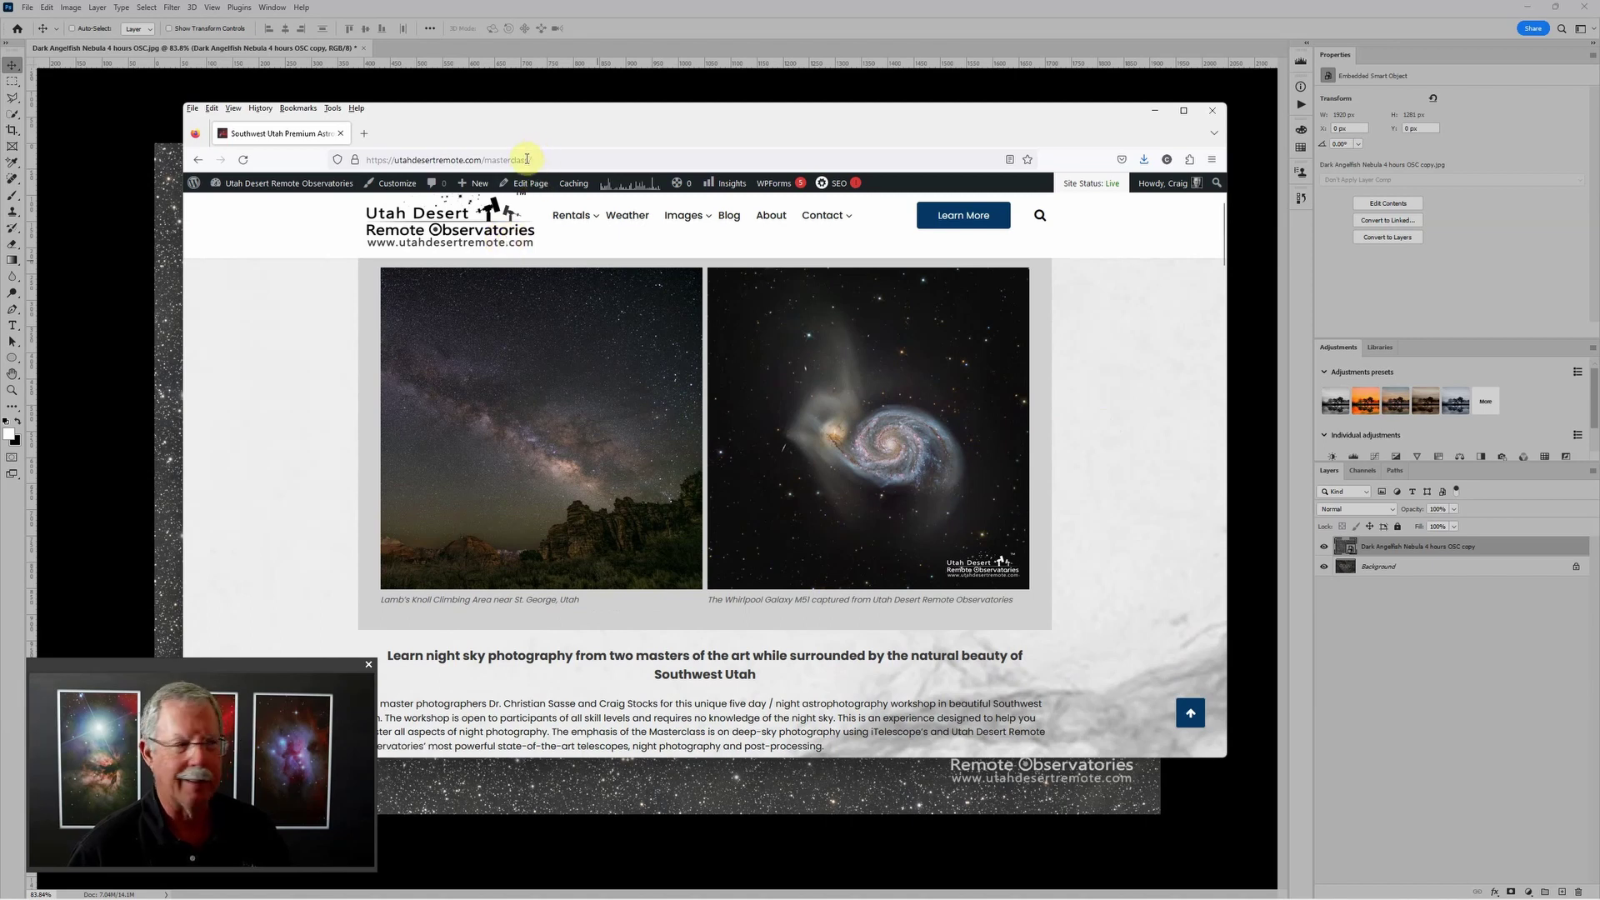
{"action": "left_click_drag", "start_coordinate": [624, 119], "coordinate": [1101, 149]}
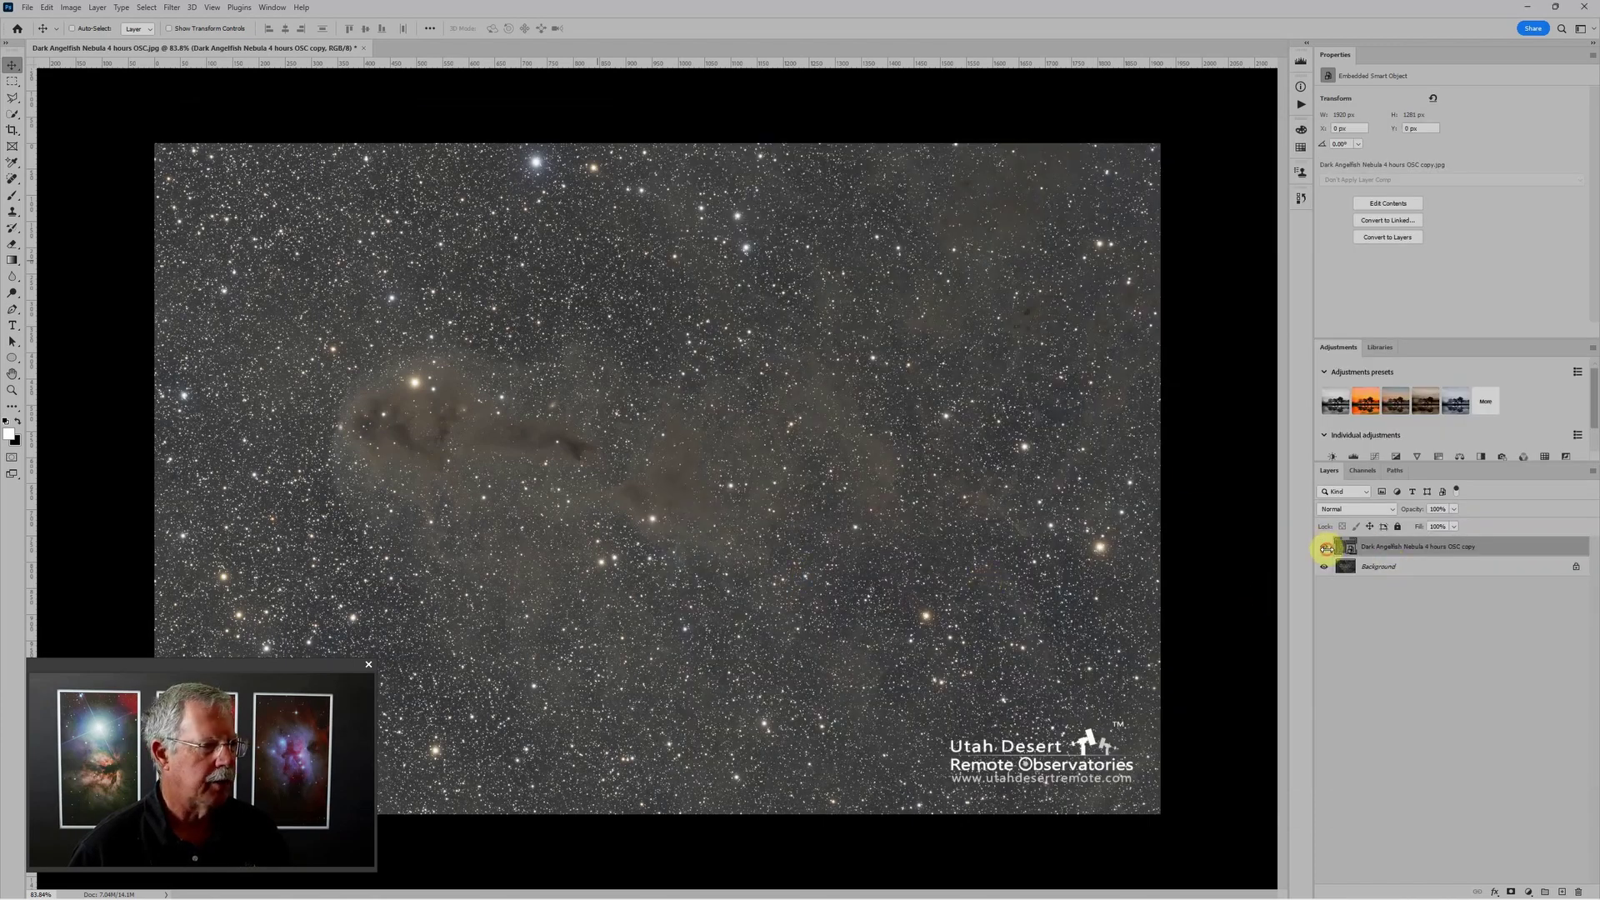
- Hide the "Dark Angelfish Nebula 4 hours OSC copy" layer to view the Background image
{"action": "left_click", "coordinate": [1326, 547]}
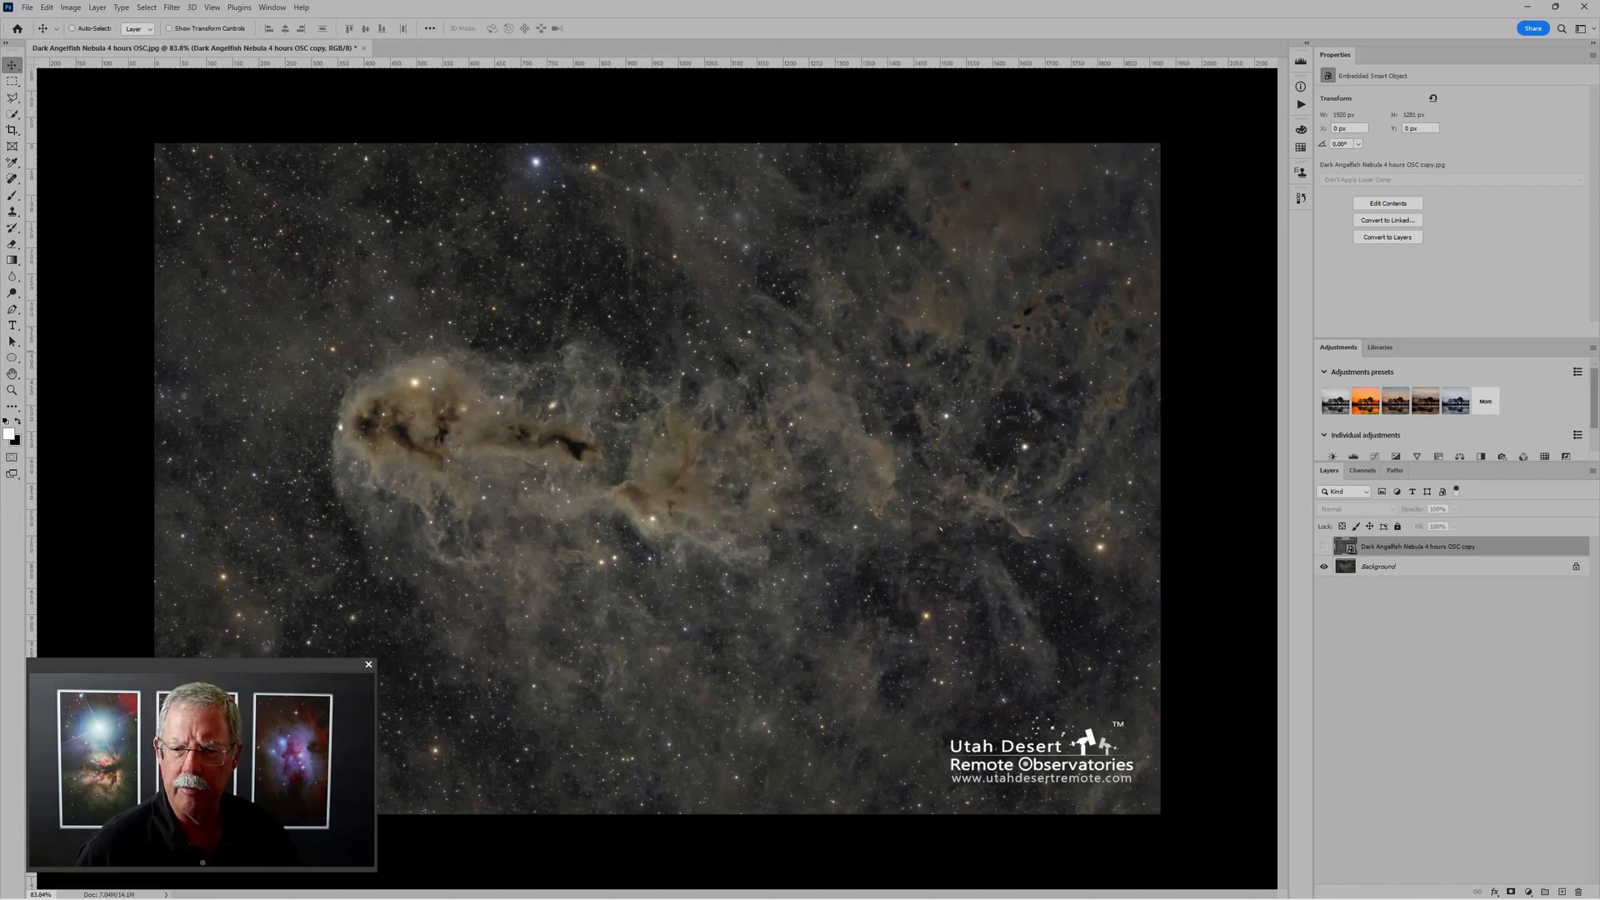
- Switch to PixInsight and open the Blink image inspection process
{"action": "key", "text": "alt+Tab"}
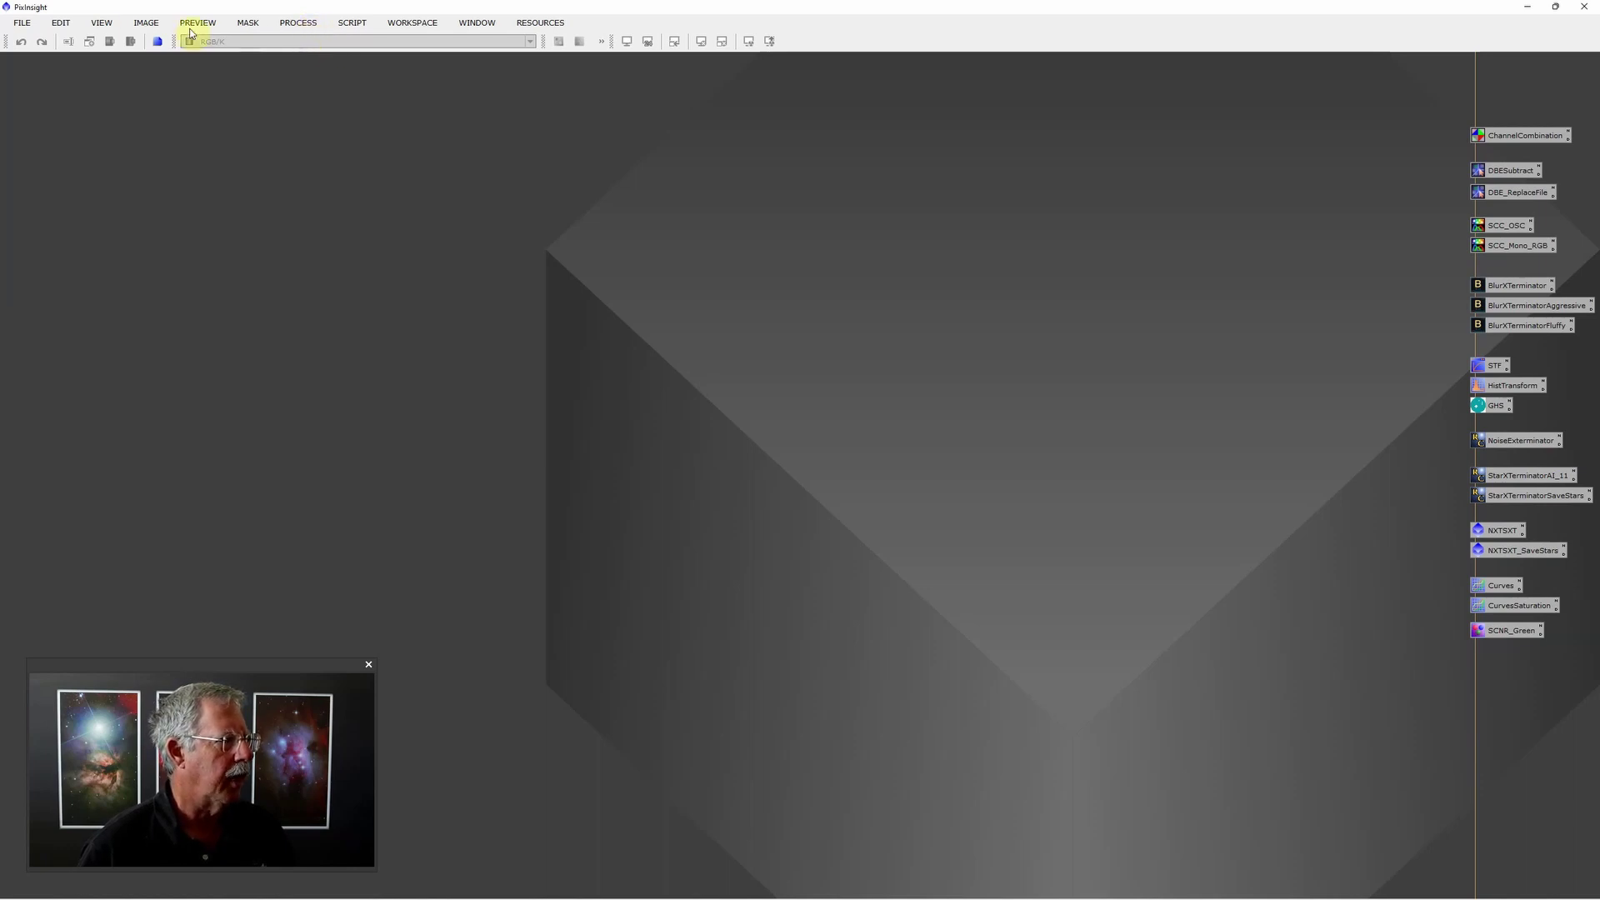
{"action": "left_click", "coordinate": [302, 23]}
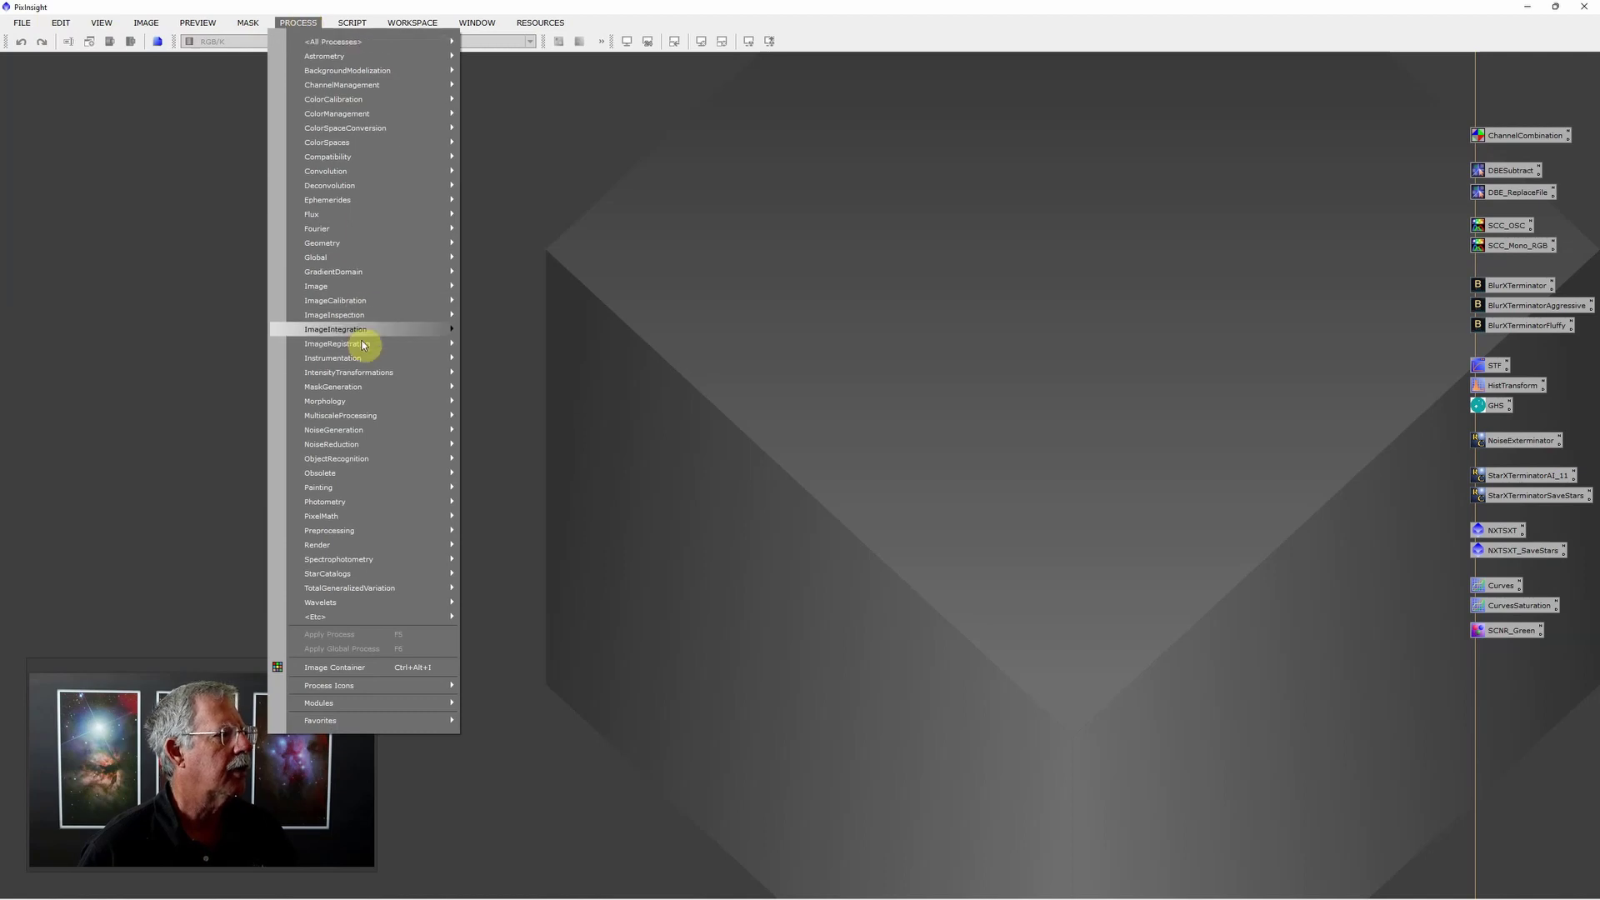
{"action": "mouse_move", "coordinate": [365, 335]}
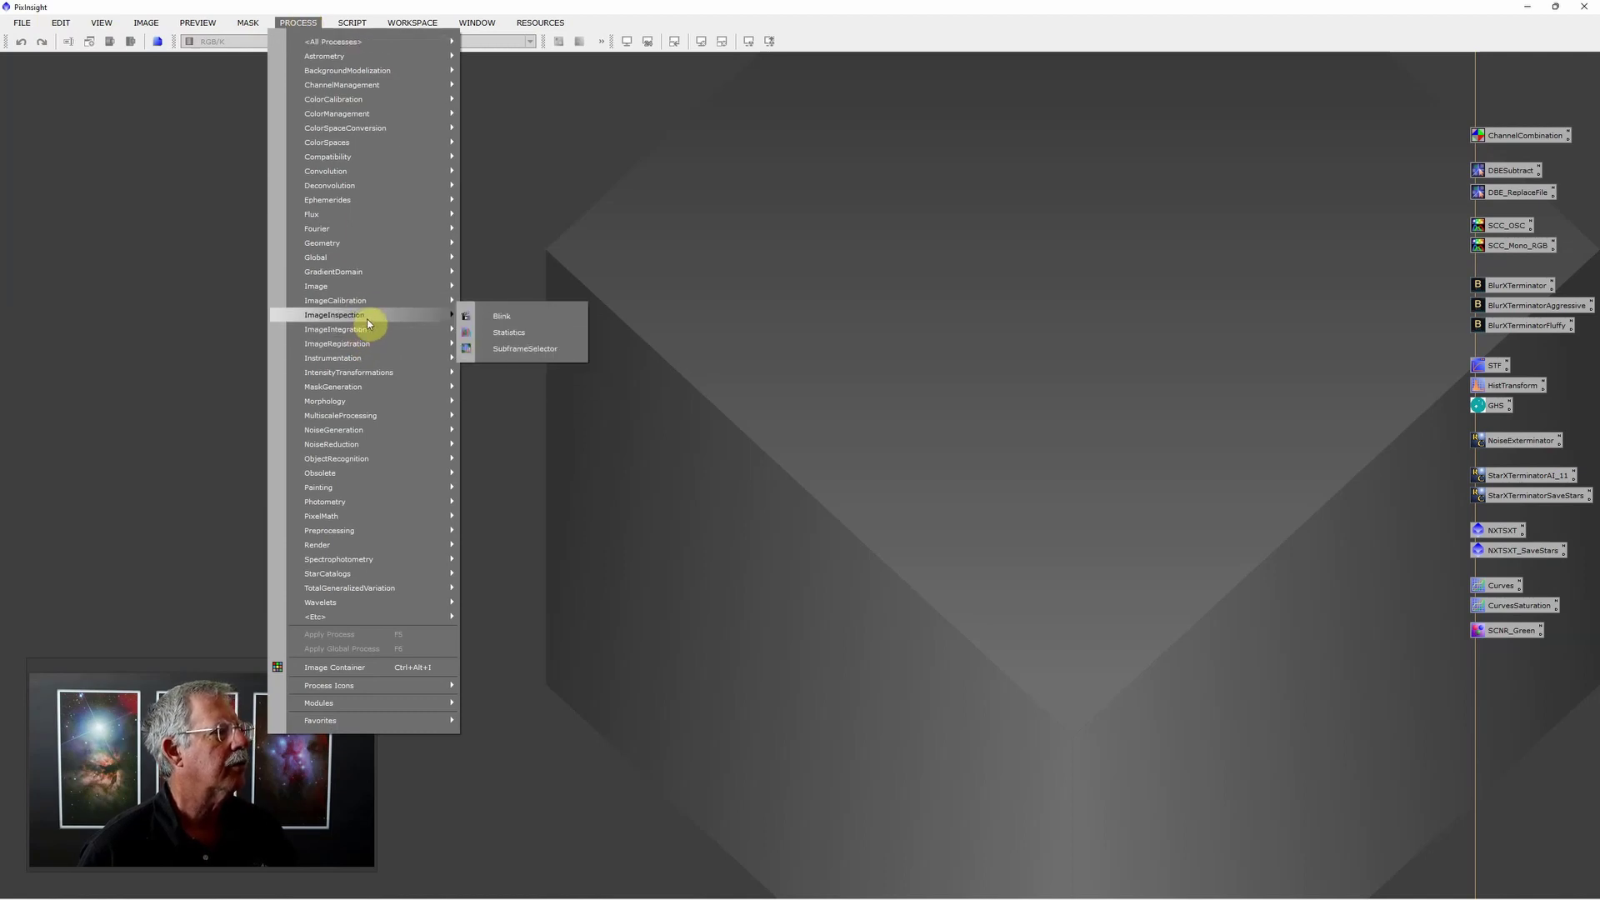
{"action": "left_click", "coordinate": [513, 326]}
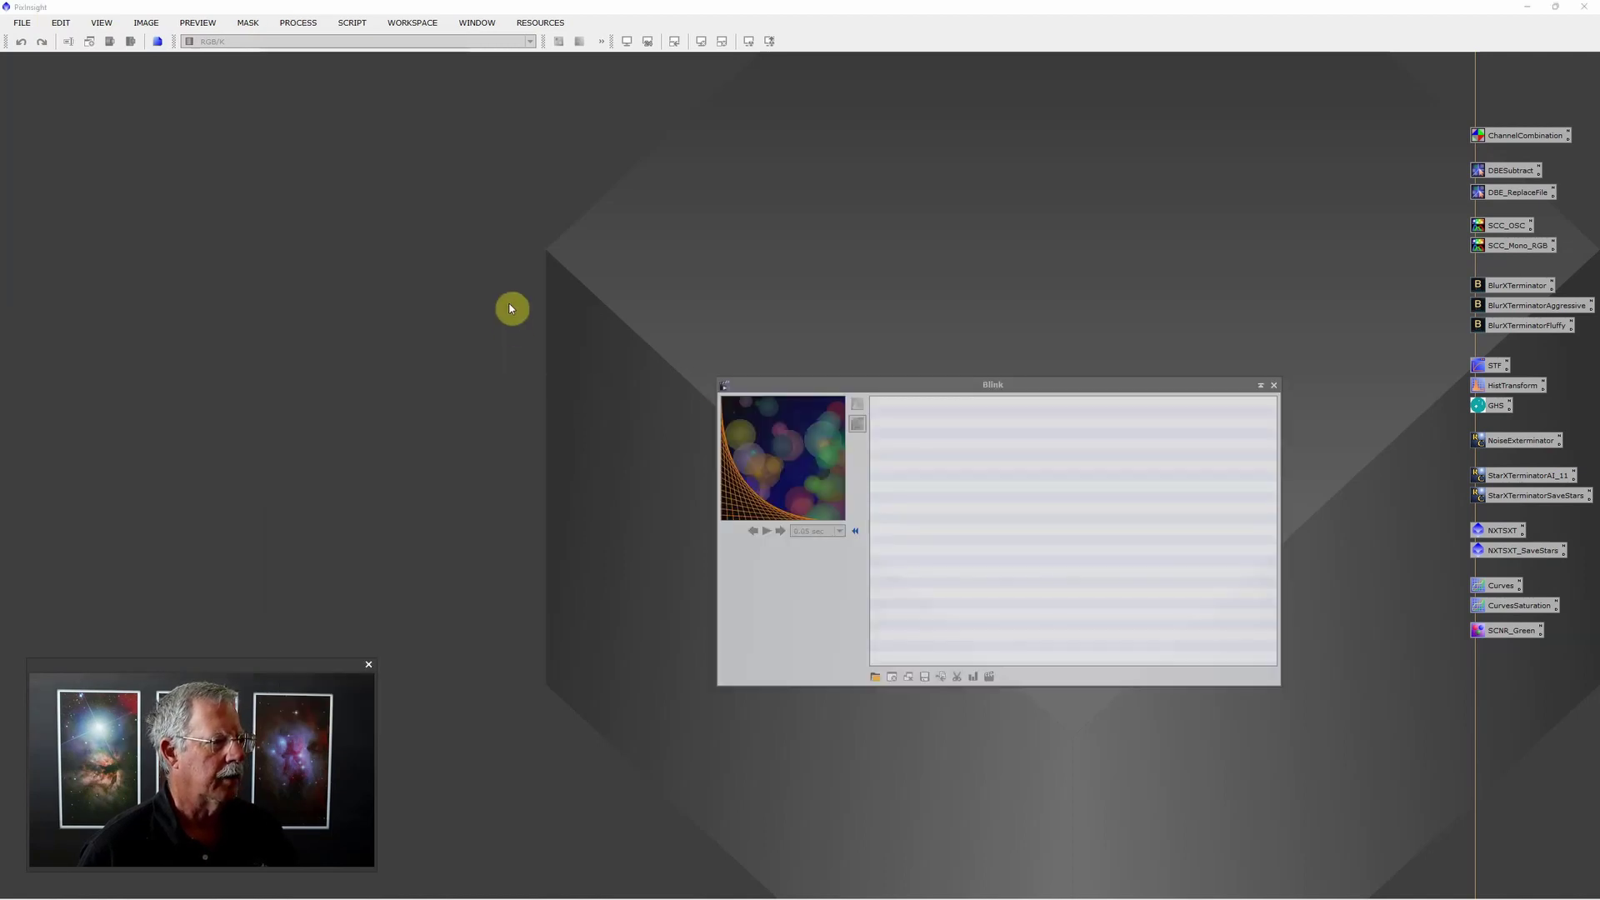
- Start adding image files to Blink and browse to D:\Astro\NUC2 Data\Dark Shark Centered\2023-07-11
{"action": "left_click", "coordinate": [875, 679]}
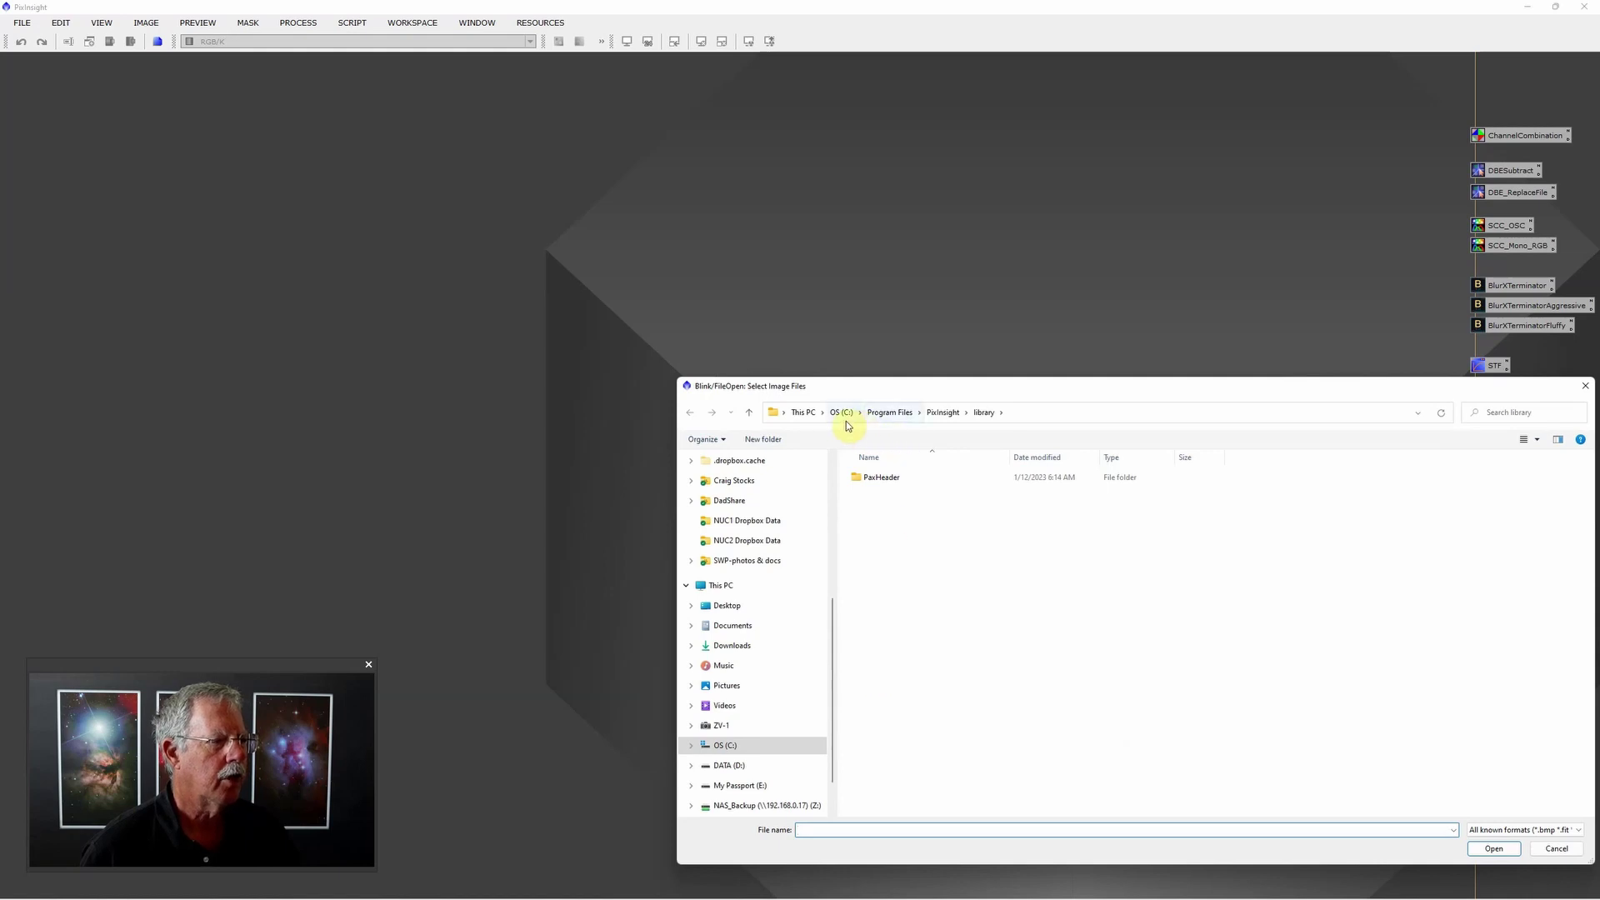
{"action": "left_click", "coordinate": [754, 767]}
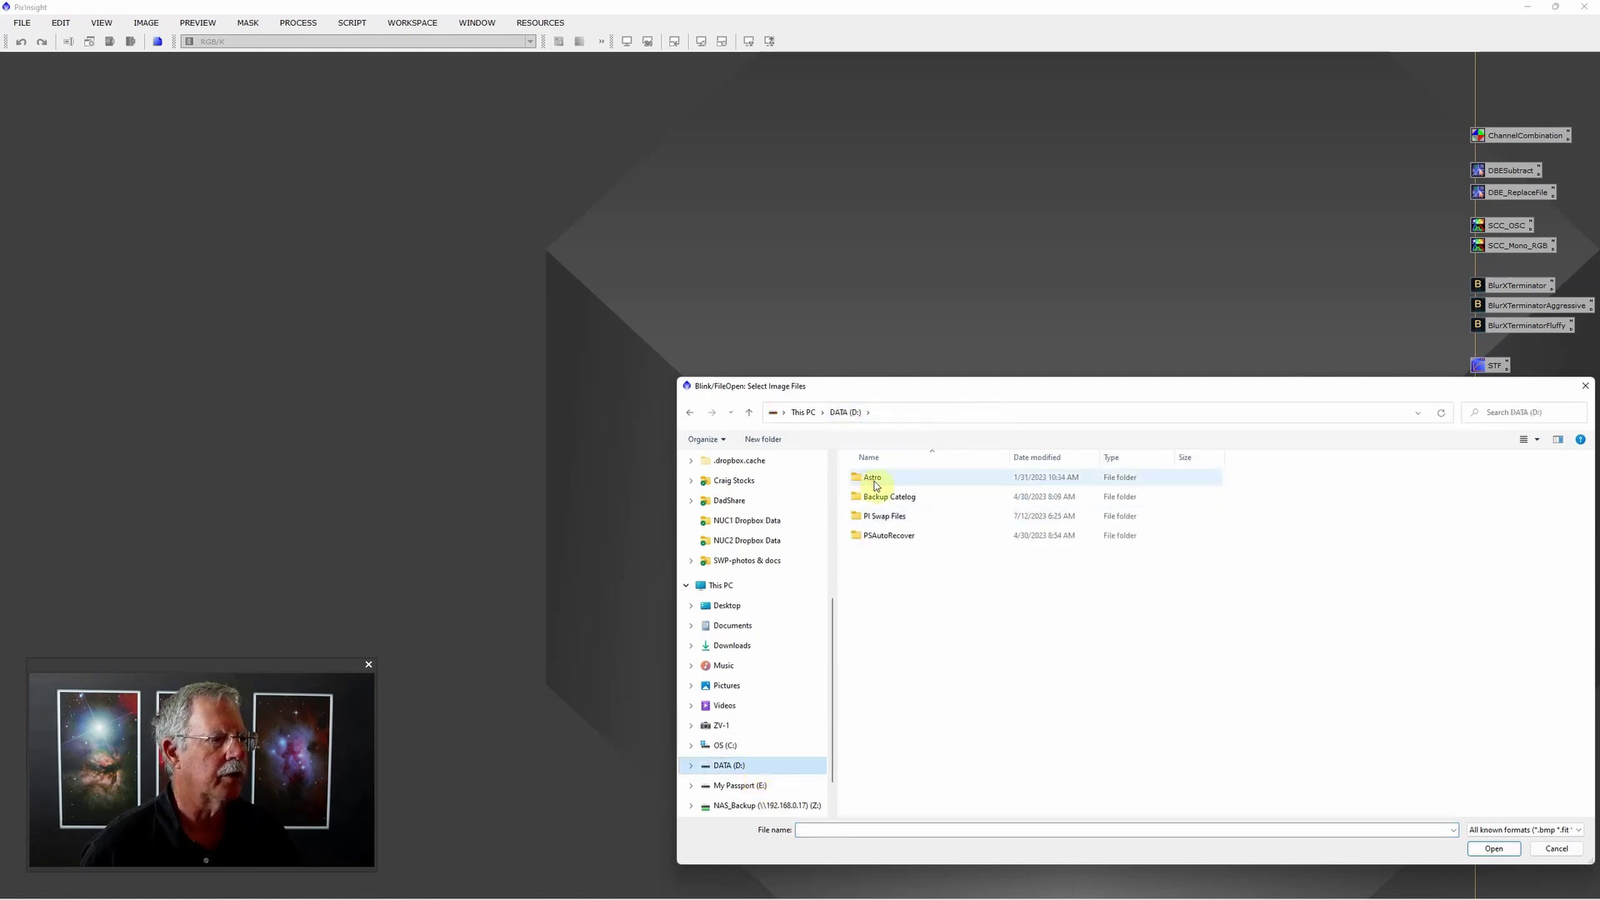
{"action": "double_click", "coordinate": [868, 478]}
{"action": "double_click", "coordinate": [878, 518]}
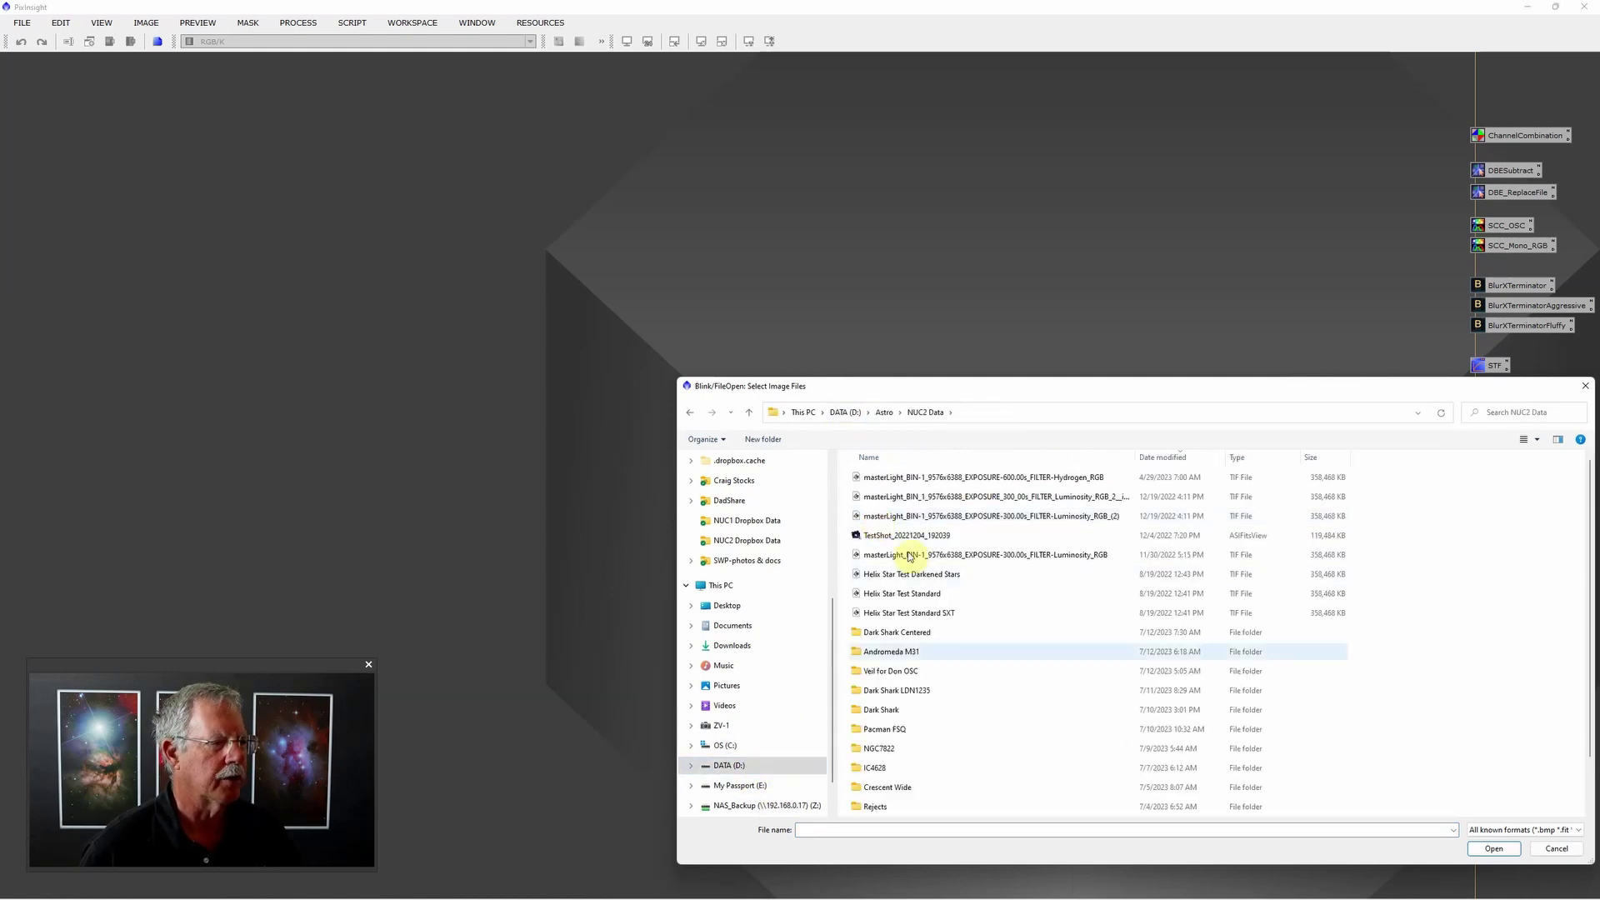
{"action": "double_click", "coordinate": [902, 635]}
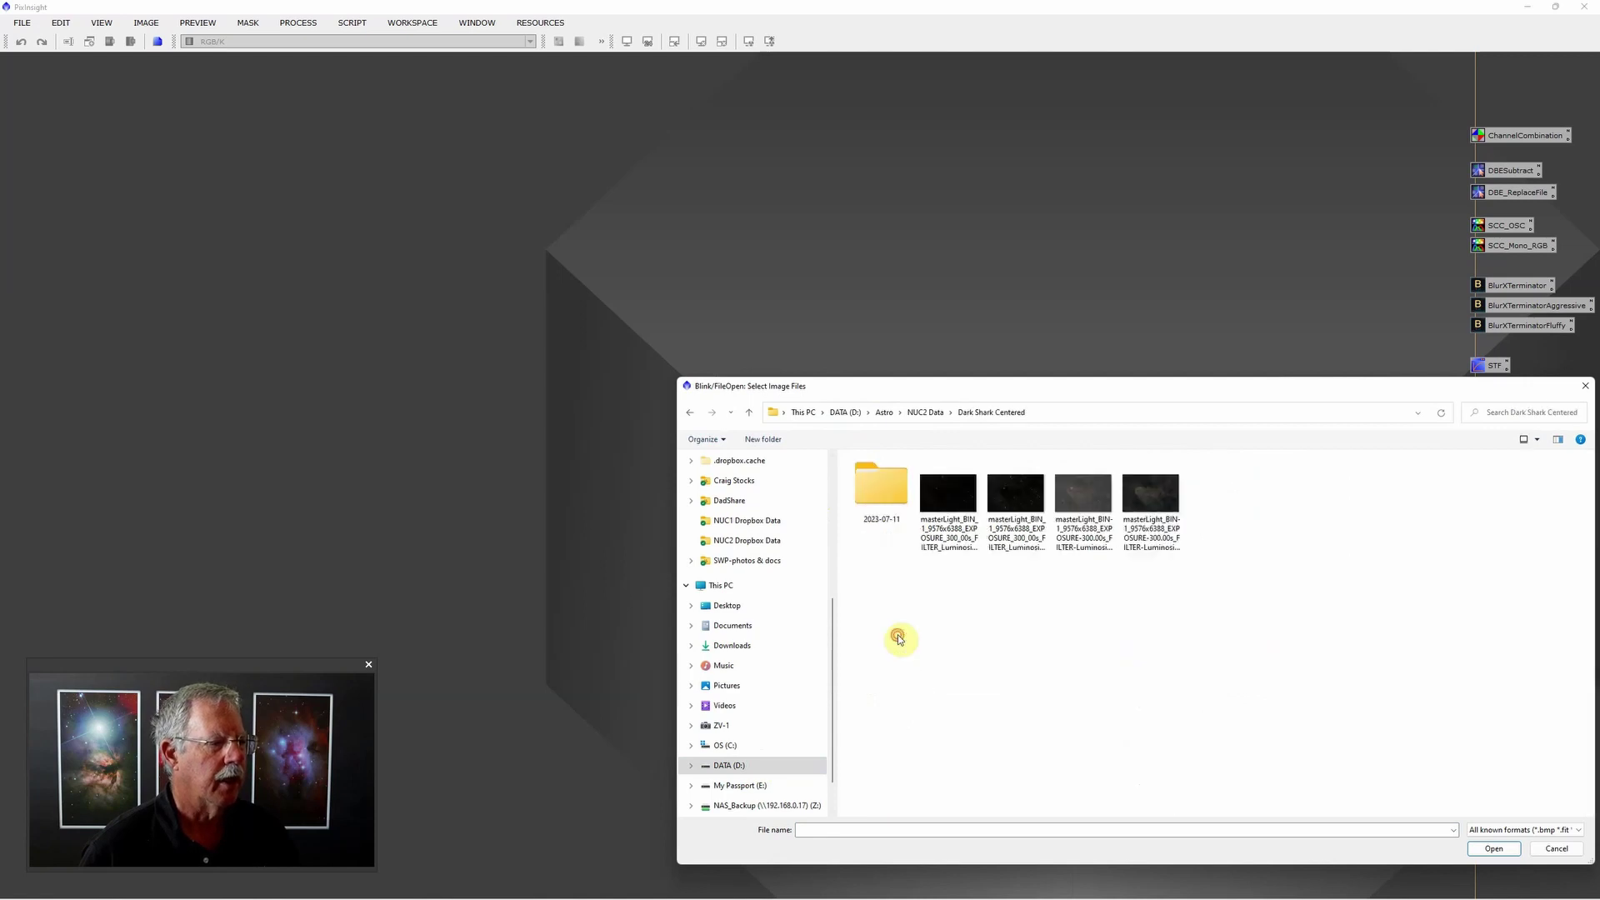
{"action": "double_click", "coordinate": [889, 521]}
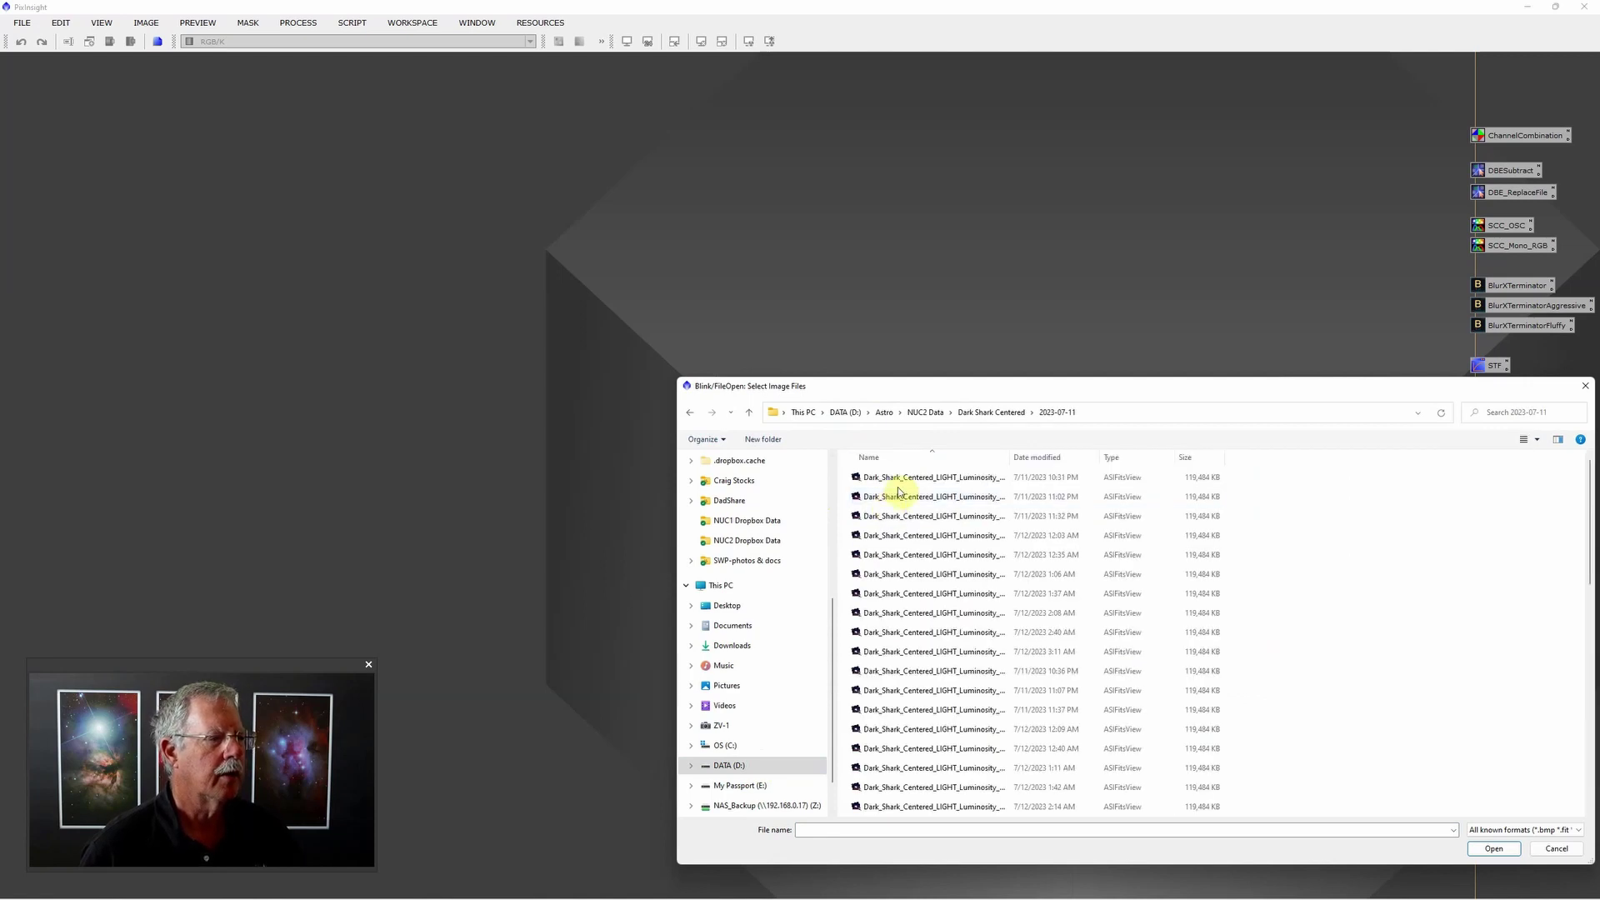
- Select all the Dark_Shark_Centered Luminosity light frames in the 2023-07-11 folder and load them into Blink
{"action": "left_click", "coordinate": [895, 484]}
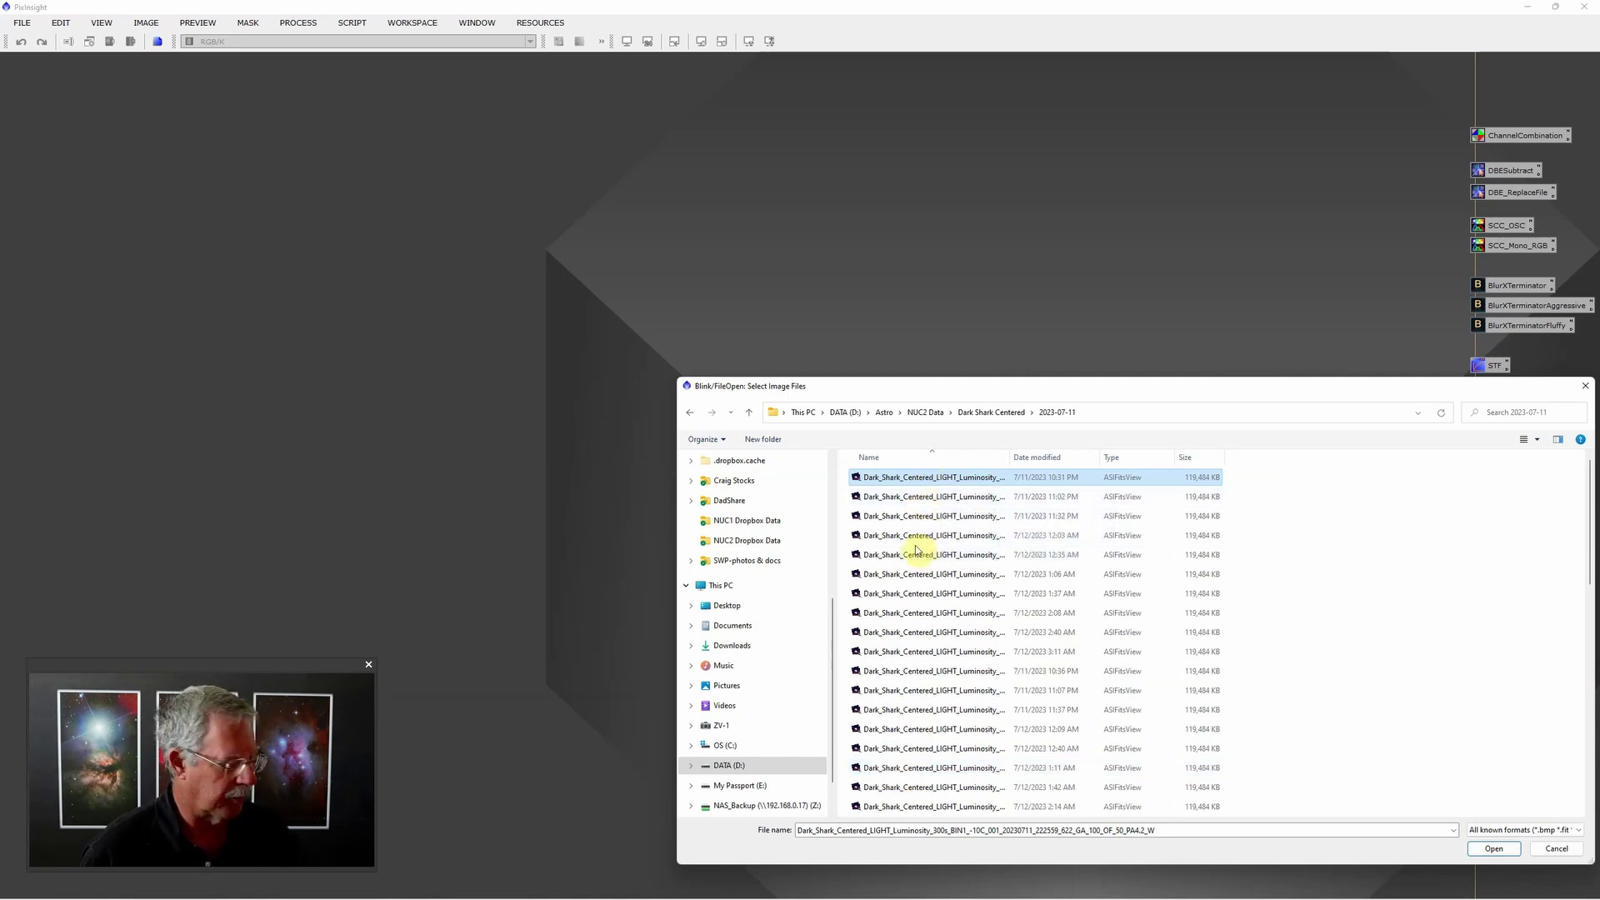
{"action": "left_click", "coordinate": [949, 478]}
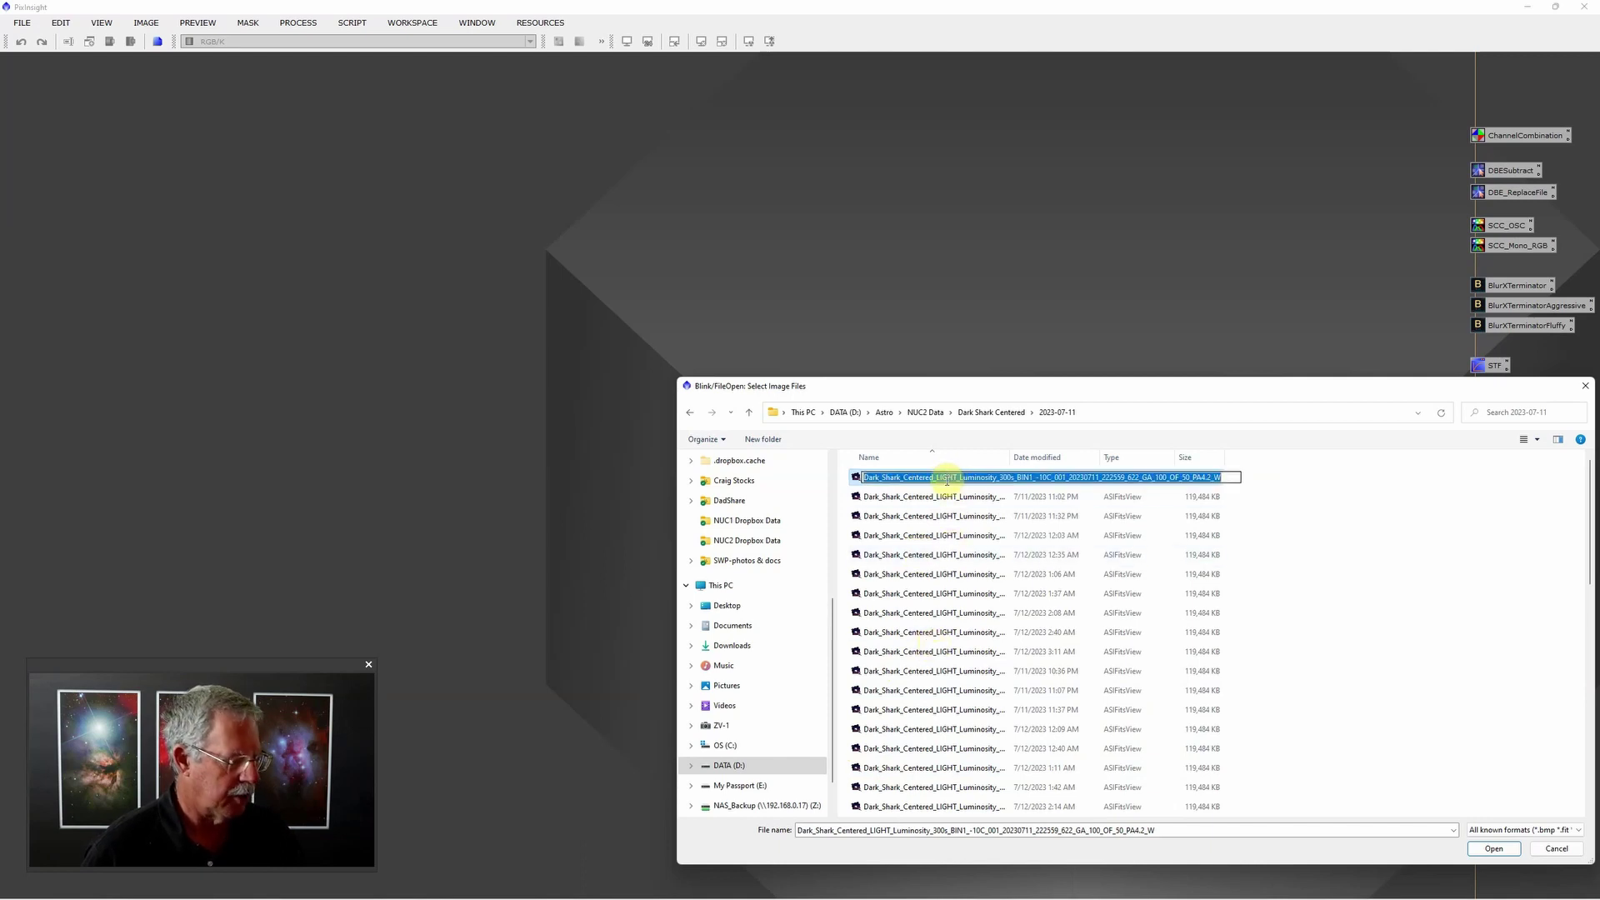
{"action": "left_click", "coordinate": [1271, 536]}
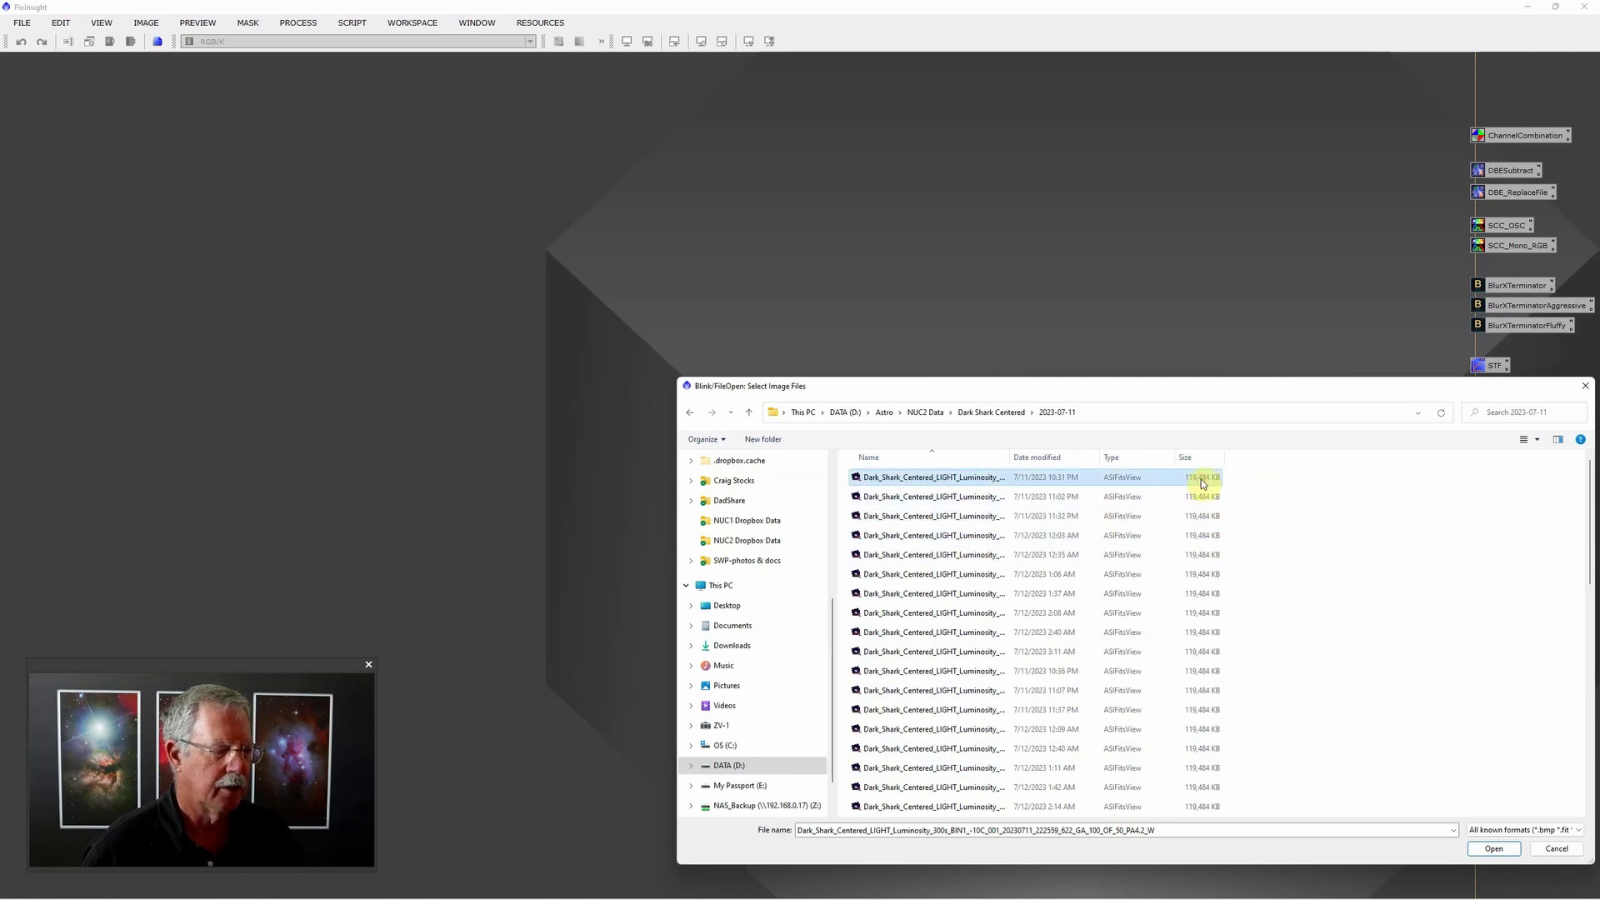
{"action": "key", "text": "ctrl+a"}
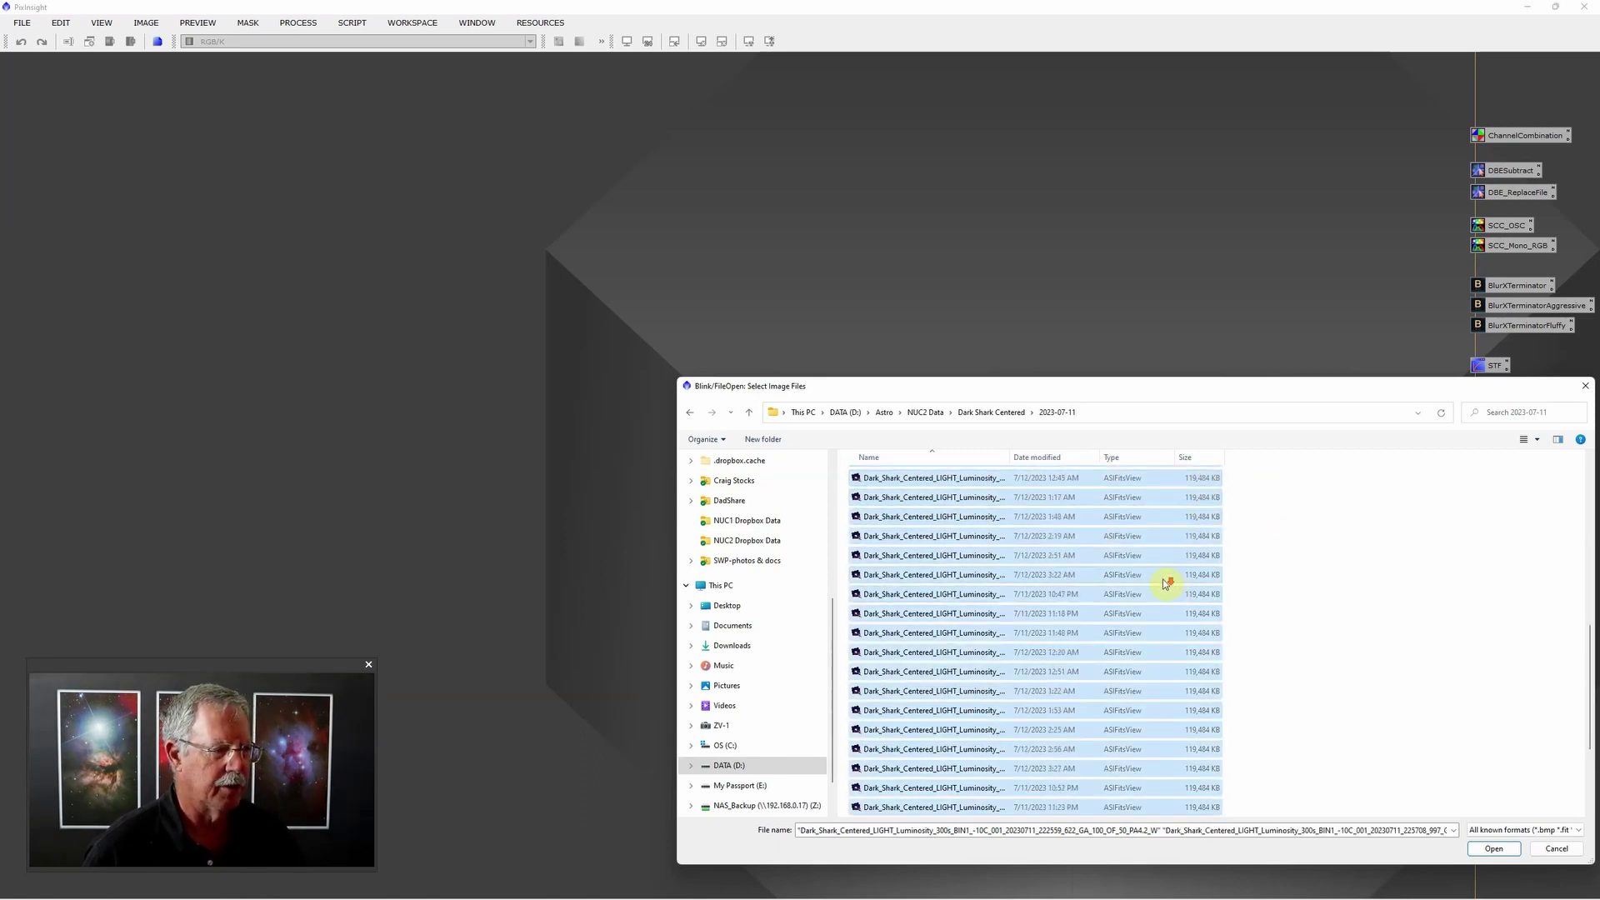
{"action": "scroll", "coordinate": [1170, 575], "scroll_direction": "down", "scroll_amount": 4}
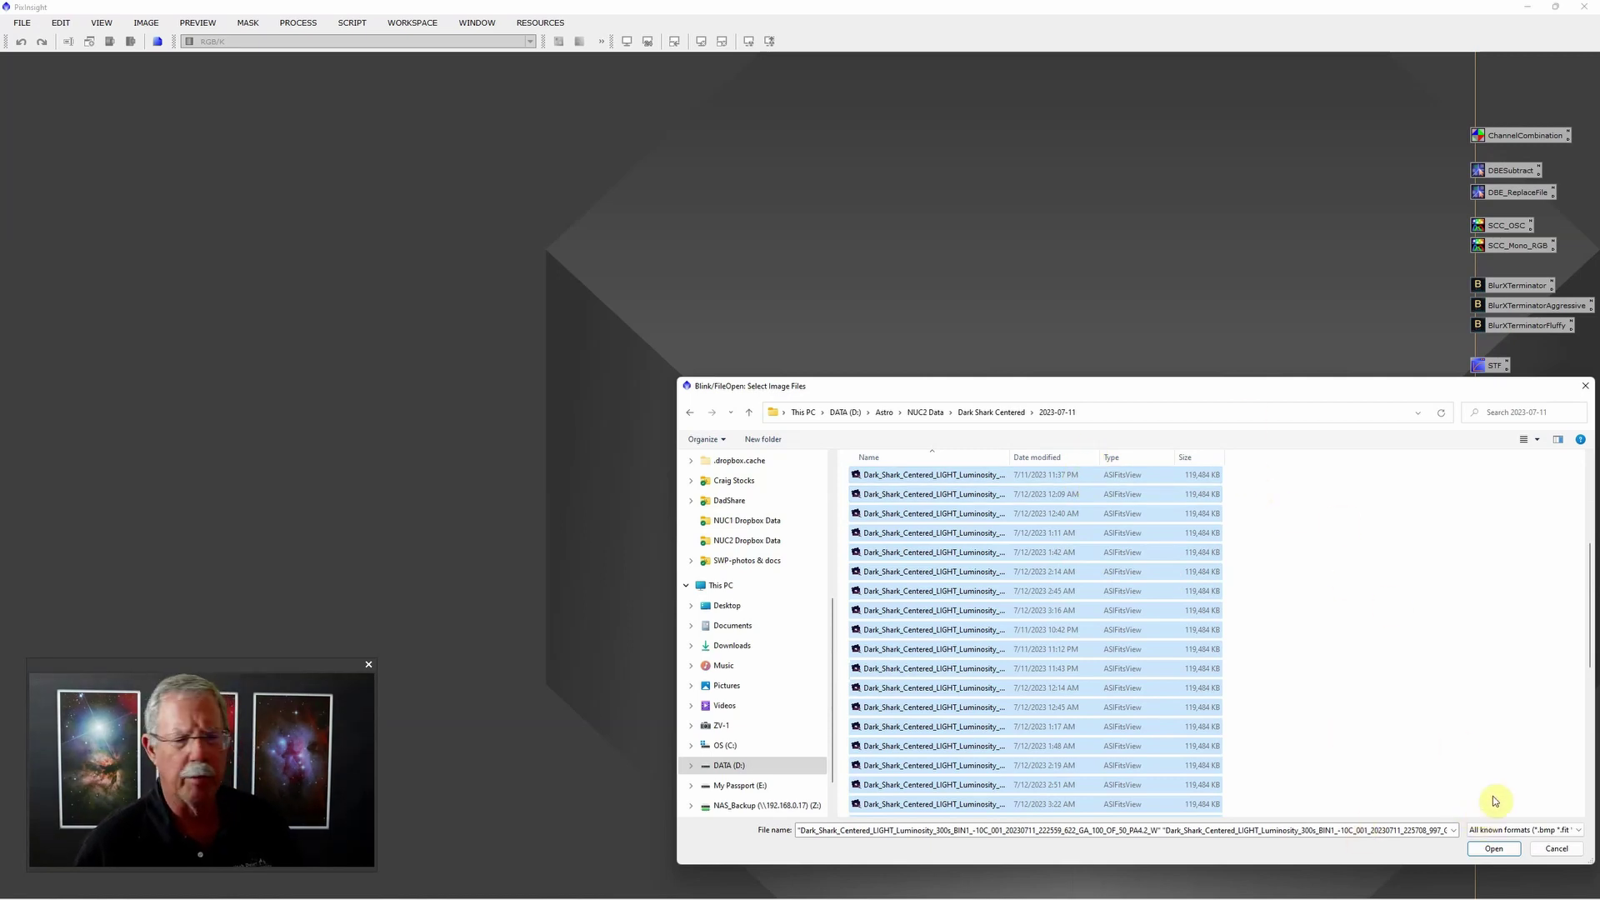
{"action": "left_click", "coordinate": [1494, 848]}
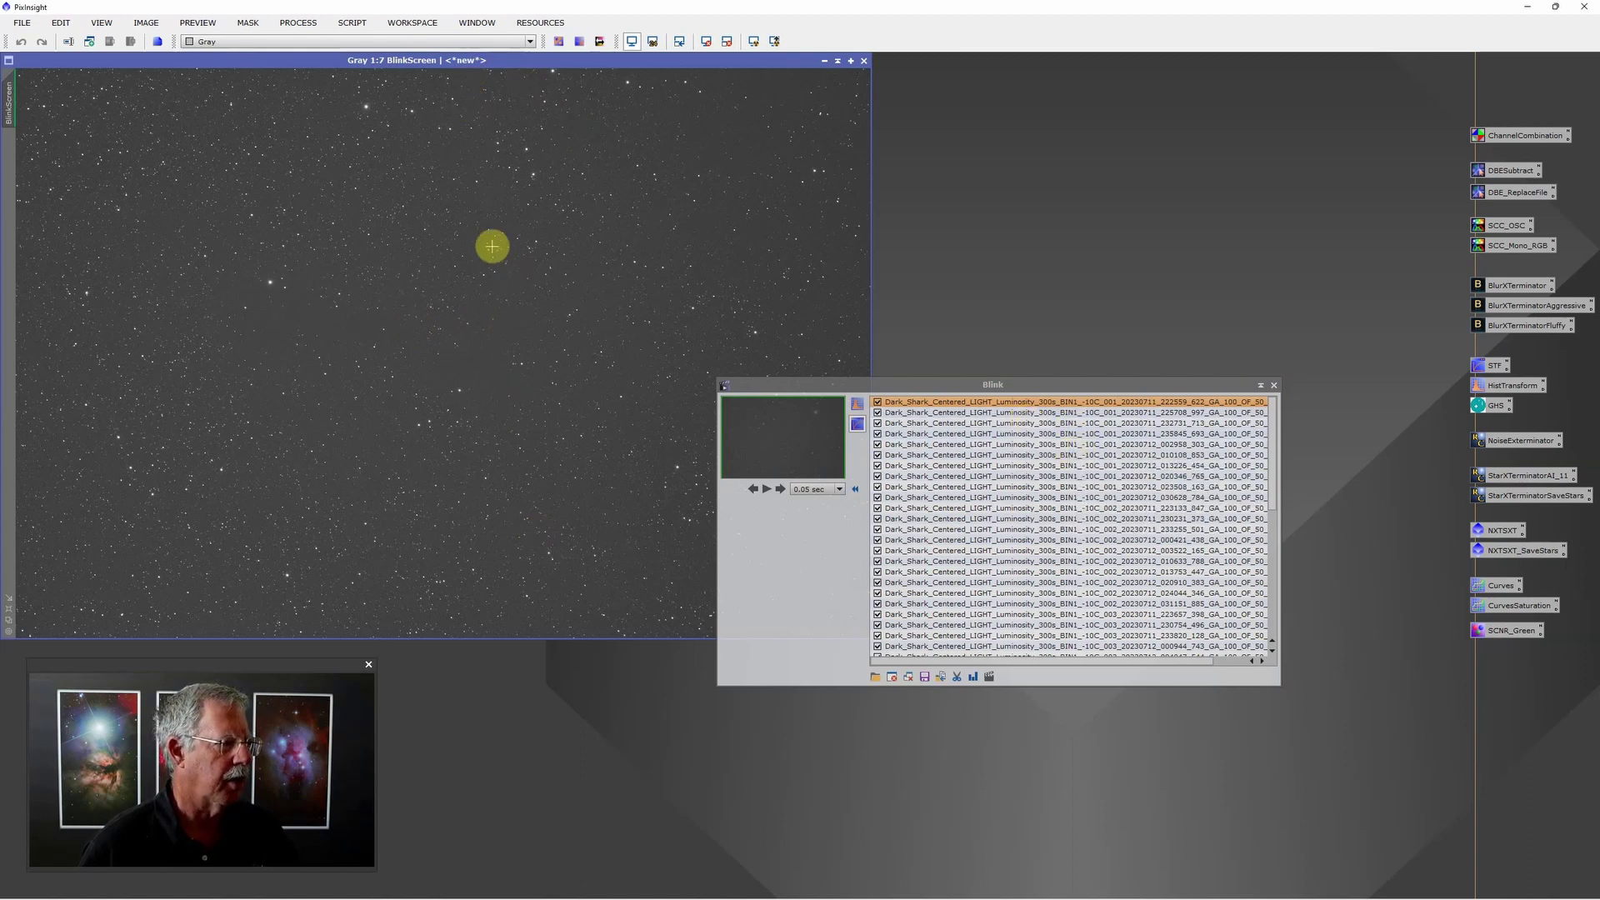
- Step through the loaded Luminosity frames one by one at 1:2 zoom, checking star quality and looking for bad frames
{"action": "scroll", "coordinate": [457, 250], "scroll_direction": "up", "scroll_amount": 5}
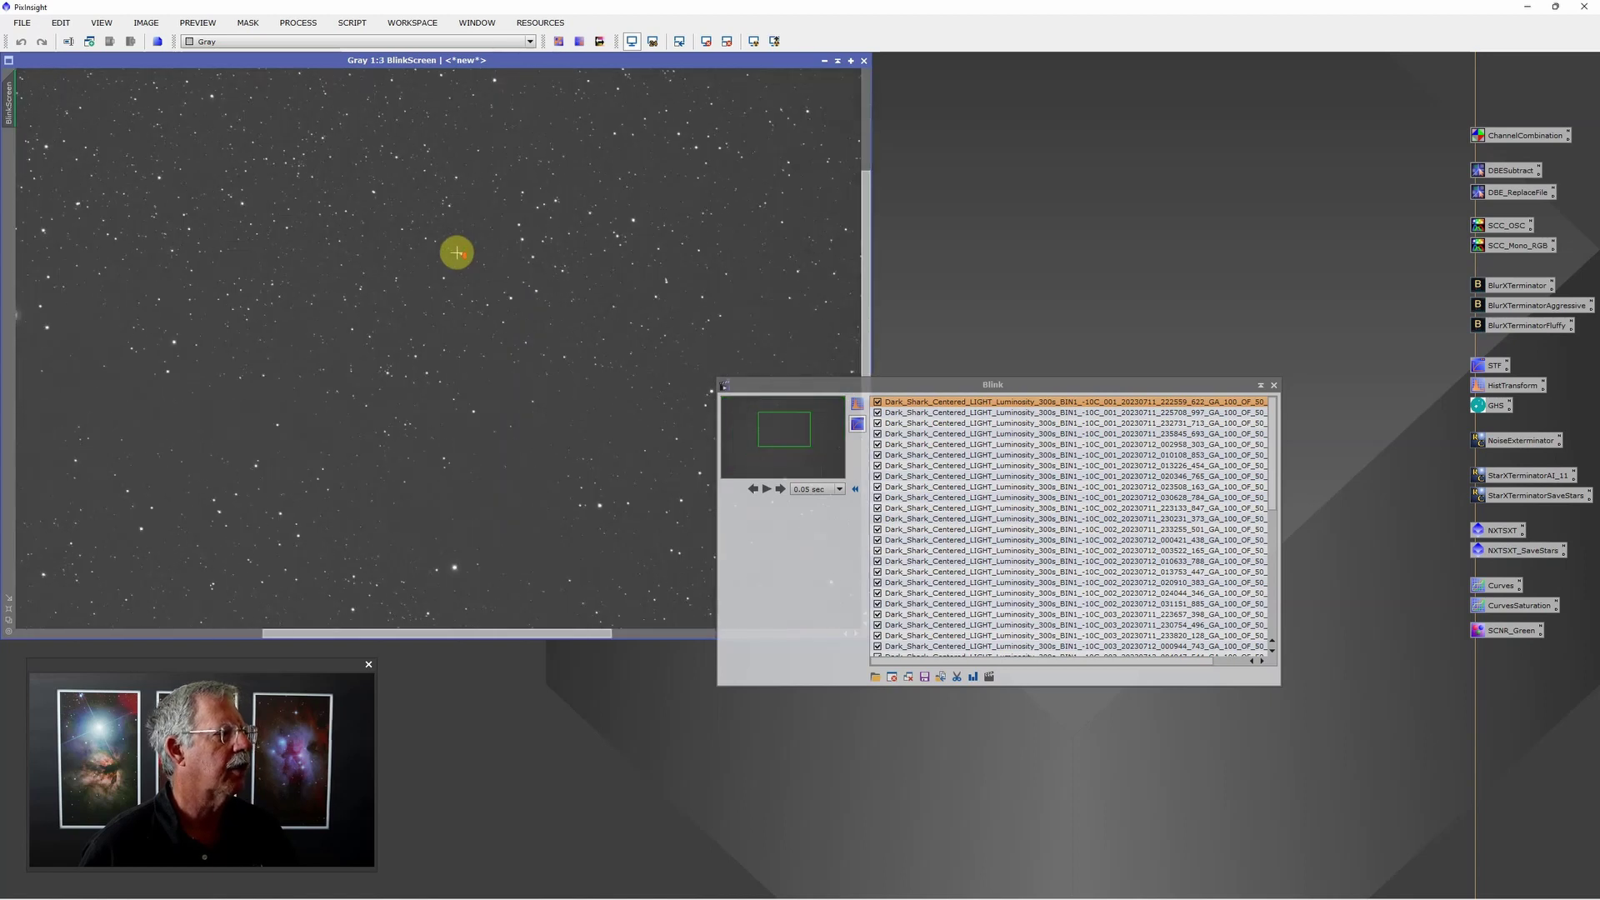
{"action": "scroll", "coordinate": [457, 252], "scroll_direction": "up", "scroll_amount": 1}
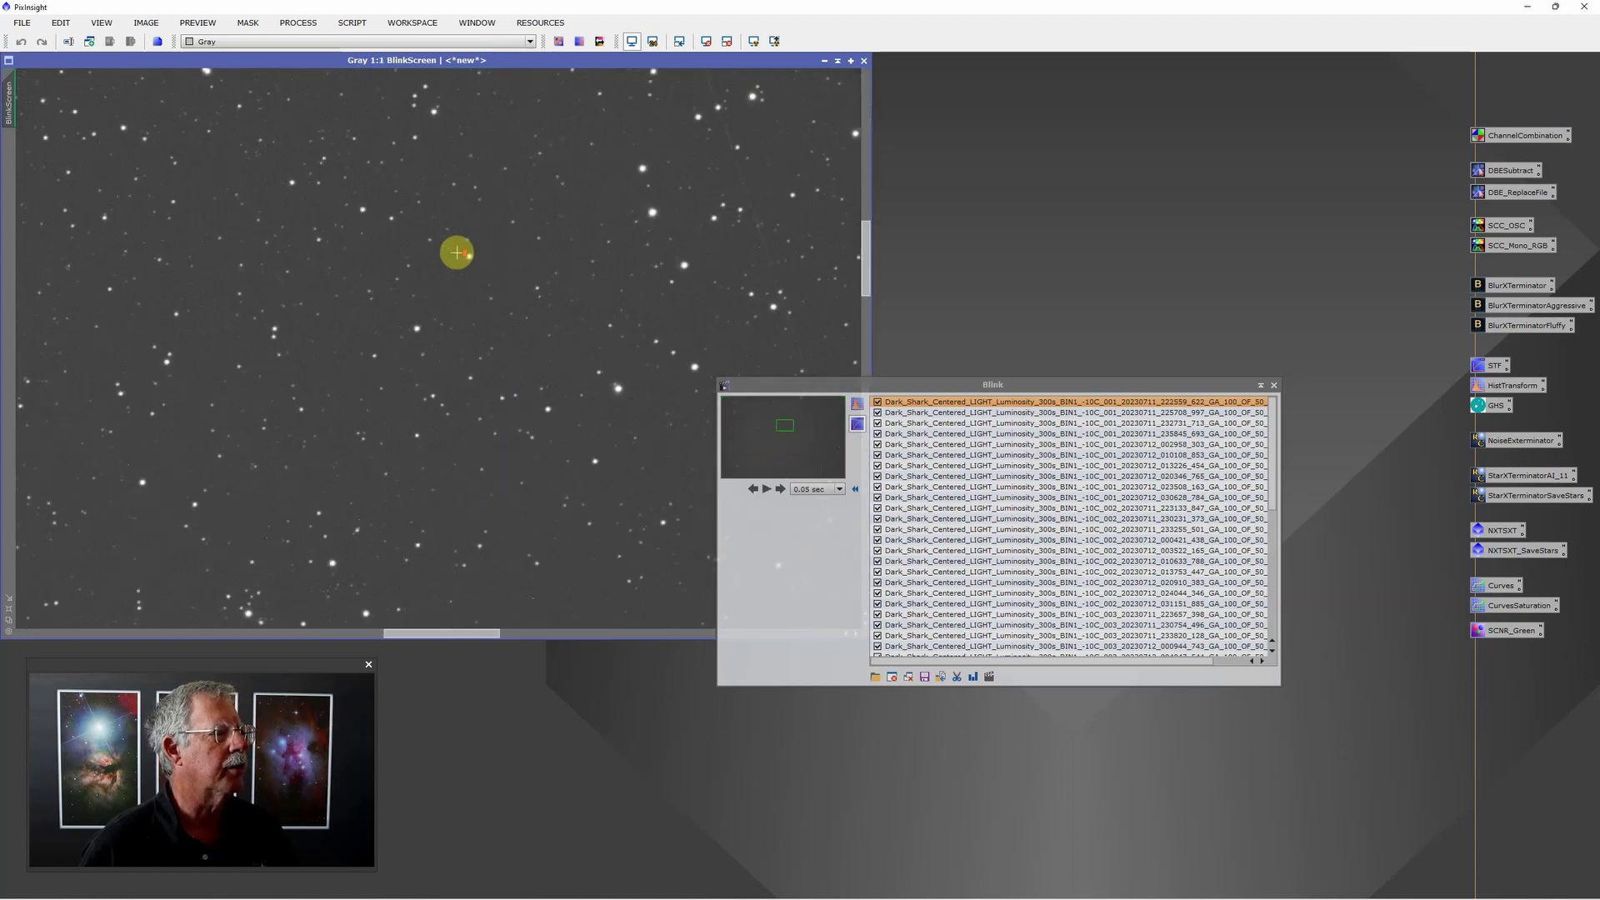
{"action": "scroll", "coordinate": [457, 253], "scroll_direction": "down", "scroll_amount": 1}
{"action": "left_click", "coordinate": [1000, 404]}
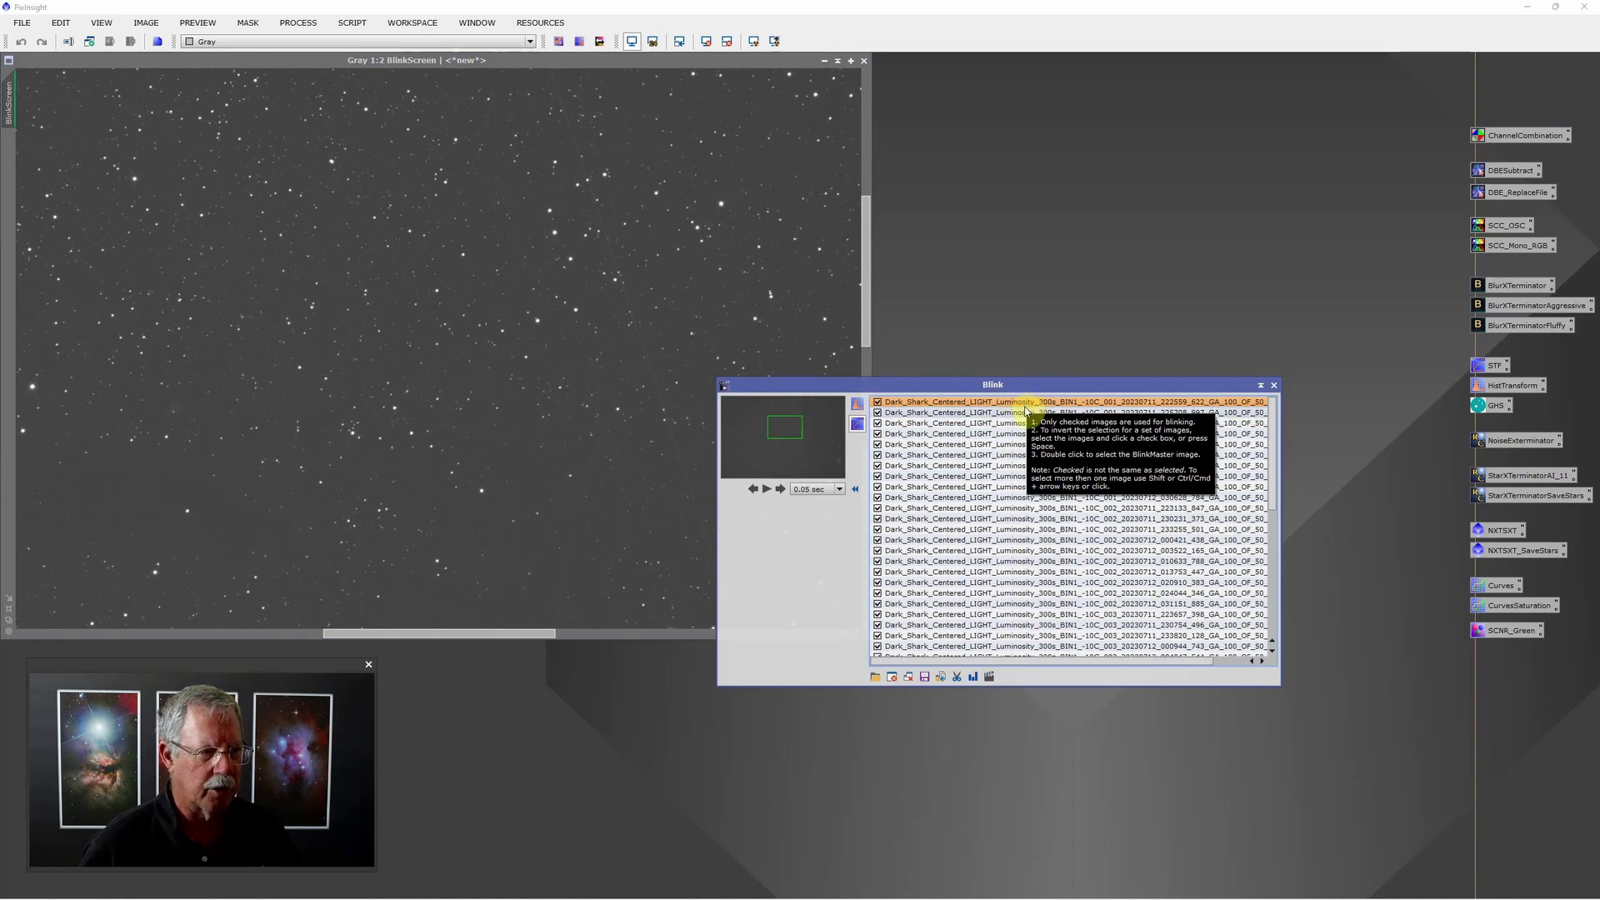
{"action": "key", "text": "Down"}
{"action": "key", "text": "Down"}
{"action": "key", "text": "Down"}
{"action": "key", "text": "Down"}
{"action": "key", "text": "Down"}
{"action": "key", "text": "Down"}
{"action": "key", "text": "Down"}
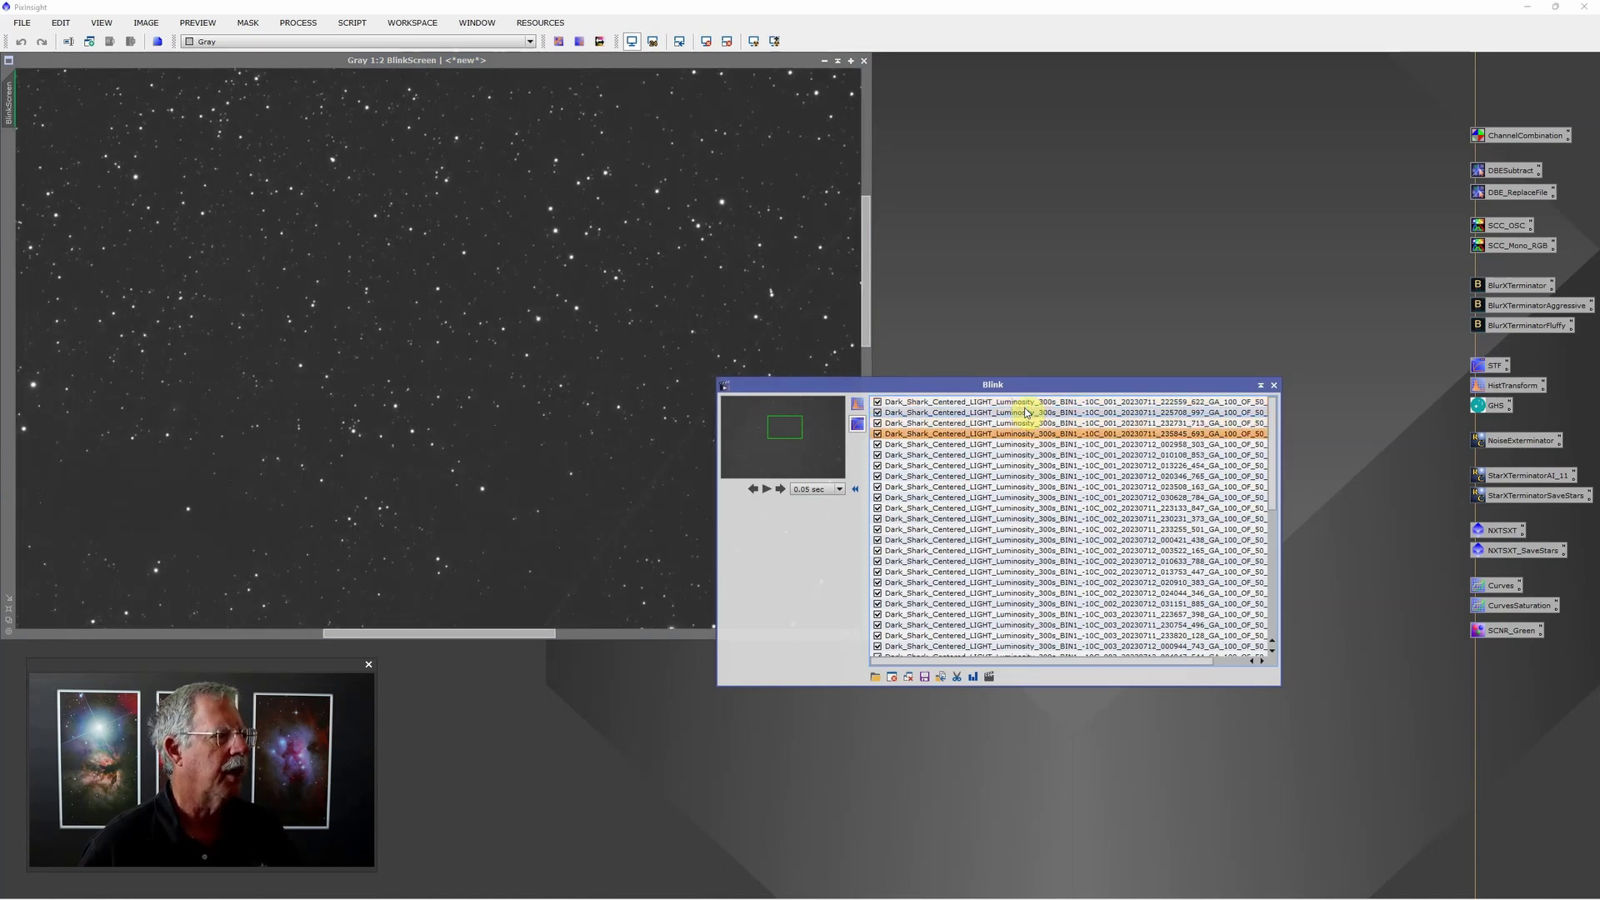
{"action": "key", "text": "Down"}
{"action": "key", "text": "Down"}
{"action": "key", "text": "Down"}
{"action": "key", "text": "Down"}
{"action": "key", "text": "Down"}
{"action": "key", "text": "Down"}
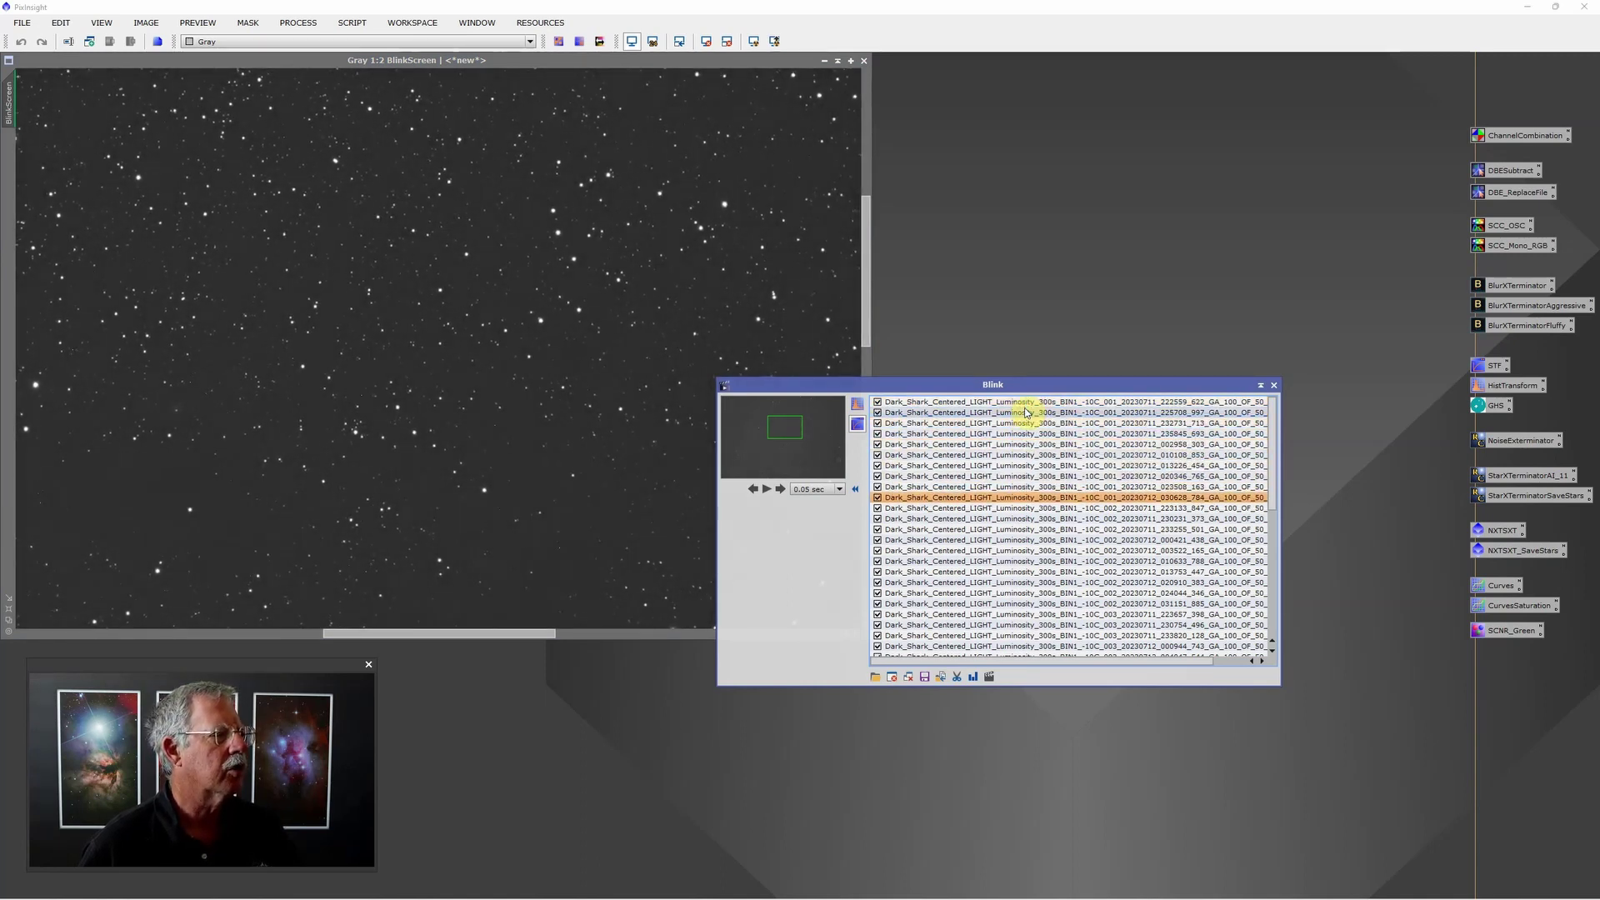
{"action": "key", "text": "Down"}
{"action": "key", "text": "Down"}
{"action": "key", "text": "Down"}
{"action": "key", "text": "Down"}
{"action": "key", "text": "Down"}
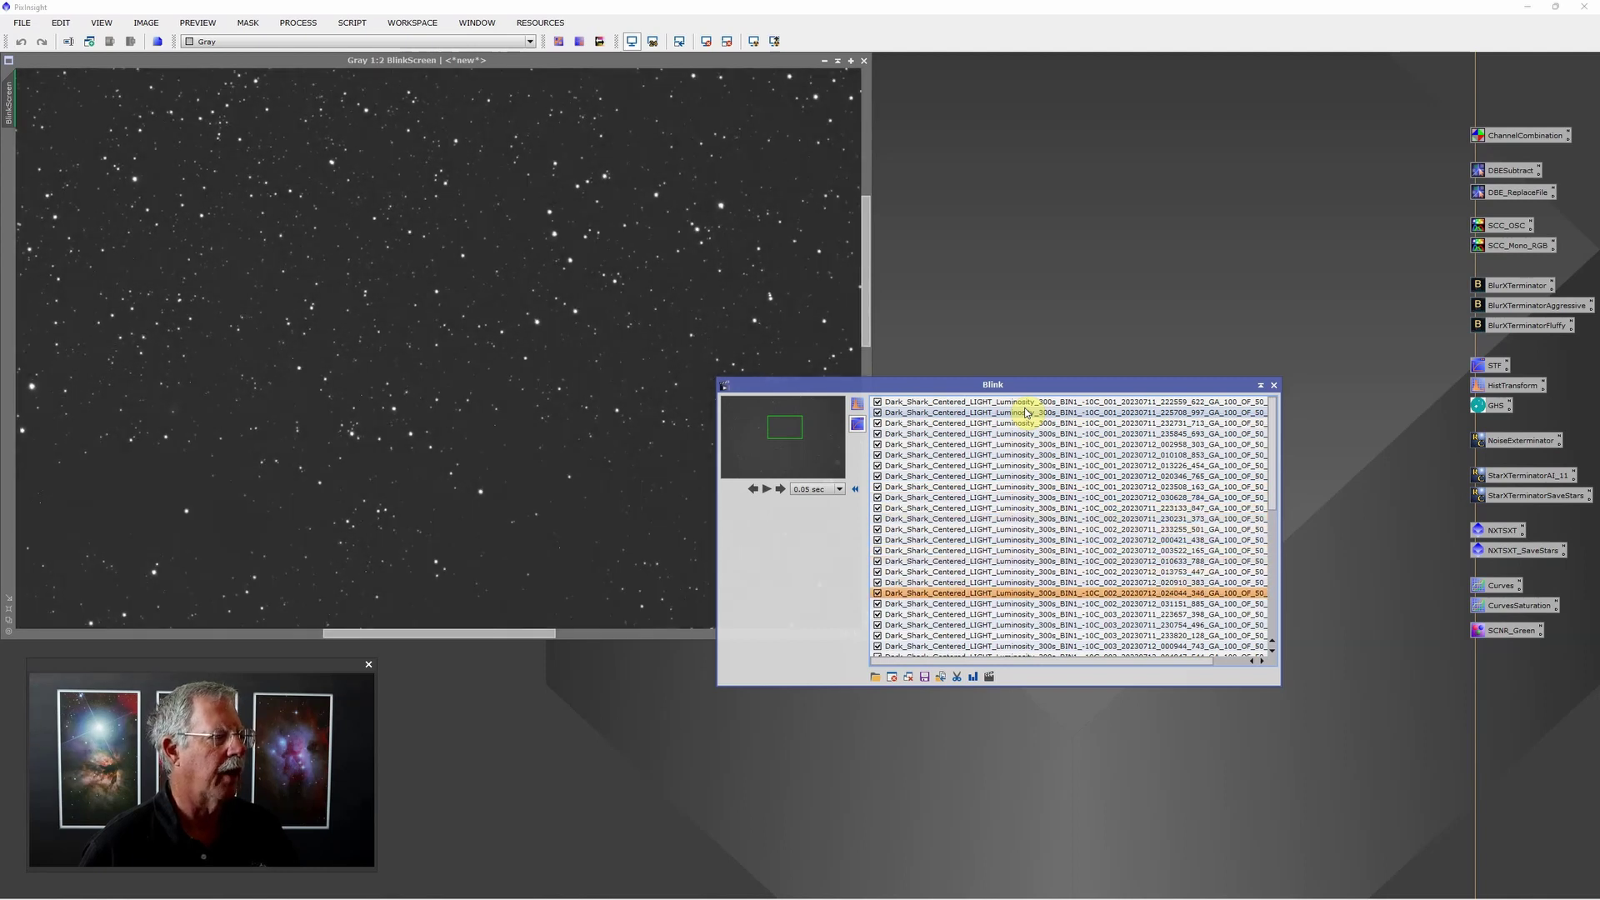
{"action": "key", "text": "Down"}
{"action": "key", "text": "Down"}
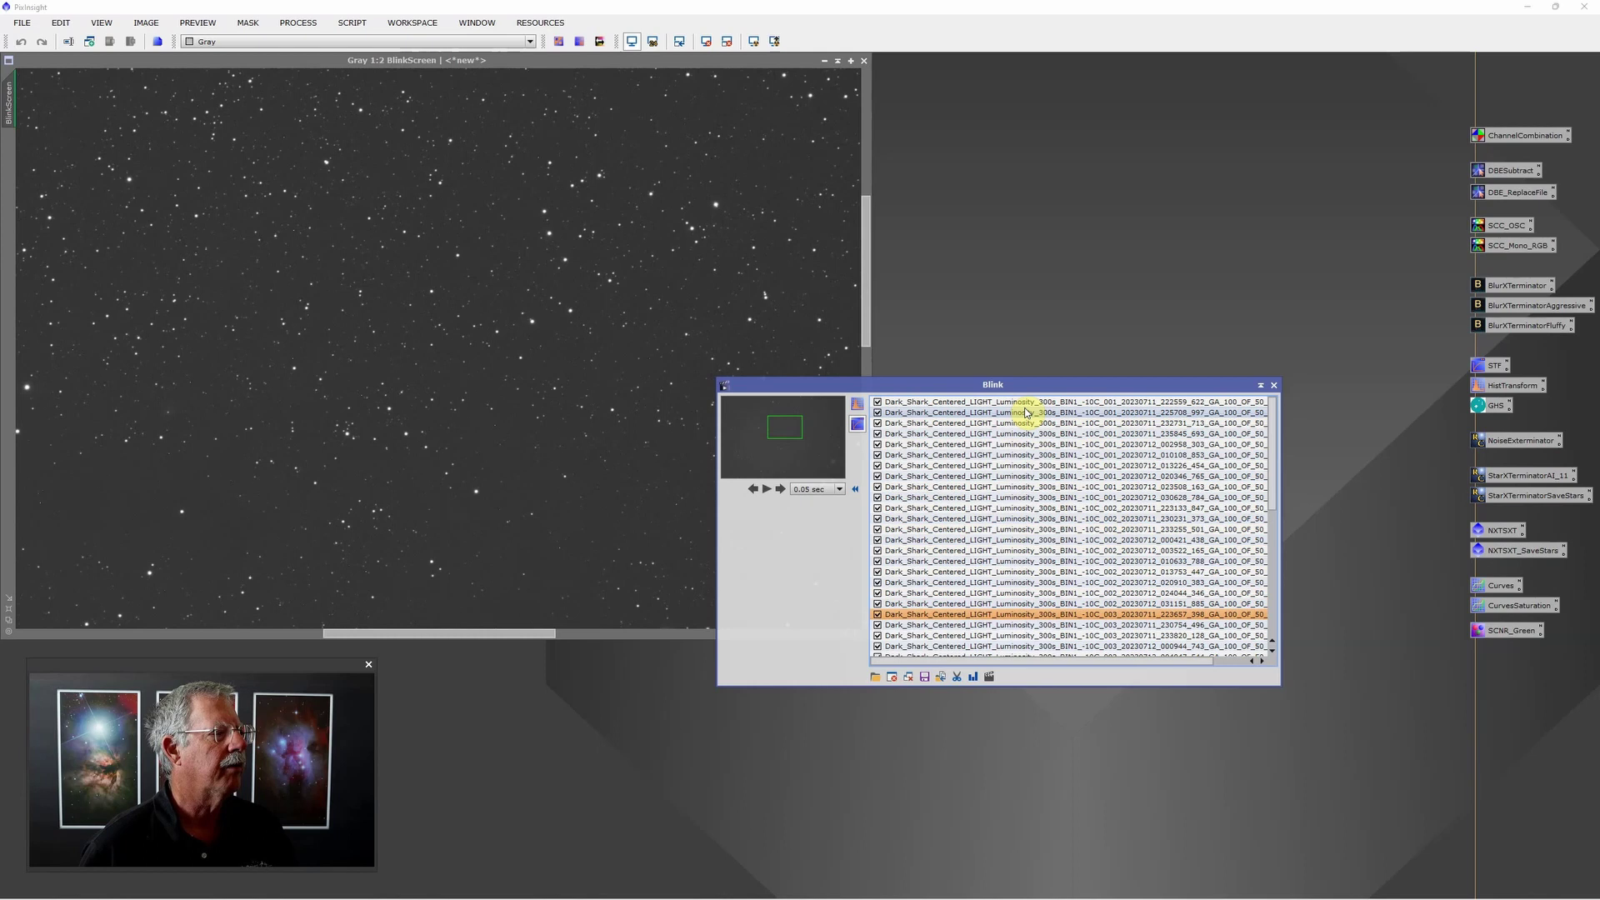
{"action": "key", "text": "Down"}
{"action": "key", "text": "Down"}
{"action": "key", "text": "Down"}
{"action": "key", "text": "Down"}
{"action": "key", "text": "Down"}
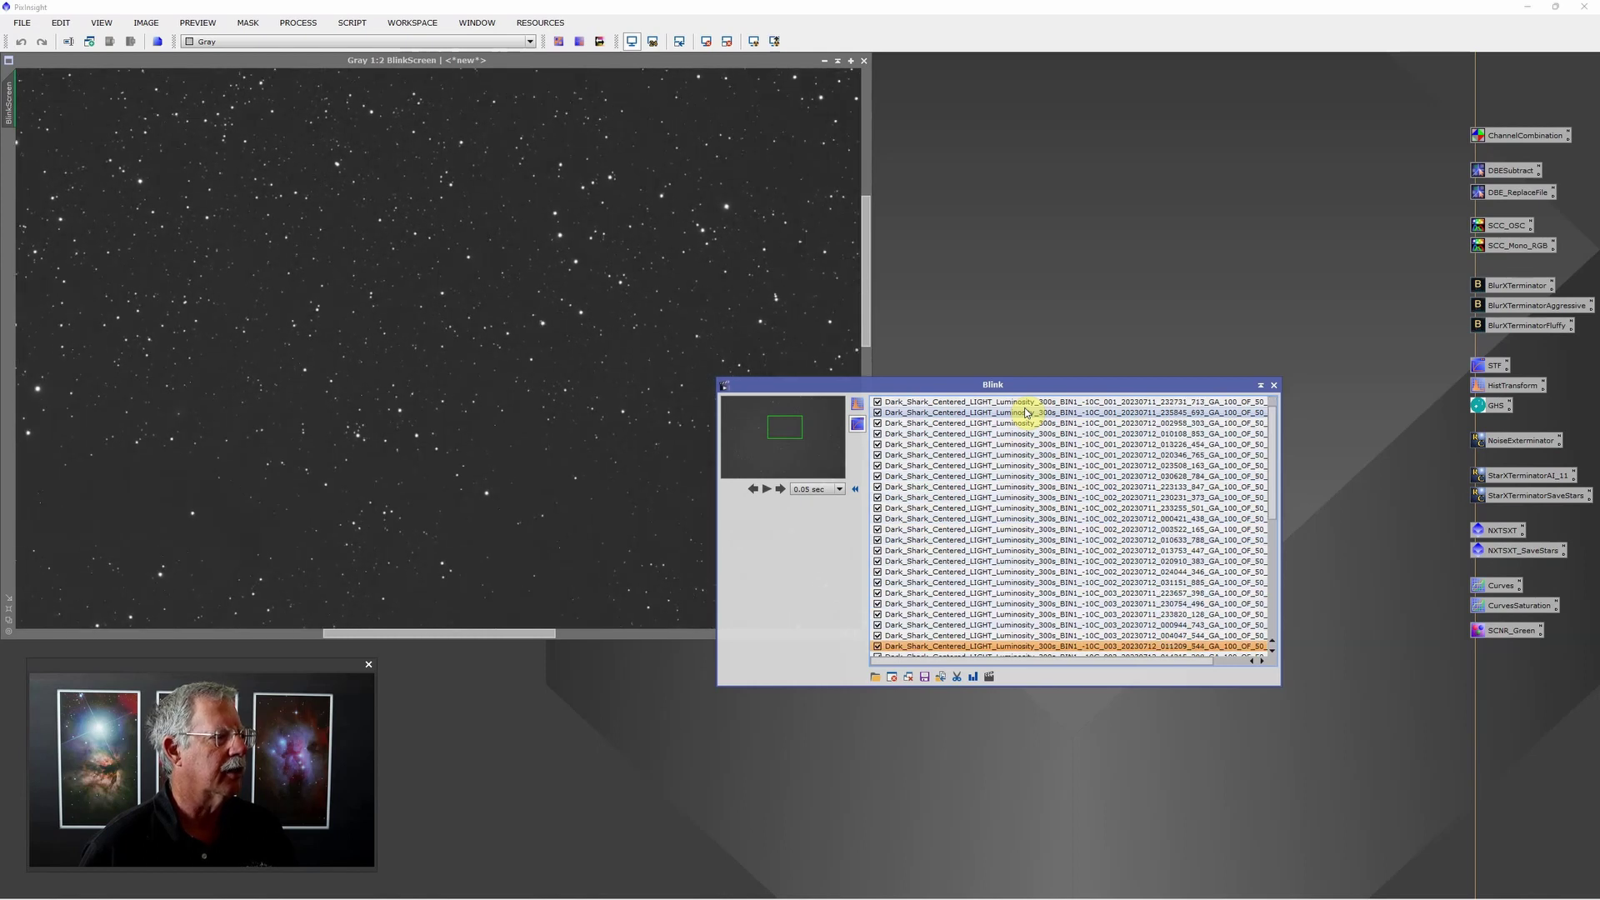
{"action": "key", "text": "Down"}
{"action": "key", "text": "Down"}
{"action": "key", "text": "Down"}
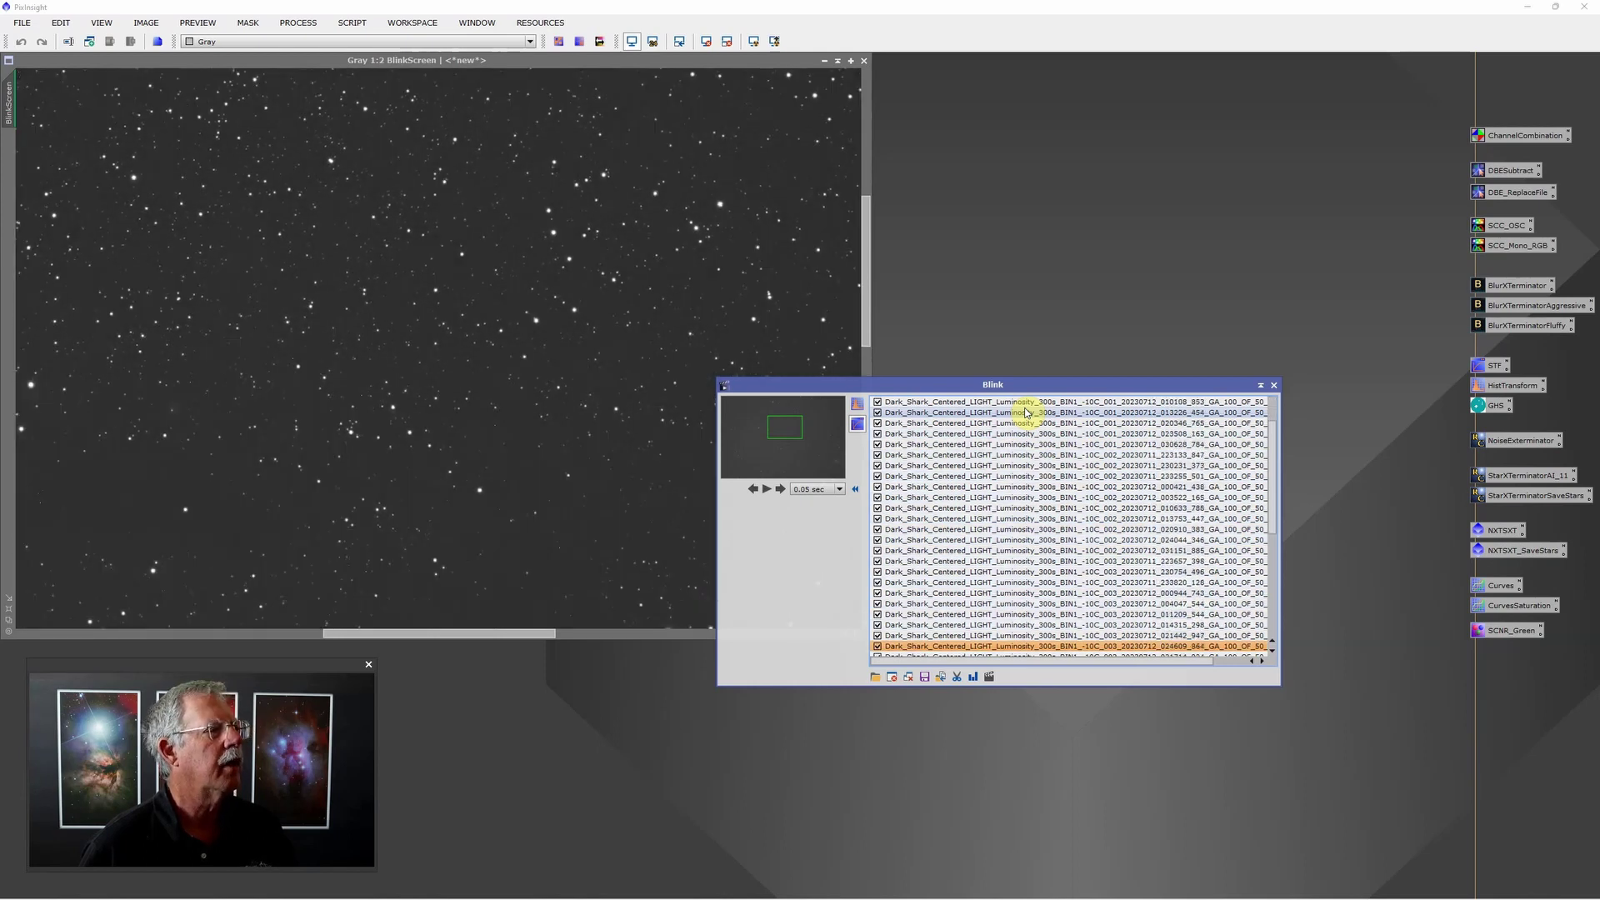
{"action": "key", "text": "Down"}
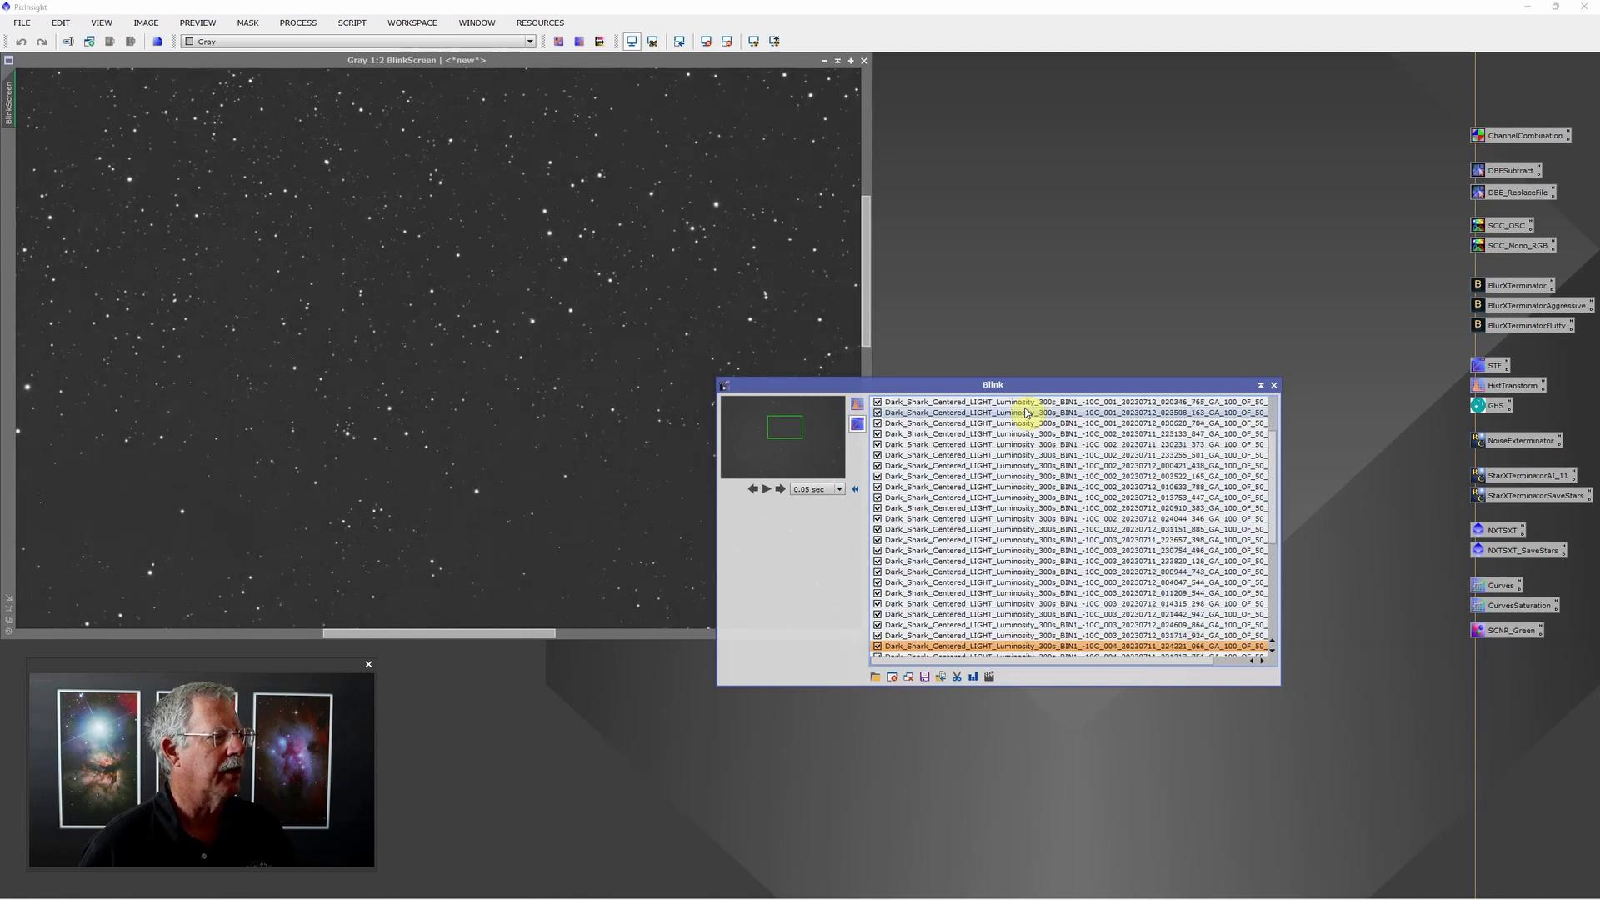
{"action": "scroll", "coordinate": [1027, 411], "scroll_direction": "down", "scroll_amount": 1}
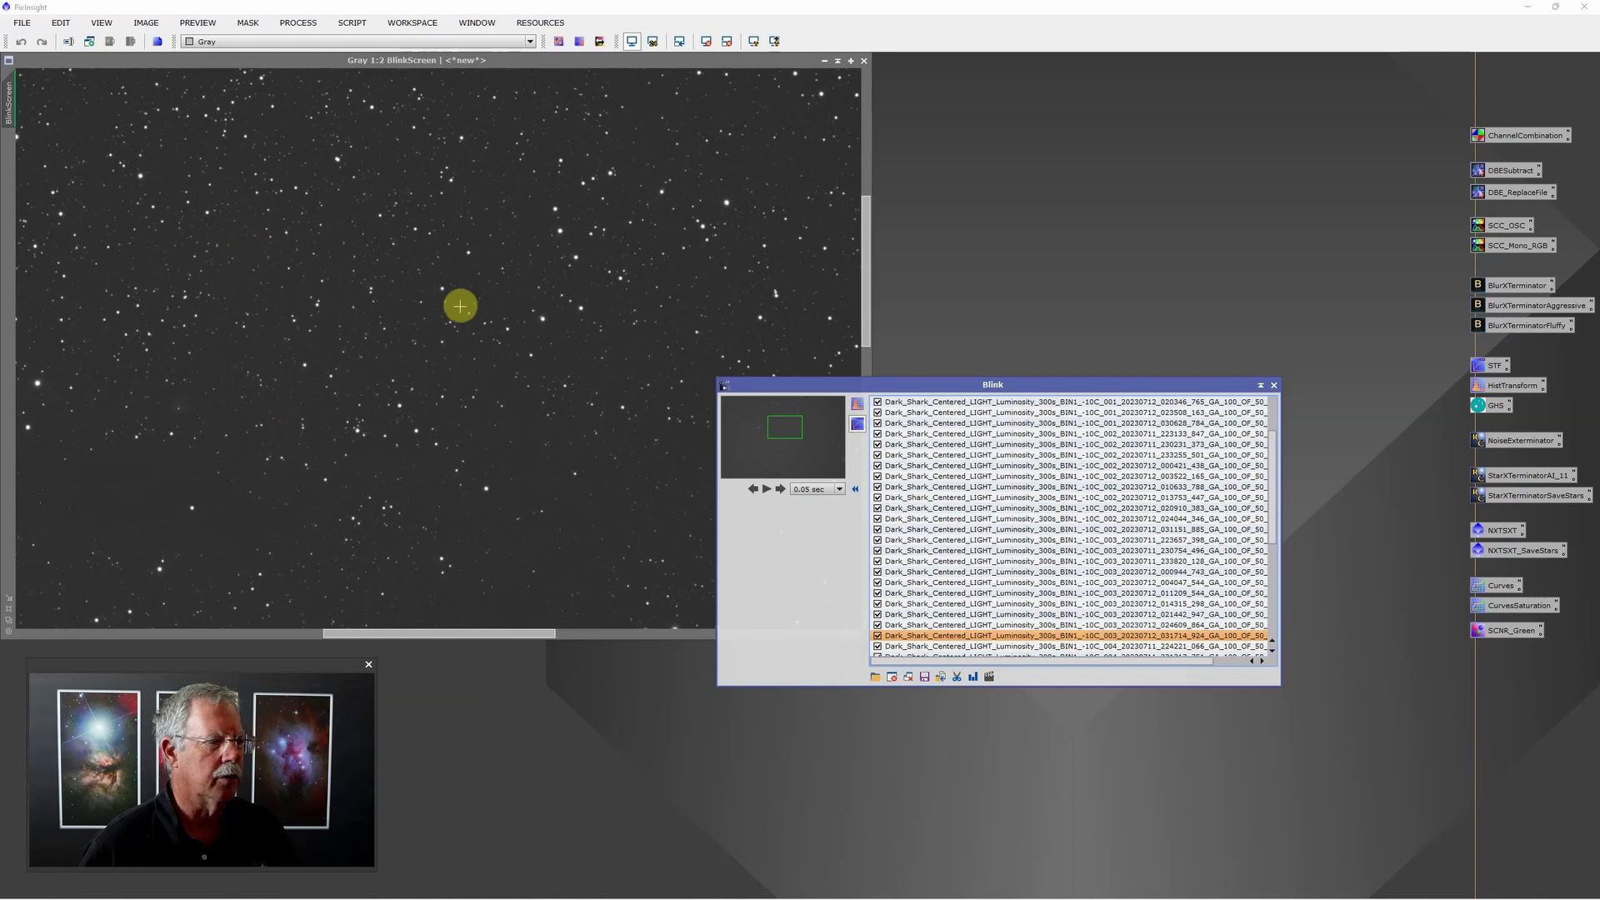
- Move the selected bad Luminosity frame 003_20230712_031714_924 into the D:\Astro\NUC2 Data\Rejects folder
{"action": "left_click", "coordinate": [941, 678]}
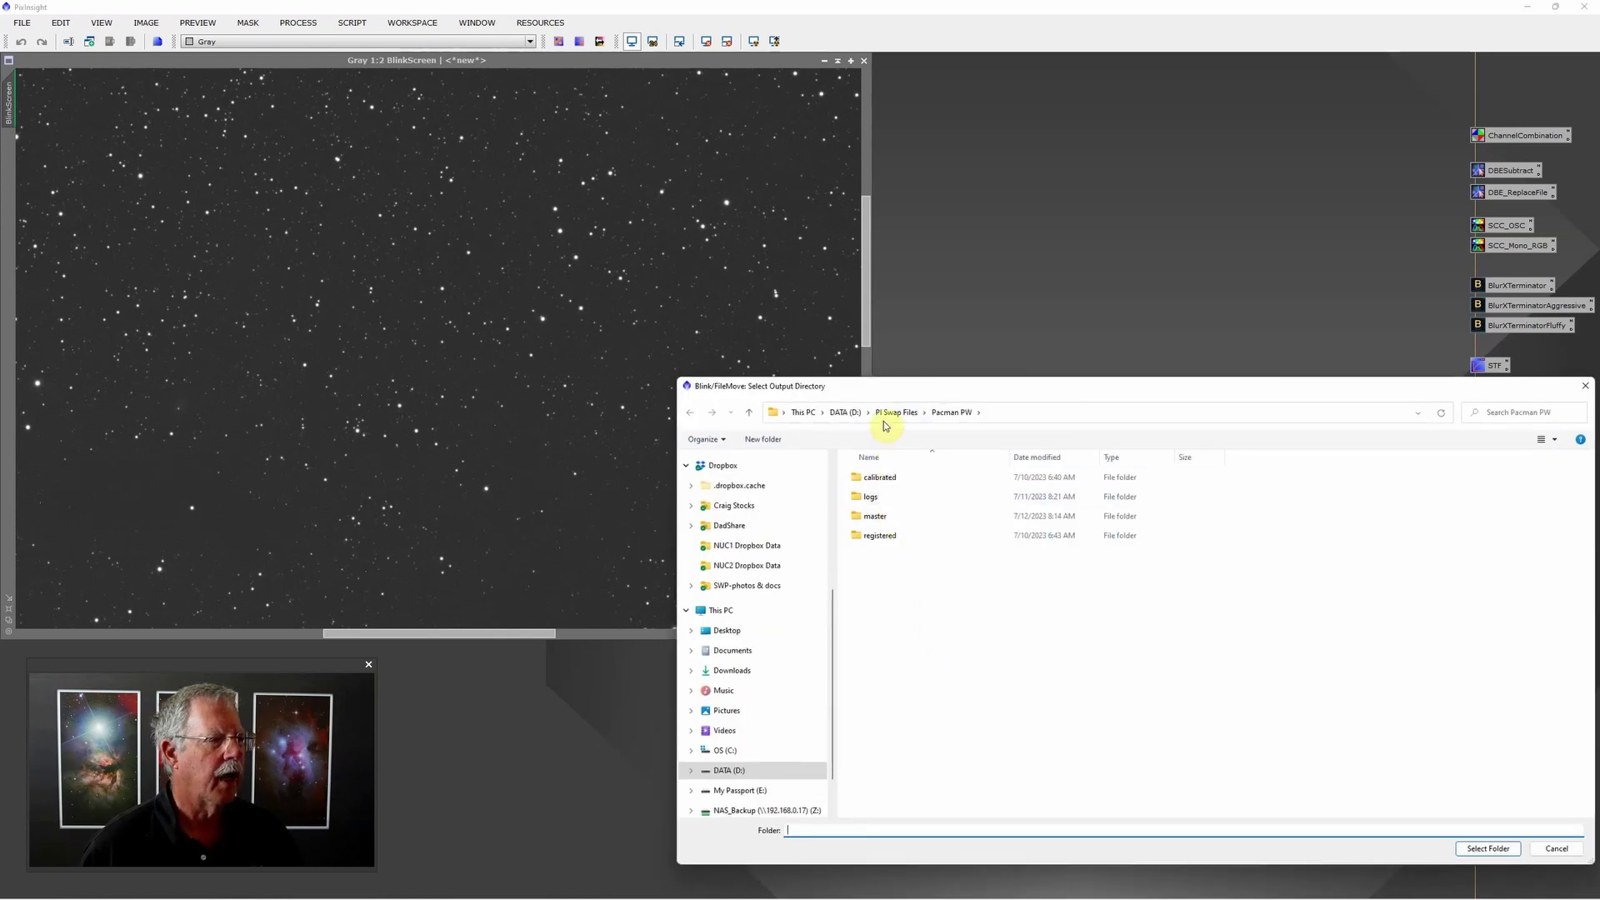
{"action": "left_click", "coordinate": [845, 412]}
{"action": "double_click", "coordinate": [893, 477]}
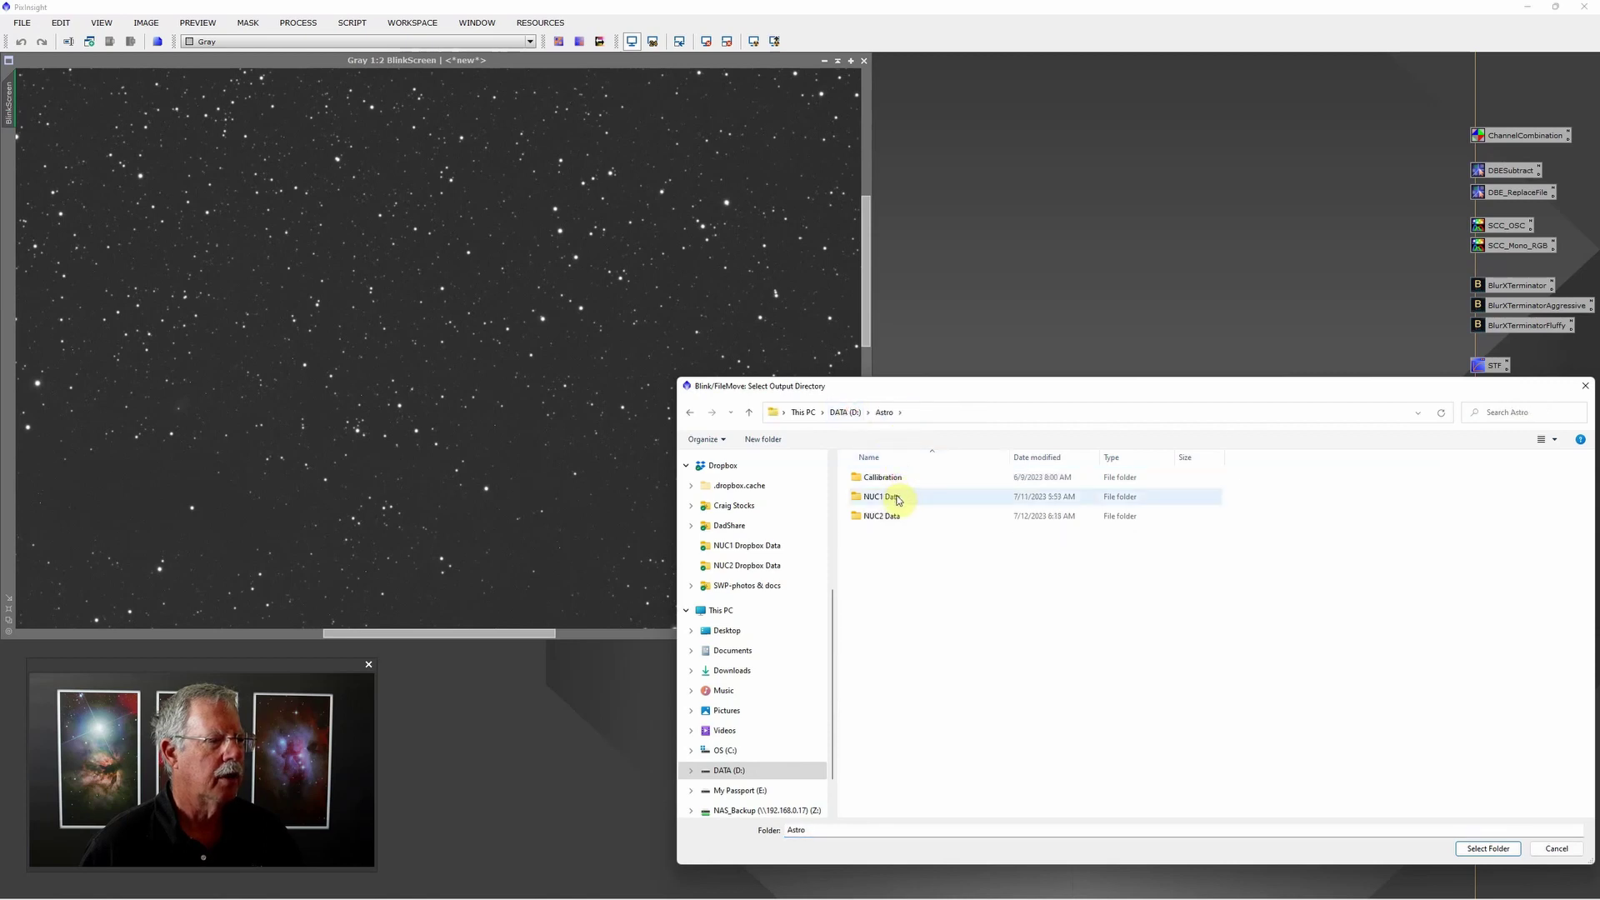
{"action": "double_click", "coordinate": [890, 516]}
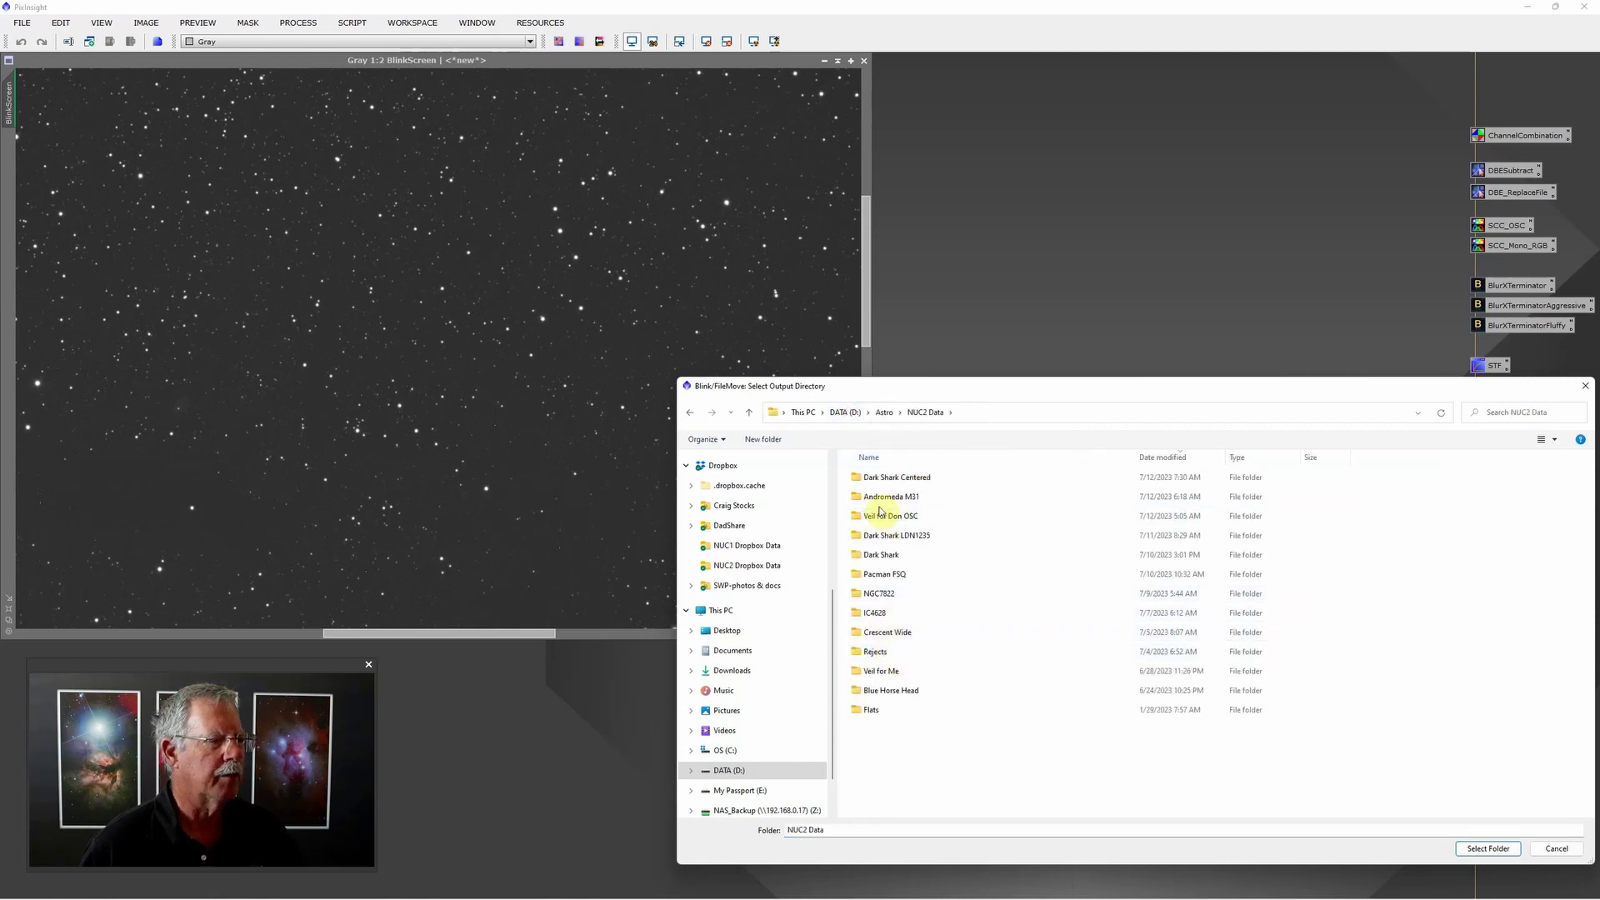
{"action": "left_click", "coordinate": [887, 652]}
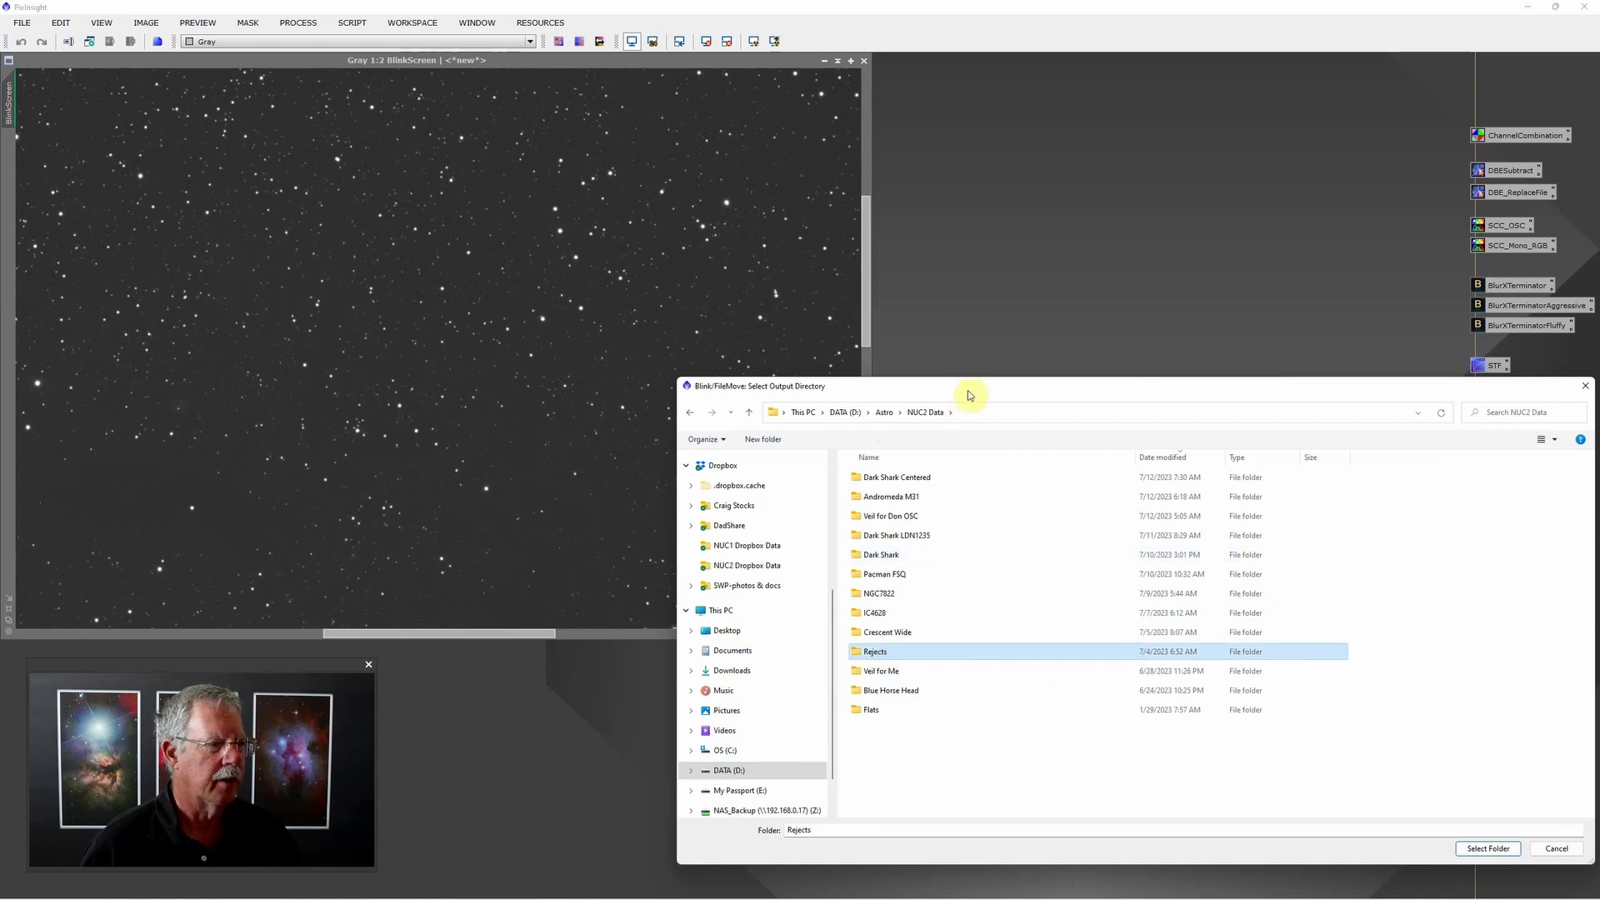
{"action": "left_click_drag", "start_coordinate": [971, 395], "coordinate": [546, 210]}
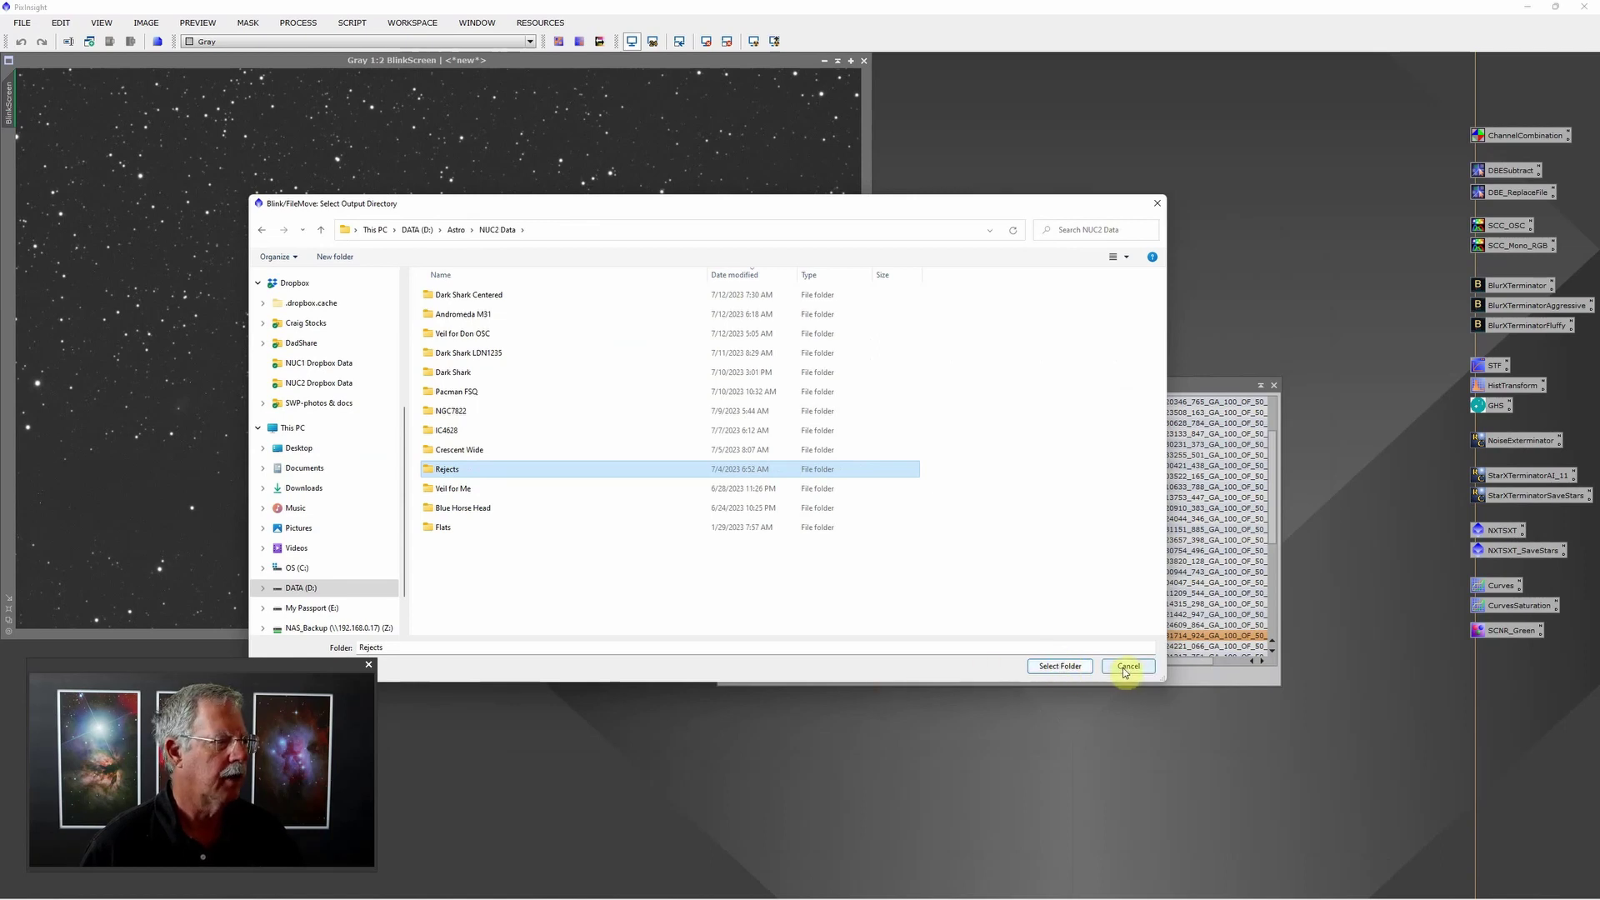
{"action": "left_click", "coordinate": [1060, 666]}
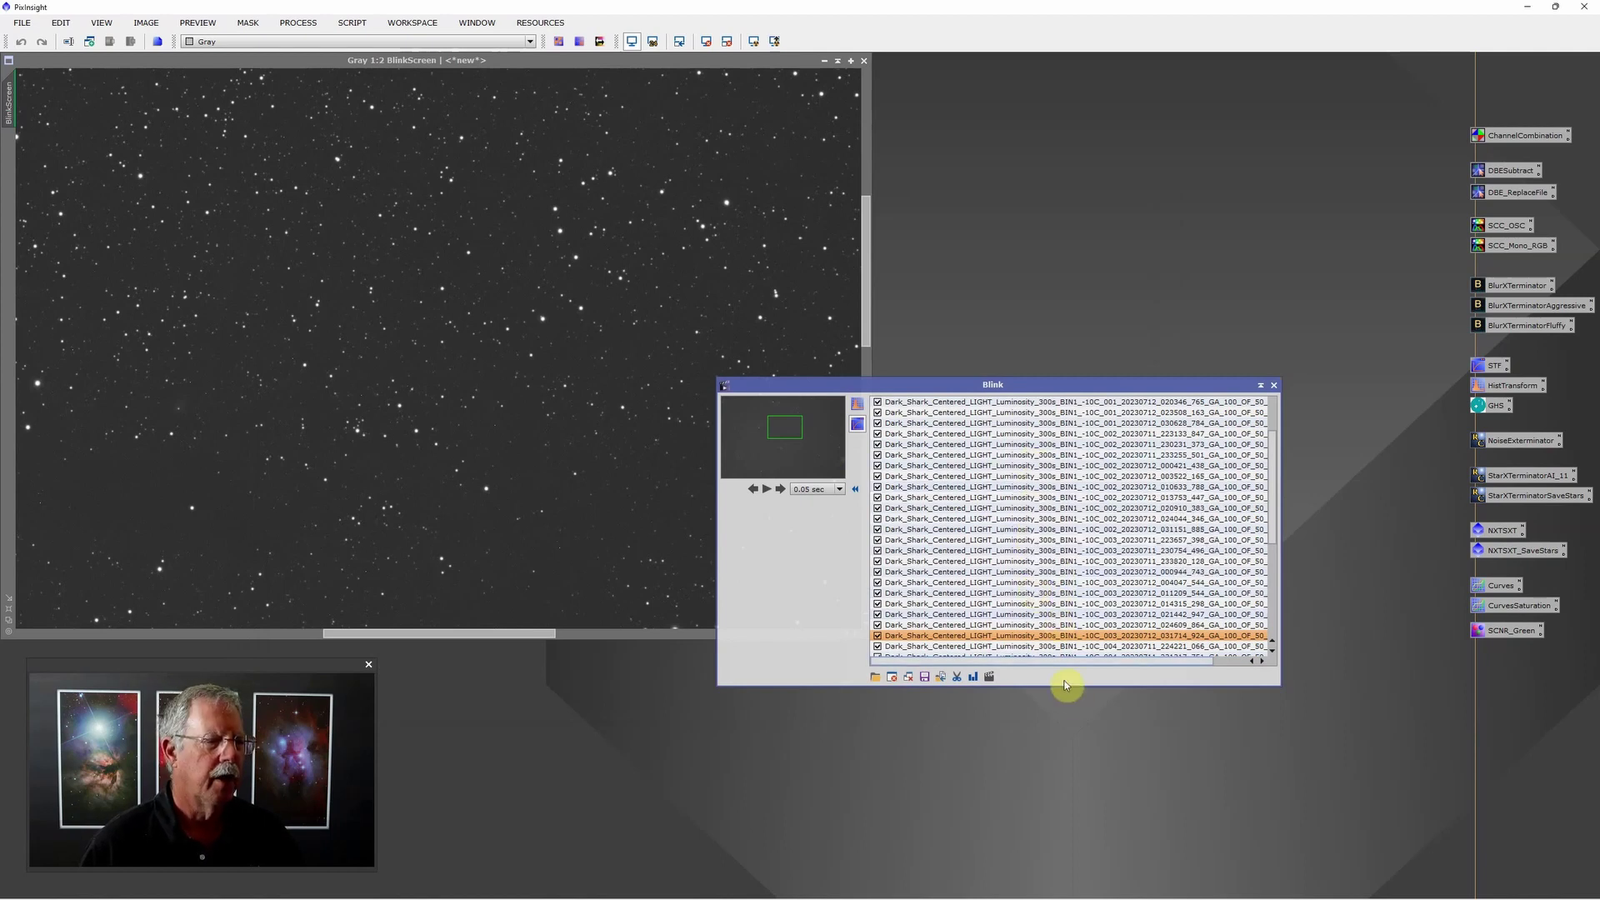
- Continue through the frames to Luminosity frame 004_20230712_011732_661 and move it into the Rejects folder
{"action": "left_click", "coordinate": [1063, 639]}
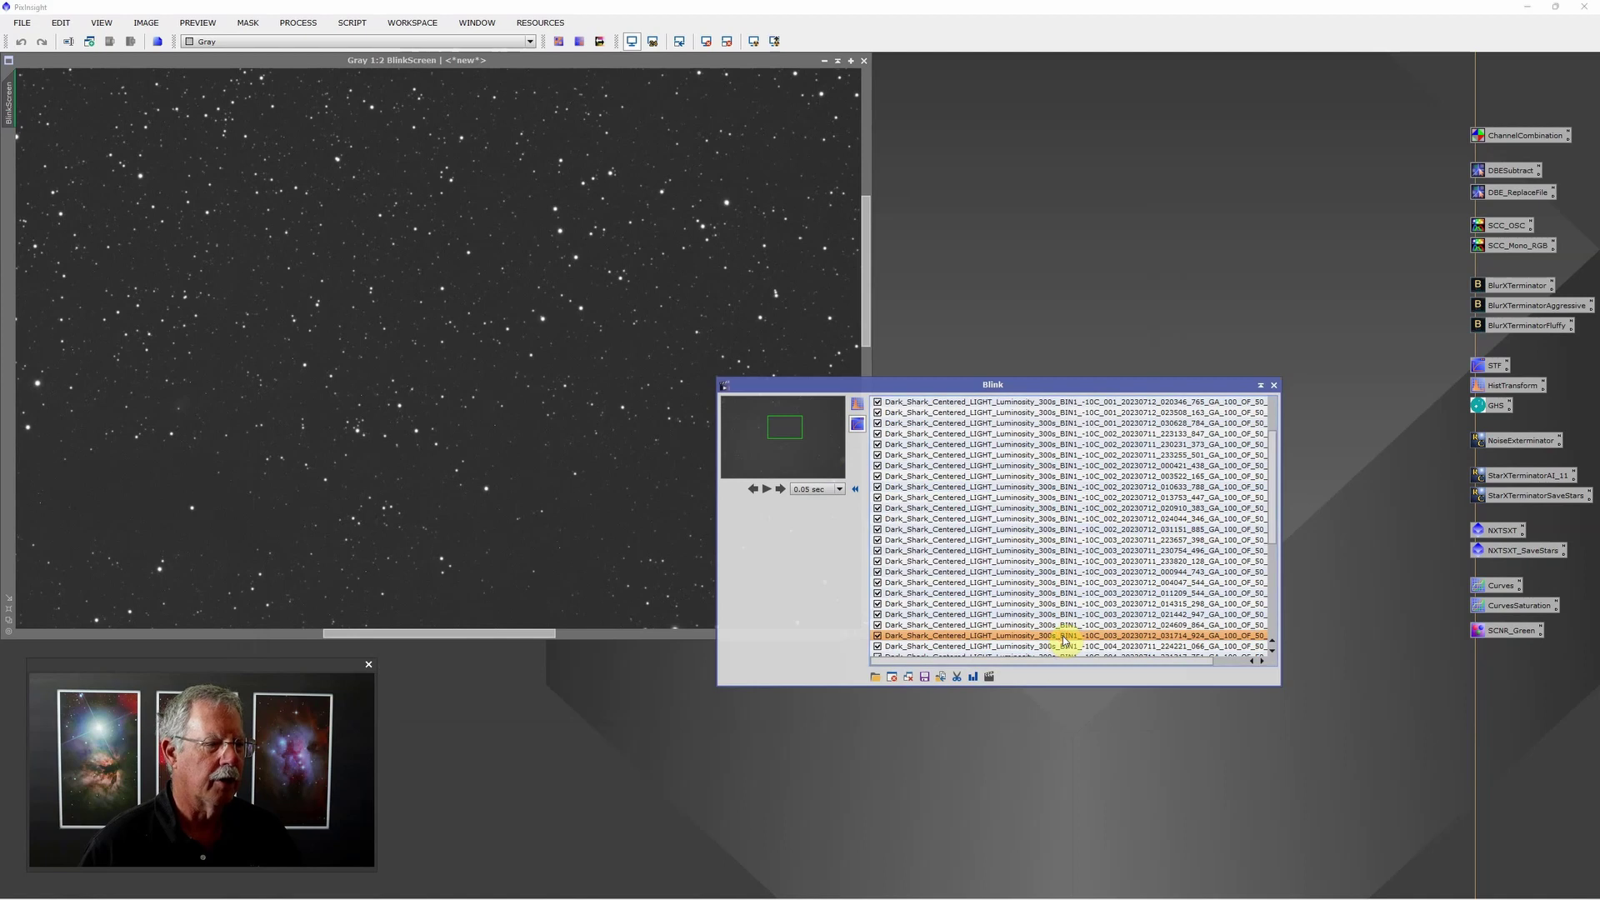
{"action": "key", "text": "Down"}
{"action": "key", "text": "Down"}
{"action": "key", "text": "Down"}
{"action": "key", "text": "Down"}
{"action": "key", "text": "Down"}
{"action": "key", "text": "Down"}
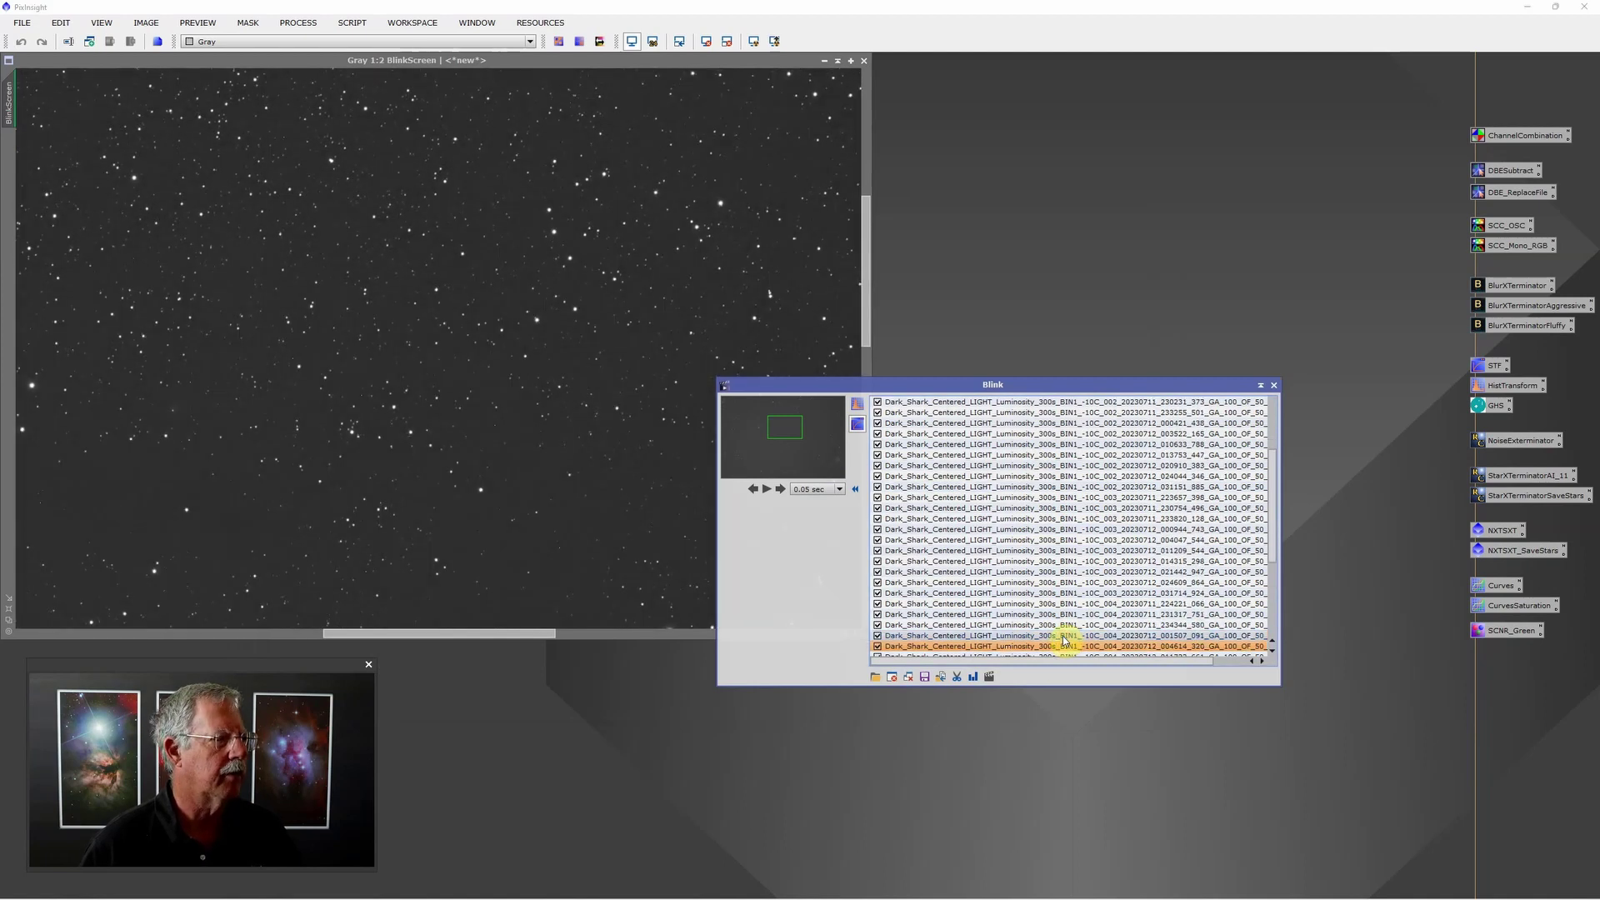
{"action": "scroll", "coordinate": [1064, 641], "scroll_direction": "down", "scroll_amount": 1}
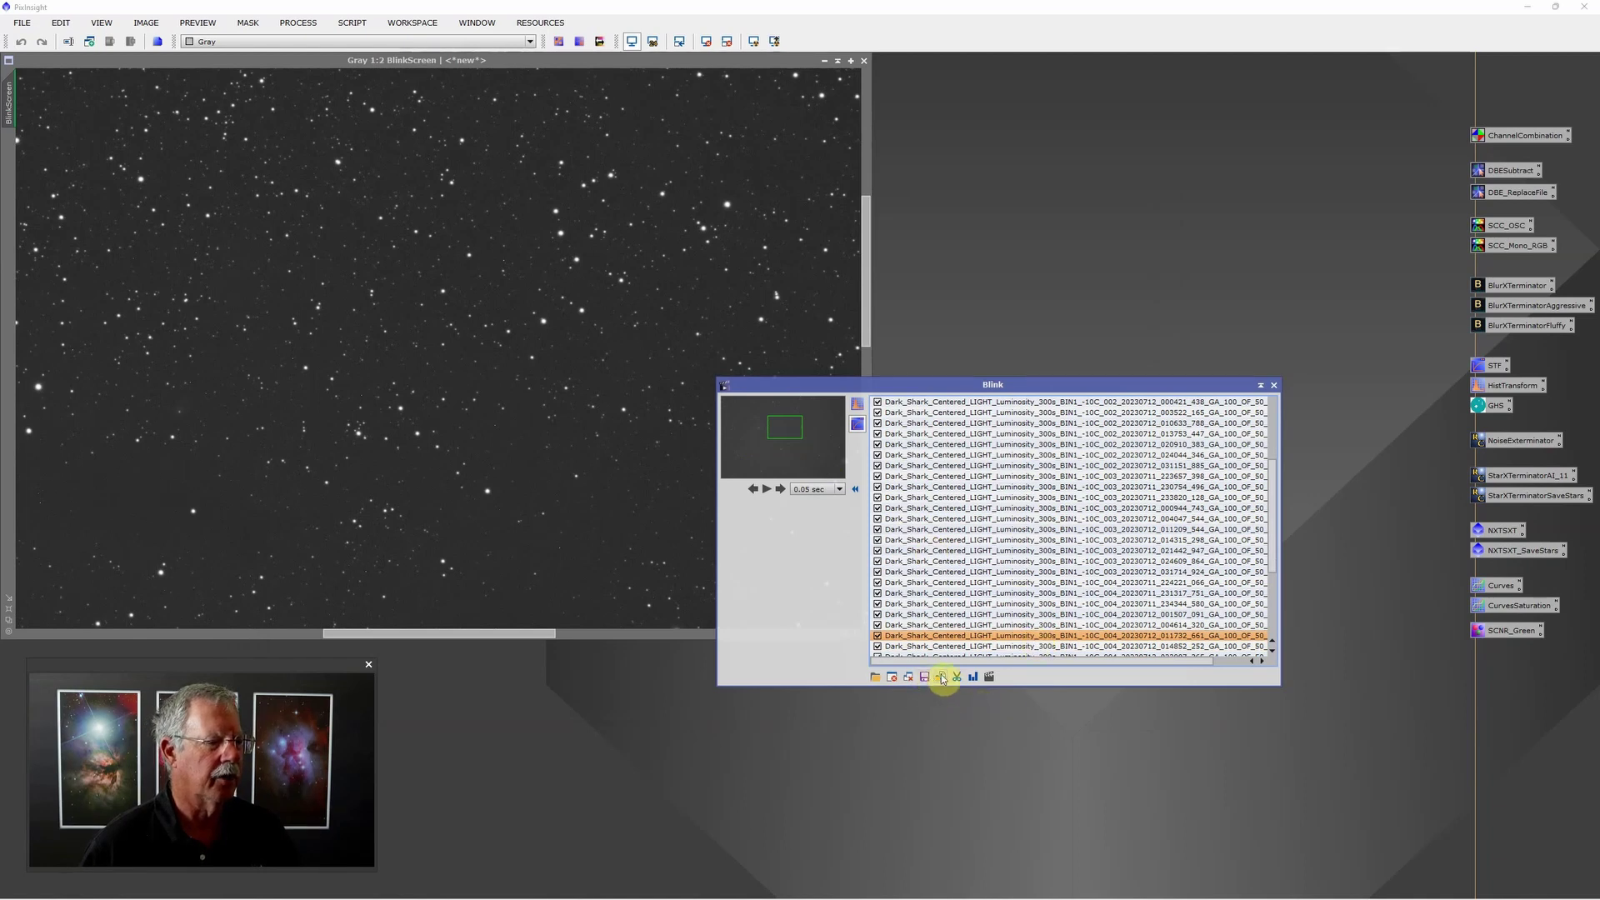
{"action": "left_click", "coordinate": [940, 677]}
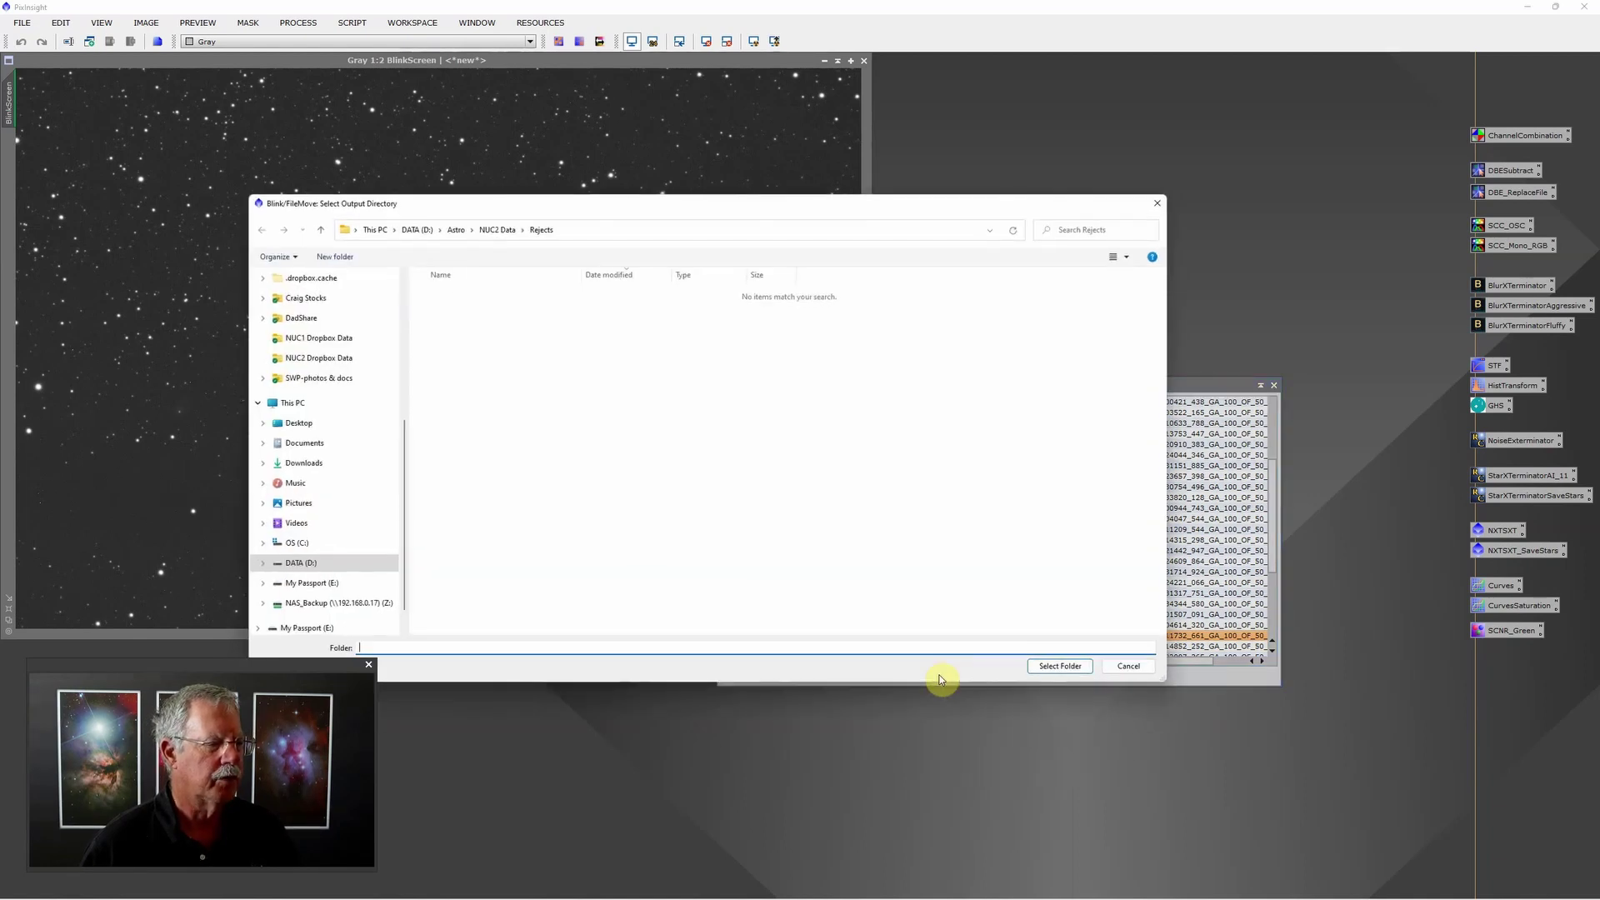
{"action": "left_click", "coordinate": [1063, 665]}
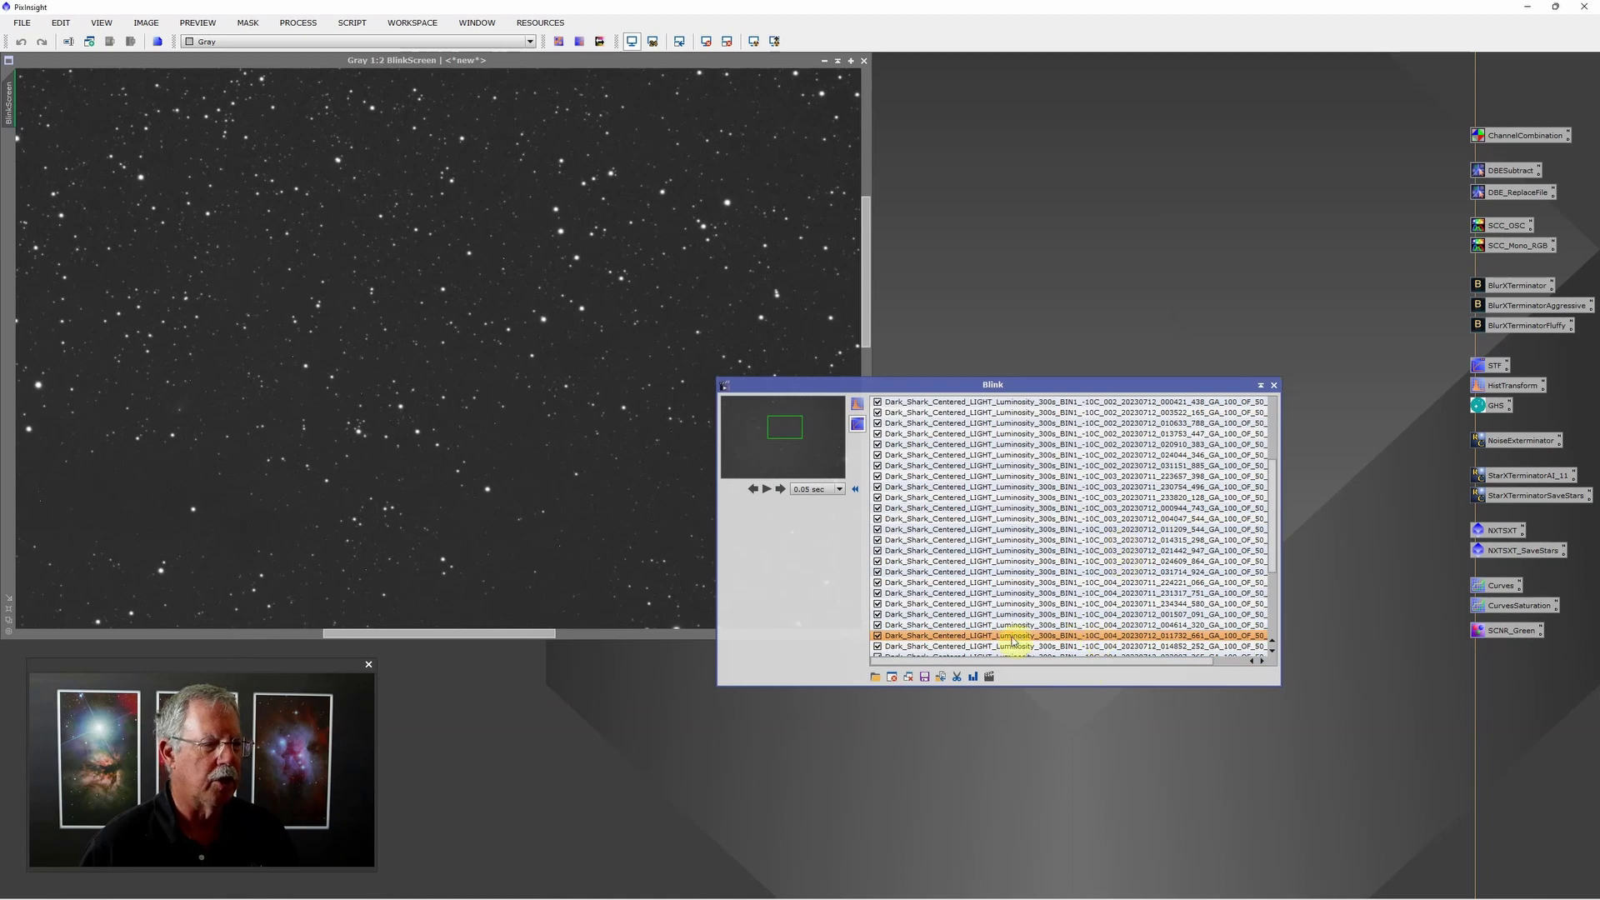
- Step through the remaining Luminosity frames to the end of the list, checking each for poor stars
{"action": "key", "text": "Down"}
{"action": "key", "text": "Down"}
{"action": "key", "text": "Down"}
{"action": "key", "text": "Down"}
{"action": "key", "text": "Down"}
{"action": "key", "text": "Down"}
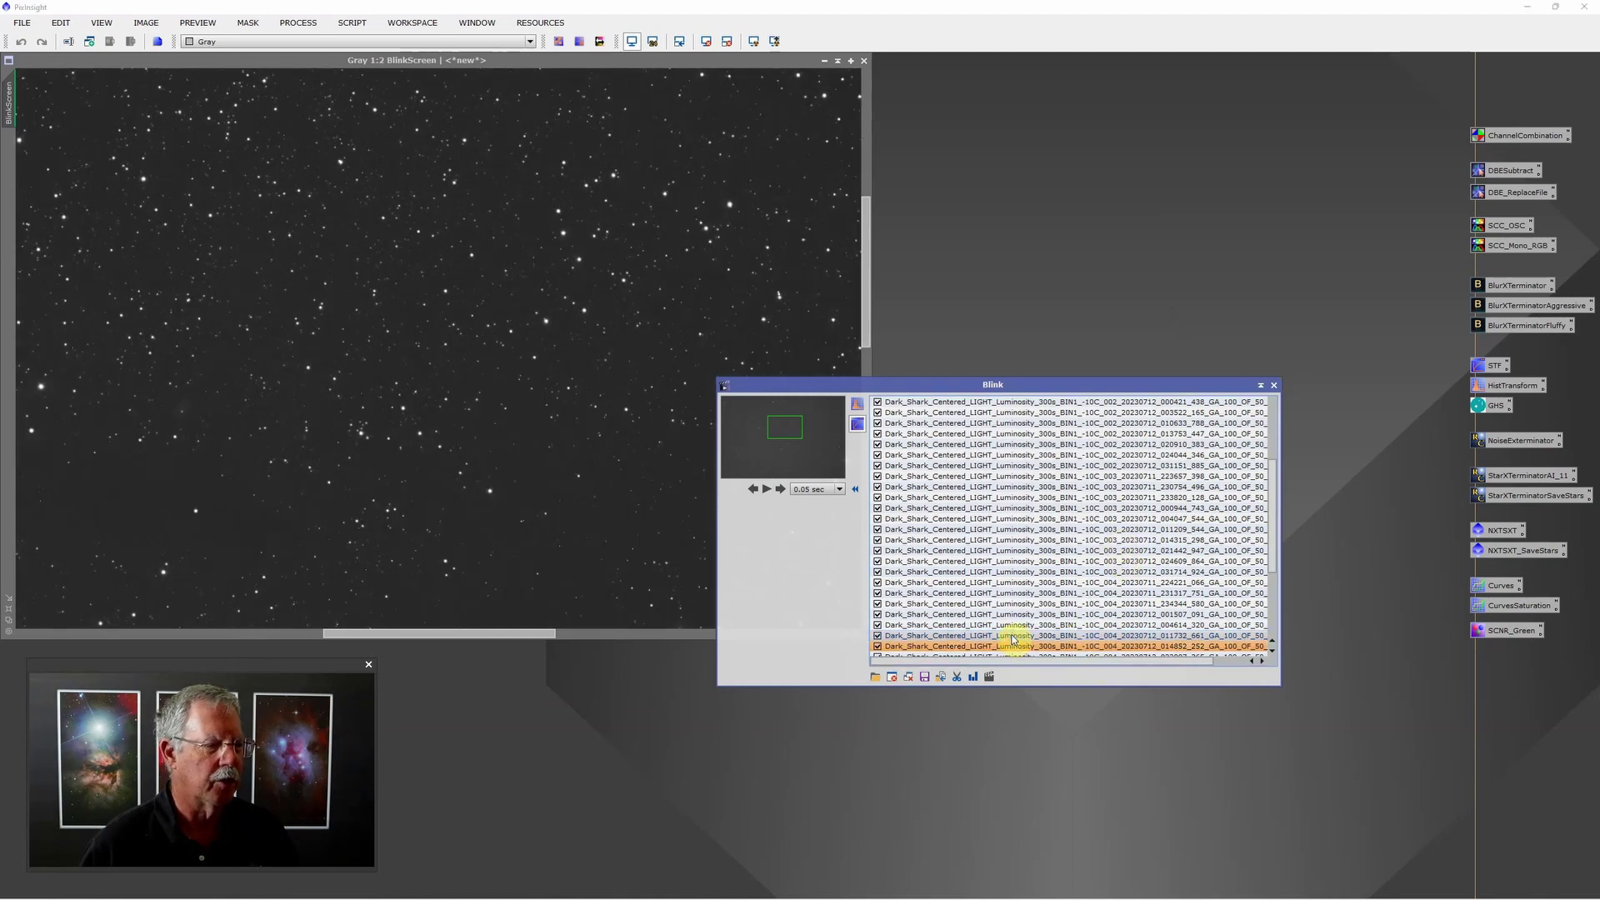
{"action": "key", "text": "Down"}
{"action": "key", "text": "Down"}
{"action": "key", "text": "Down"}
{"action": "key", "text": "Down"}
{"action": "key", "text": "Down"}
{"action": "key", "text": "Down"}
{"action": "key", "text": "Down"}
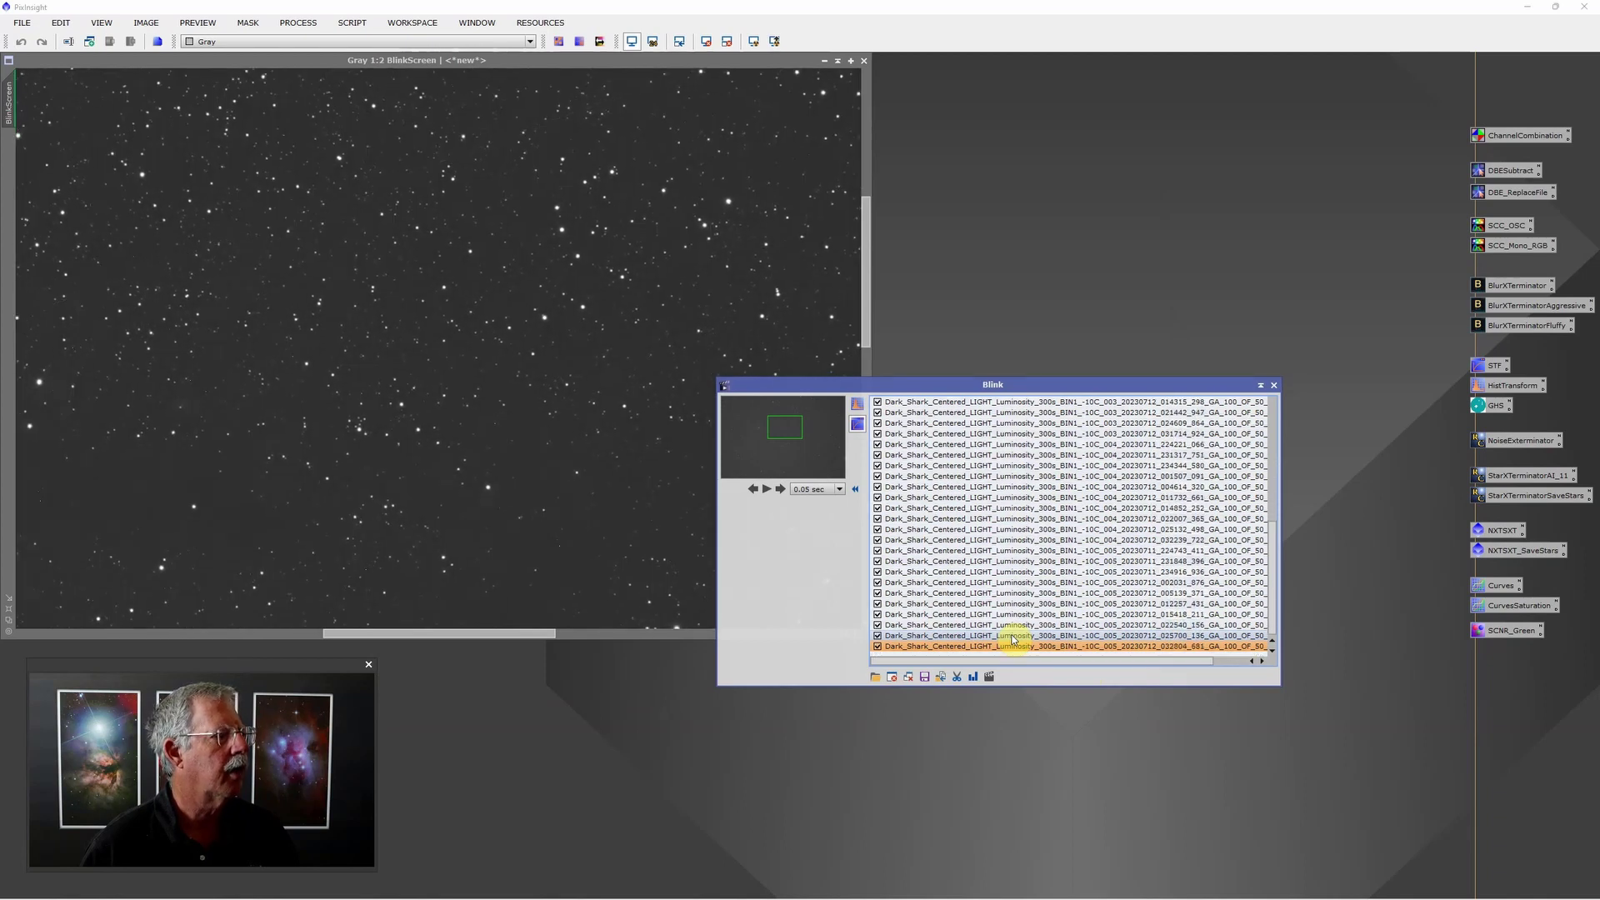
{"action": "key", "text": "Down"}
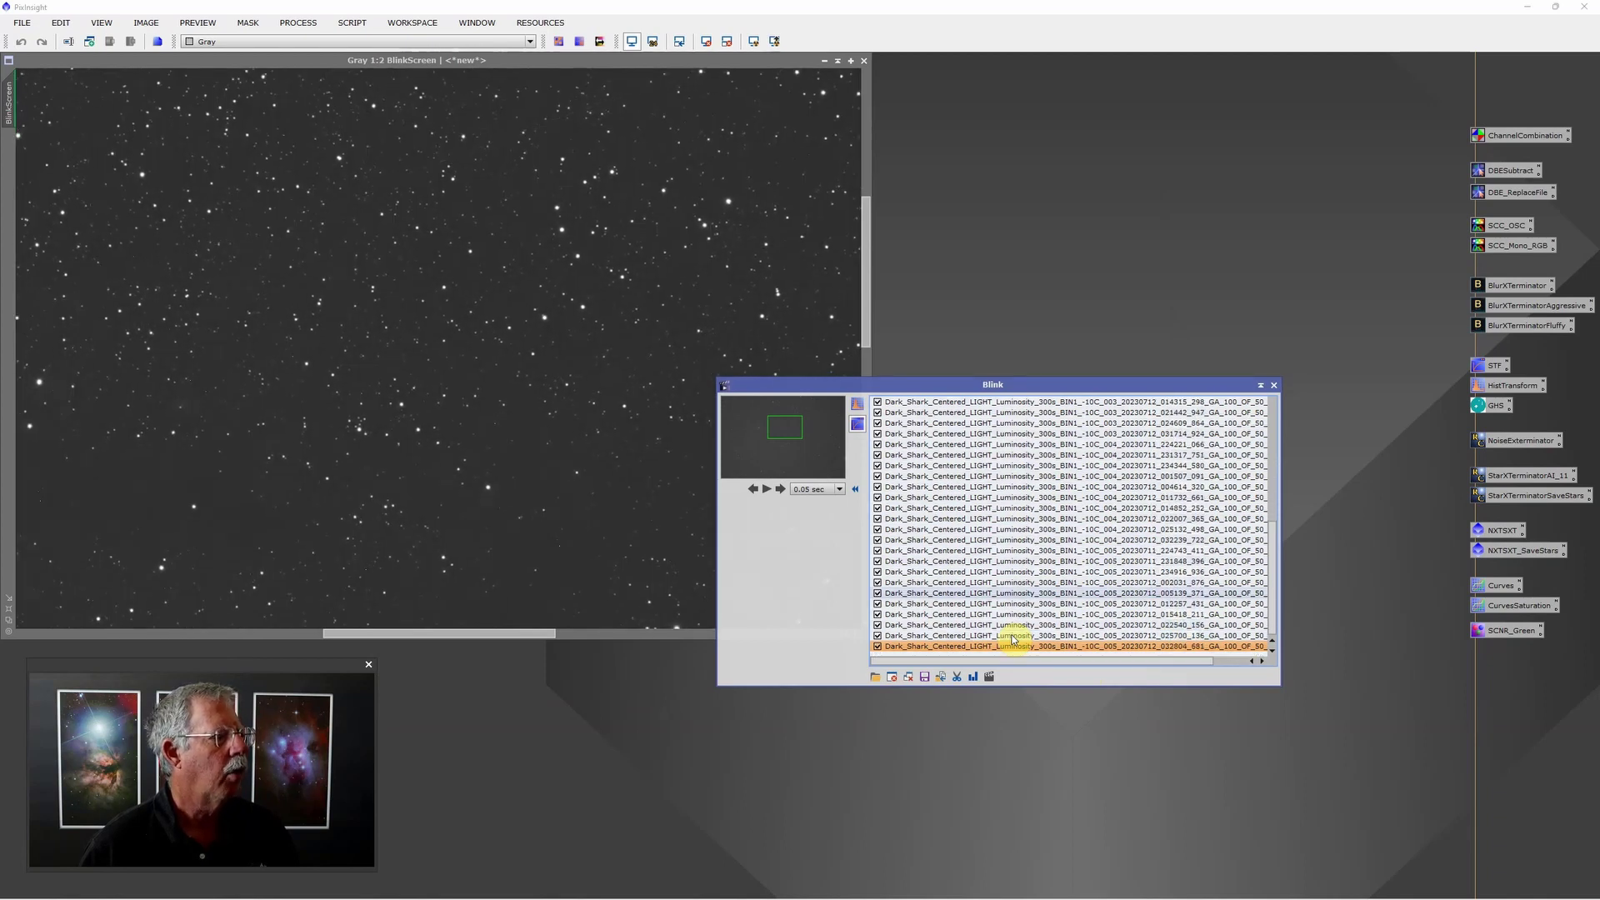
- Close Blink and its preview image, and launch the WeightedBatchPreprocessing script
{"action": "left_click", "coordinate": [1273, 386]}
{"action": "left_click", "coordinate": [863, 61]}
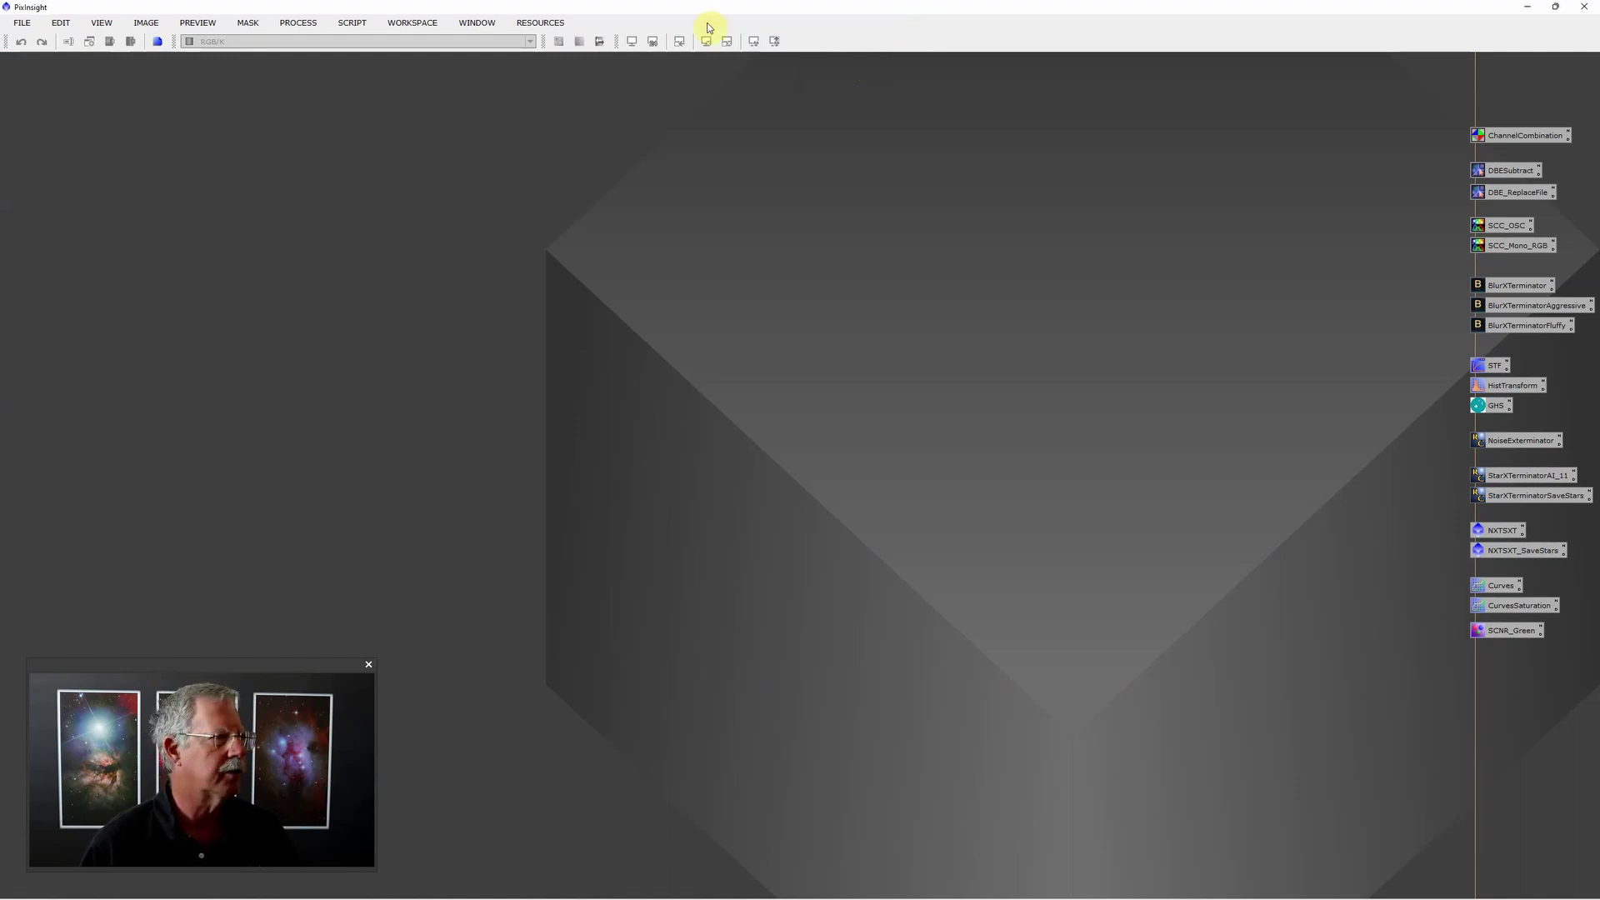
{"action": "left_click", "coordinate": [354, 25]}
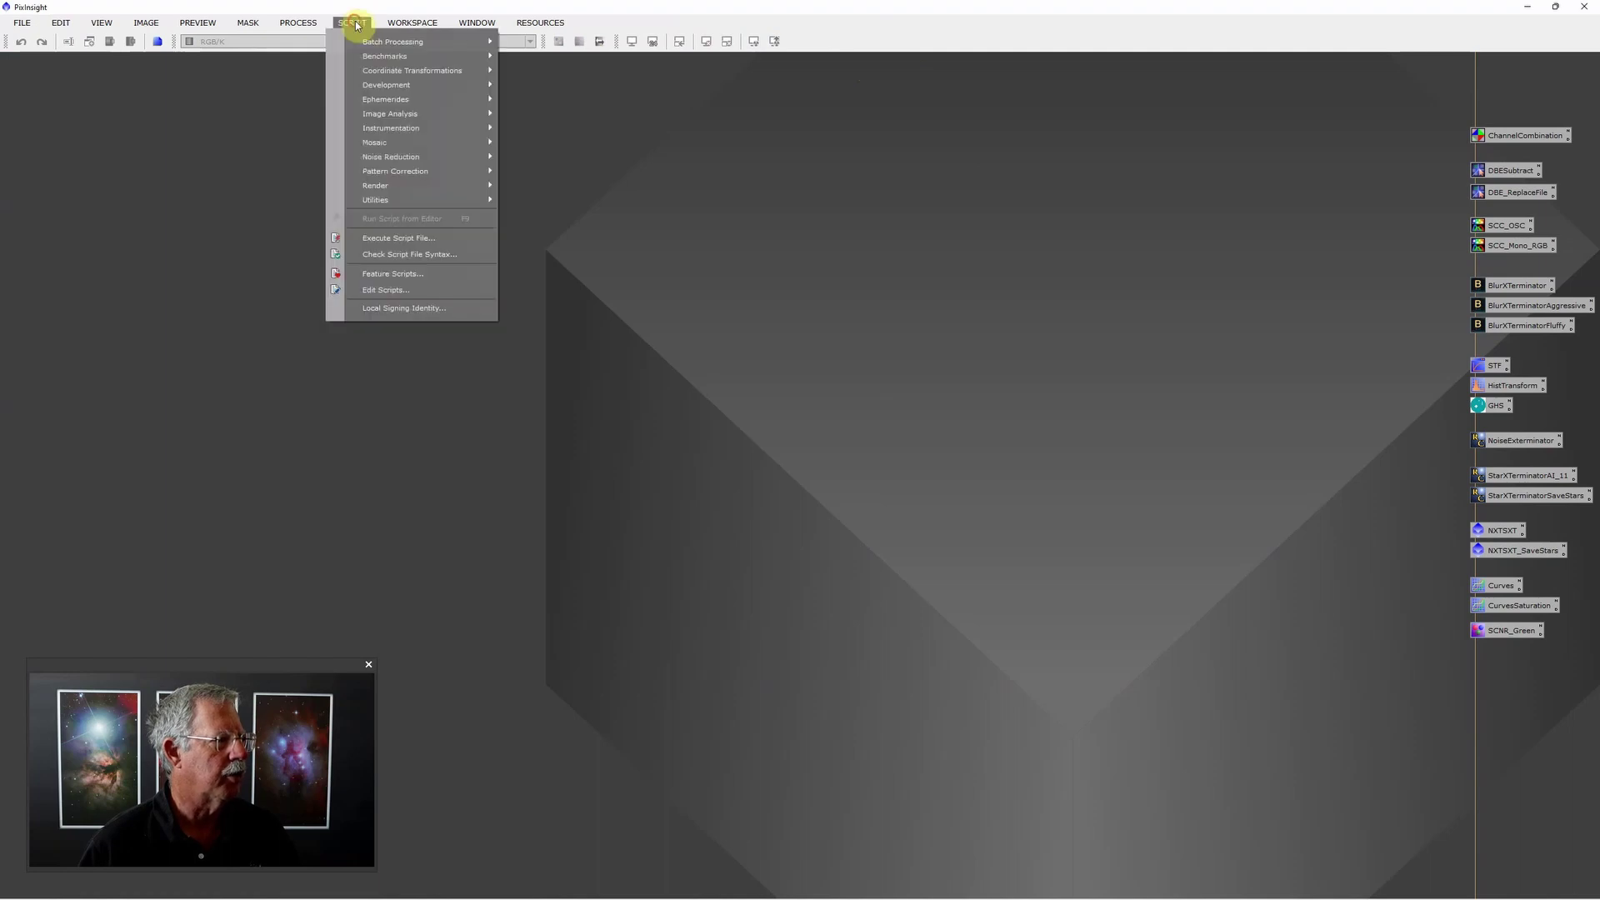
{"action": "mouse_move", "coordinate": [403, 46]}
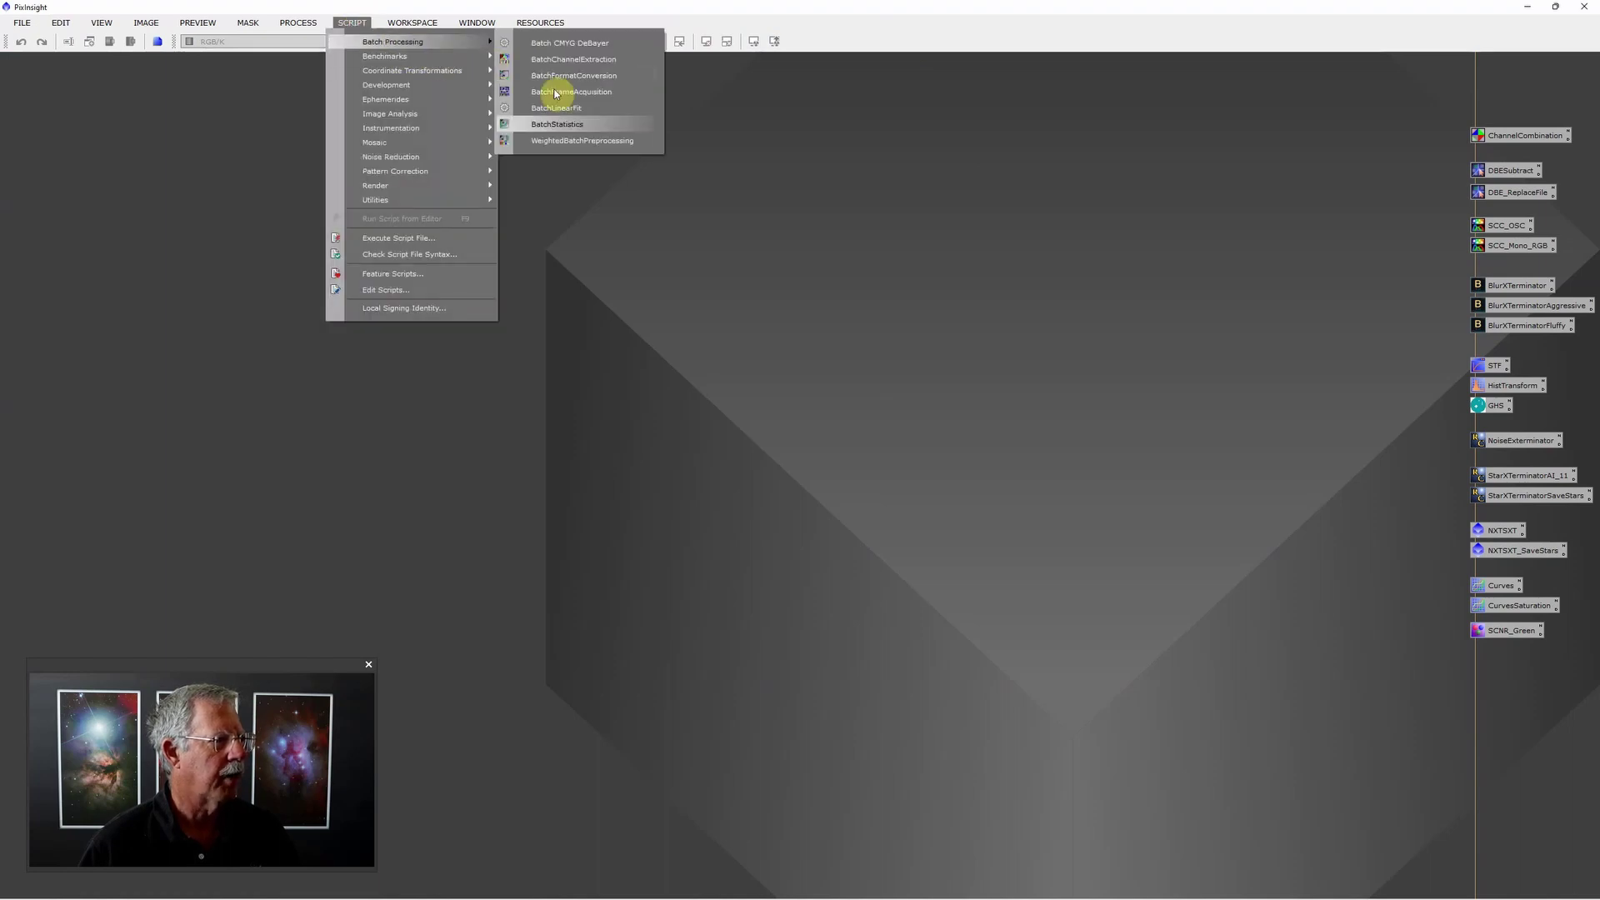
{"action": "left_click", "coordinate": [567, 142]}
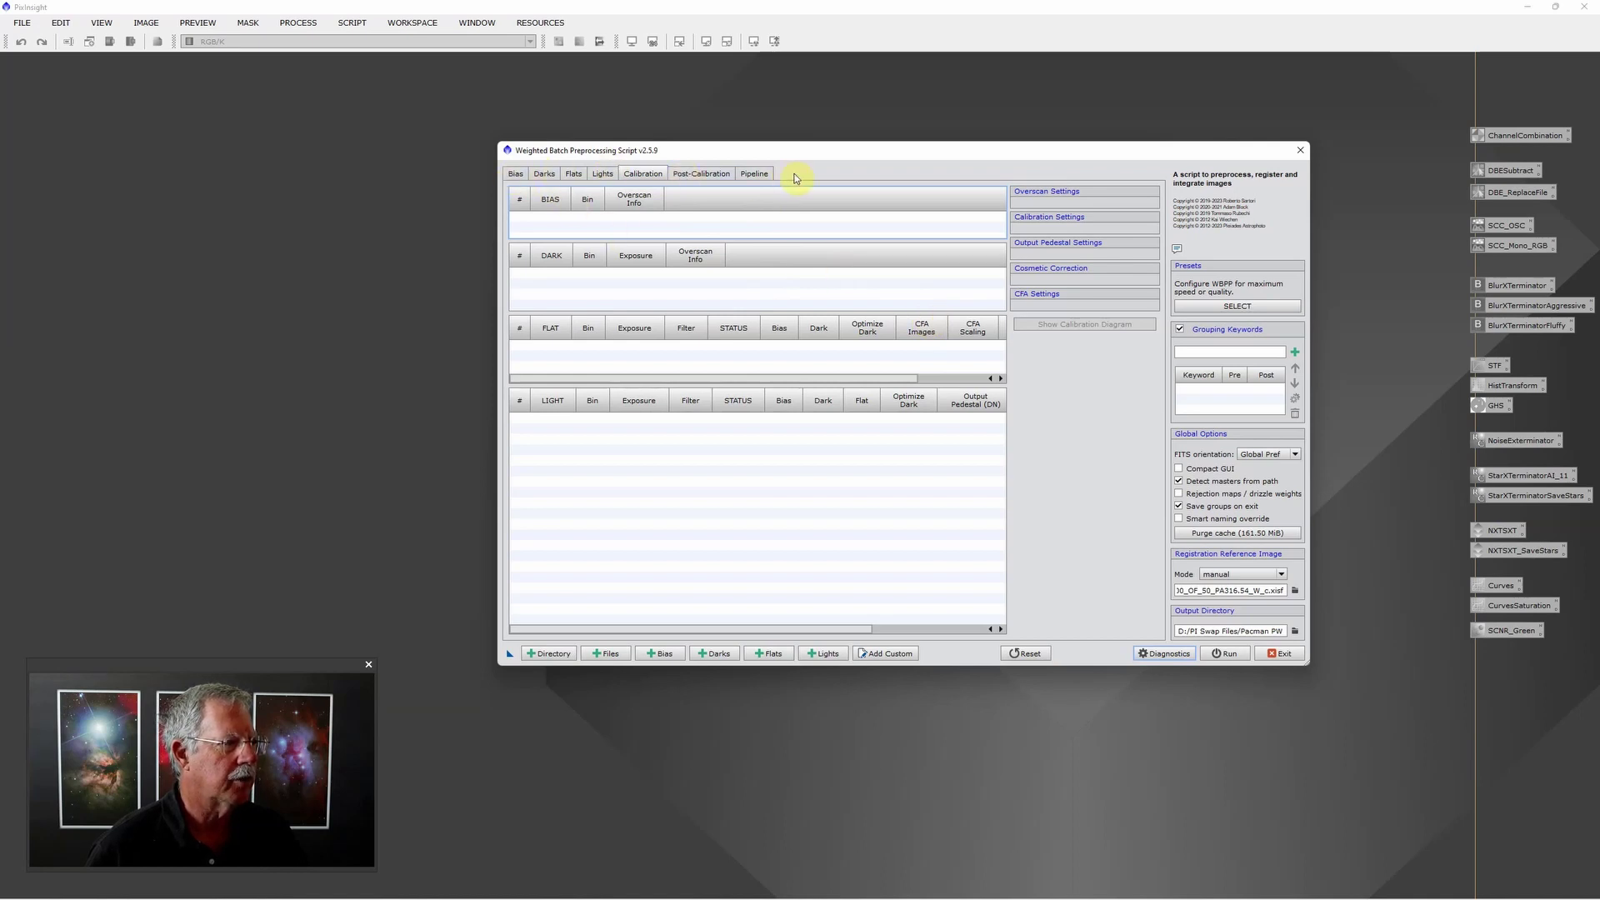
- Look through the script's Lights, Flats, Darks and Bias frame lists, ending on Lights
{"action": "left_click", "coordinate": [602, 175]}
{"action": "left_click", "coordinate": [574, 174]}
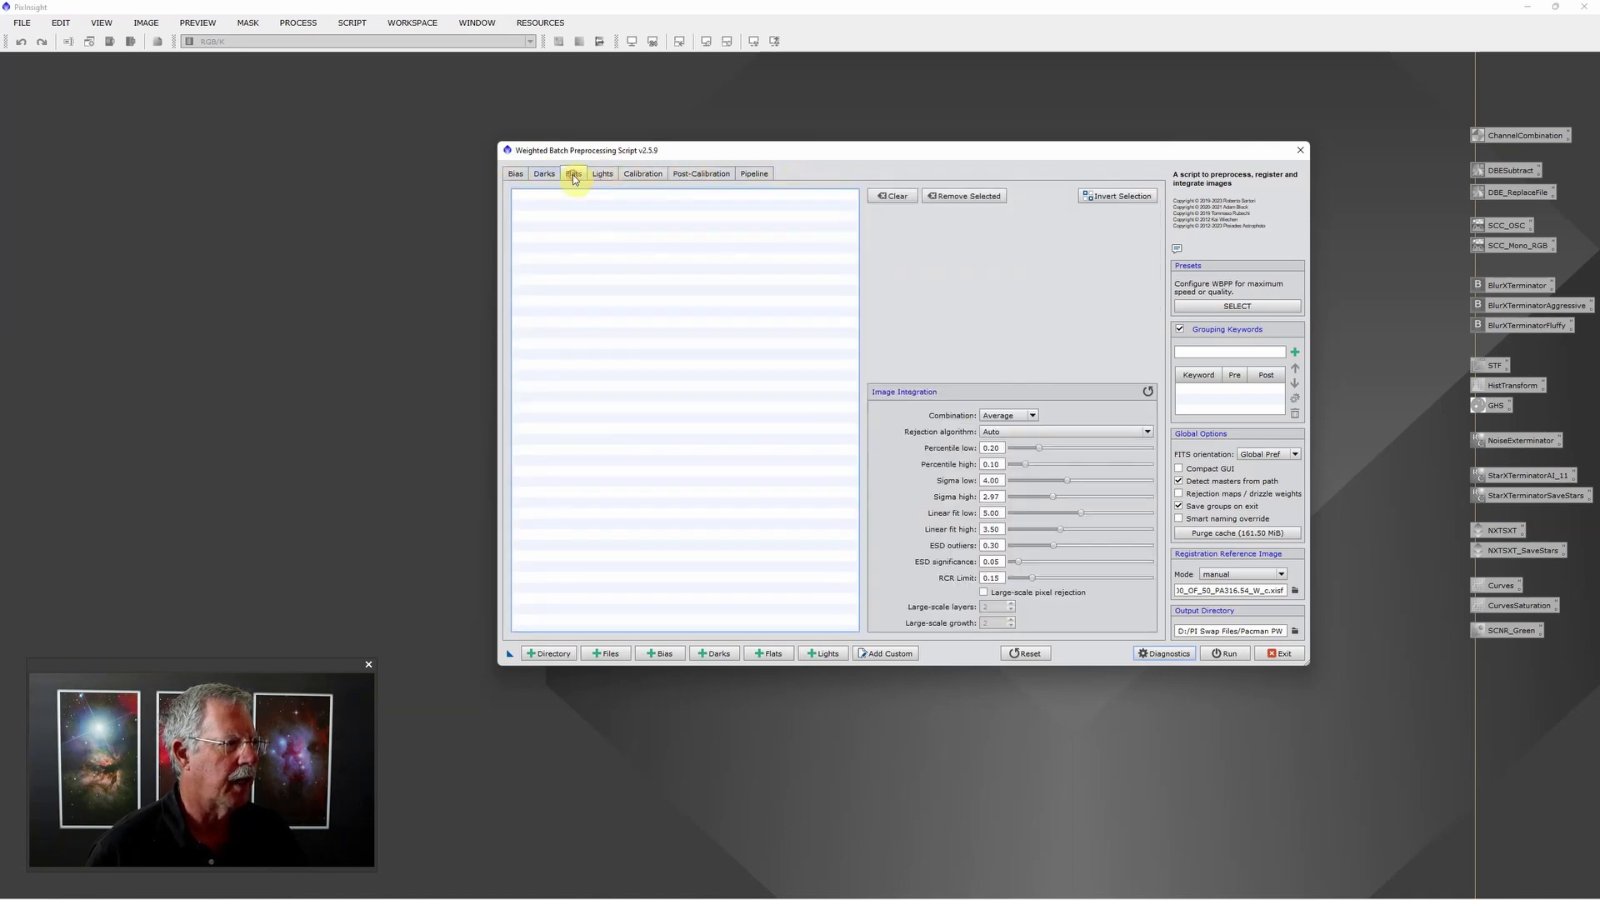
{"action": "left_click", "coordinate": [544, 175]}
{"action": "left_click", "coordinate": [513, 176]}
{"action": "left_click", "coordinate": [601, 176]}
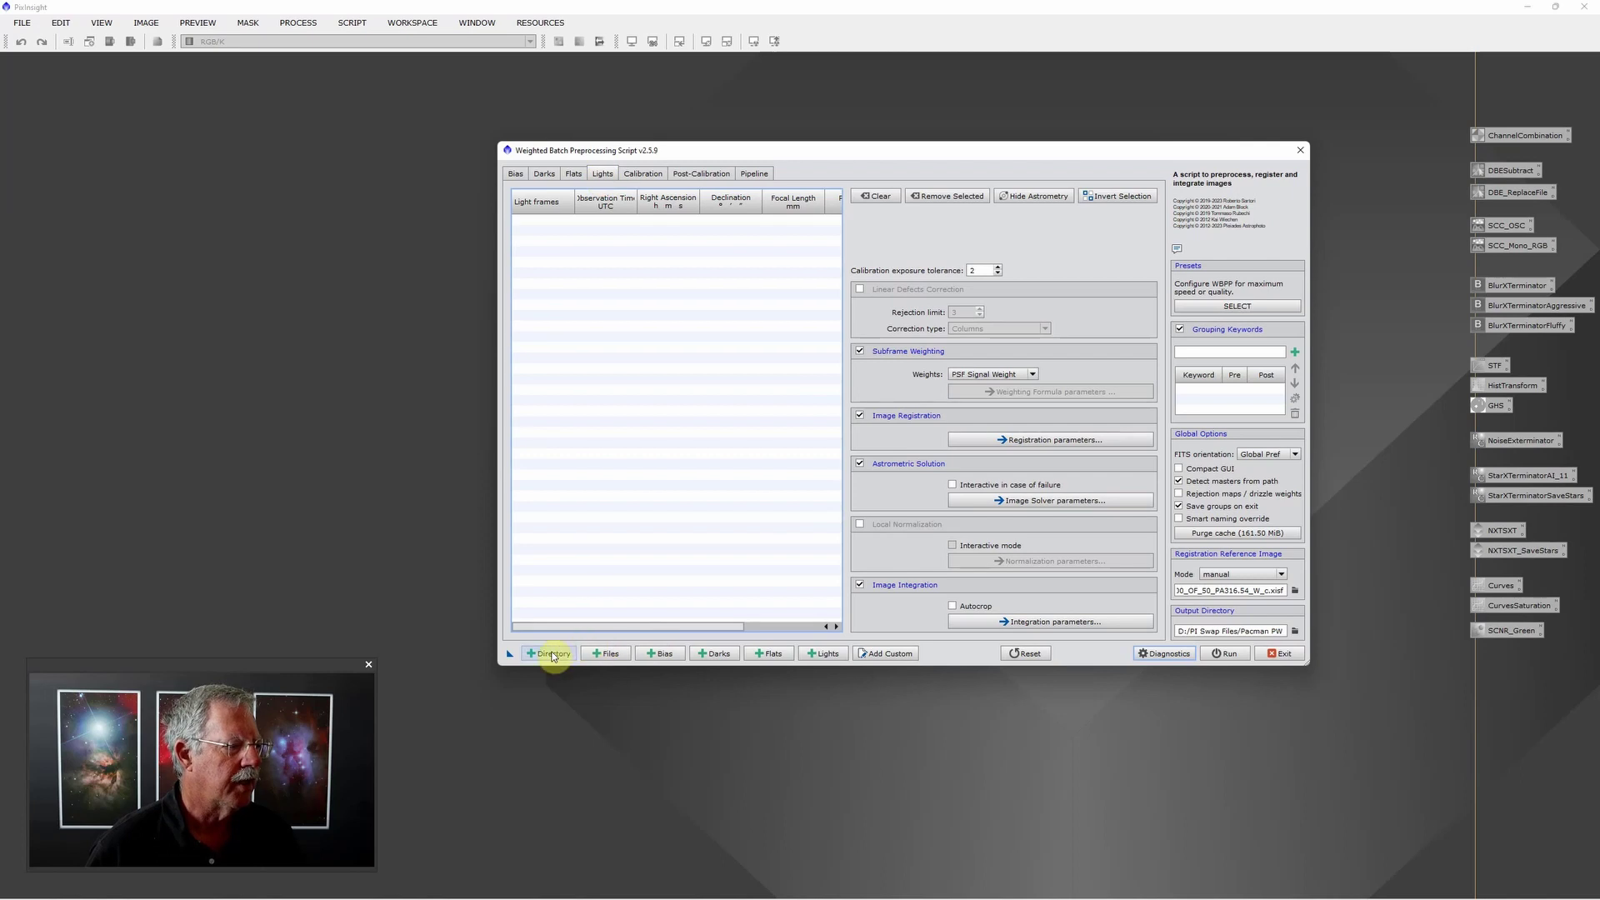
- Add all the Dark_Shark_Centered Luminosity frames from the 2023-07-11 folder to the script as light frames
{"action": "left_click", "coordinate": [825, 652]}
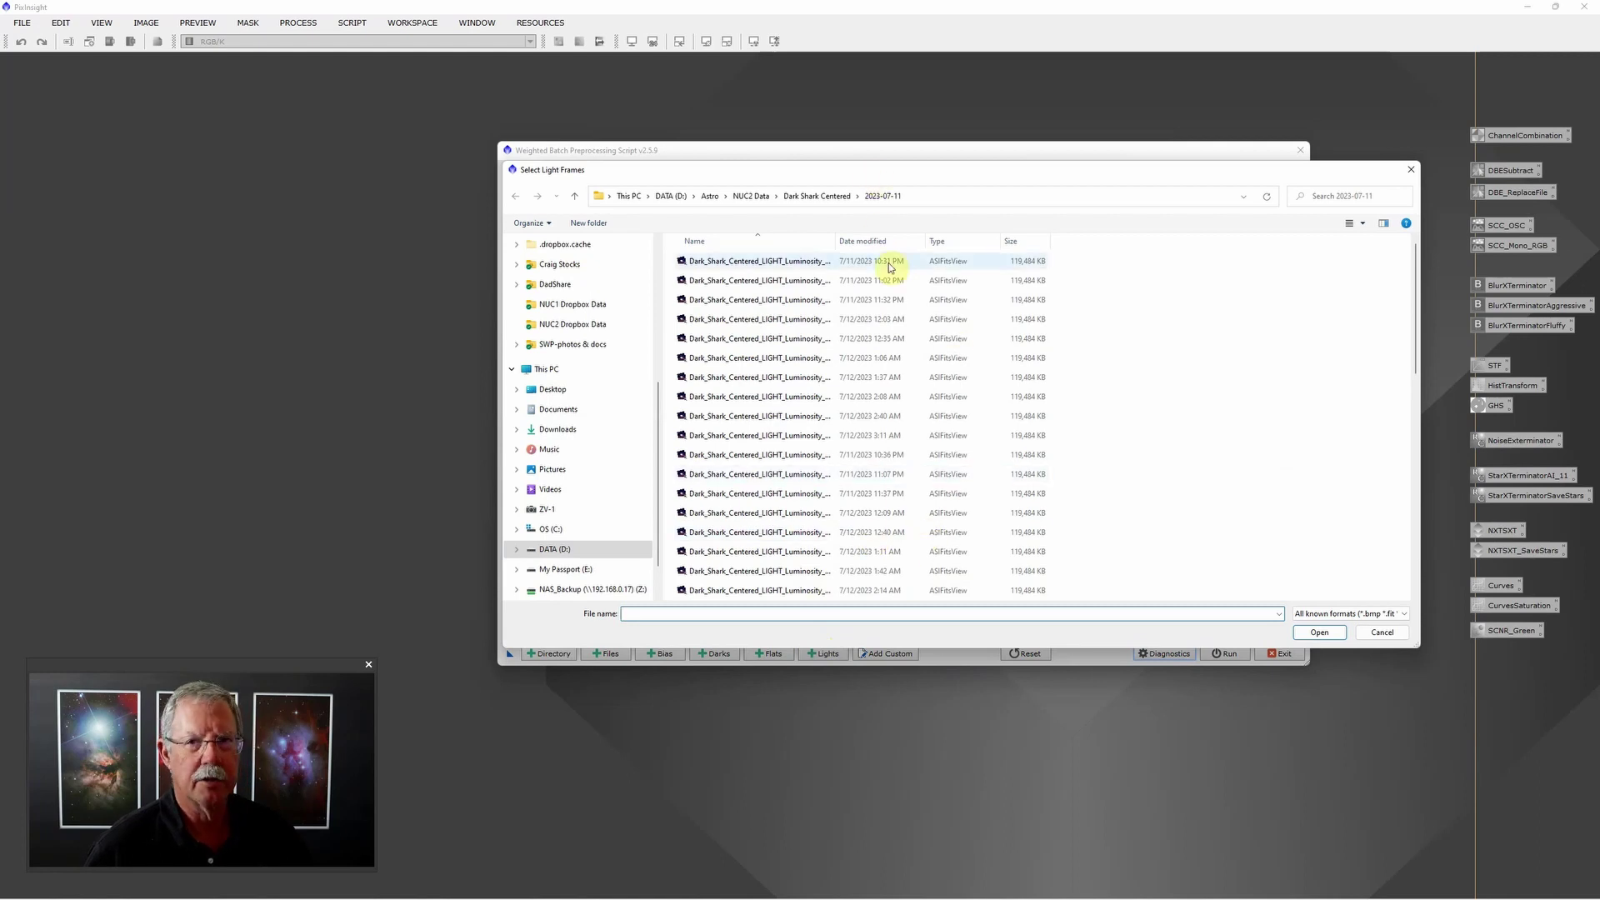
{"action": "left_click", "coordinate": [798, 264]}
{"action": "scroll", "coordinate": [802, 263], "scroll_direction": "down", "scroll_amount": 10}
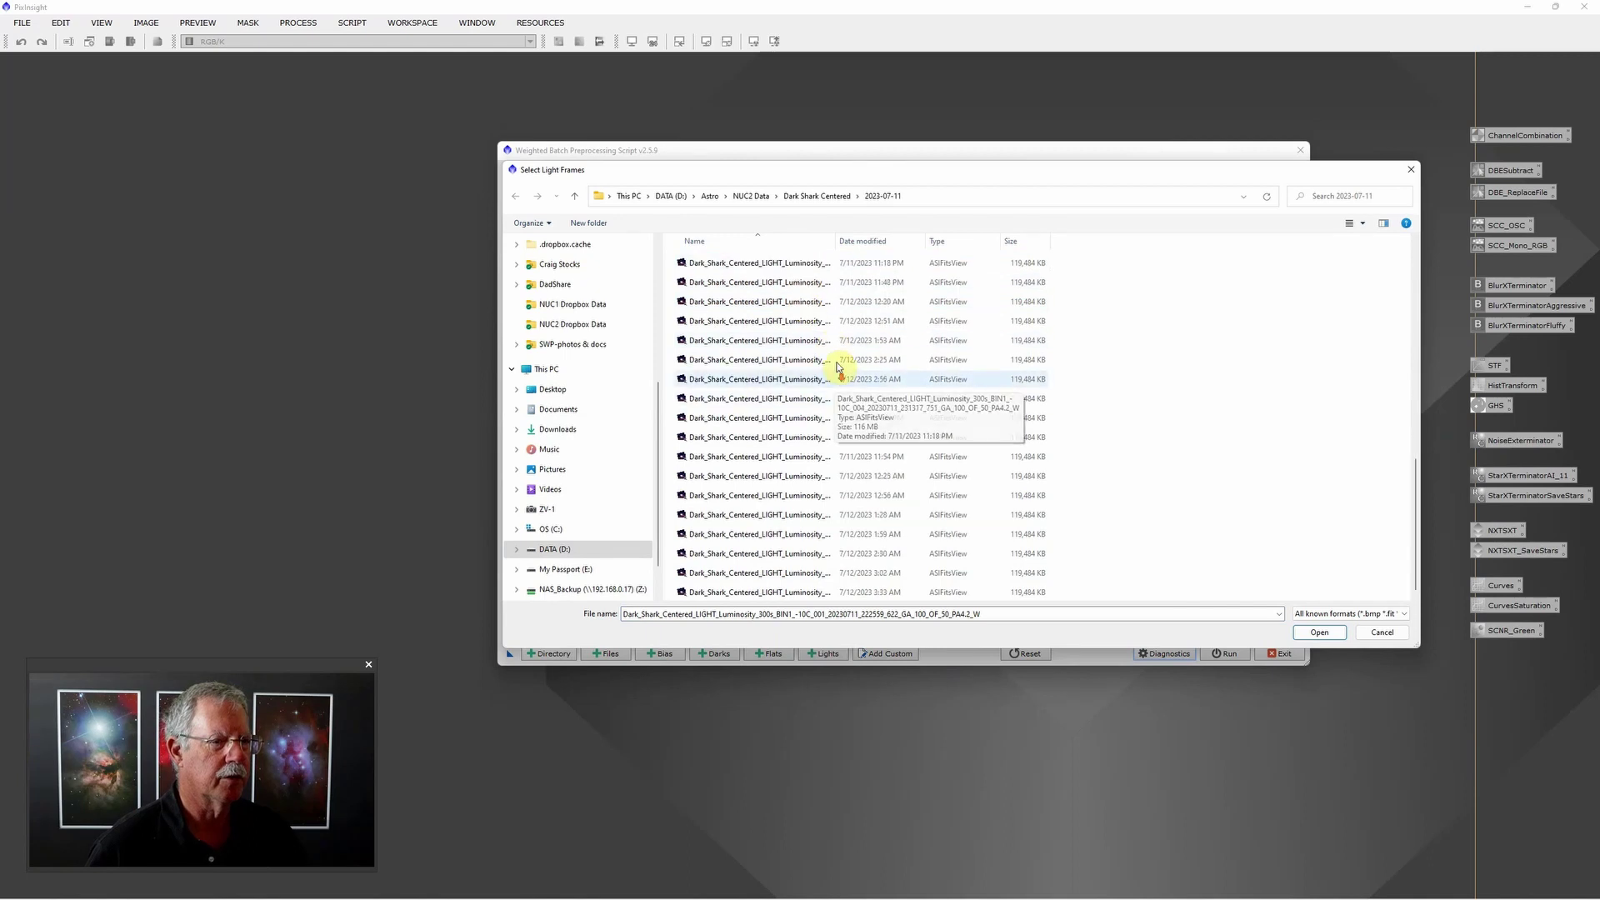
{"action": "left_click", "coordinate": [791, 593], "text": "shift"}
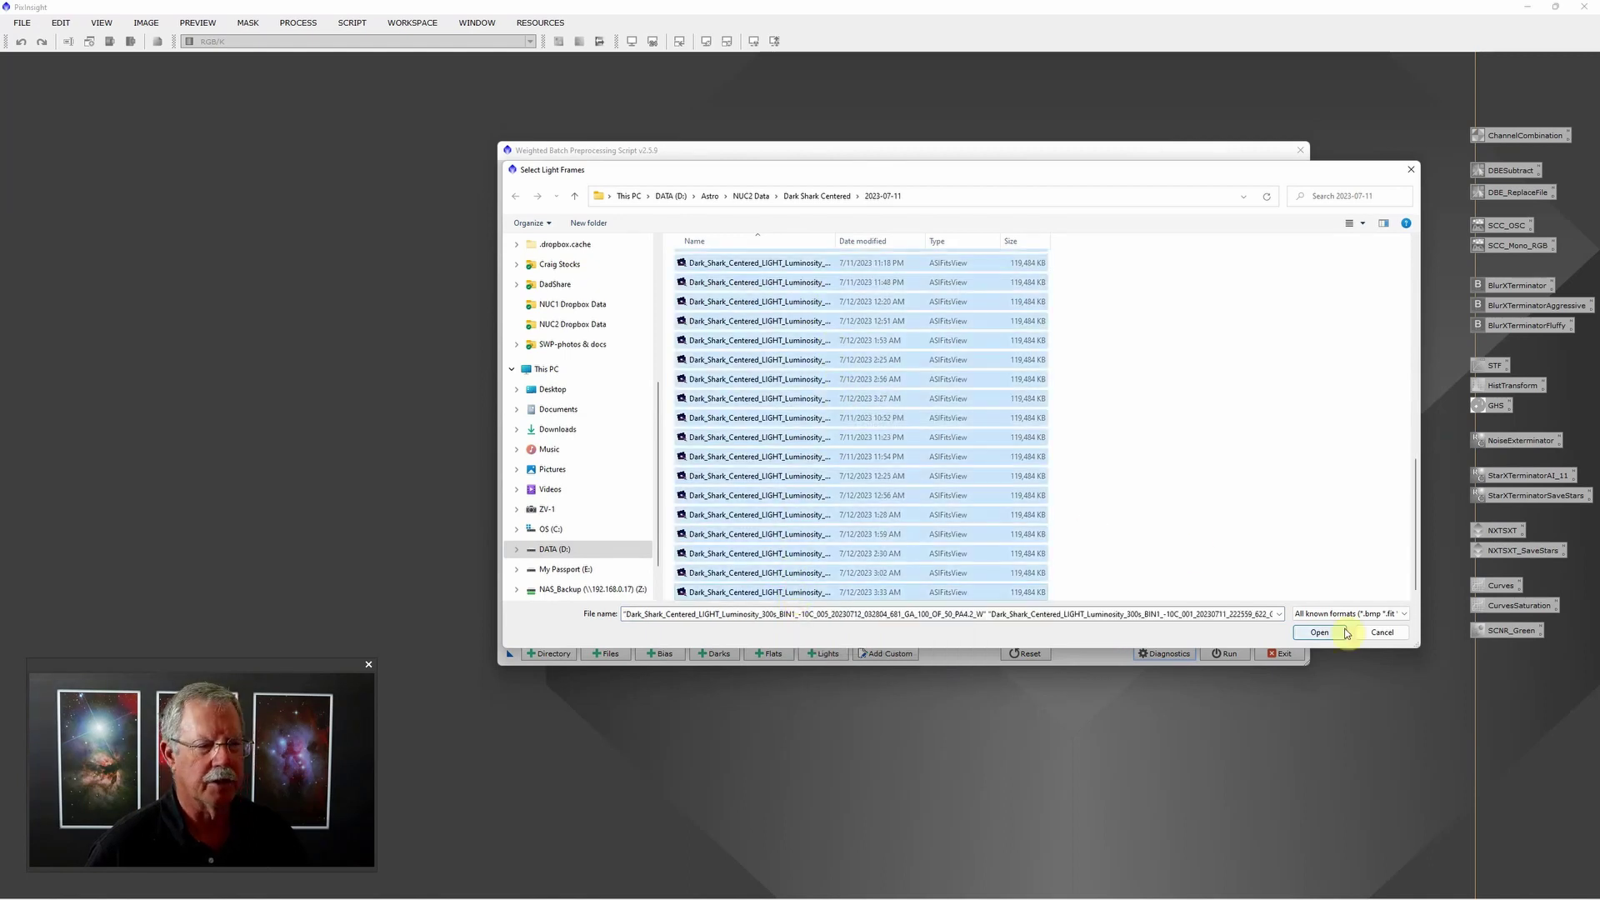
{"action": "left_click", "coordinate": [1330, 634]}
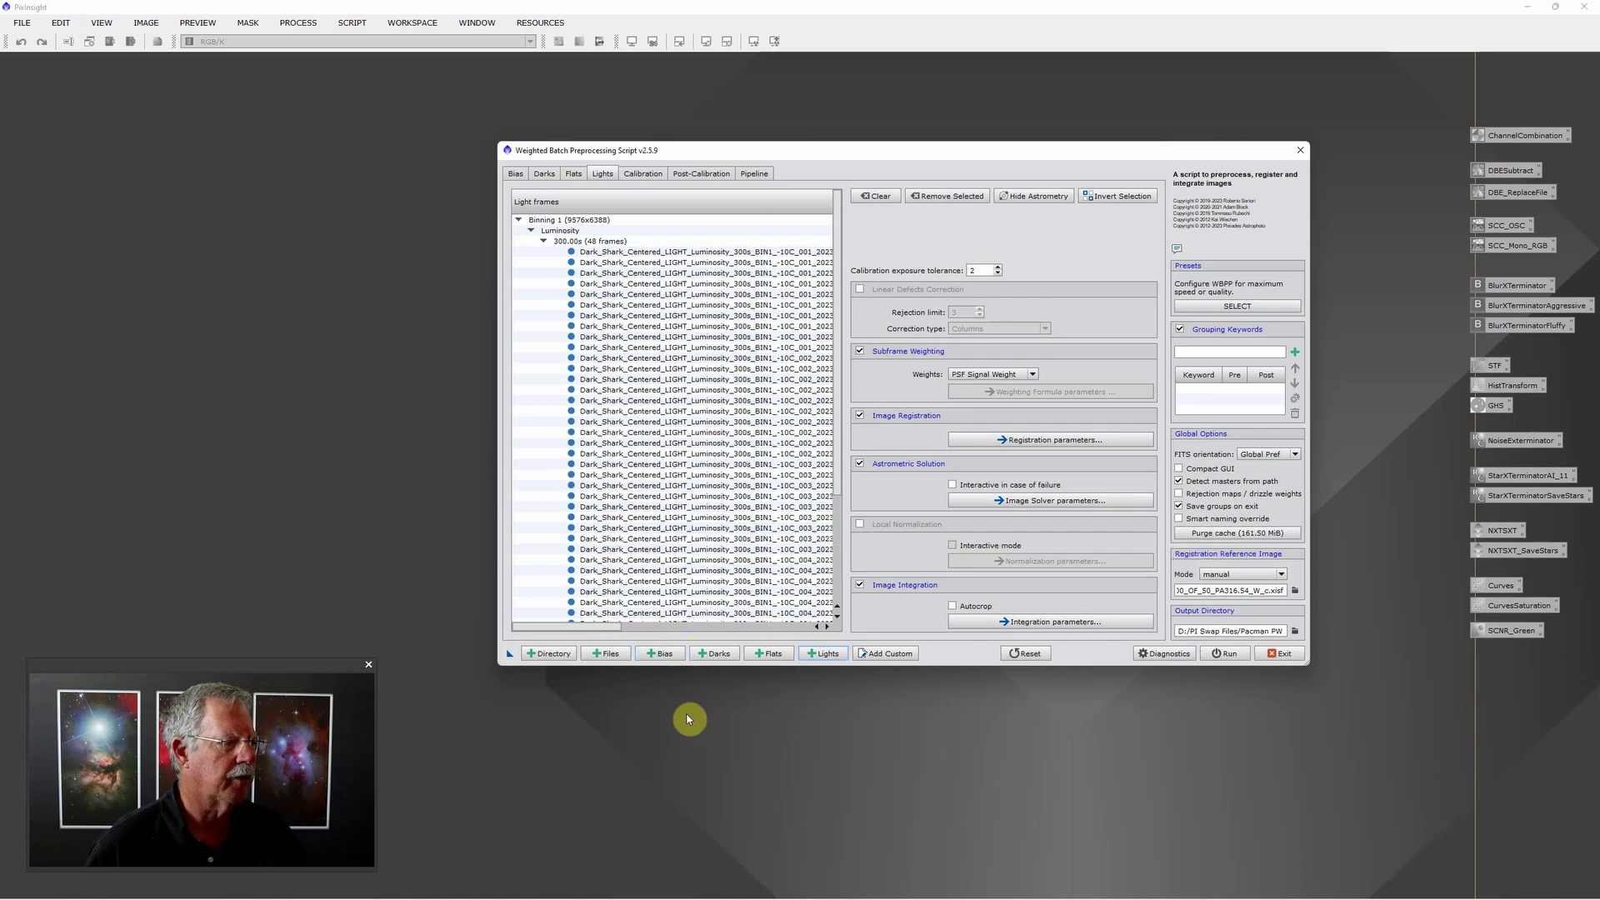
- Add the calibration frames from the D:\Astro\Callibration\Color Combined directory and dismiss the diagnostic messages
{"action": "left_click", "coordinate": [553, 655]}
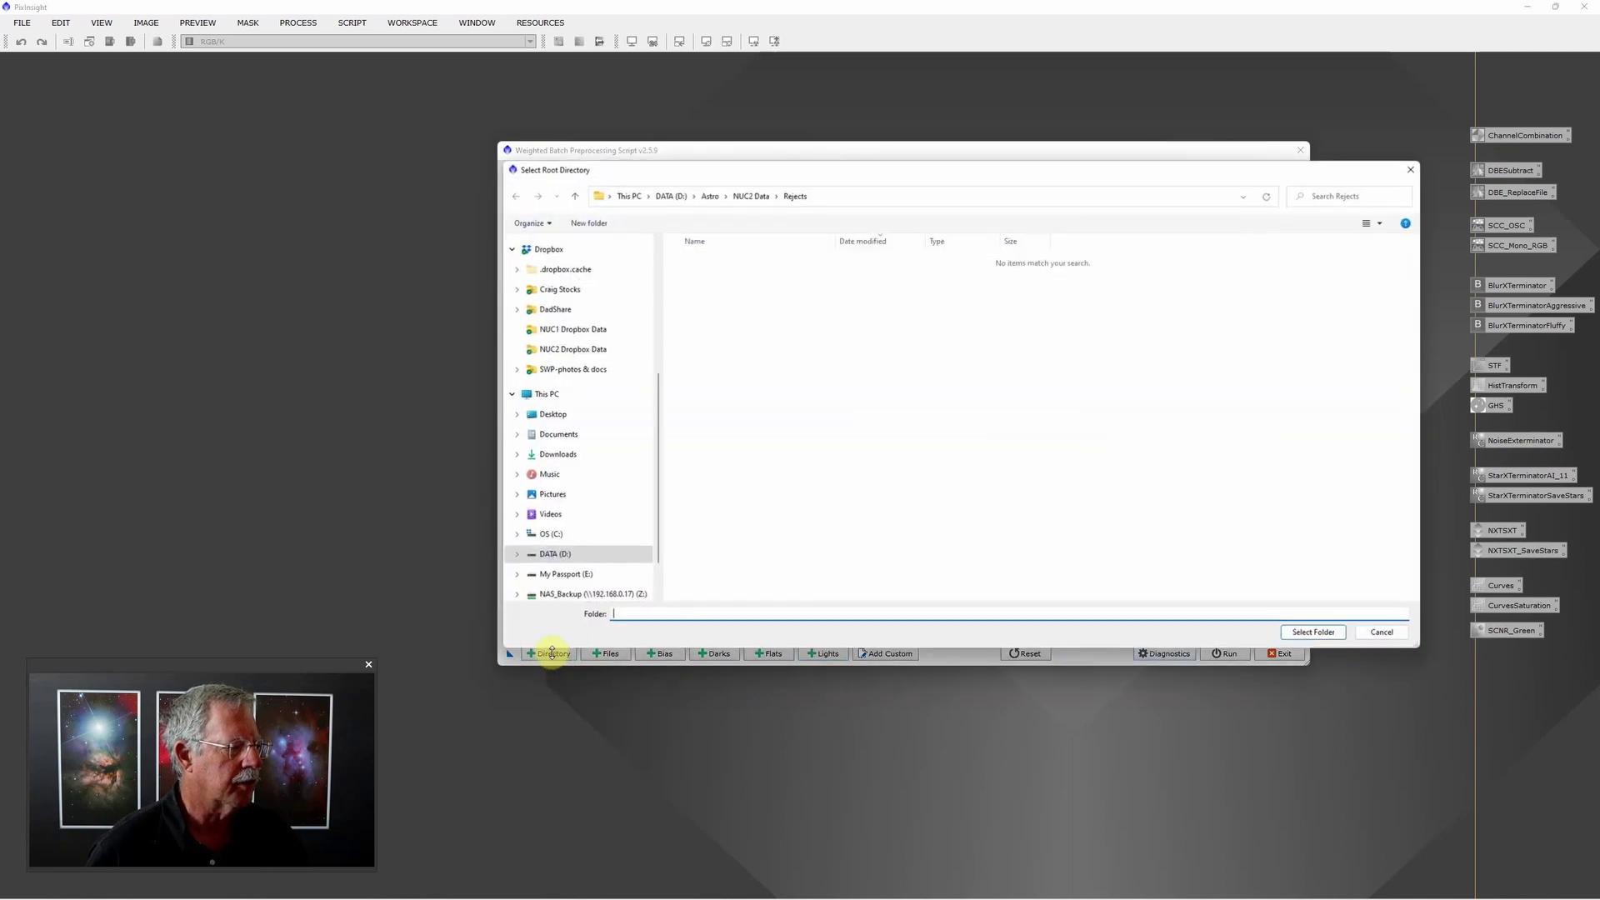
{"action": "left_click", "coordinate": [710, 197]}
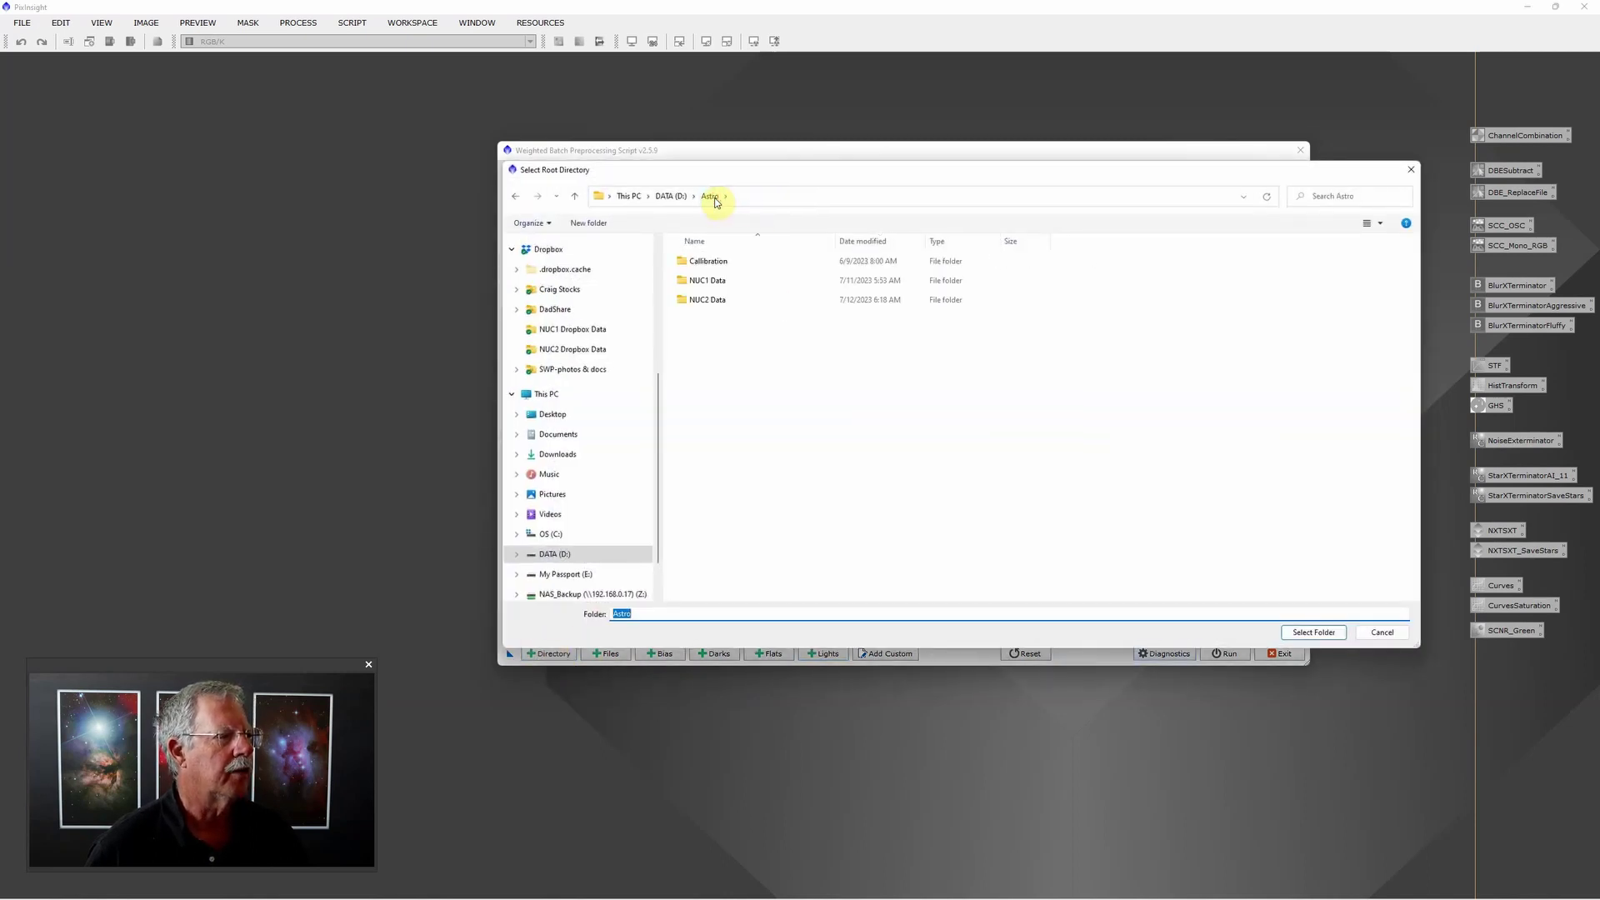
{"action": "double_click", "coordinate": [709, 263]}
{"action": "left_click", "coordinate": [732, 324]}
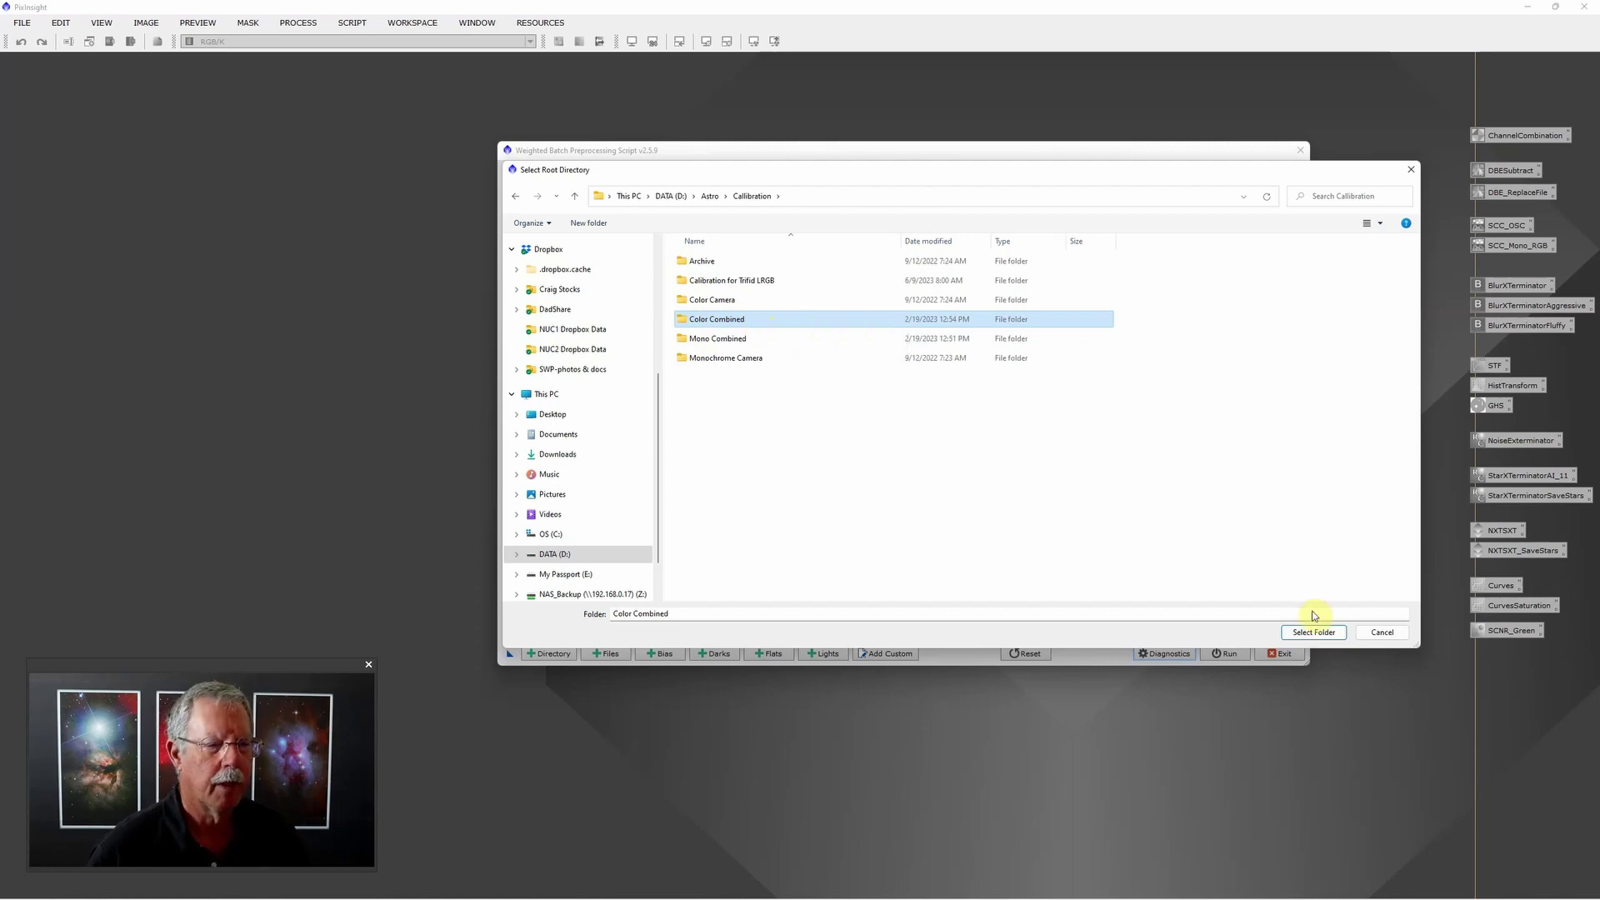
{"action": "left_click", "coordinate": [1320, 635]}
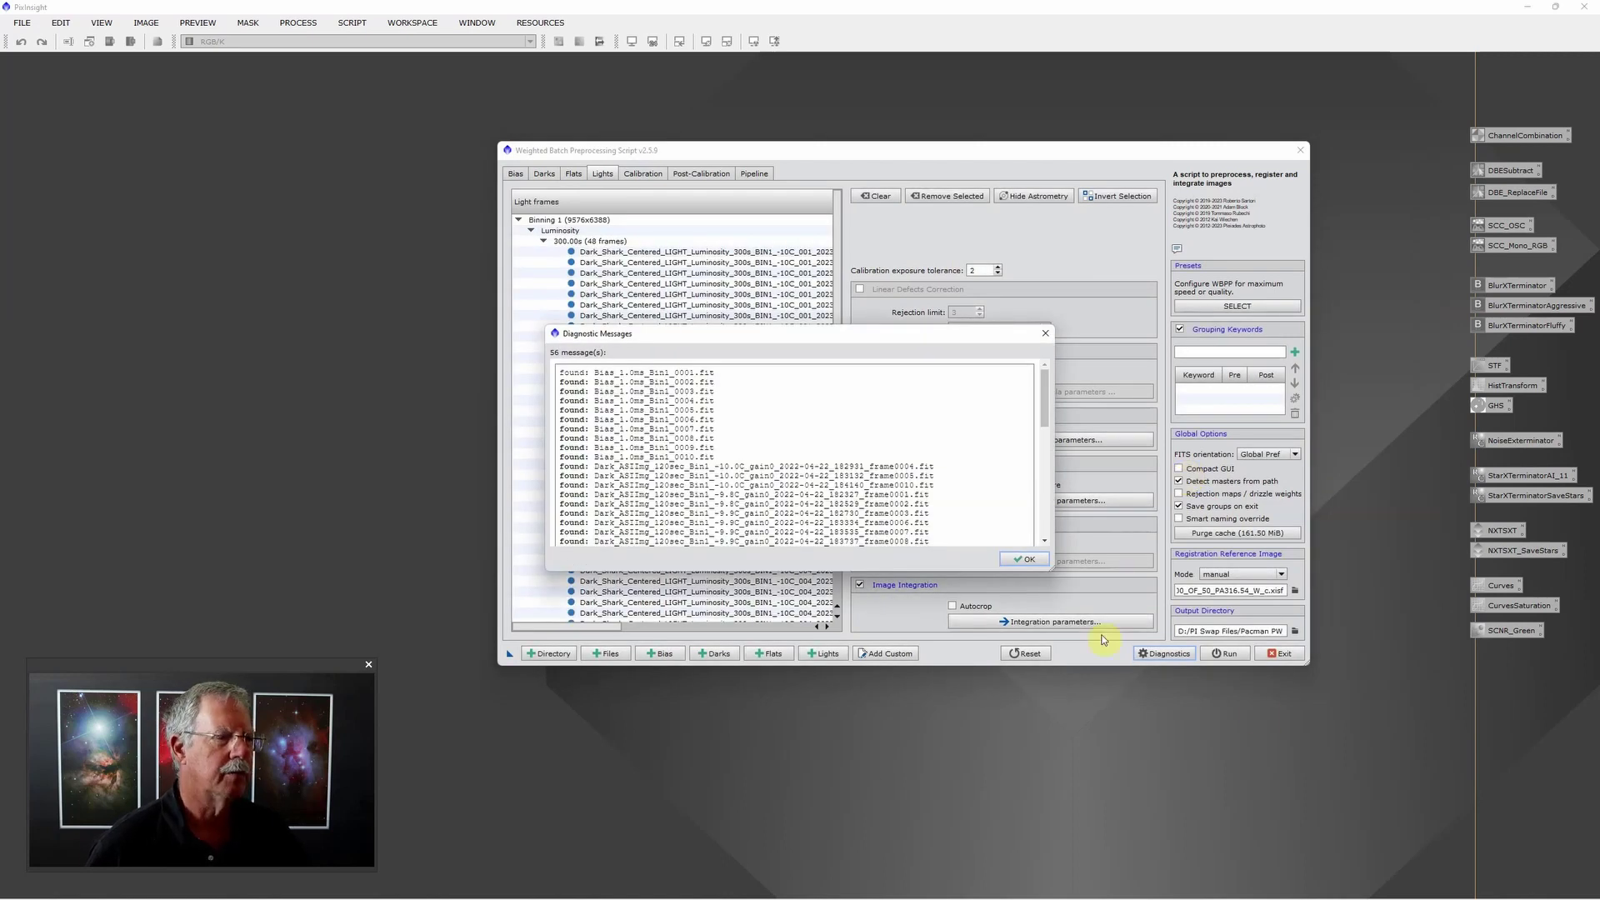
{"action": "left_click", "coordinate": [1030, 561]}
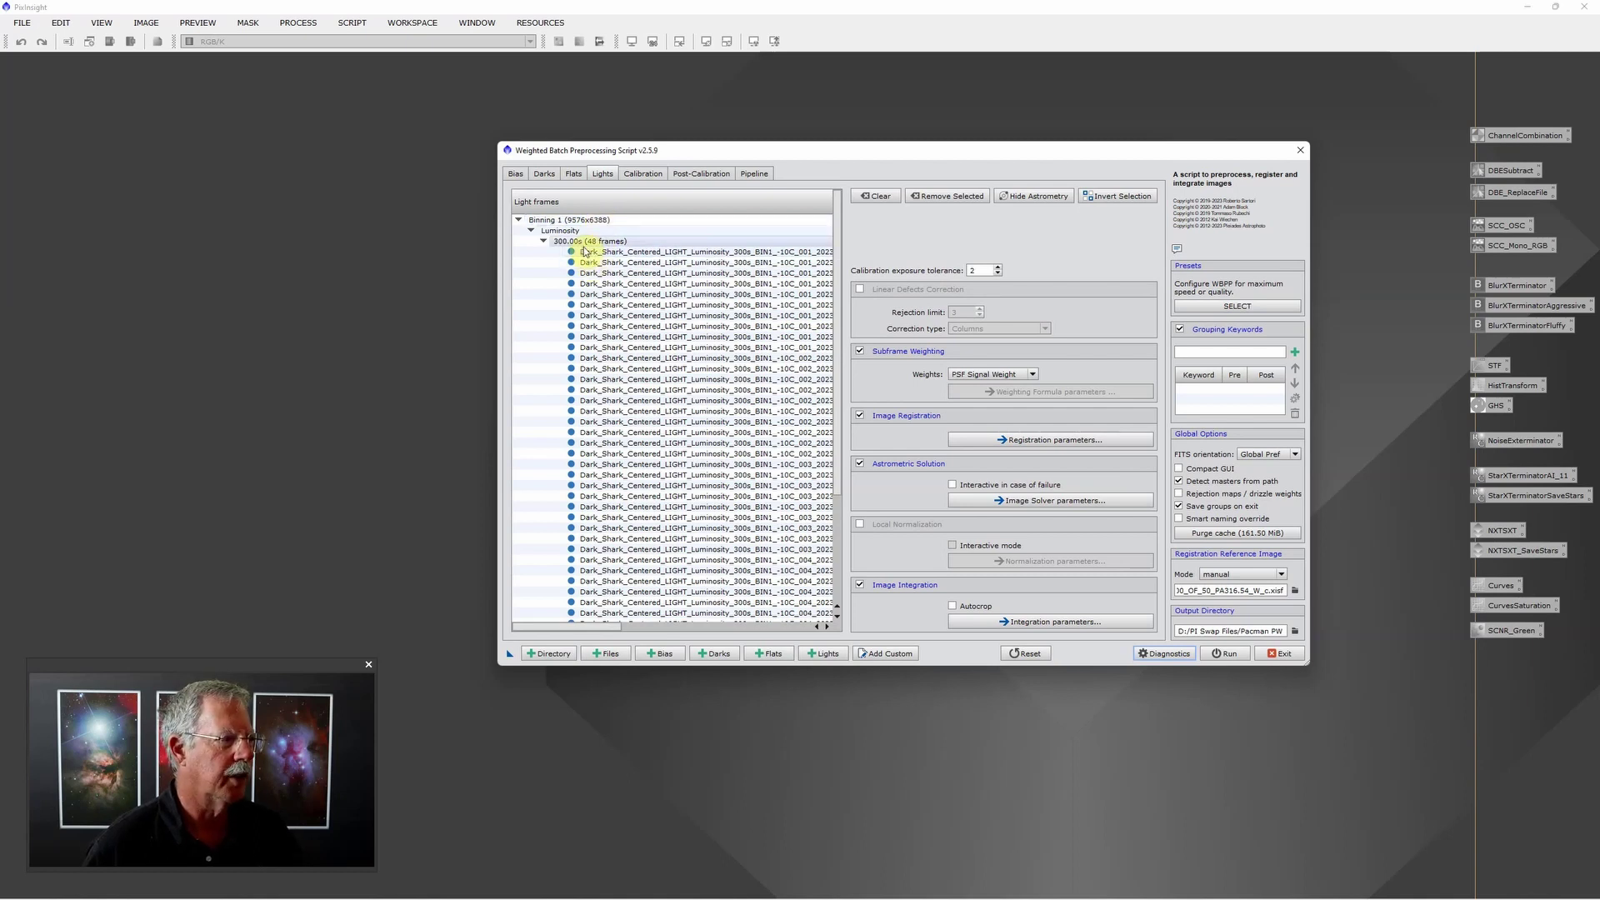
- Examine the loaded flat, dark and bias frames to see how they are grouped by filter and exposure
{"action": "left_click", "coordinate": [573, 174]}
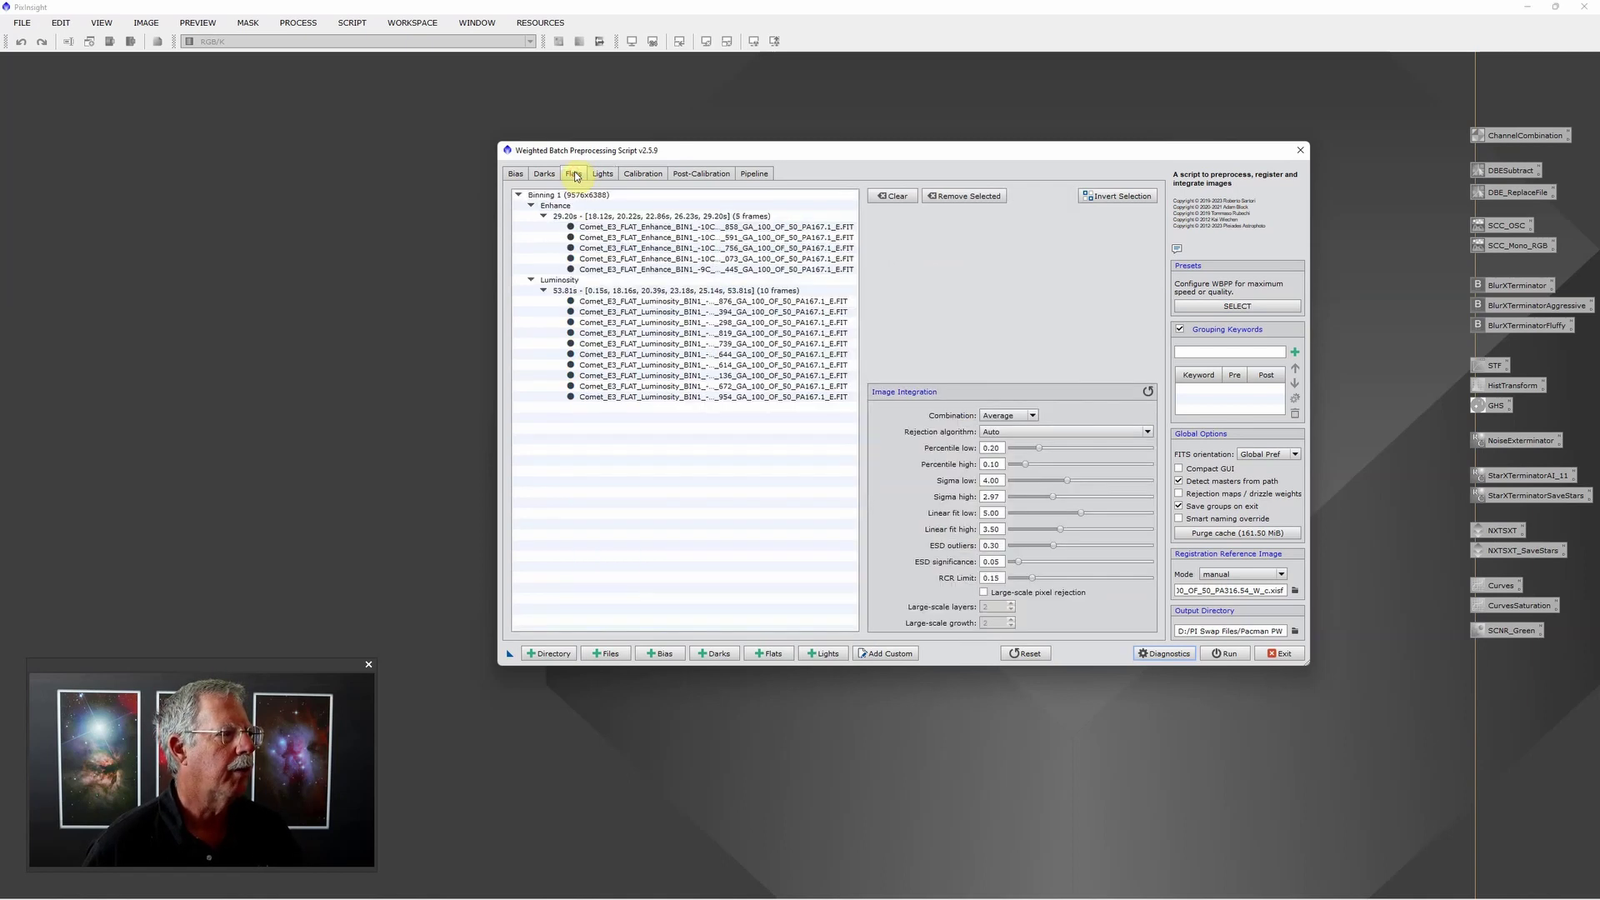
{"action": "left_click", "coordinate": [545, 174]}
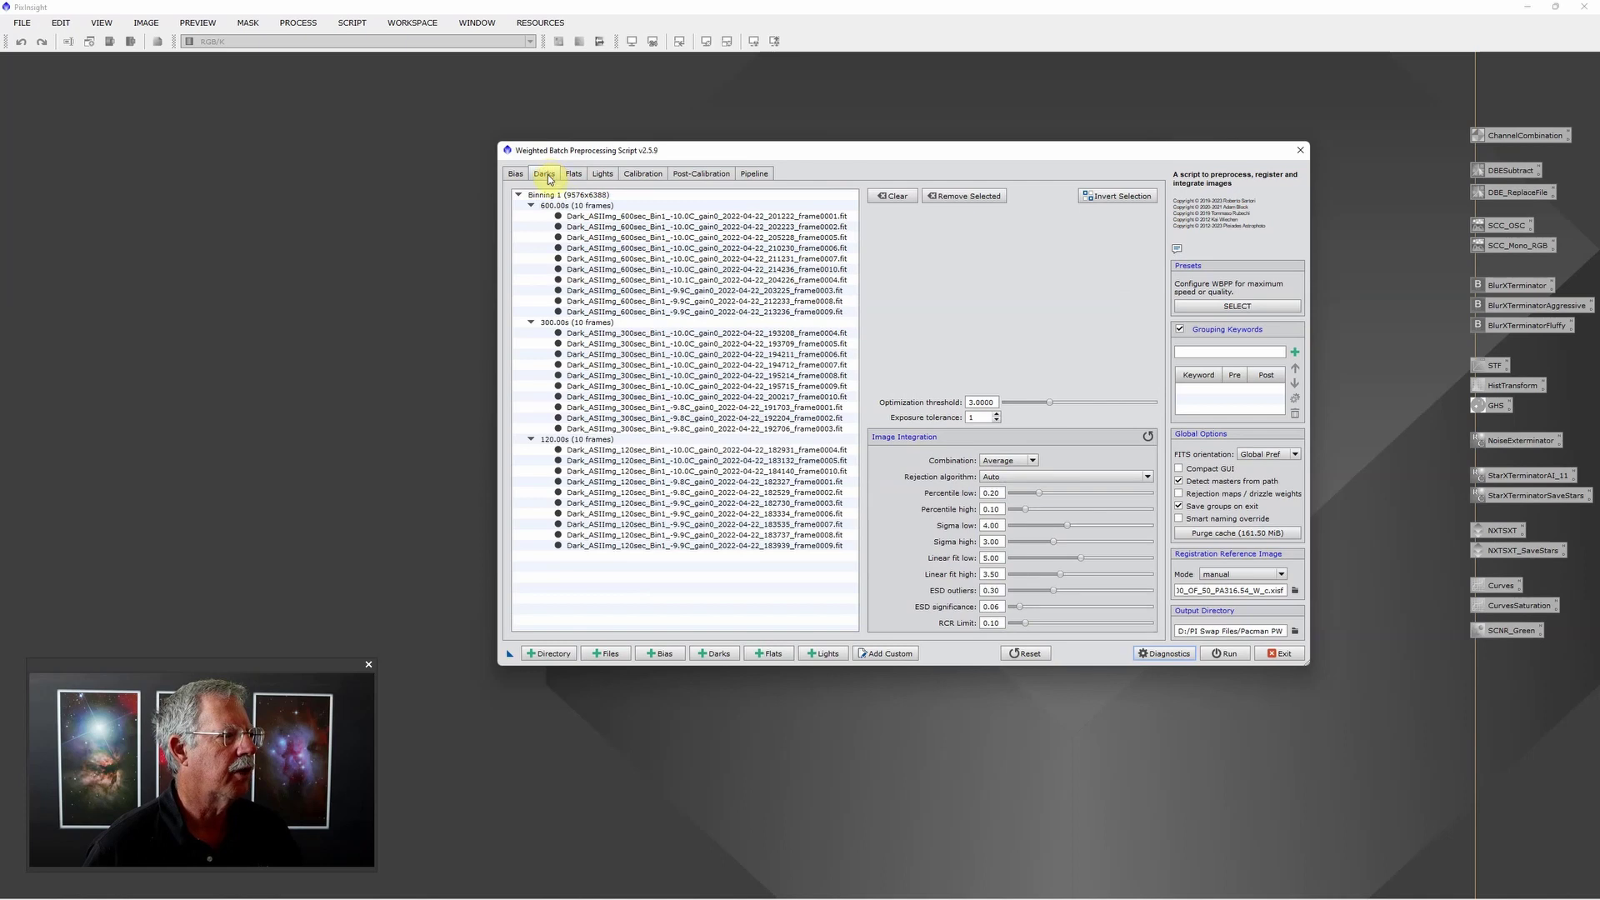
{"action": "left_click", "coordinate": [516, 173]}
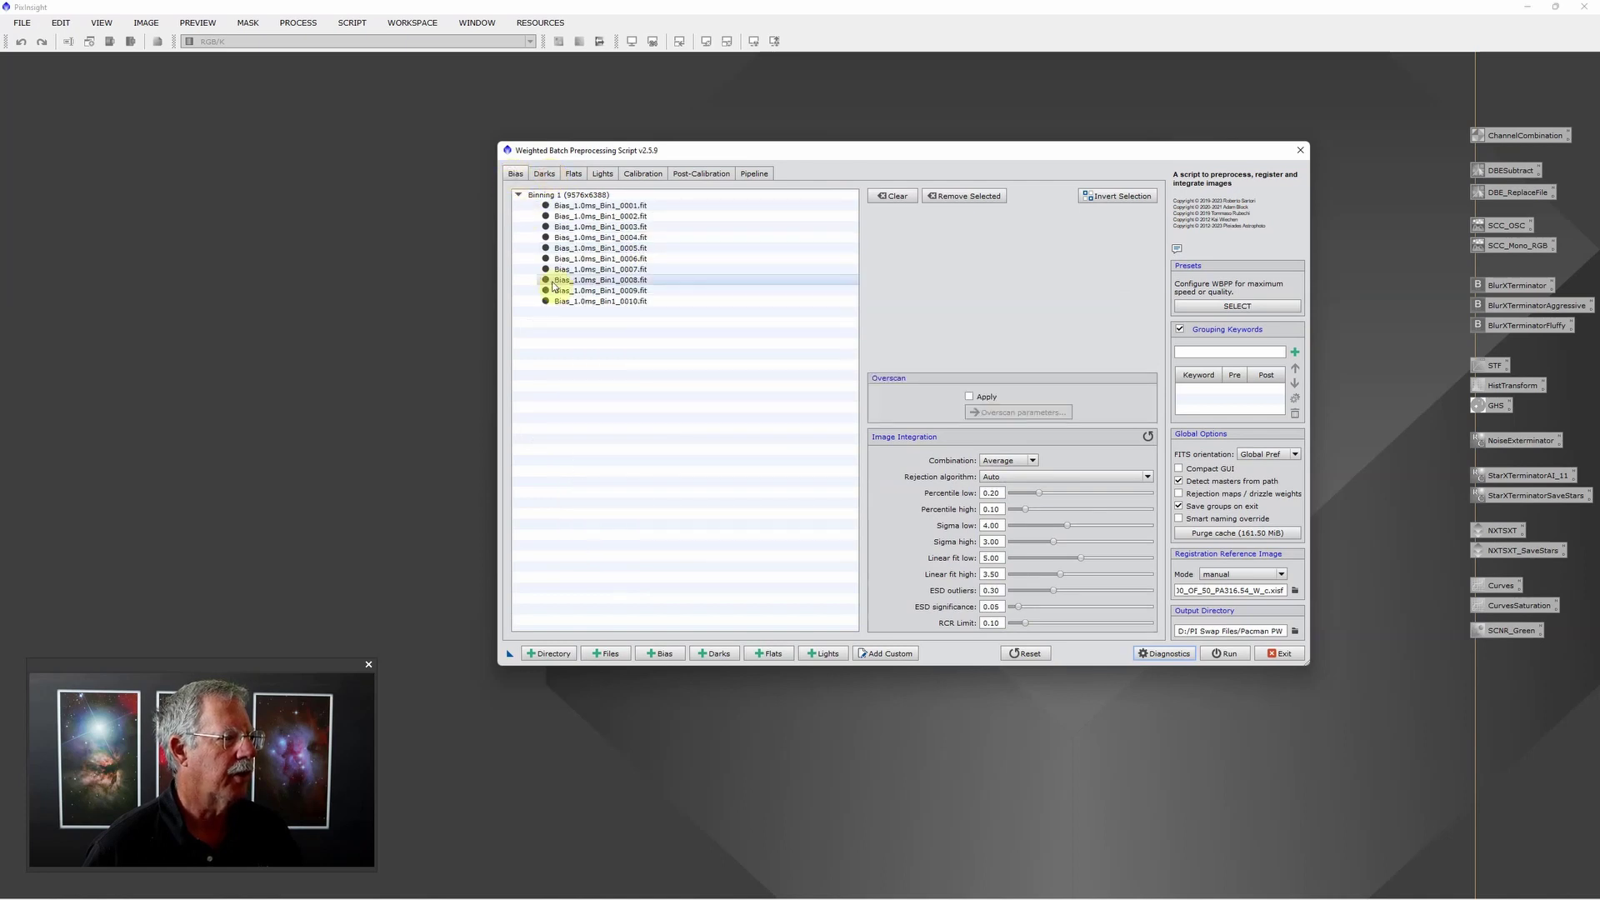
{"action": "left_click", "coordinate": [573, 174]}
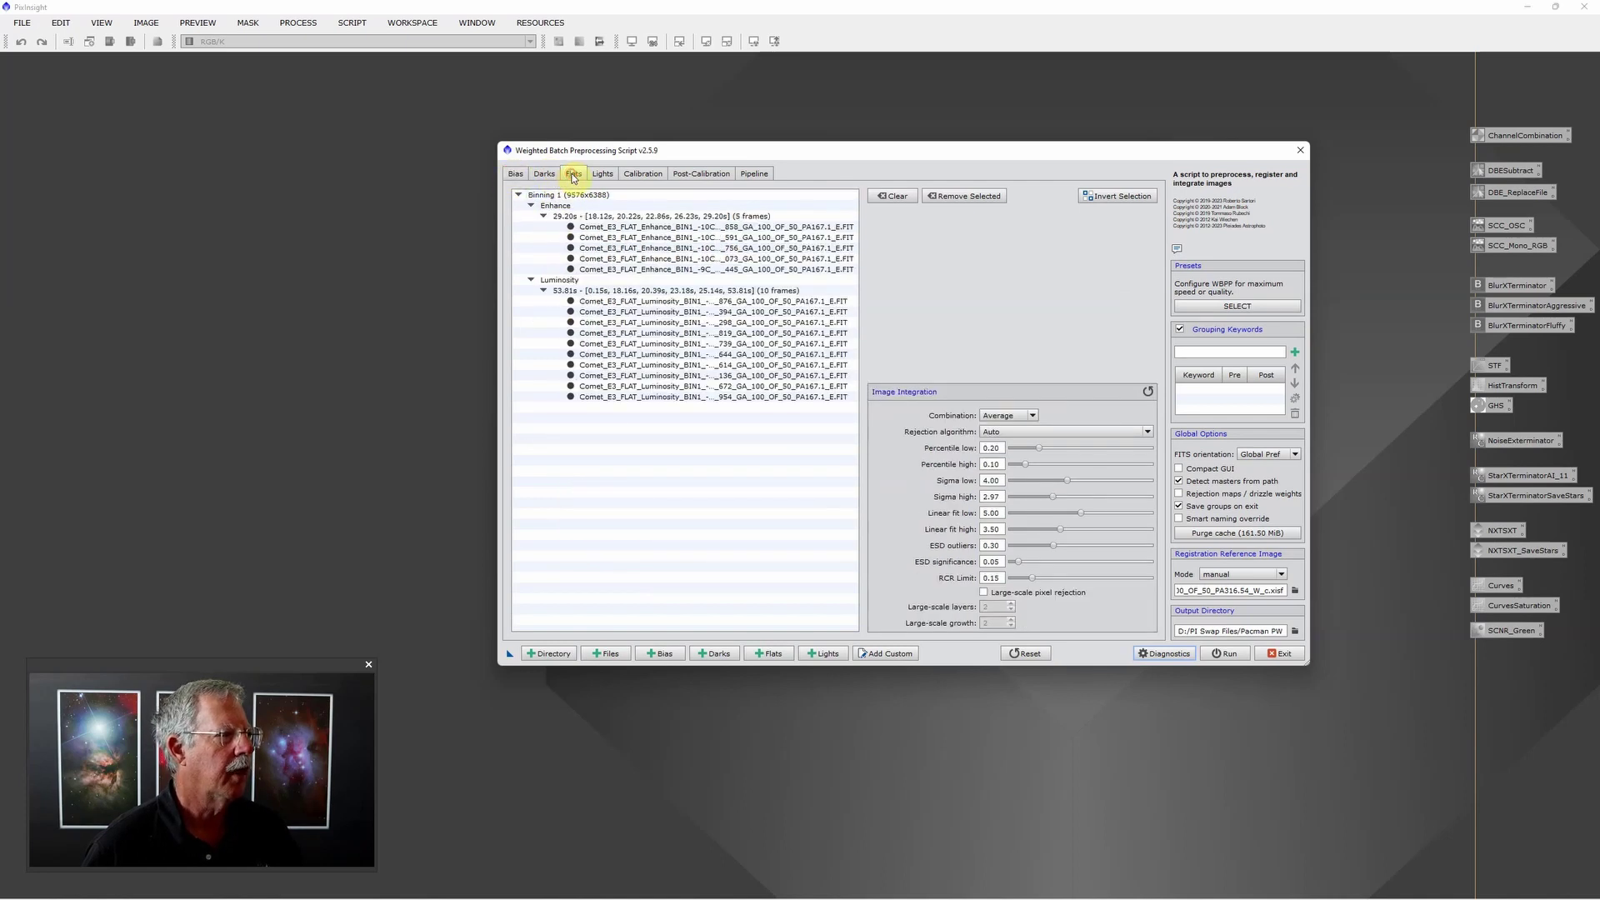
{"action": "left_click", "coordinate": [543, 174]}
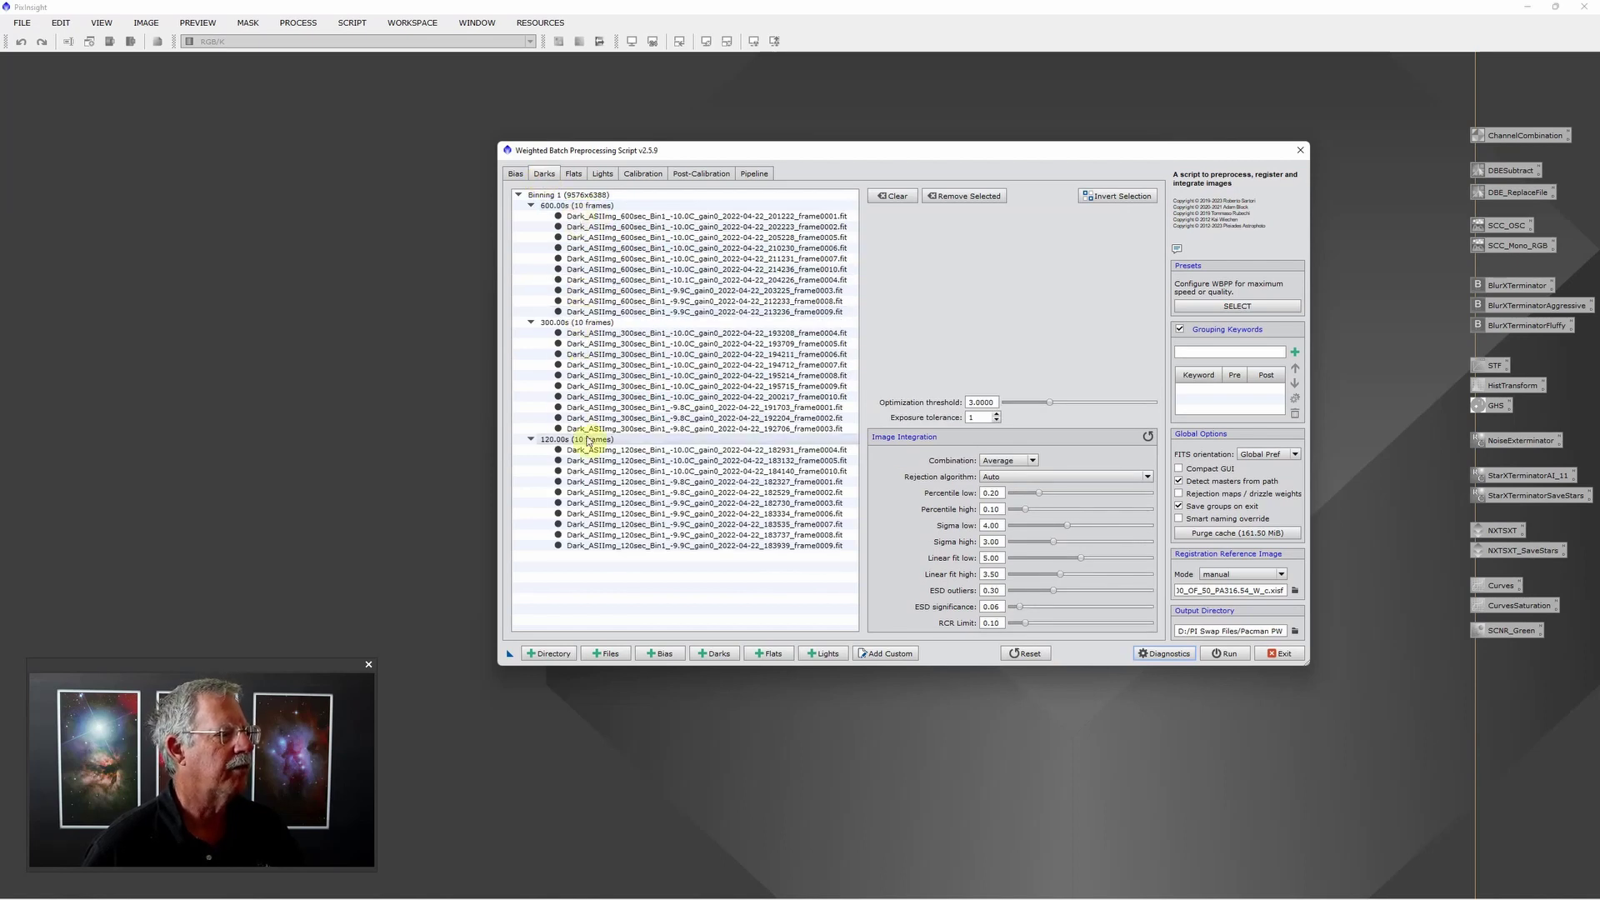
{"action": "left_click", "coordinate": [573, 174]}
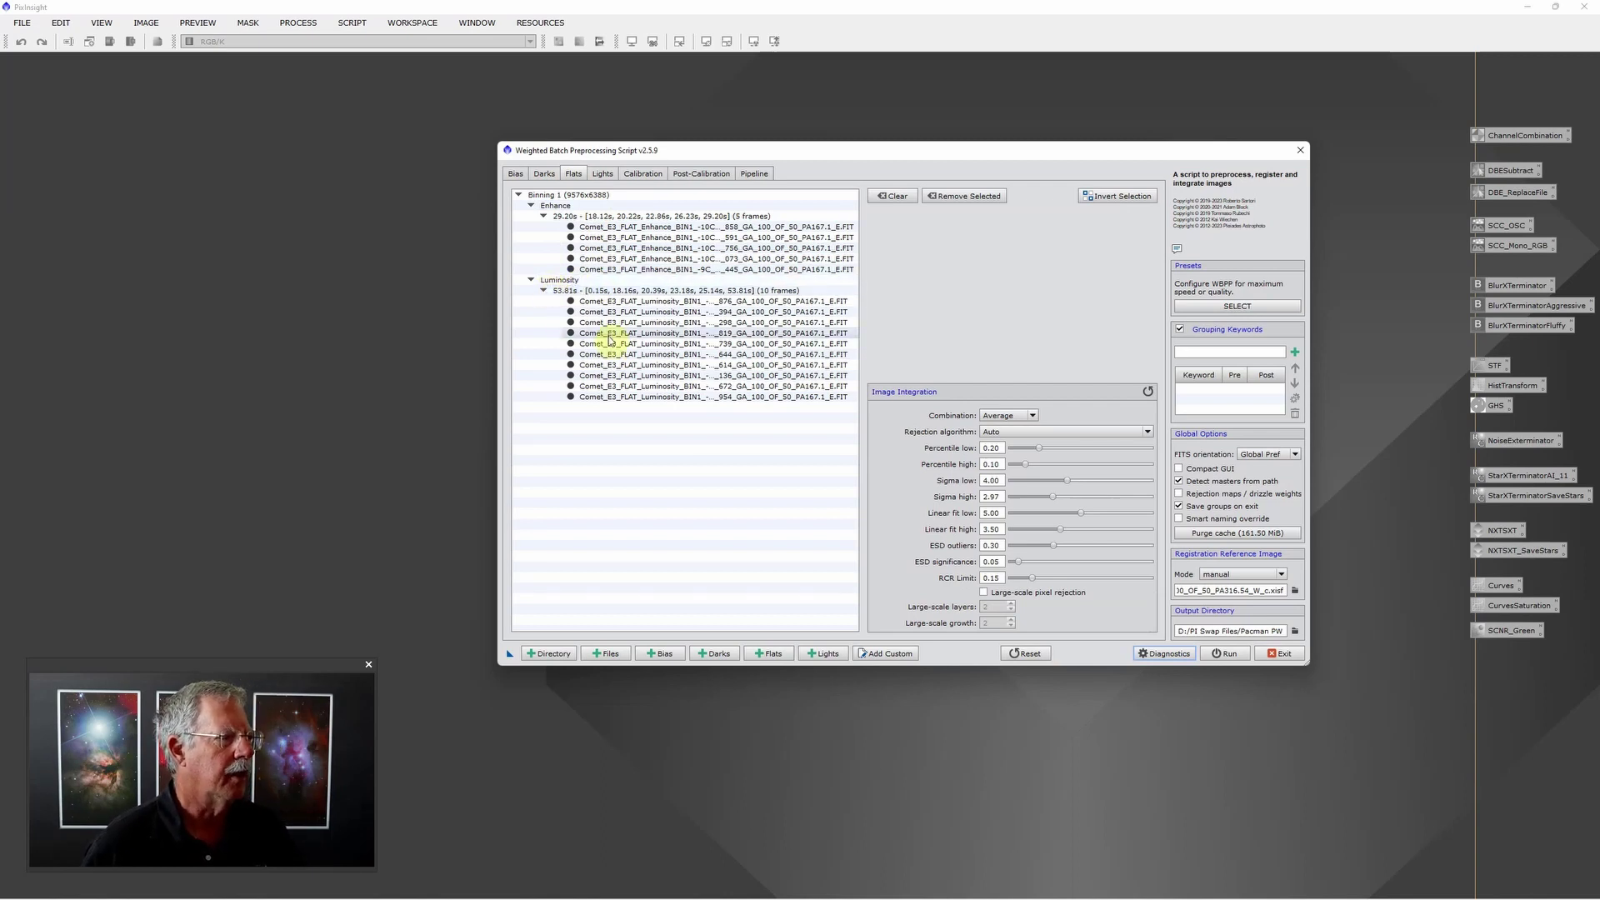
- Remove the Enhance group from the flat frames and mark the Luminosity flats as CFA images in the calibration settings
{"action": "left_click", "coordinate": [583, 205]}
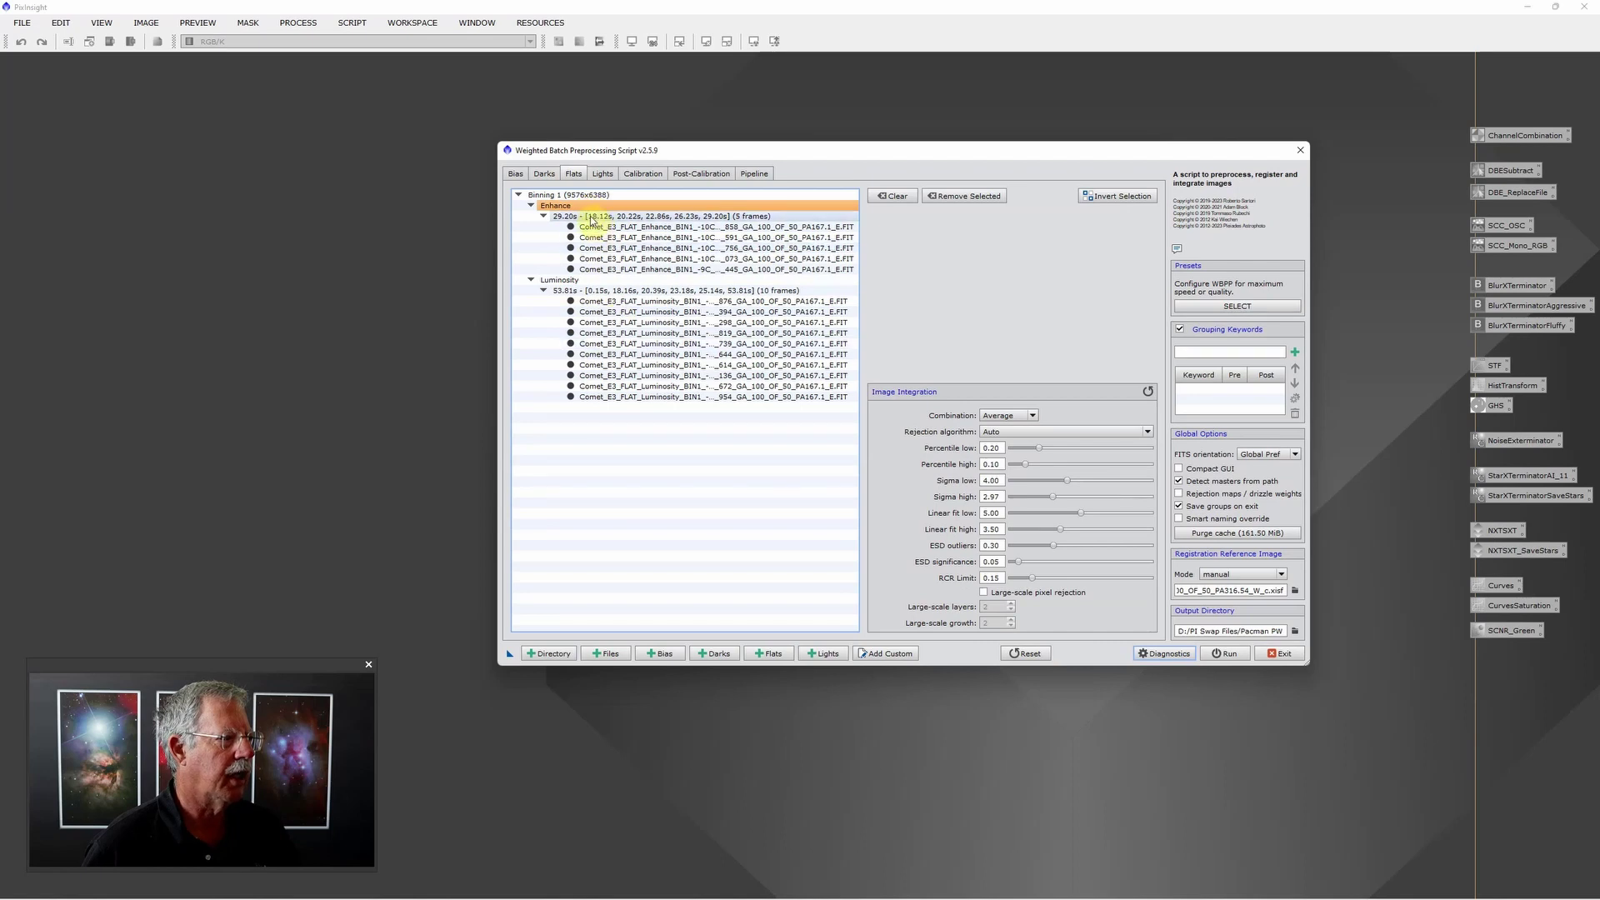
{"action": "left_click", "coordinate": [963, 200]}
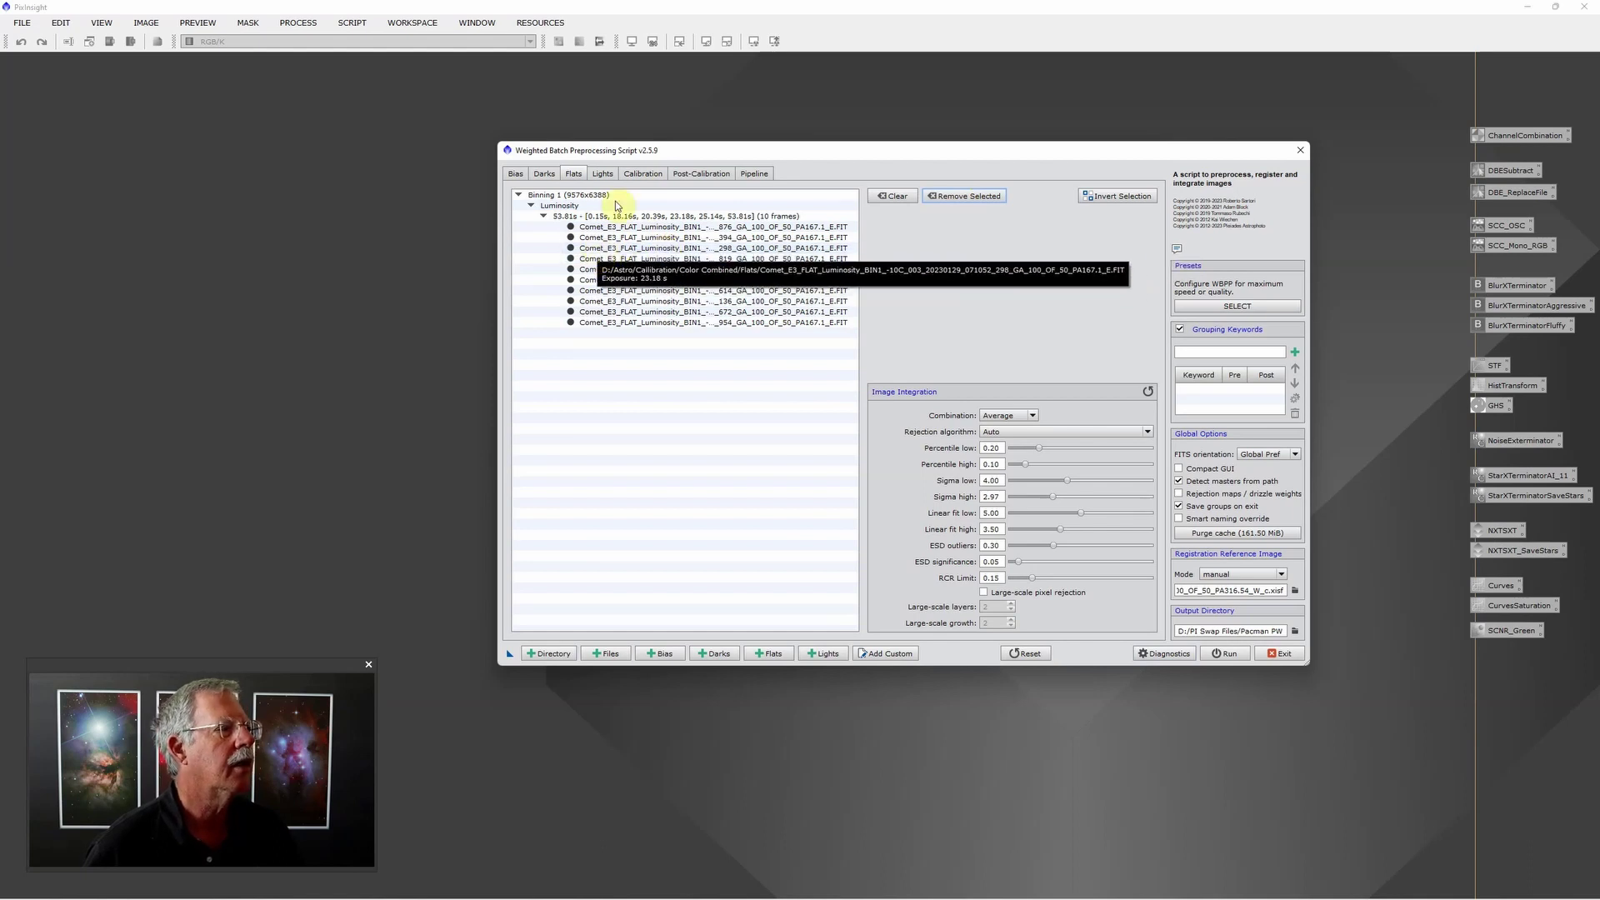
{"action": "left_click", "coordinate": [642, 175]}
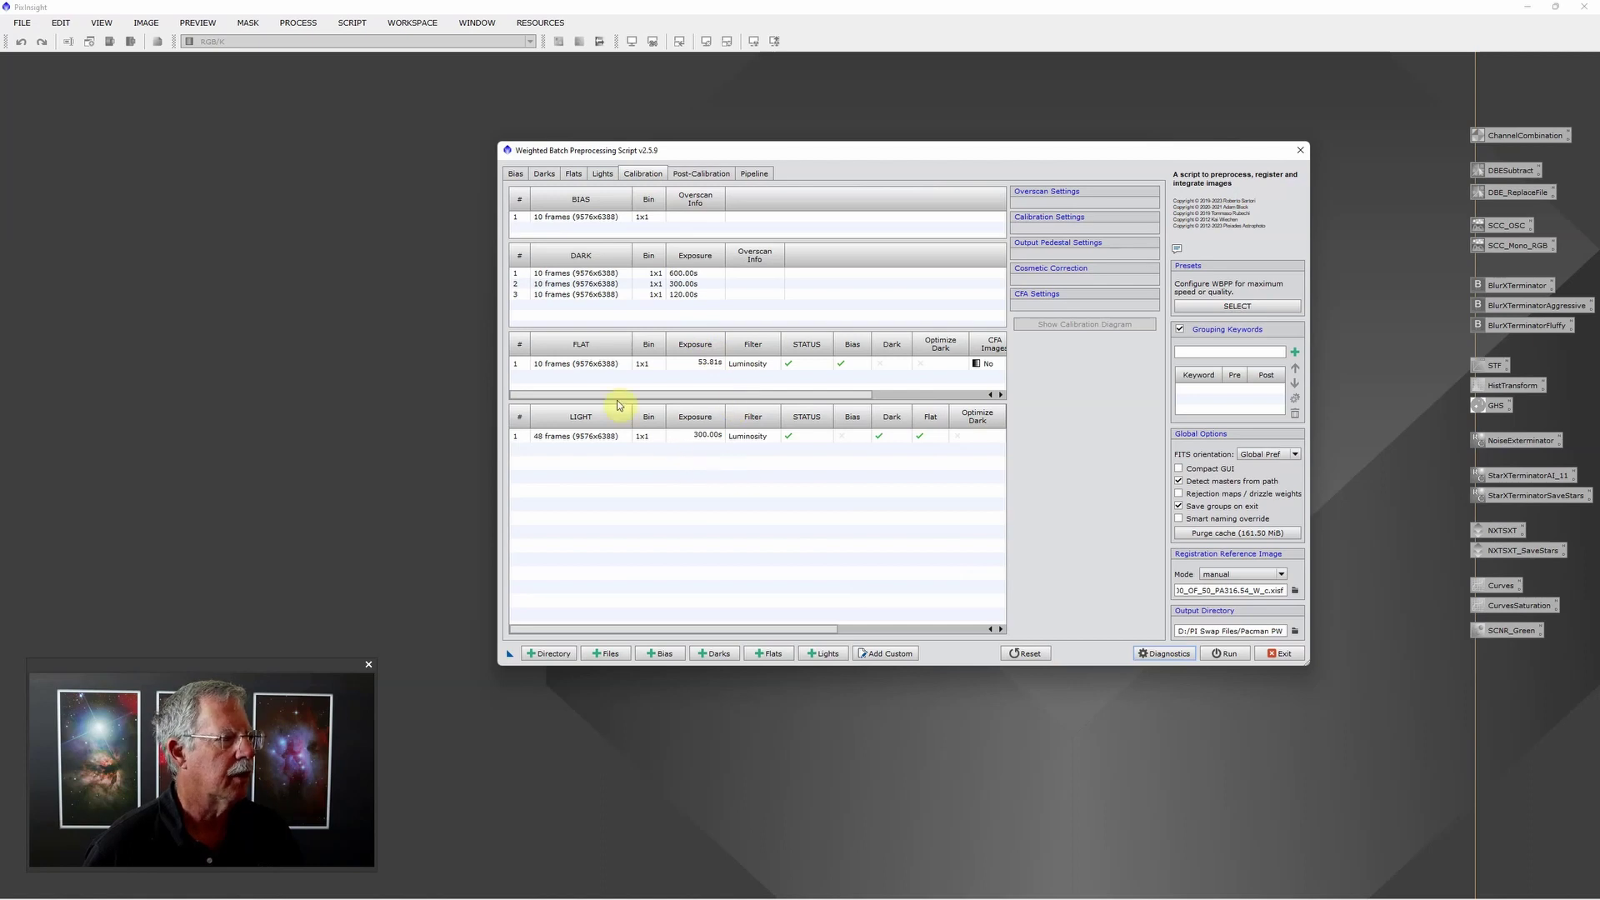
{"action": "left_click", "coordinate": [605, 368]}
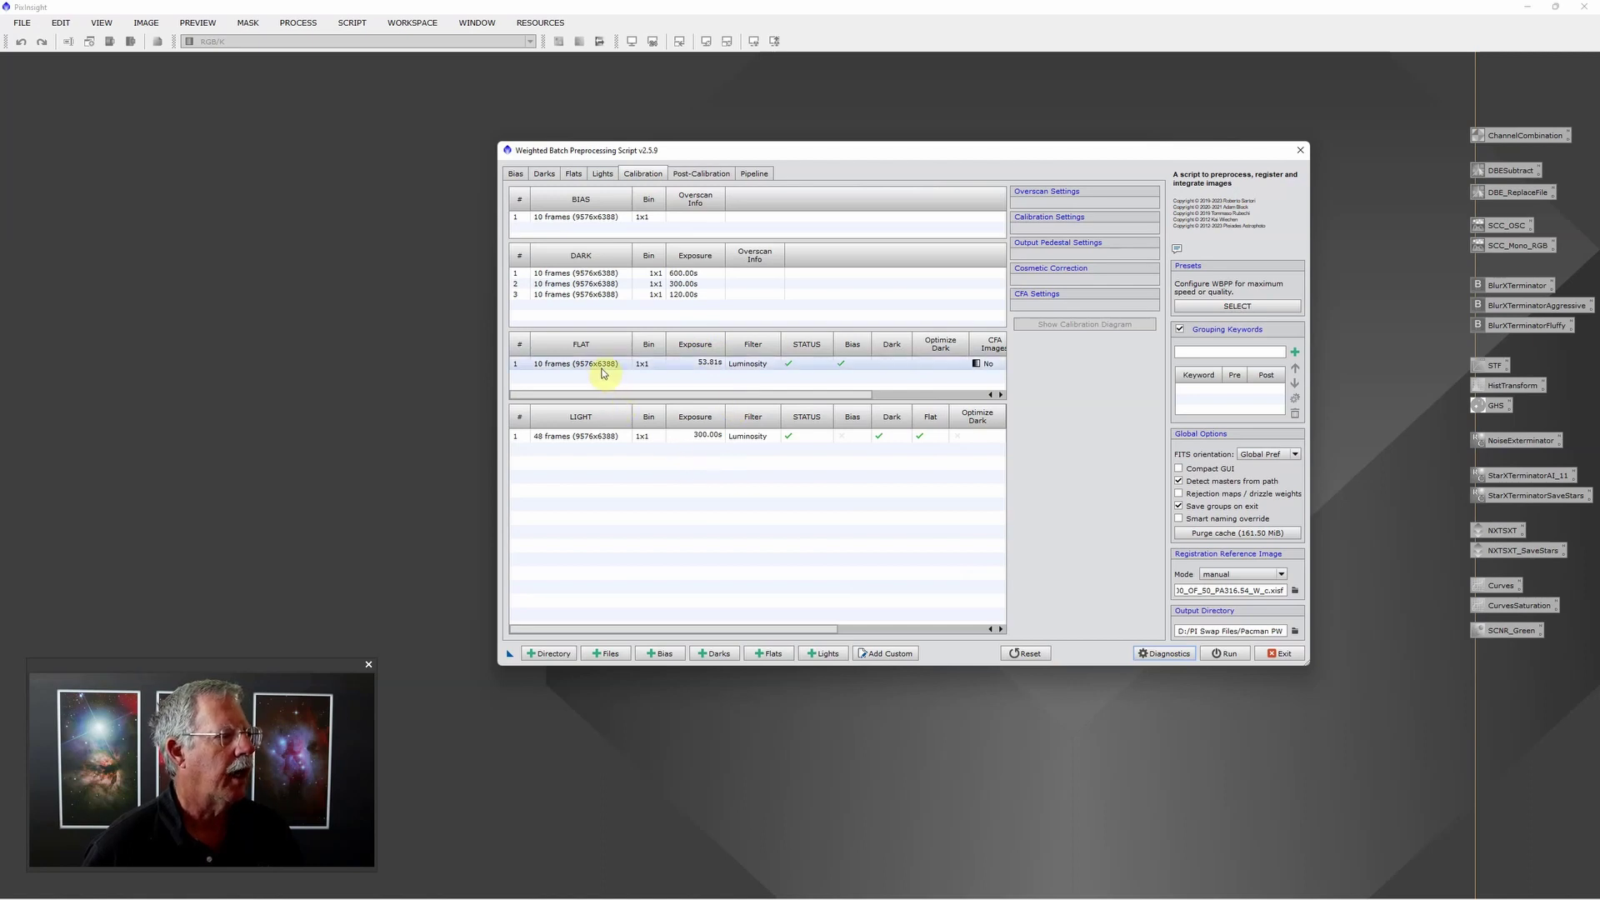
{"action": "left_click", "coordinate": [673, 369]}
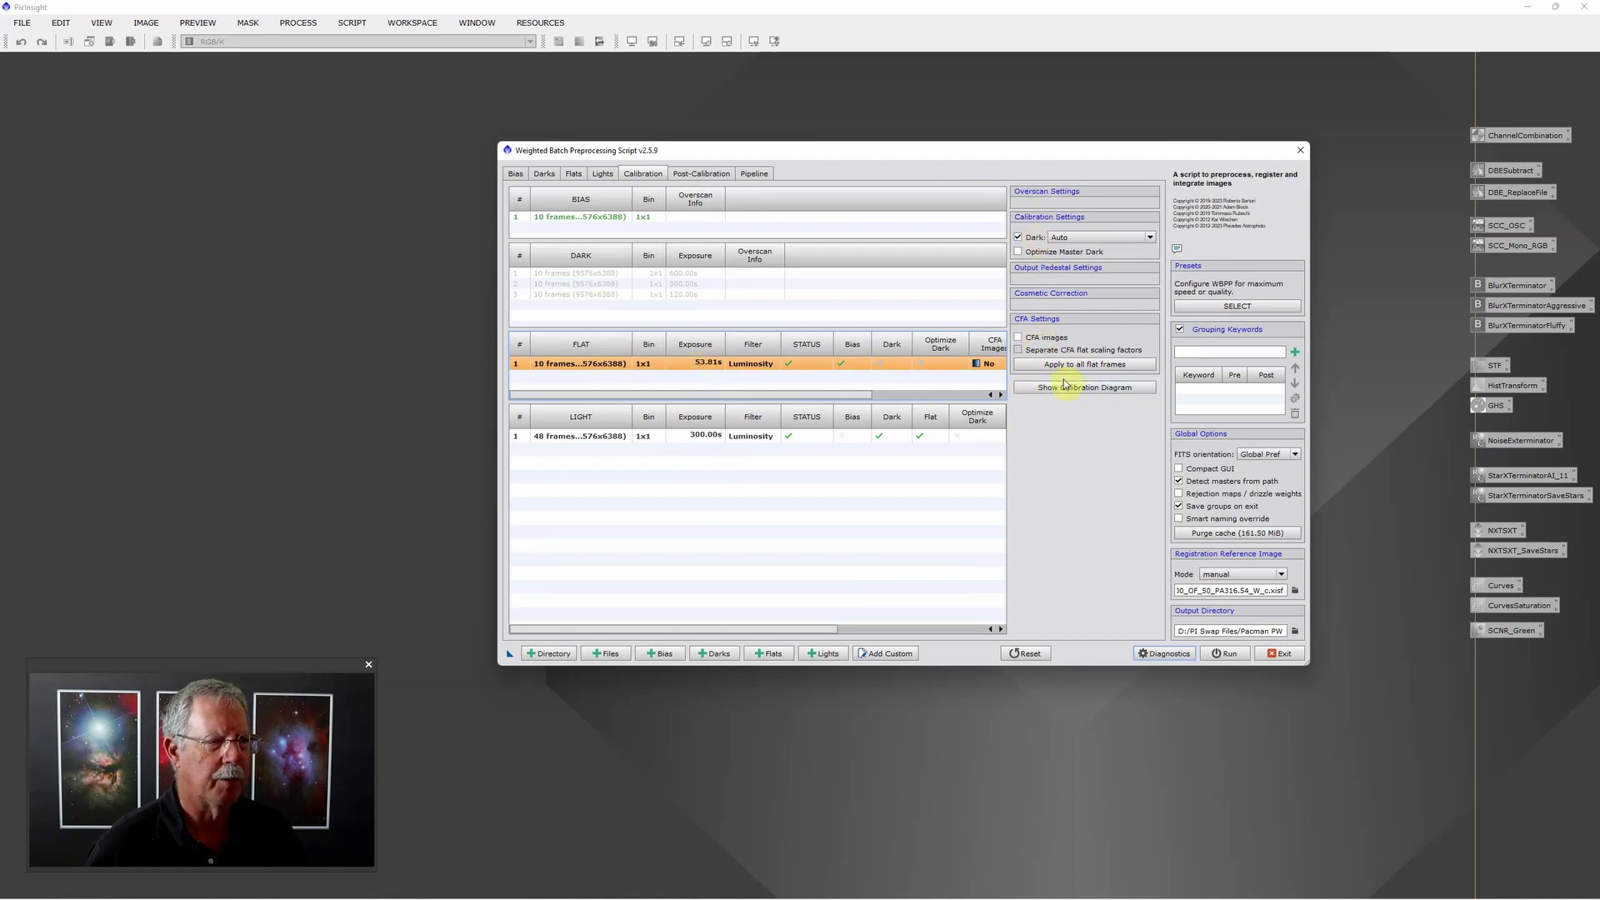
{"action": "left_click", "coordinate": [1019, 337]}
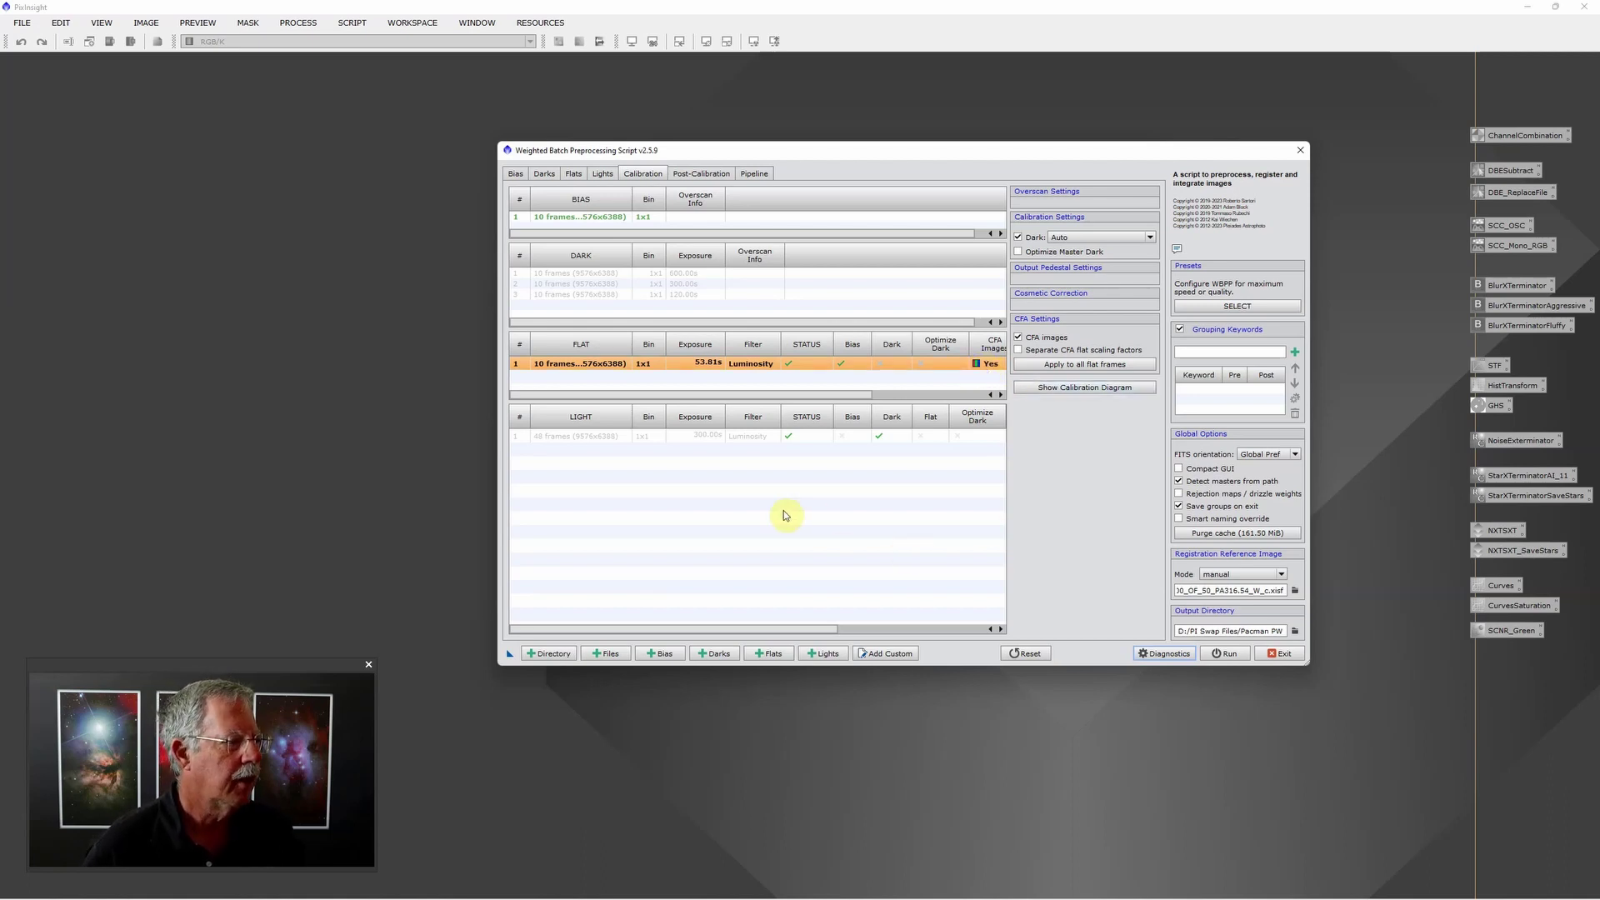
- Mark the Luminosity light frames as CFA images with the RGGB mosaic pattern and set their output pedestal to 300 DN
{"action": "left_click", "coordinate": [767, 444]}
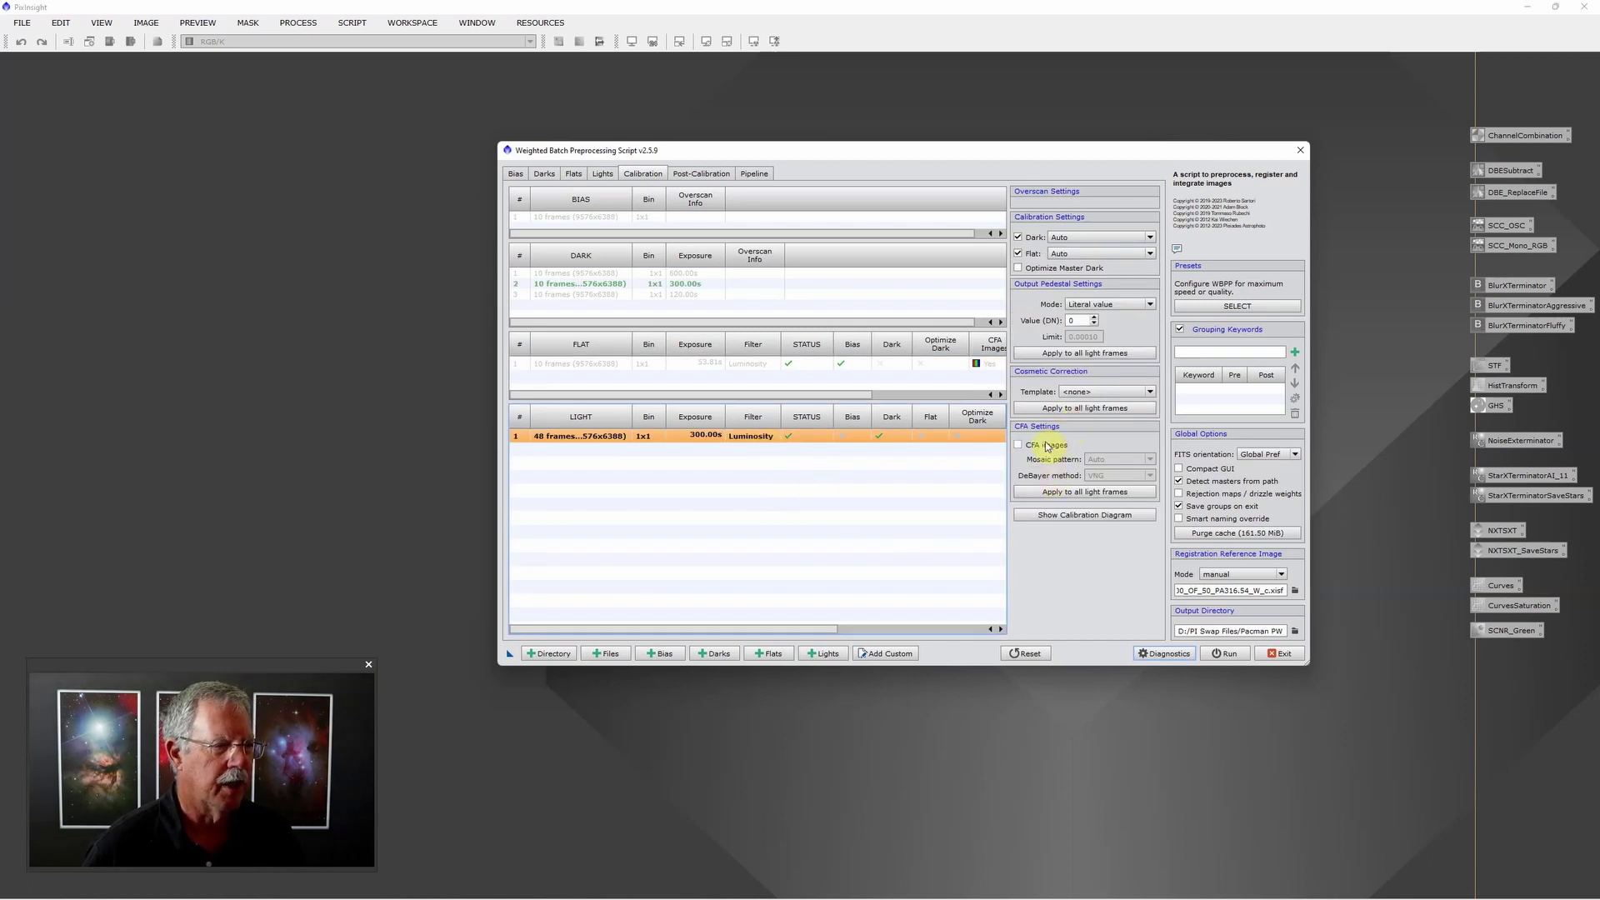
{"action": "left_click", "coordinate": [1017, 449]}
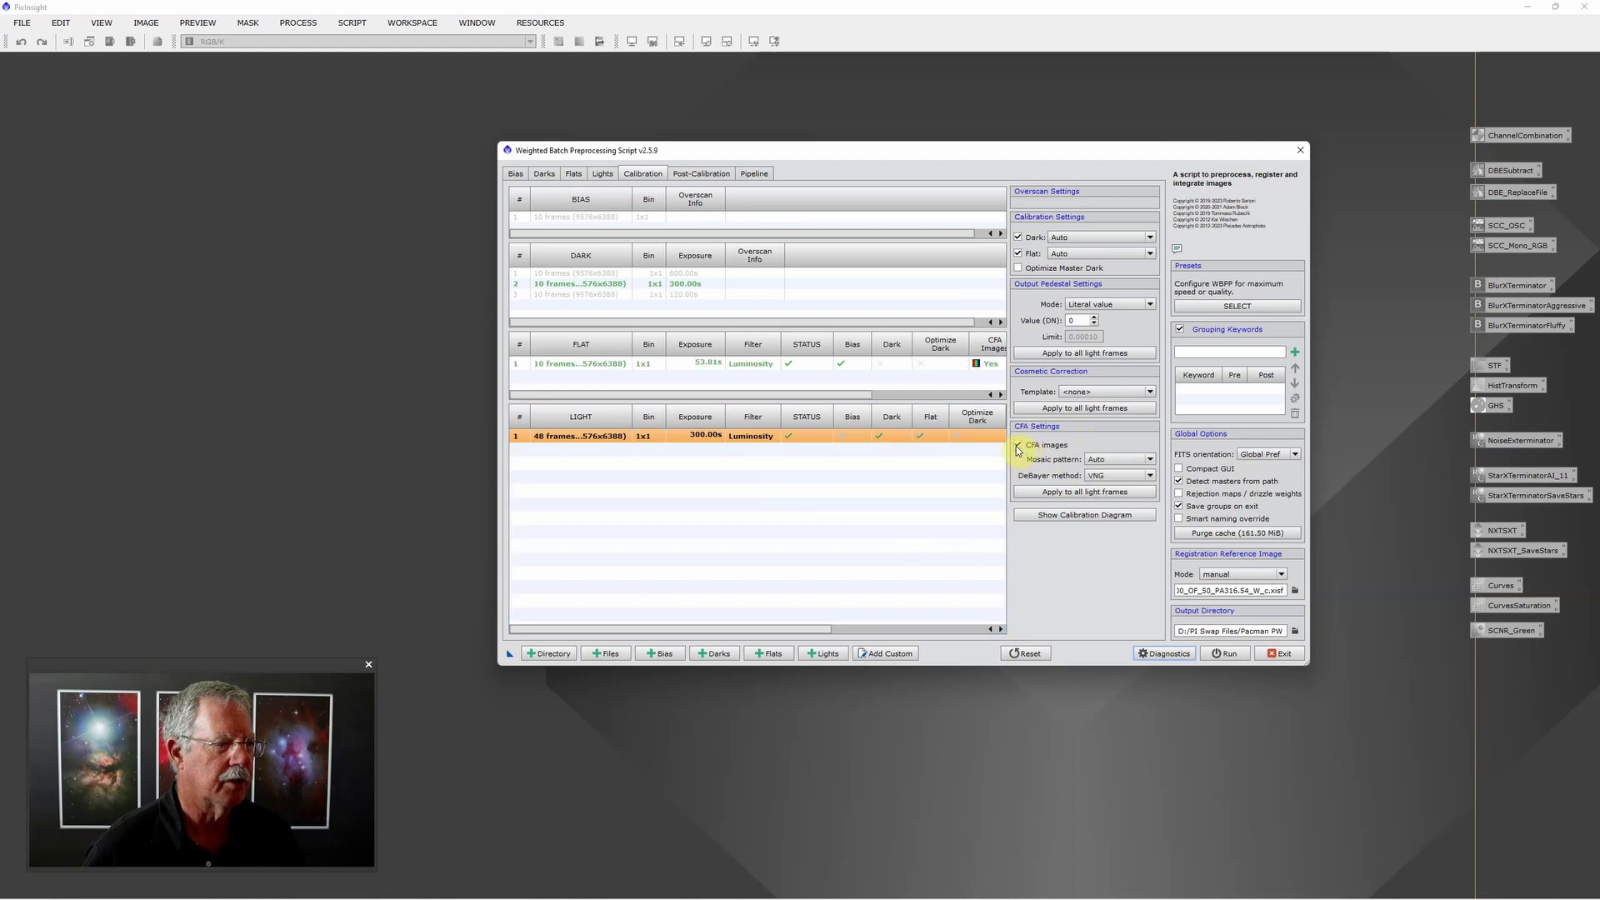
{"action": "left_click", "coordinate": [1151, 461]}
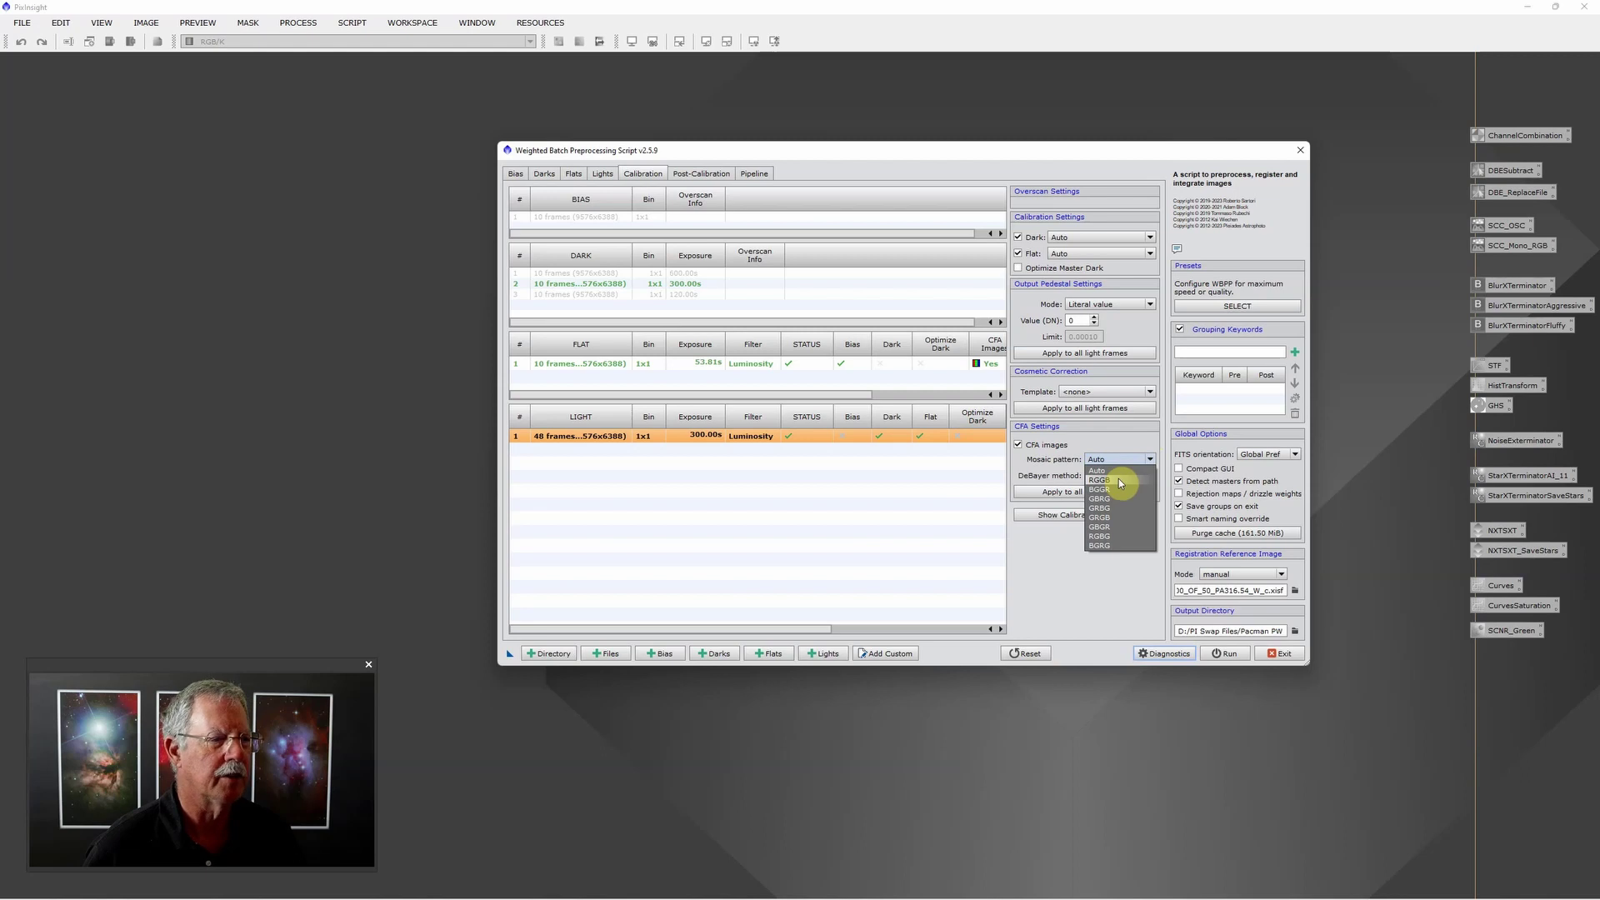
{"action": "left_click", "coordinate": [1118, 481]}
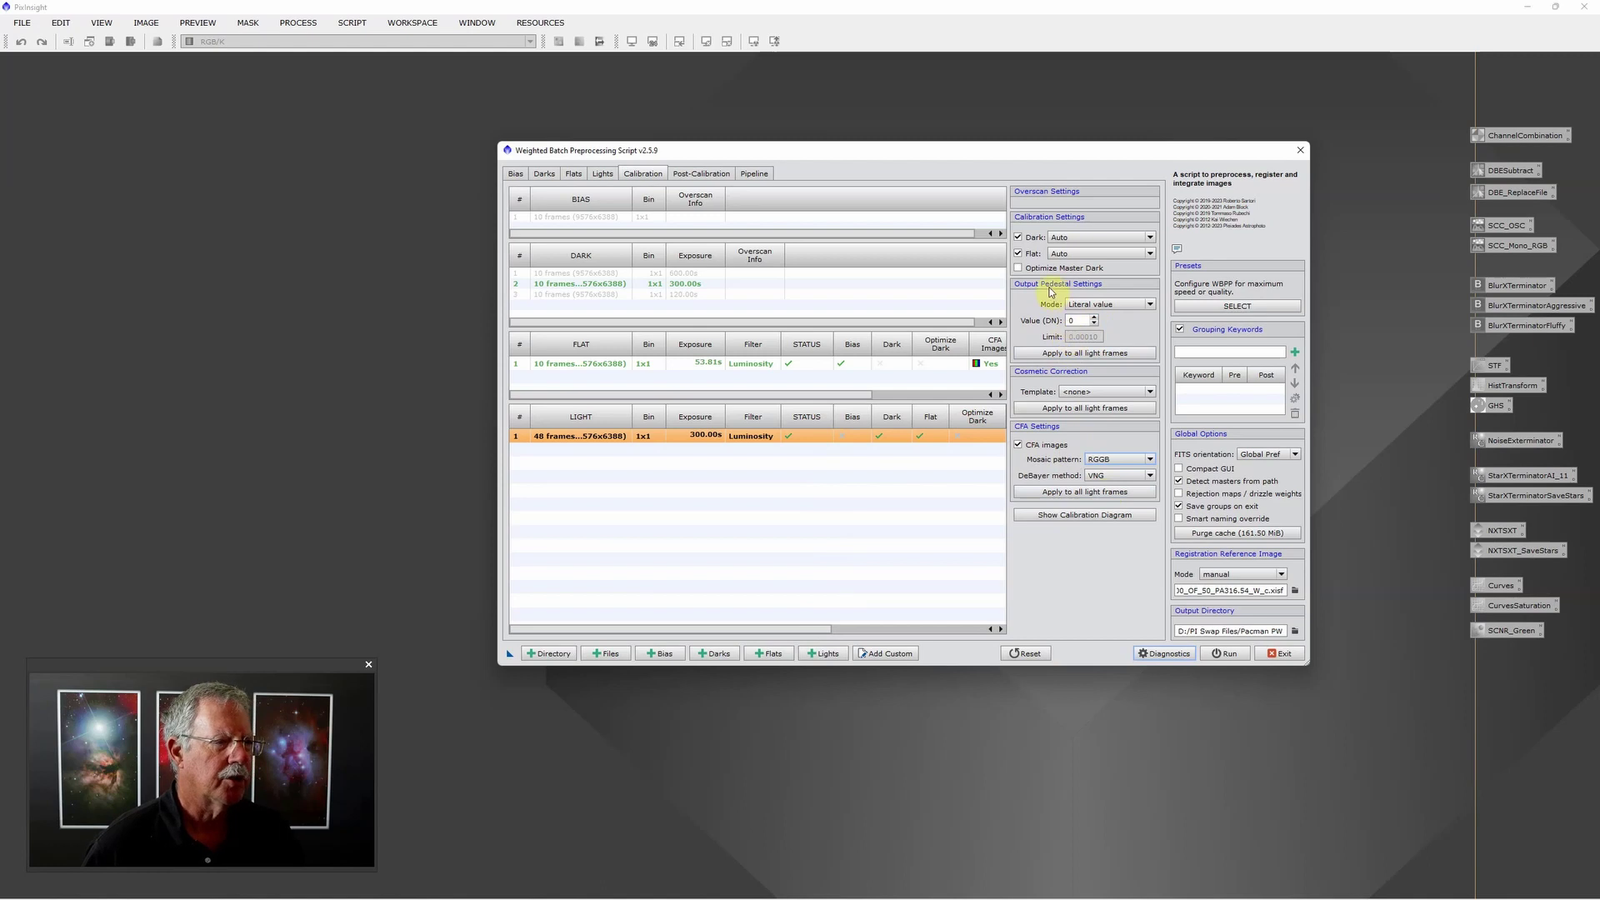
{"action": "double_click", "coordinate": [1083, 320]}
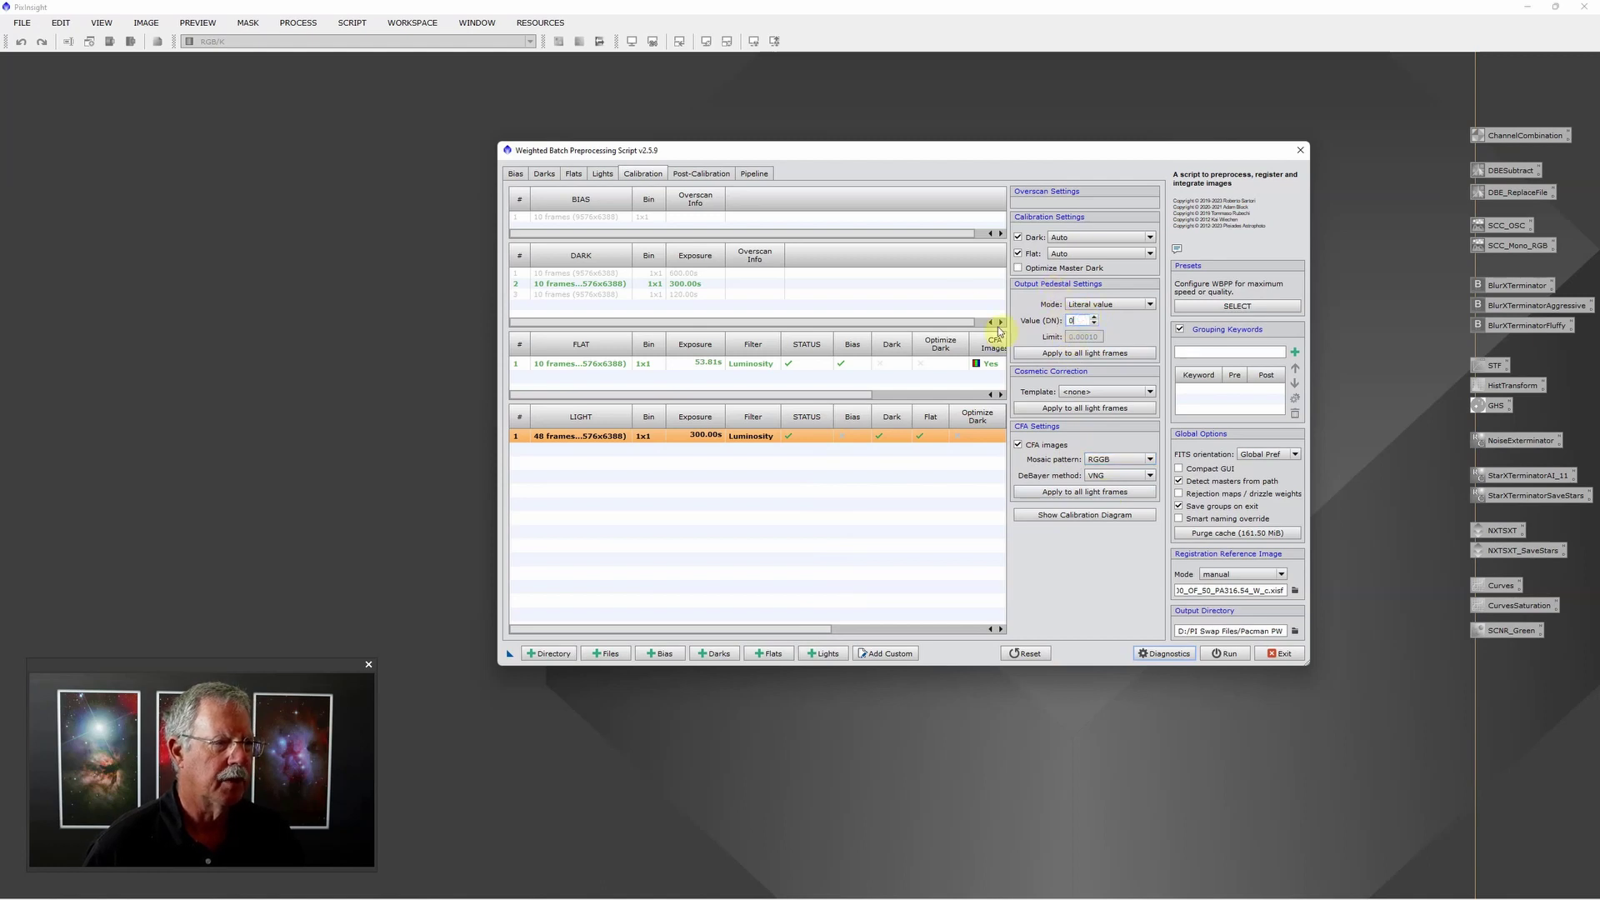
{"action": "type", "text": "300"}
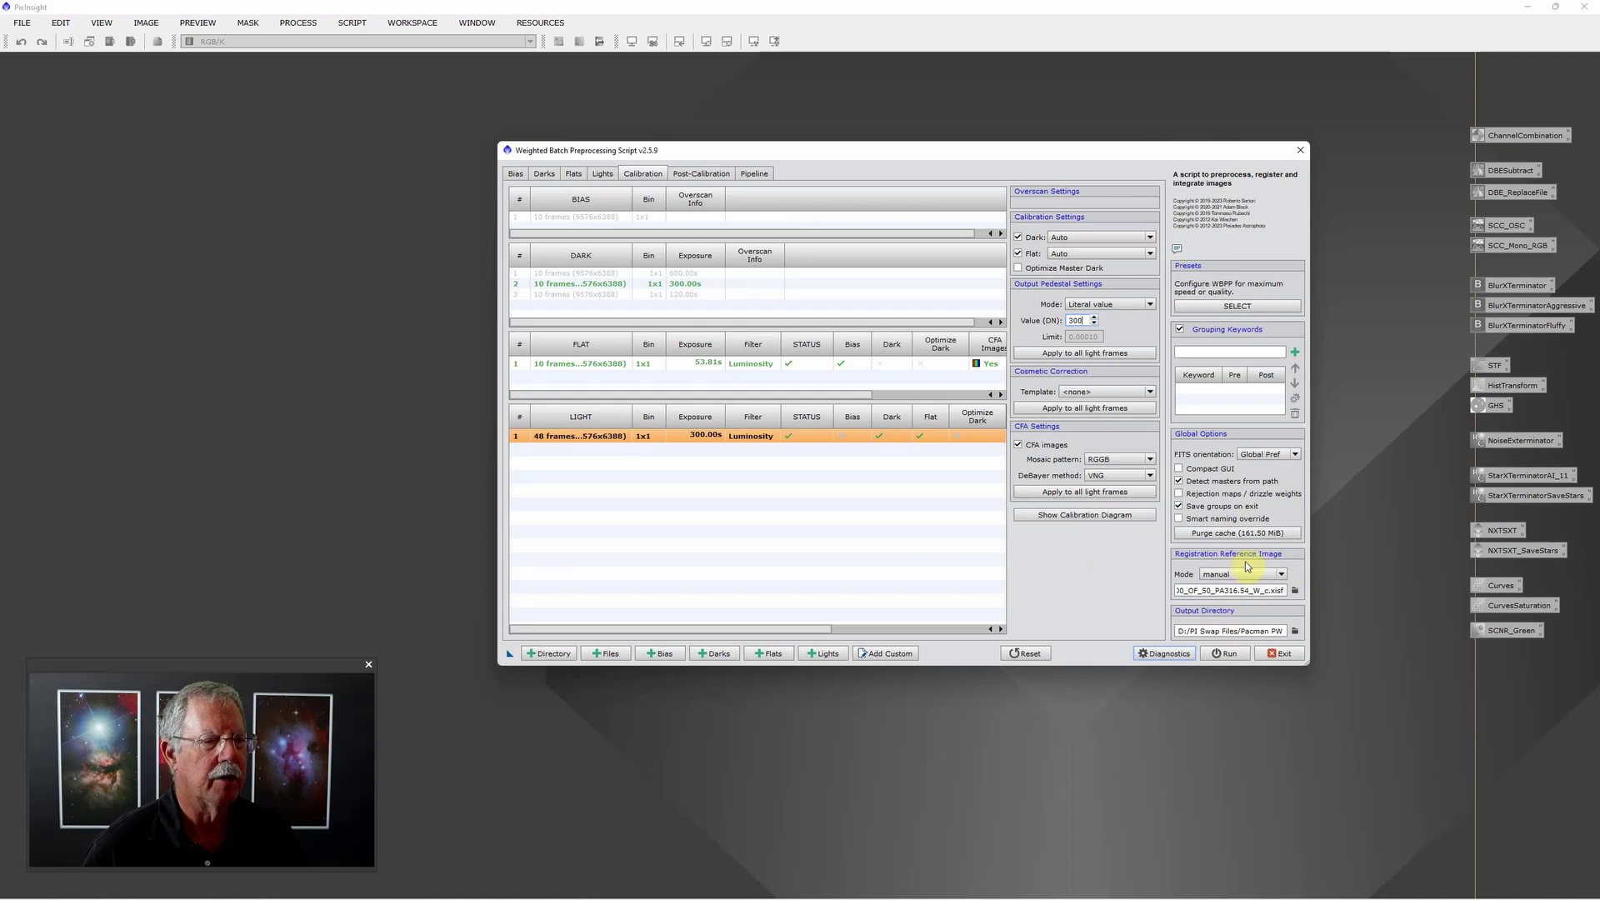
- Set the registration reference image mode to auto
{"action": "left_click", "coordinate": [1281, 574]}
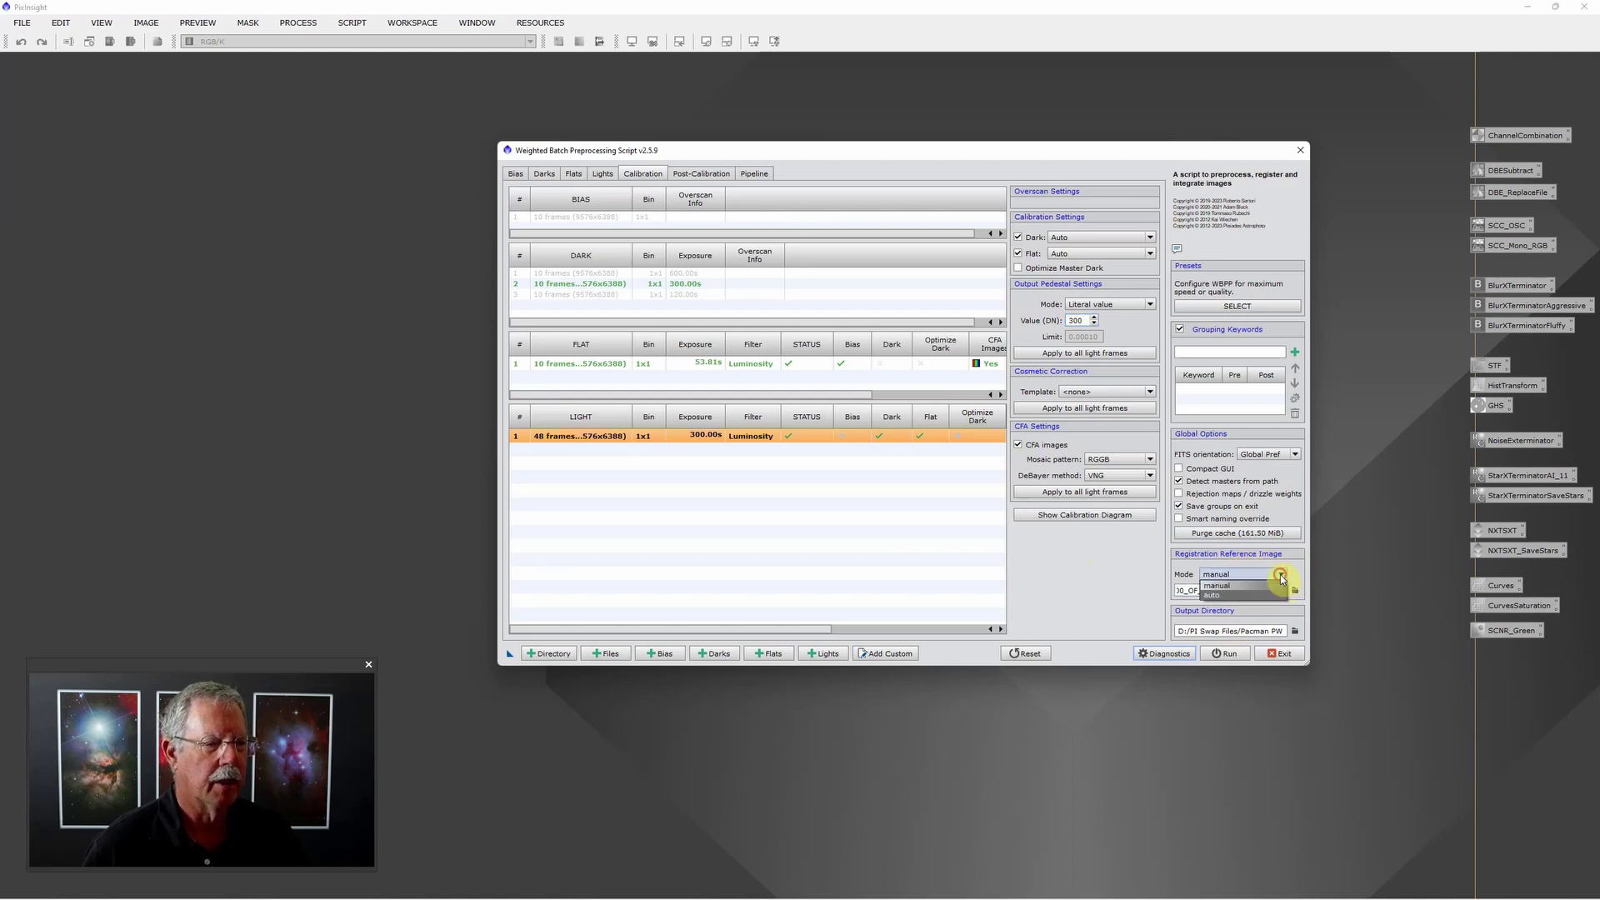
{"action": "left_click", "coordinate": [1230, 597]}
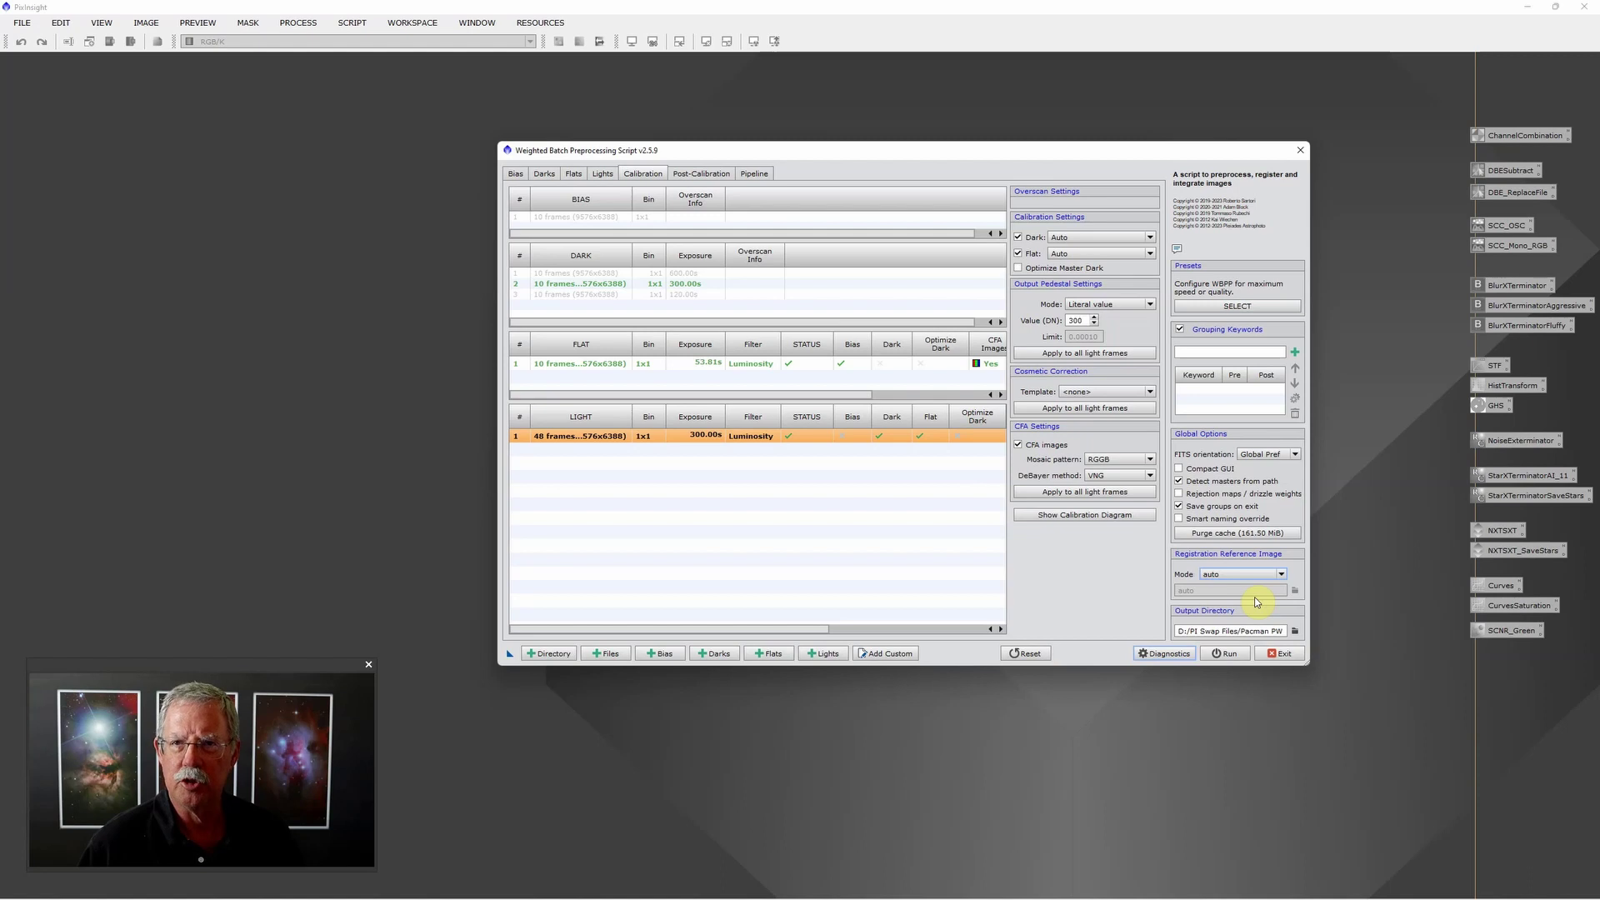
{"action": "mouse_move", "coordinate": [847, 891]}
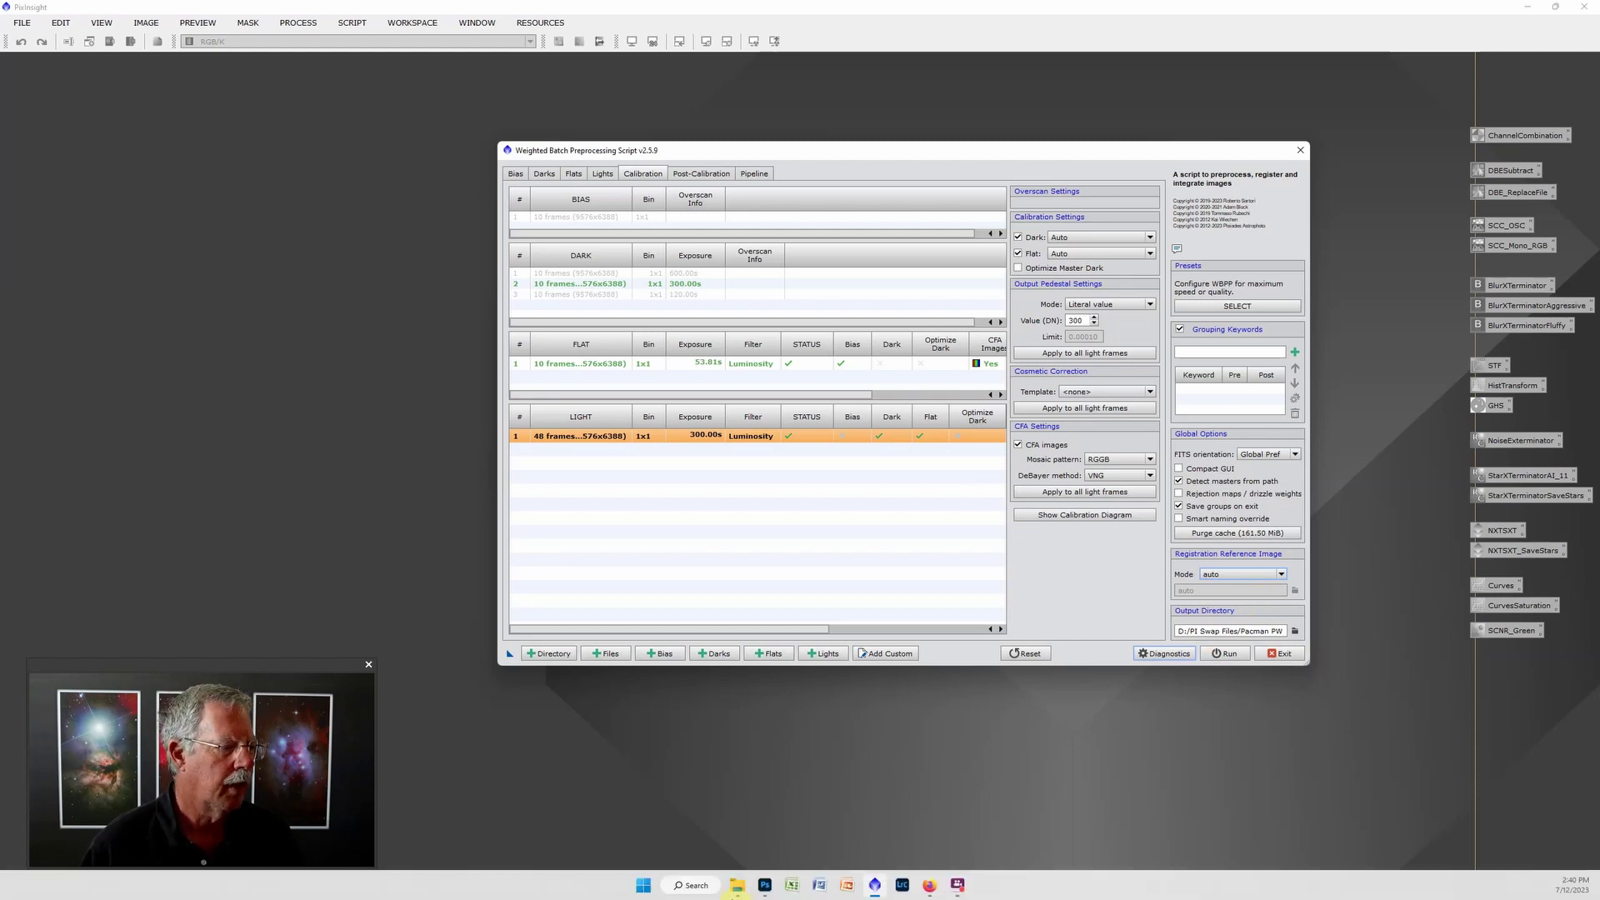
{"action": "left_click", "coordinate": [736, 885]}
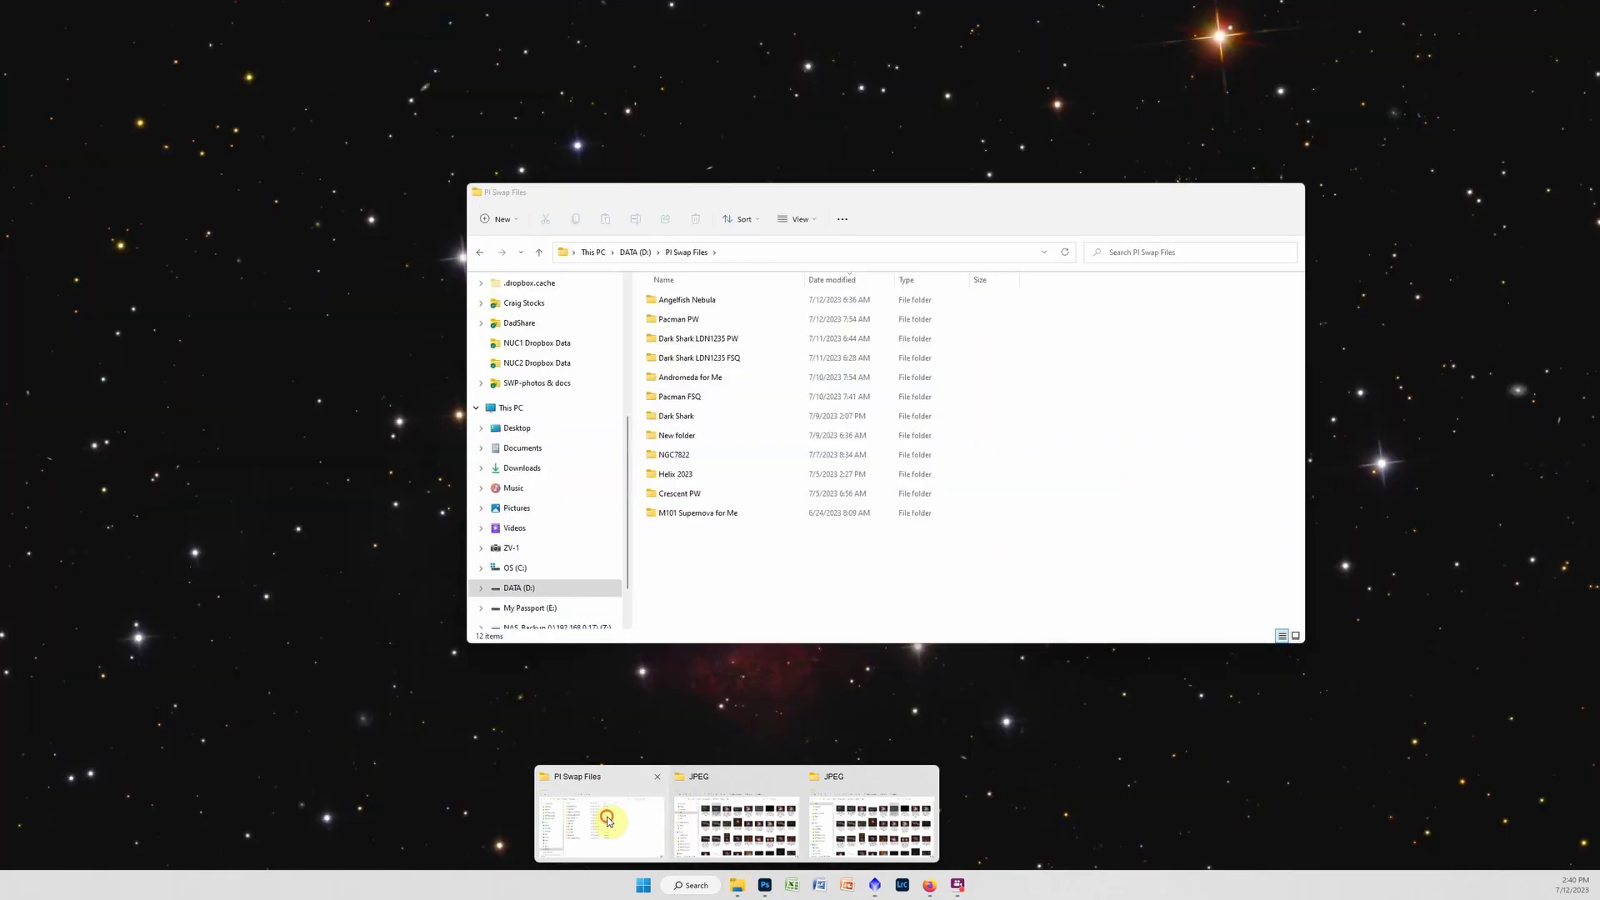
{"action": "left_click", "coordinate": [613, 821]}
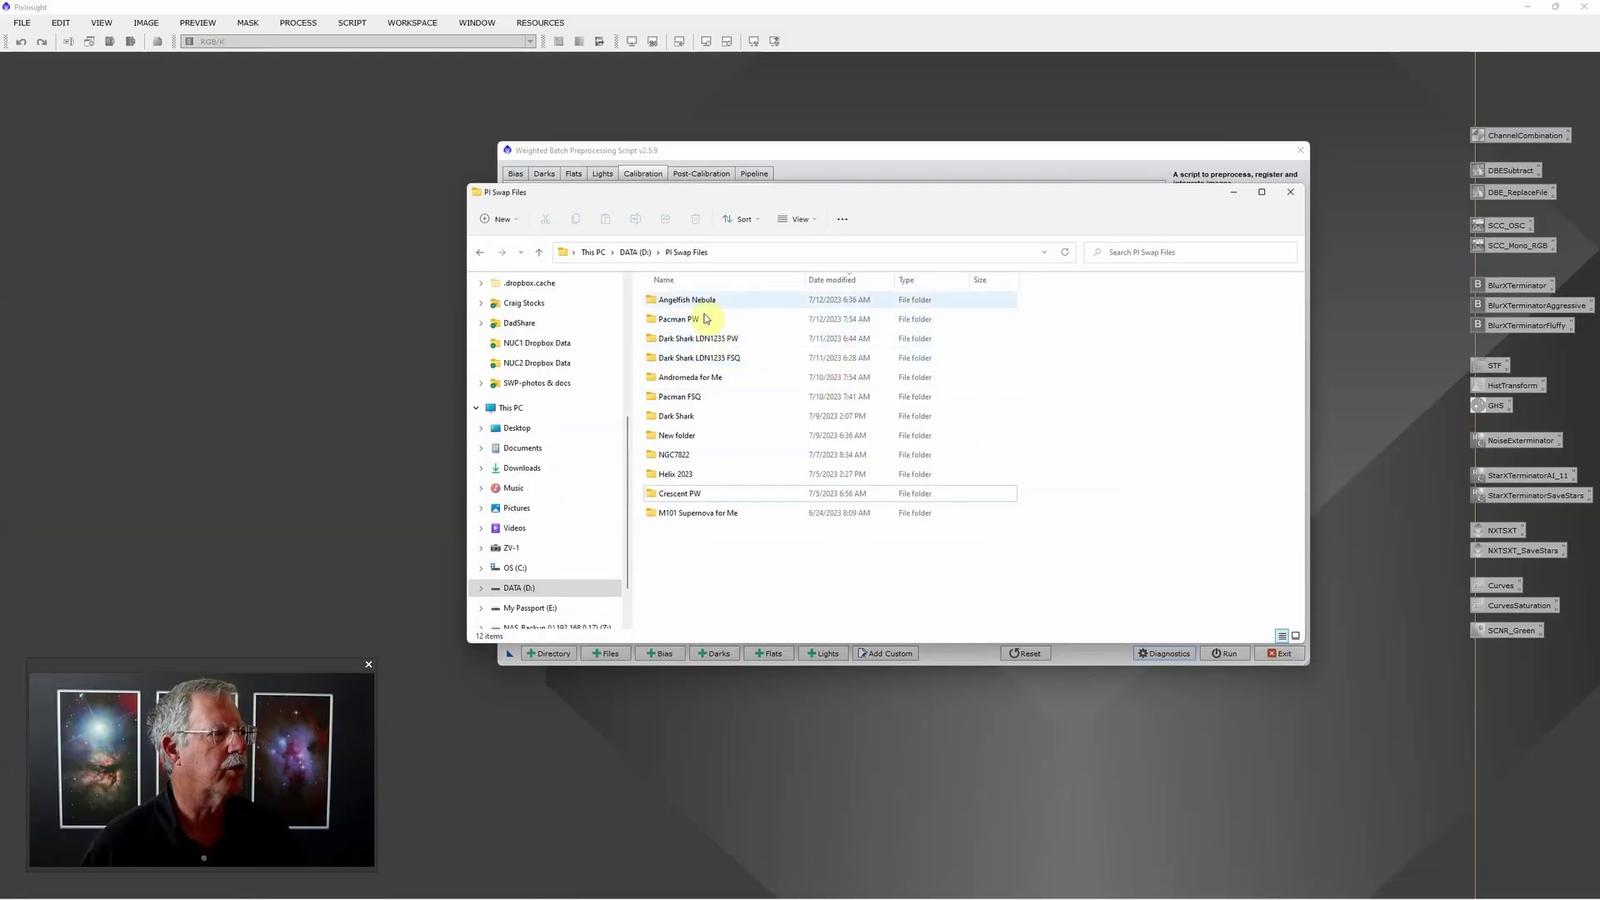
{"action": "mouse_move", "coordinate": [700, 304]}
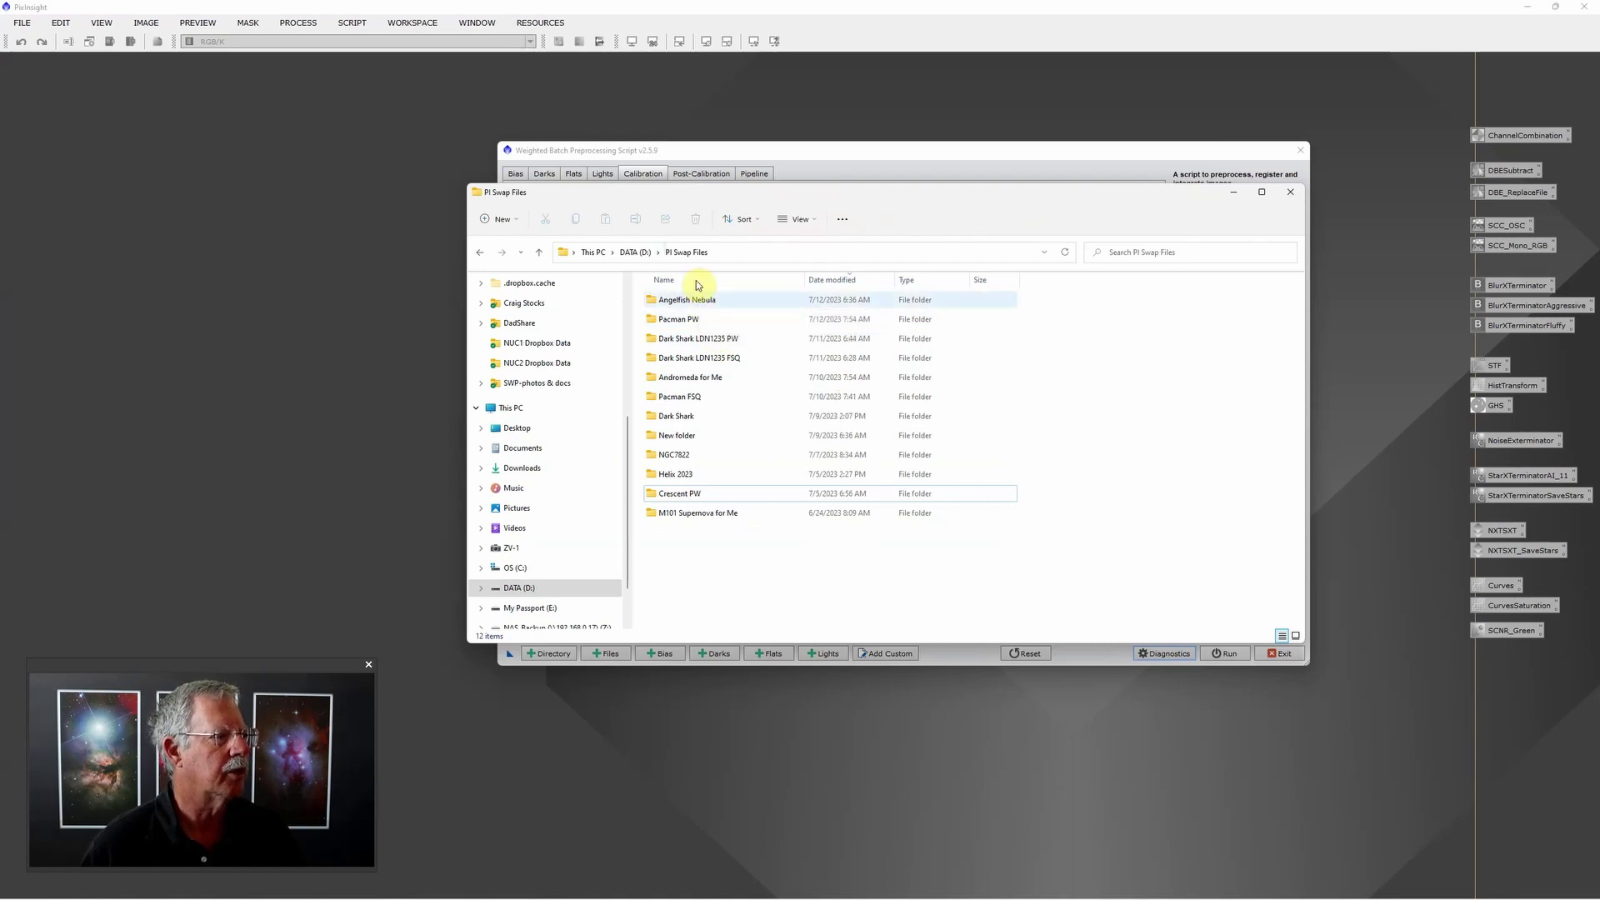
{"action": "double_click", "coordinate": [700, 301]}
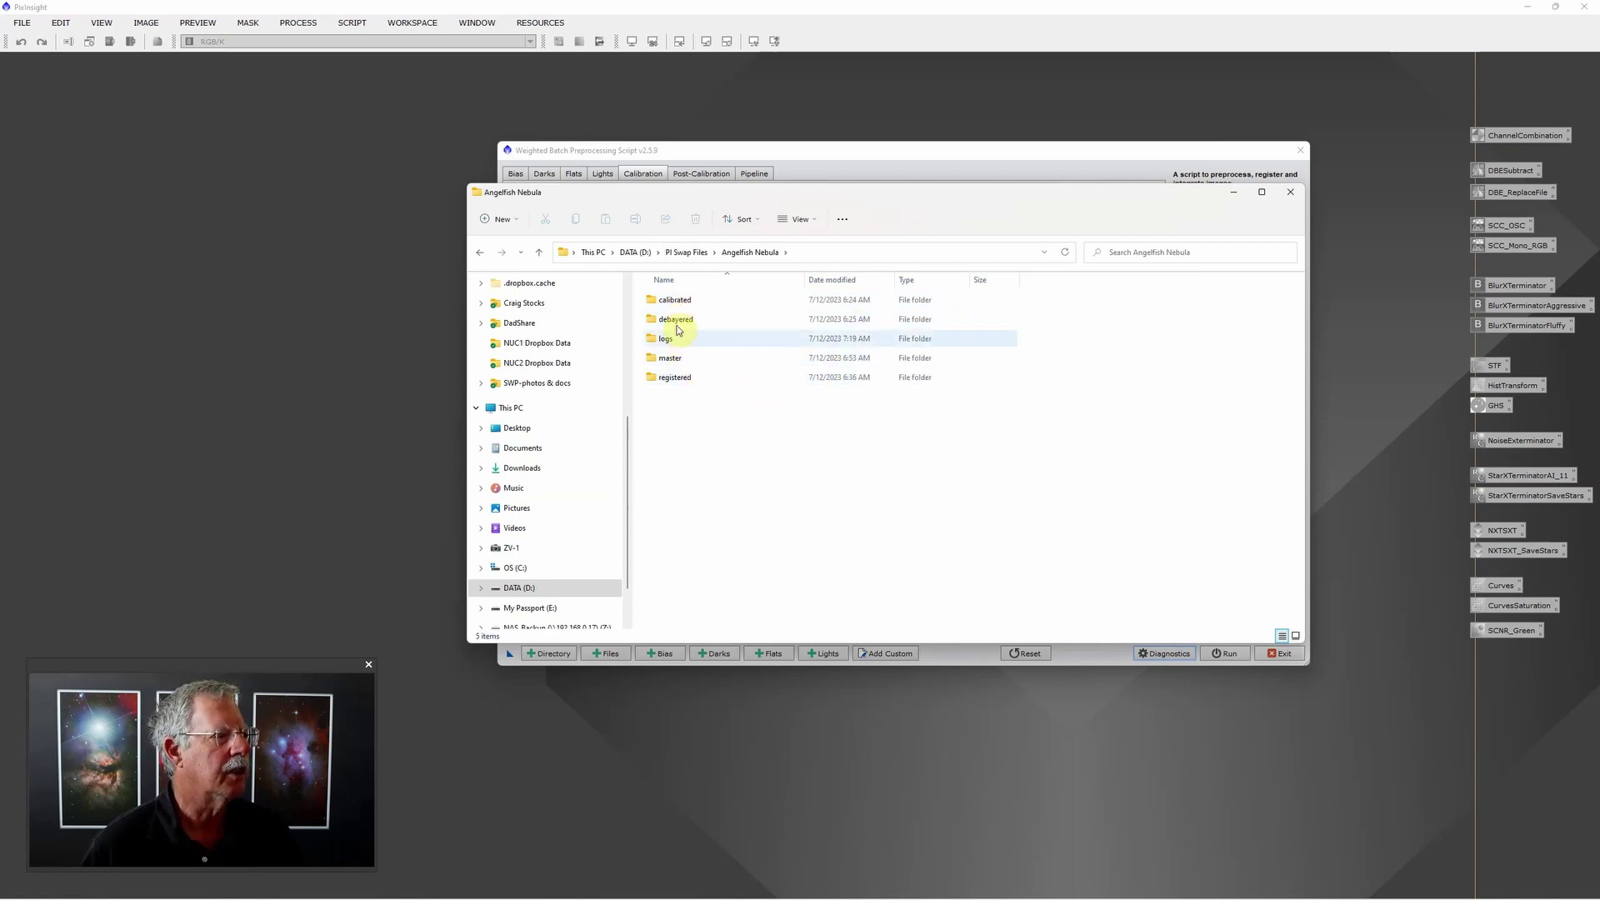
{"action": "mouse_move", "coordinate": [676, 345]}
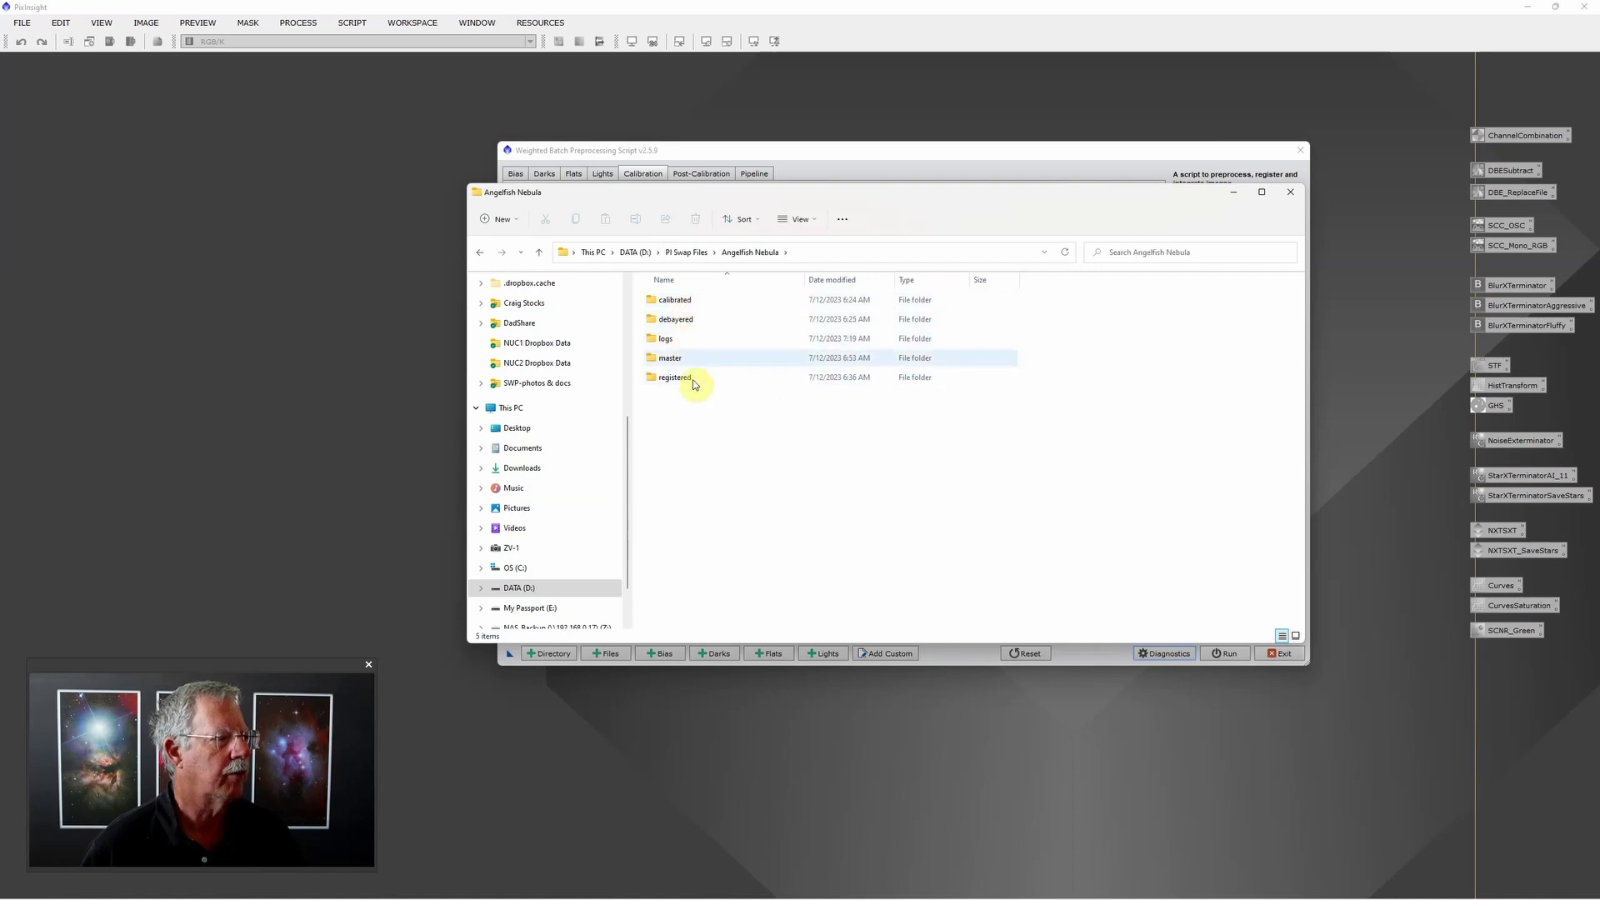
{"action": "double_click", "coordinate": [682, 342]}
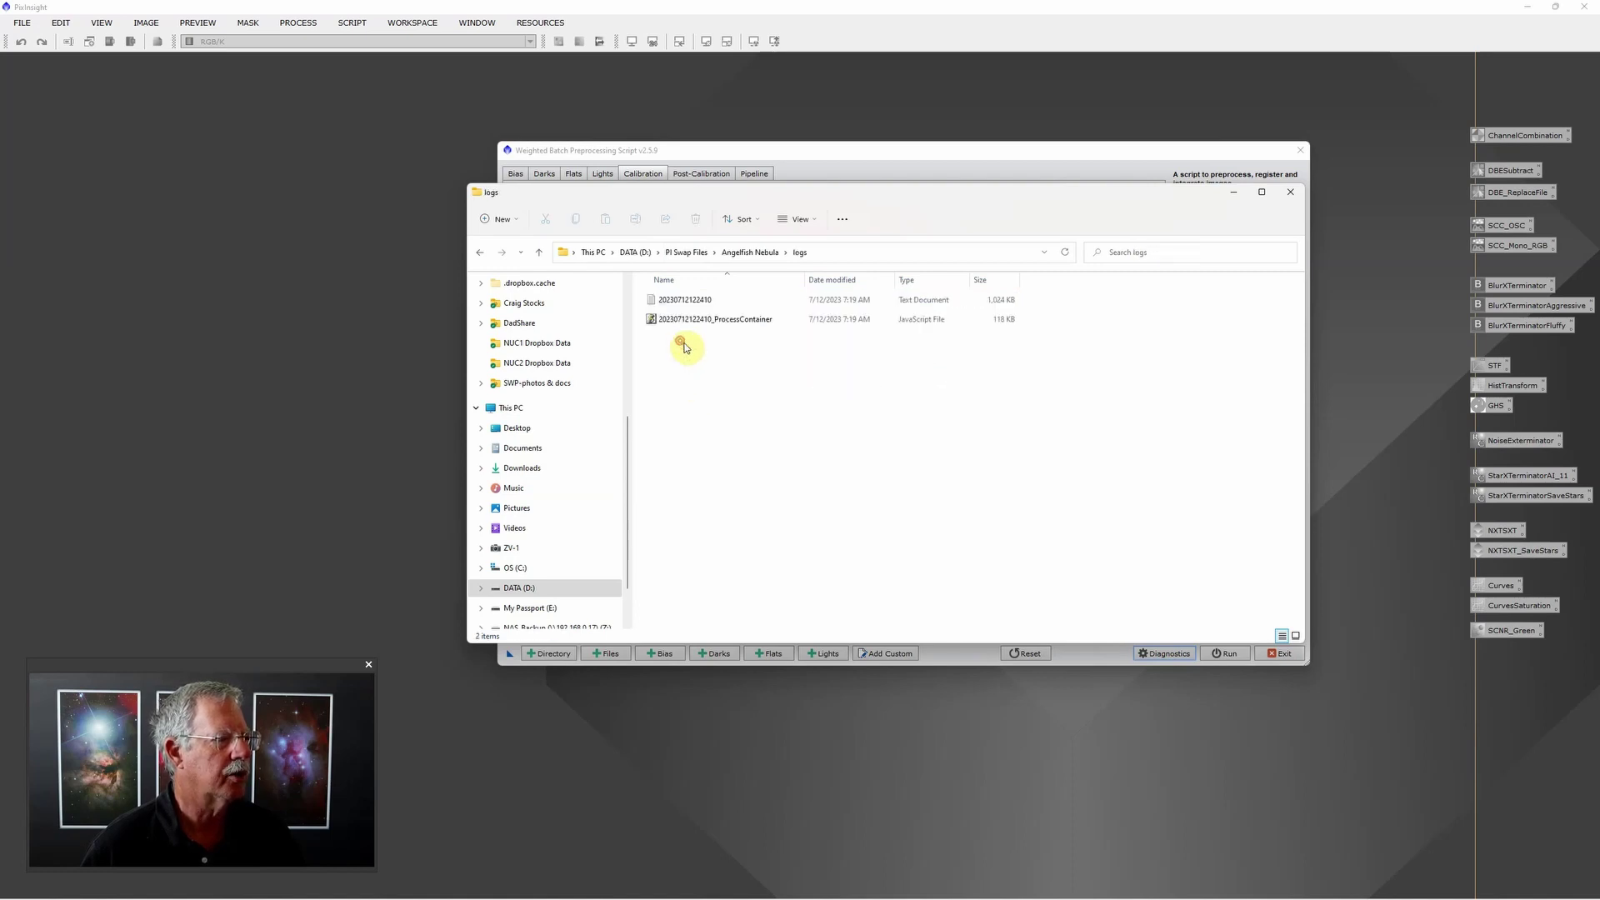
{"action": "double_click", "coordinate": [727, 301]}
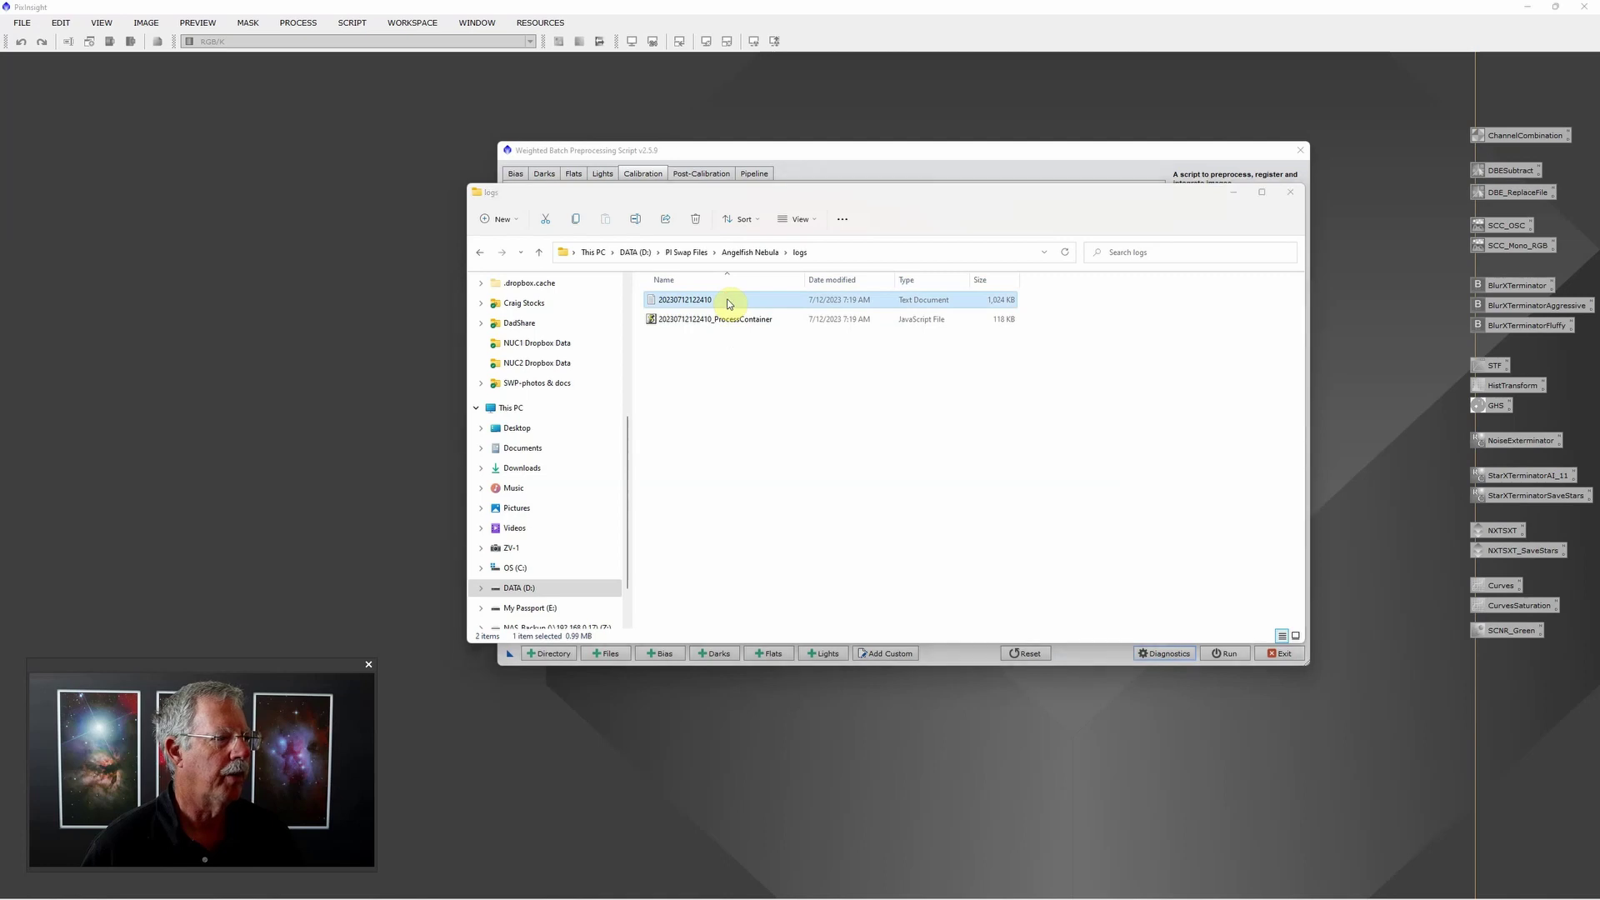
{"action": "left_click", "coordinate": [870, 215]}
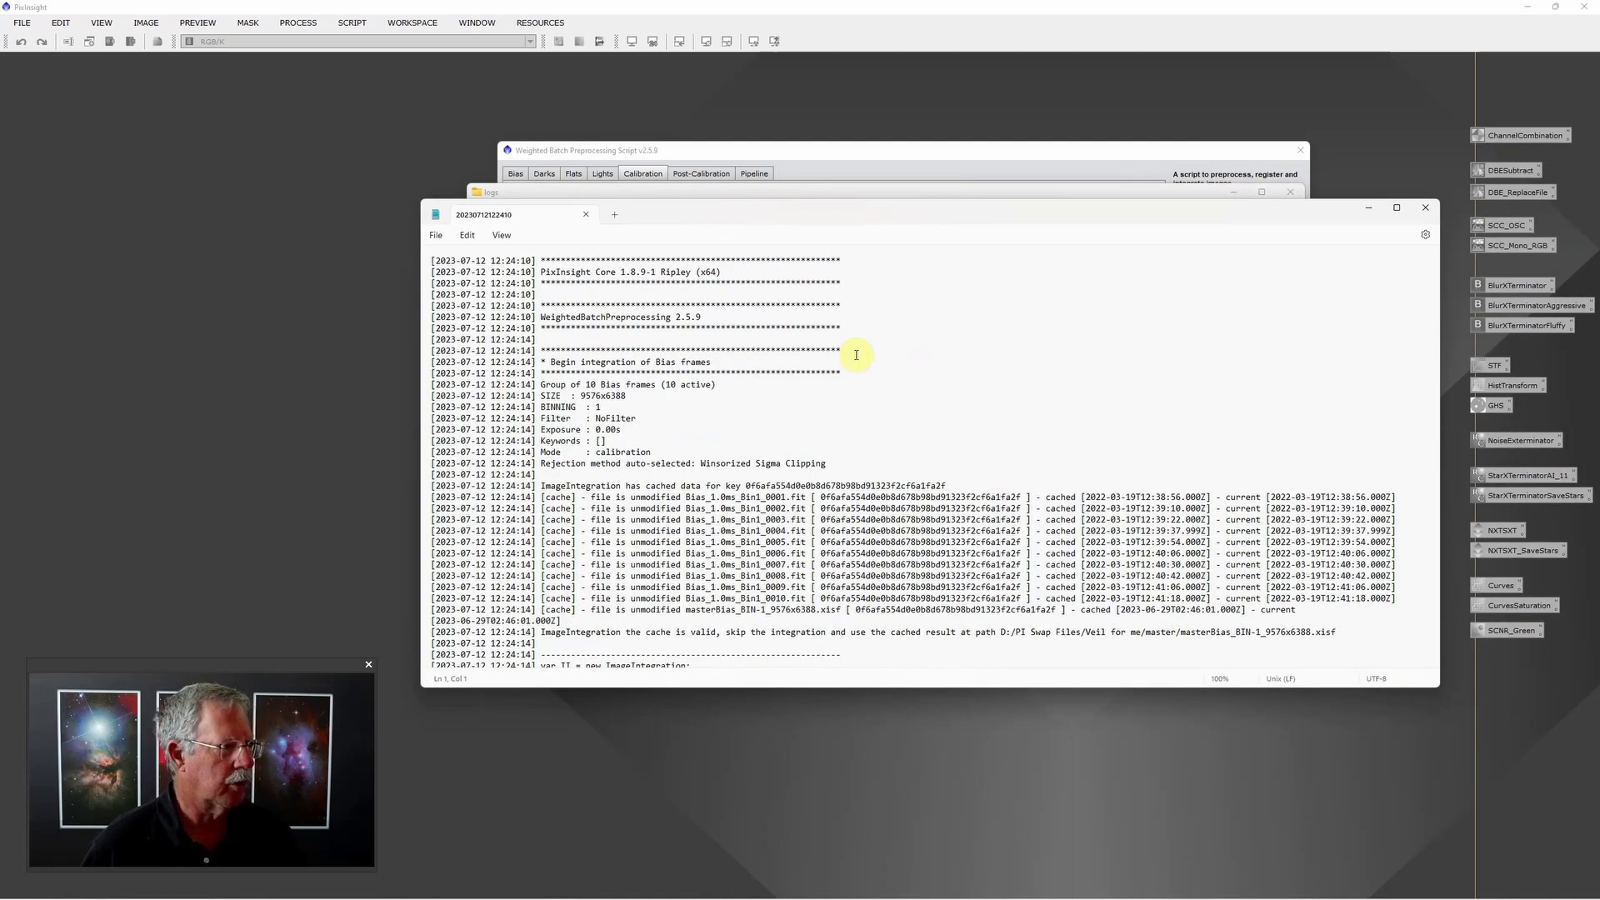
- Search the log for "reference" and highlight the identifying number in the file name of the auto-selected best reference frame
{"action": "key", "text": "ctrl+f"}
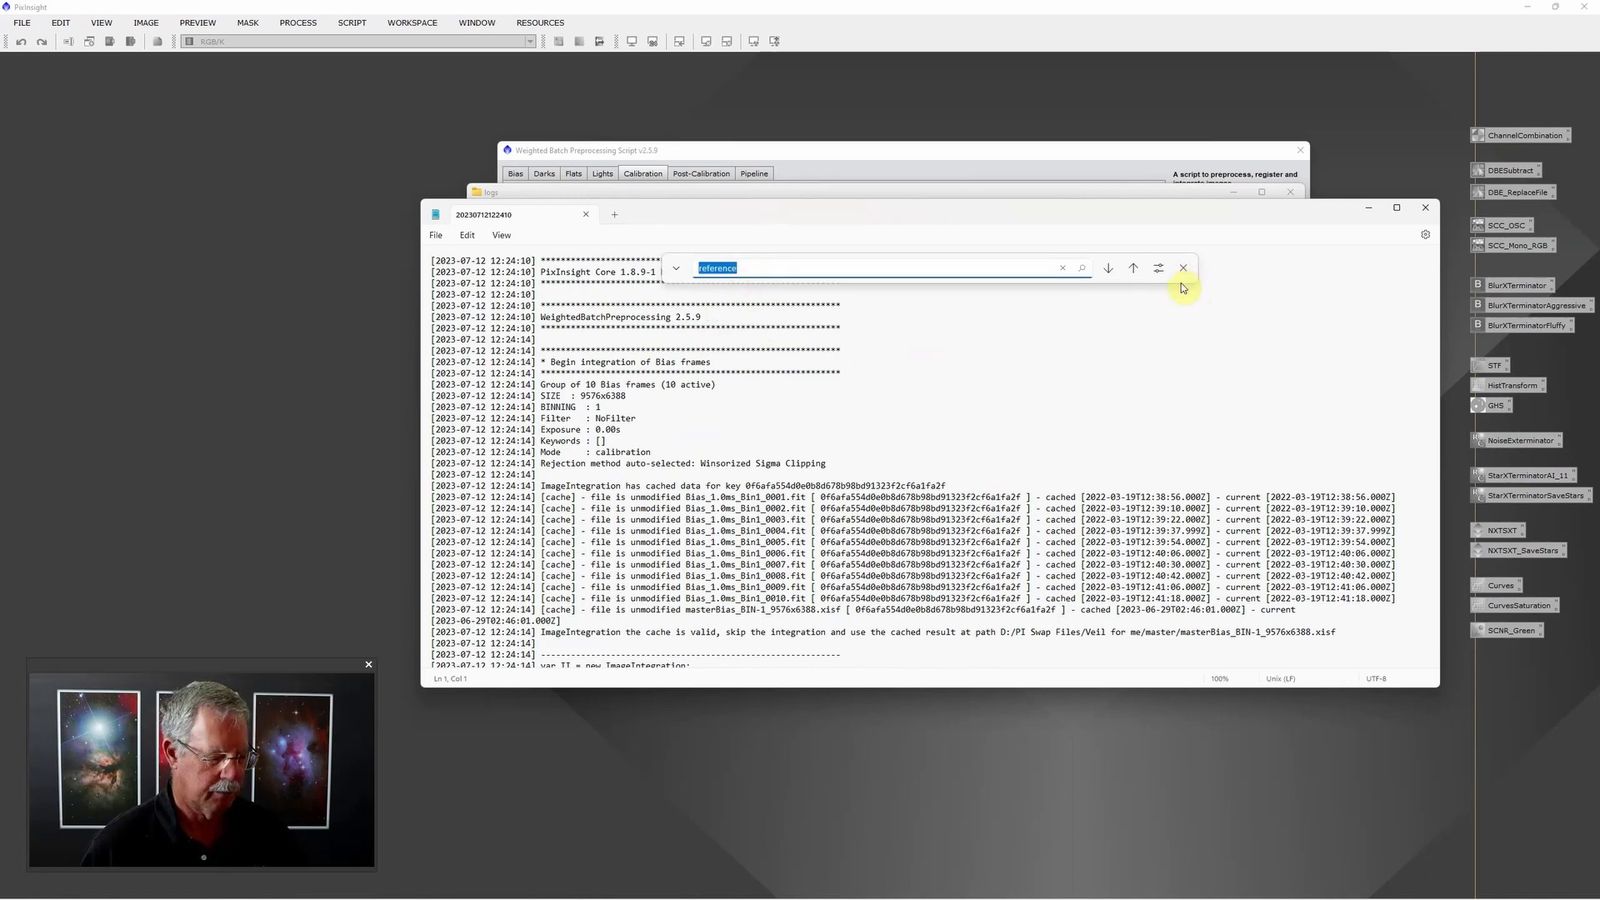
{"action": "key", "text": "Return"}
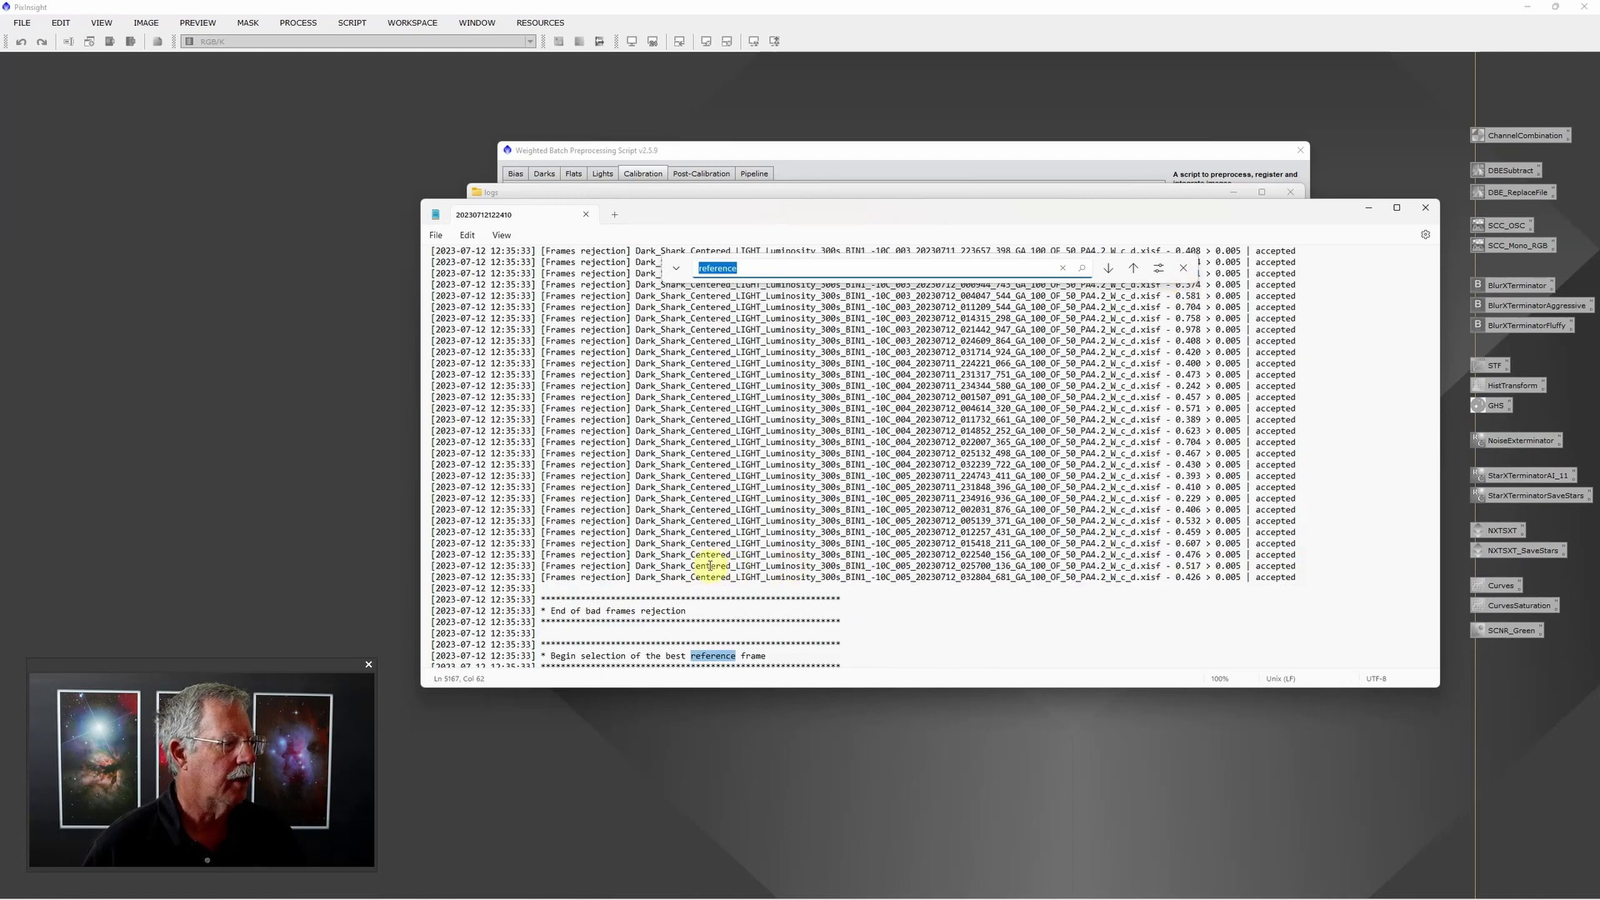
{"action": "left_click", "coordinate": [970, 622]}
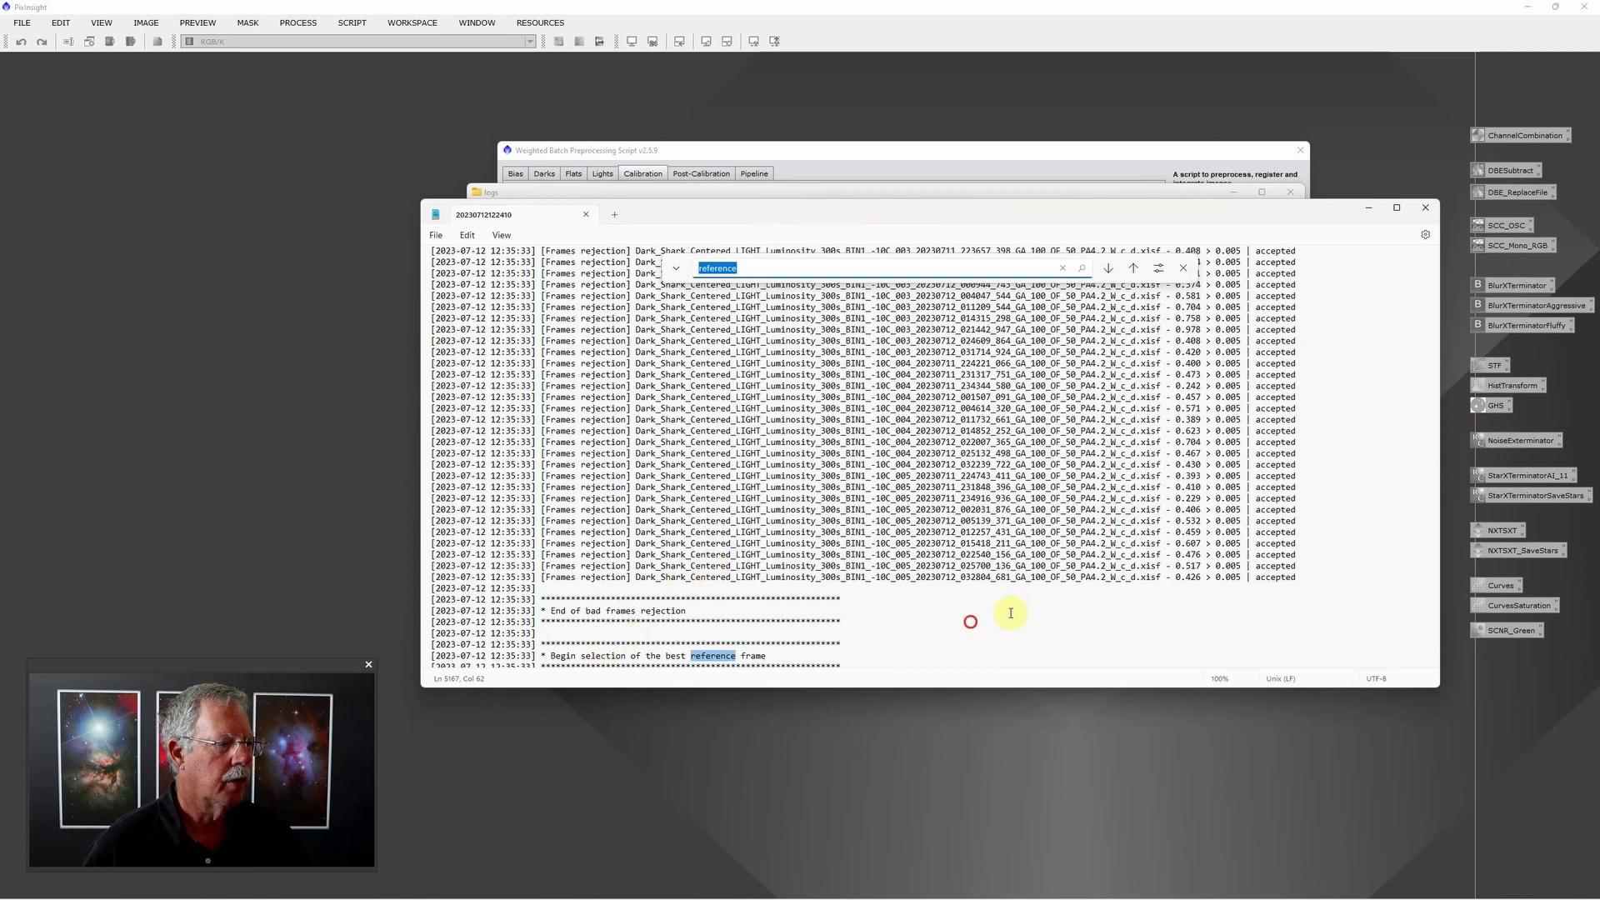
{"action": "scroll", "coordinate": [900, 625], "scroll_direction": "down", "scroll_amount": 3}
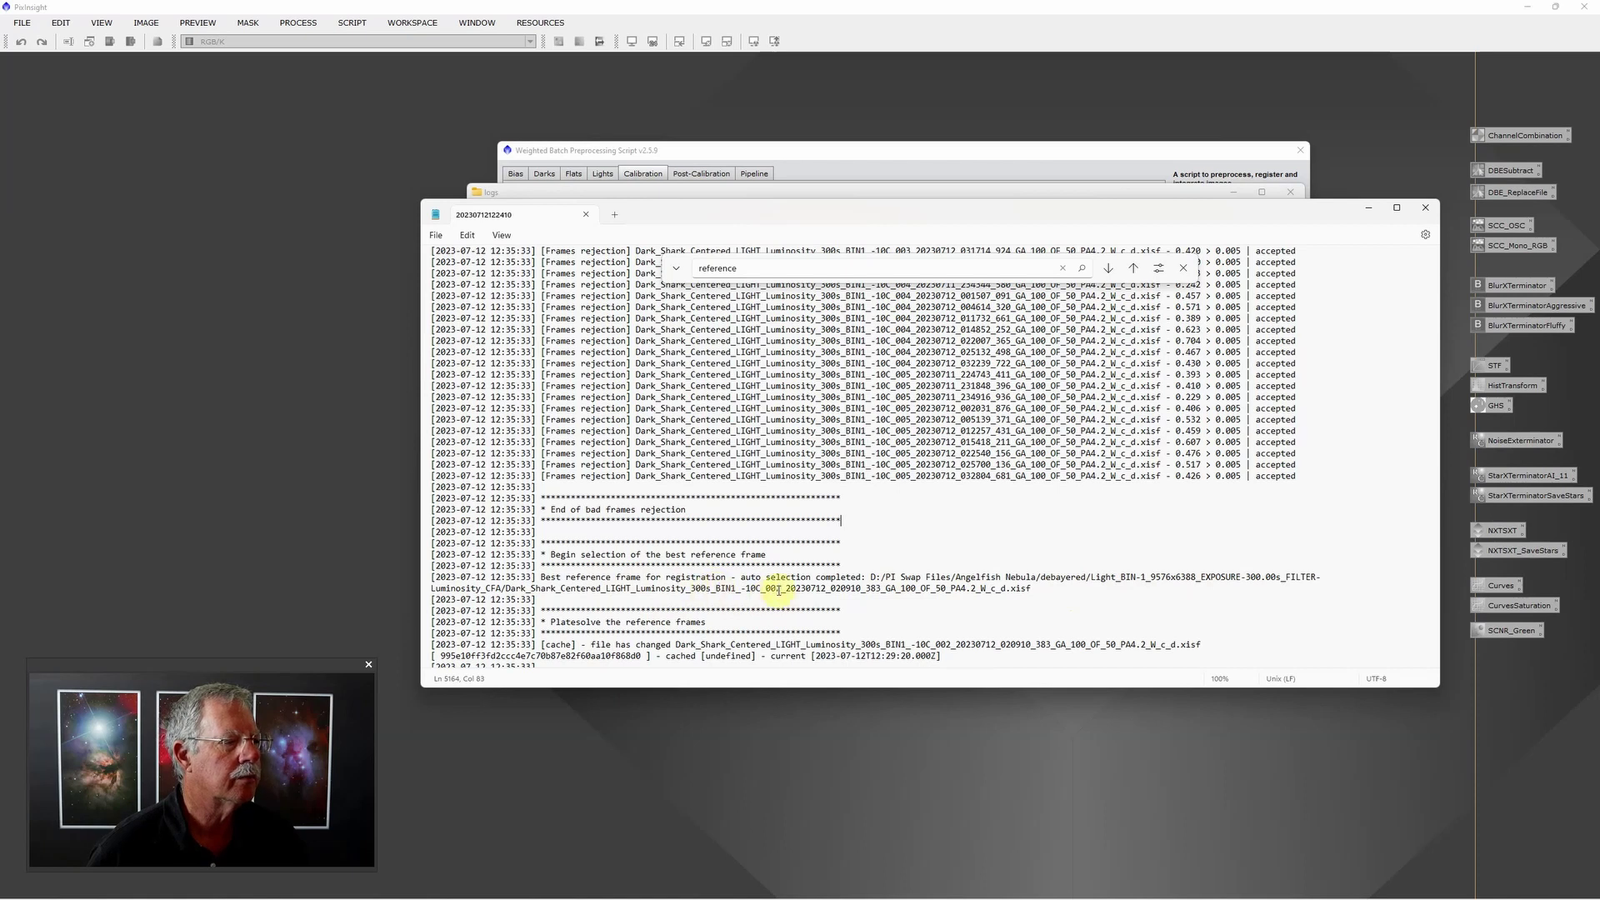
{"action": "left_click_drag", "start_coordinate": [865, 589], "coordinate": [881, 589]}
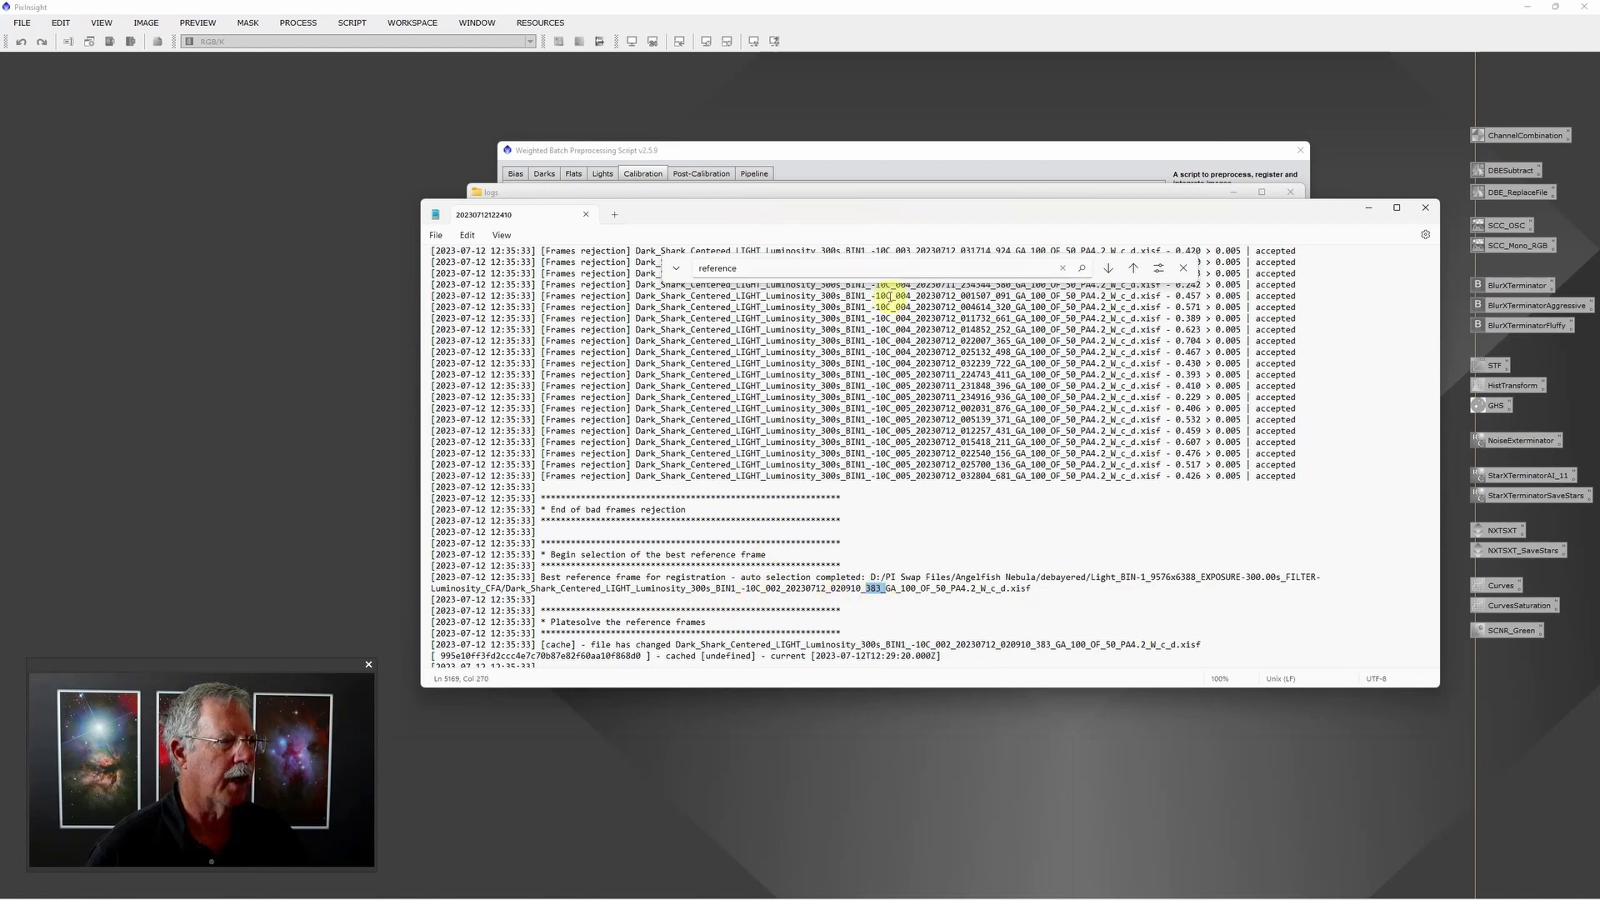
- Return to PixInsight's preprocessing script and set the registration reference image mode to manual
{"action": "left_click", "coordinate": [911, 143]}
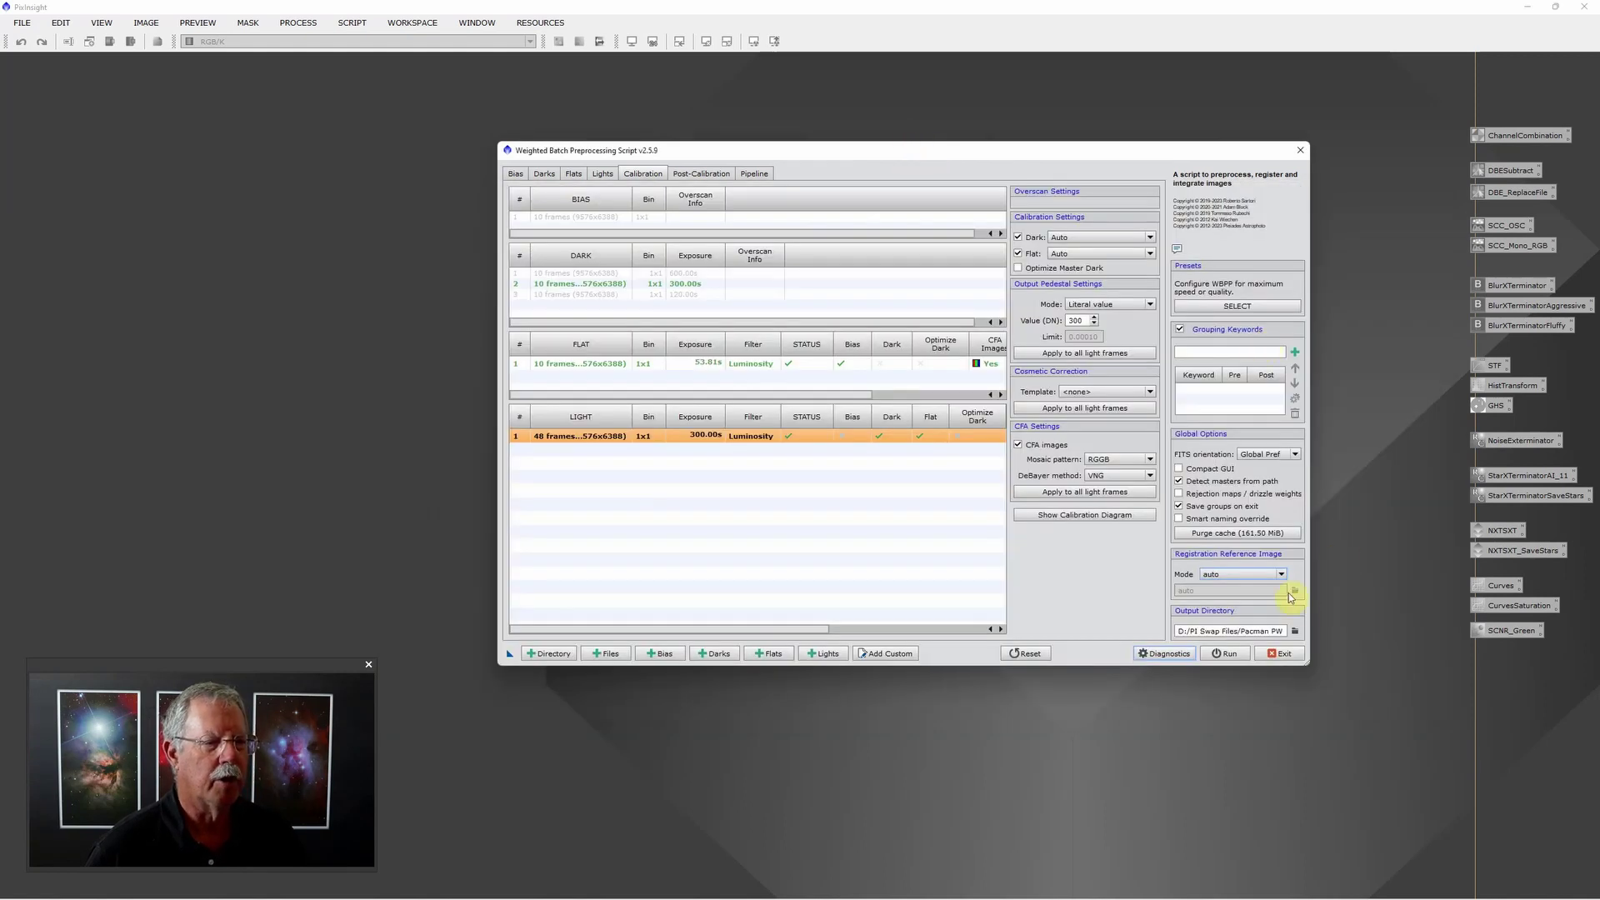
{"action": "left_click", "coordinate": [1280, 576]}
{"action": "left_click", "coordinate": [1256, 588]}
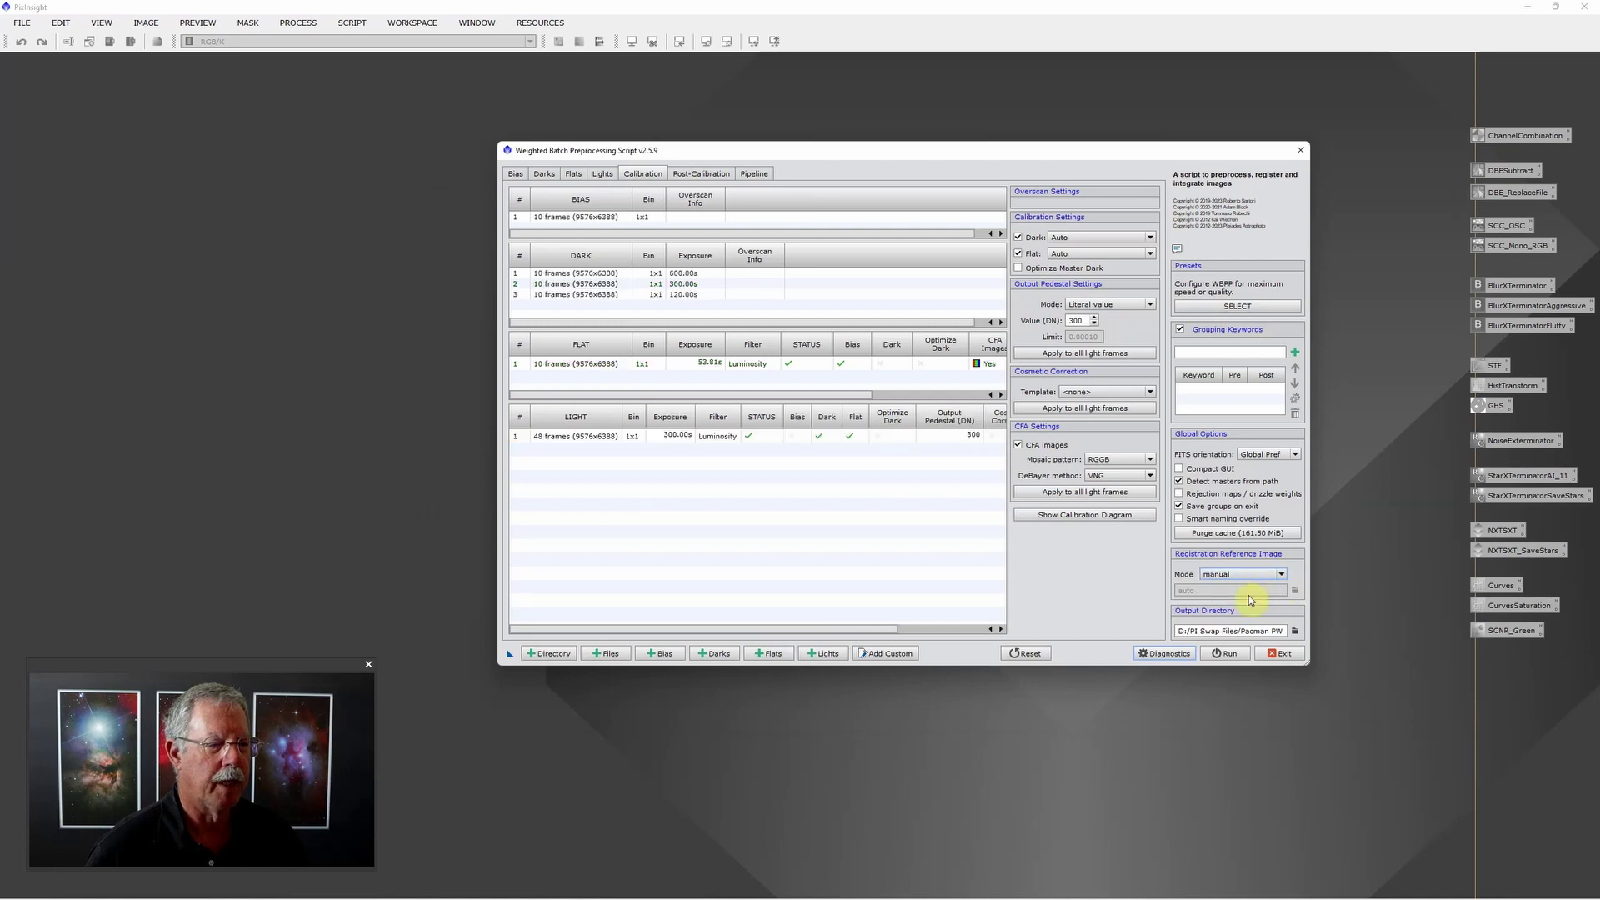
- Browse for the registration reference image in the 300-second Luminosity_CFA lights folder inside PI Swap Files > Angelfish Nebula > debayered
{"action": "left_click", "coordinate": [1295, 591]}
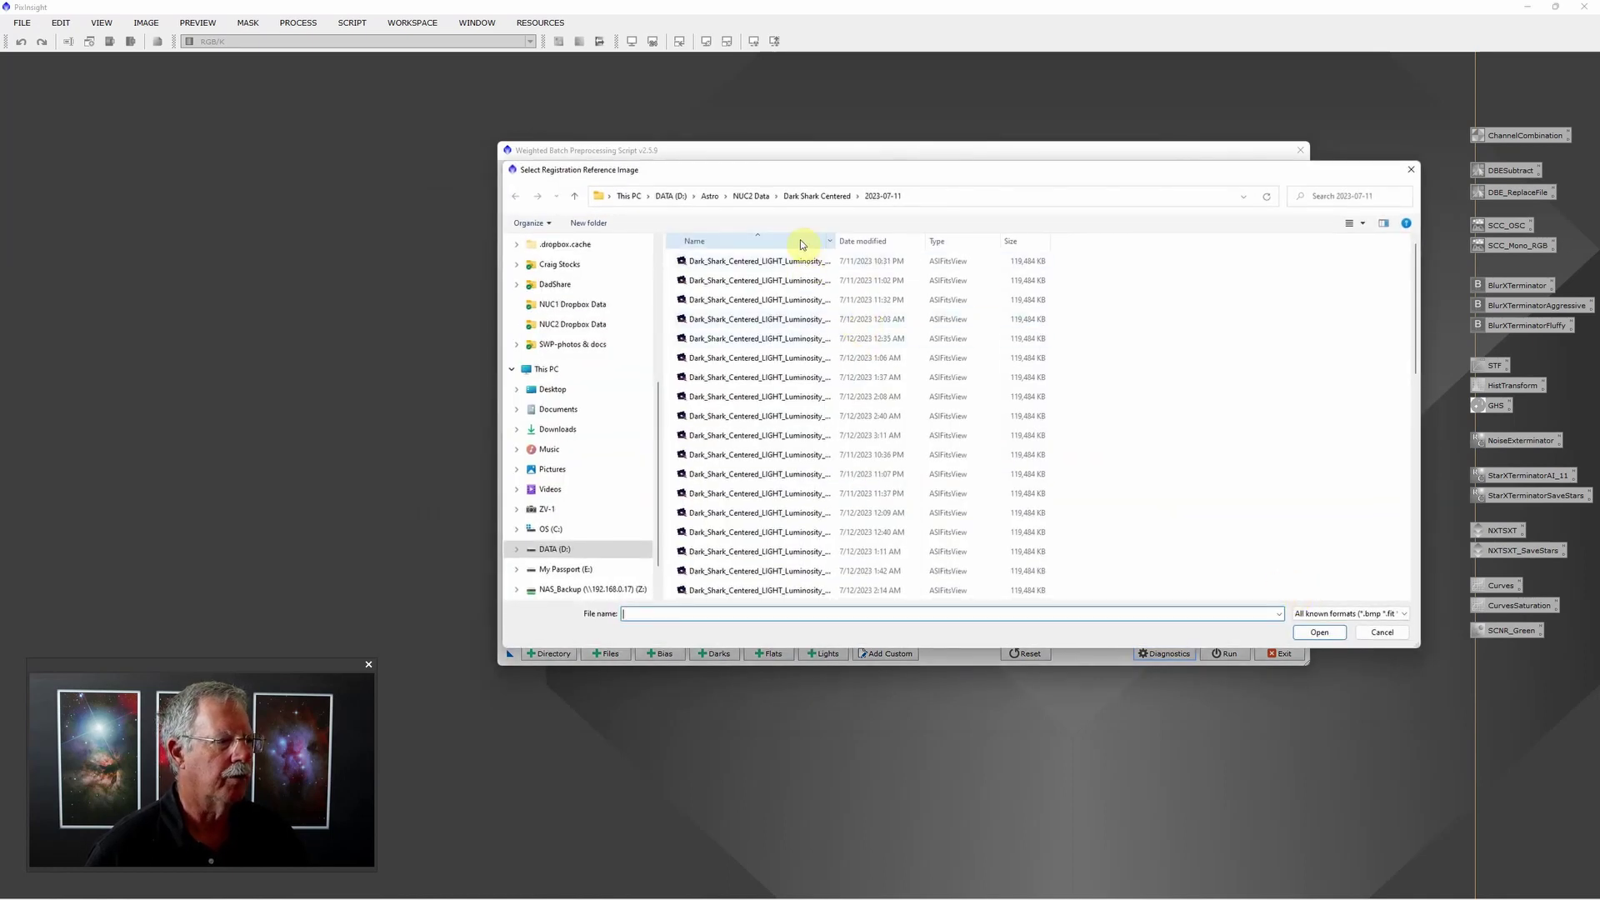
{"action": "left_click", "coordinate": [750, 196]}
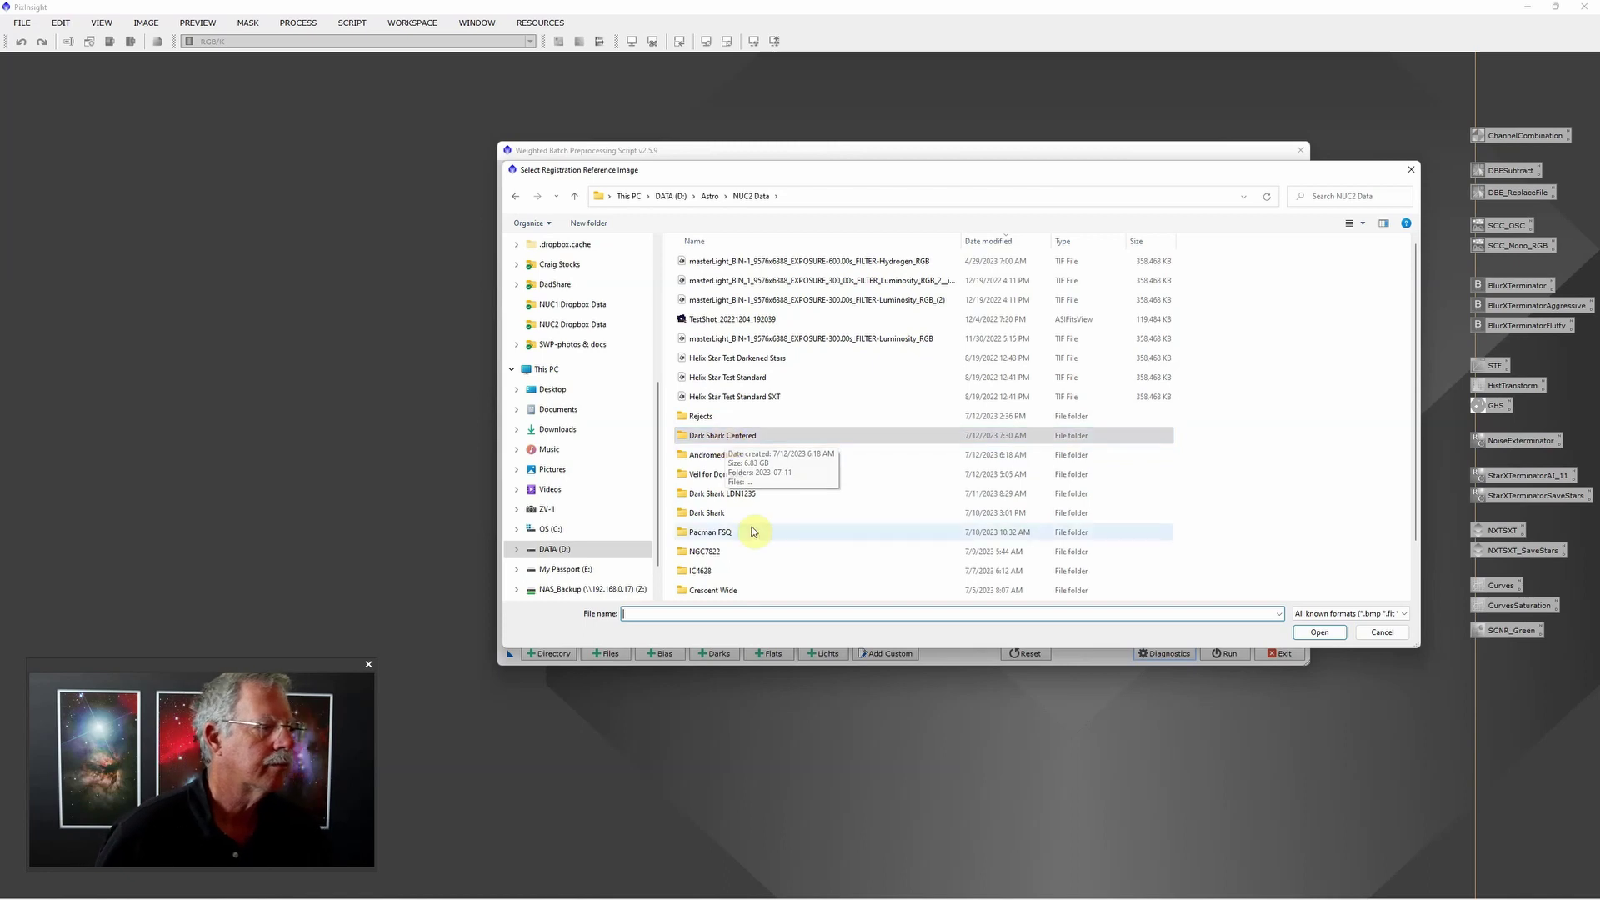
{"action": "double_click", "coordinate": [739, 434]}
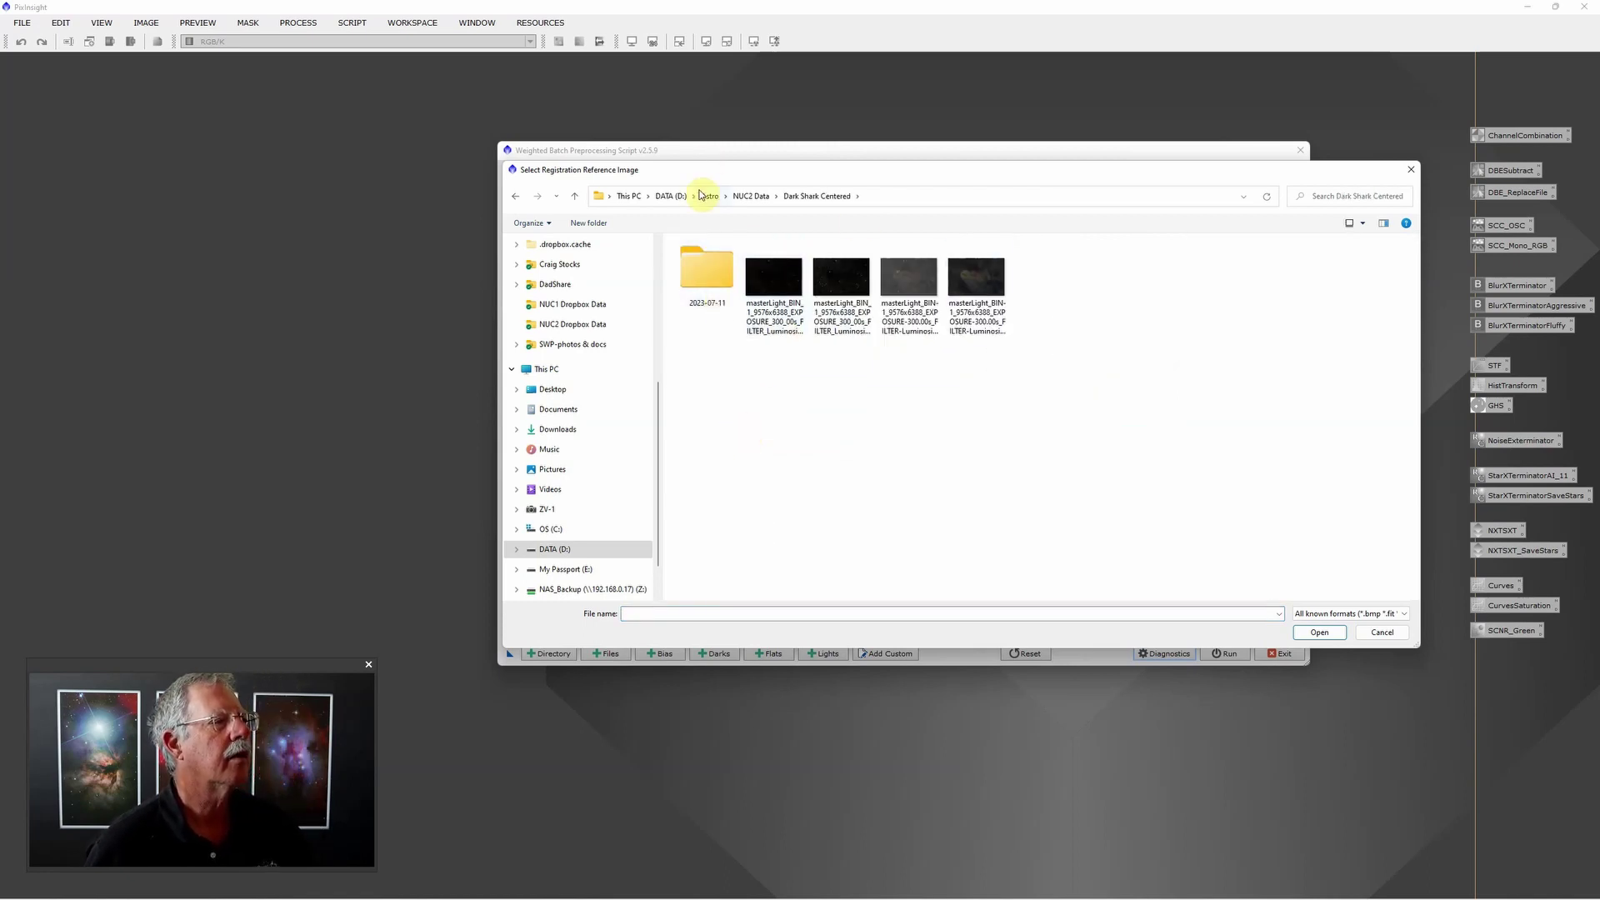
{"action": "left_click", "coordinate": [666, 196]}
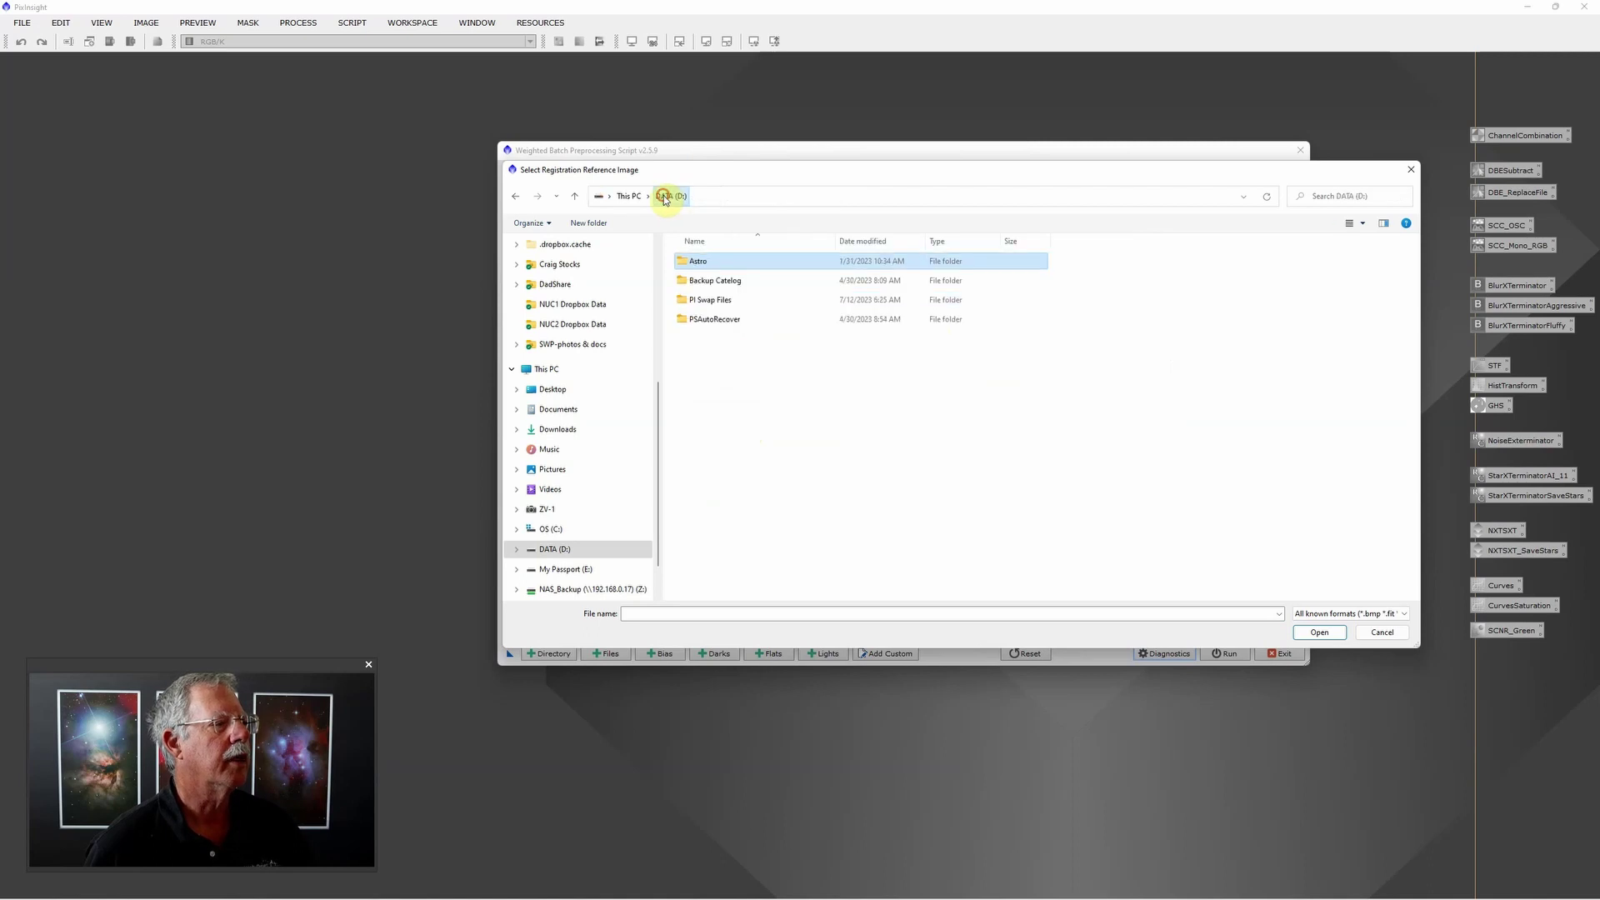
{"action": "double_click", "coordinate": [713, 300]}
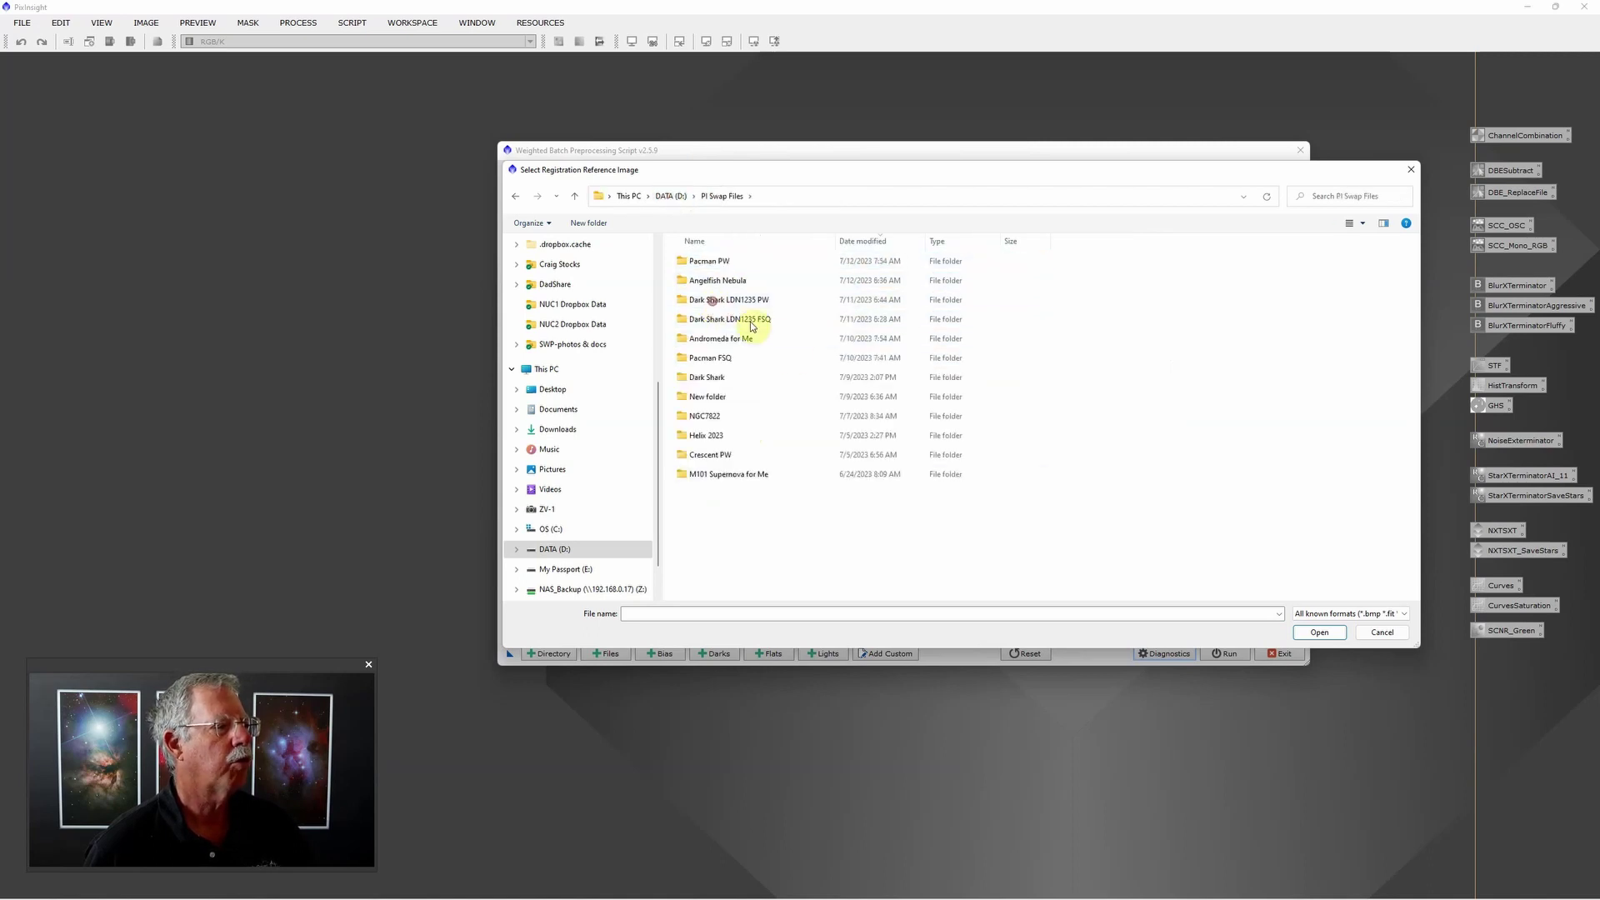
{"action": "left_click", "coordinate": [731, 283]}
{"action": "left_click", "coordinate": [706, 303]}
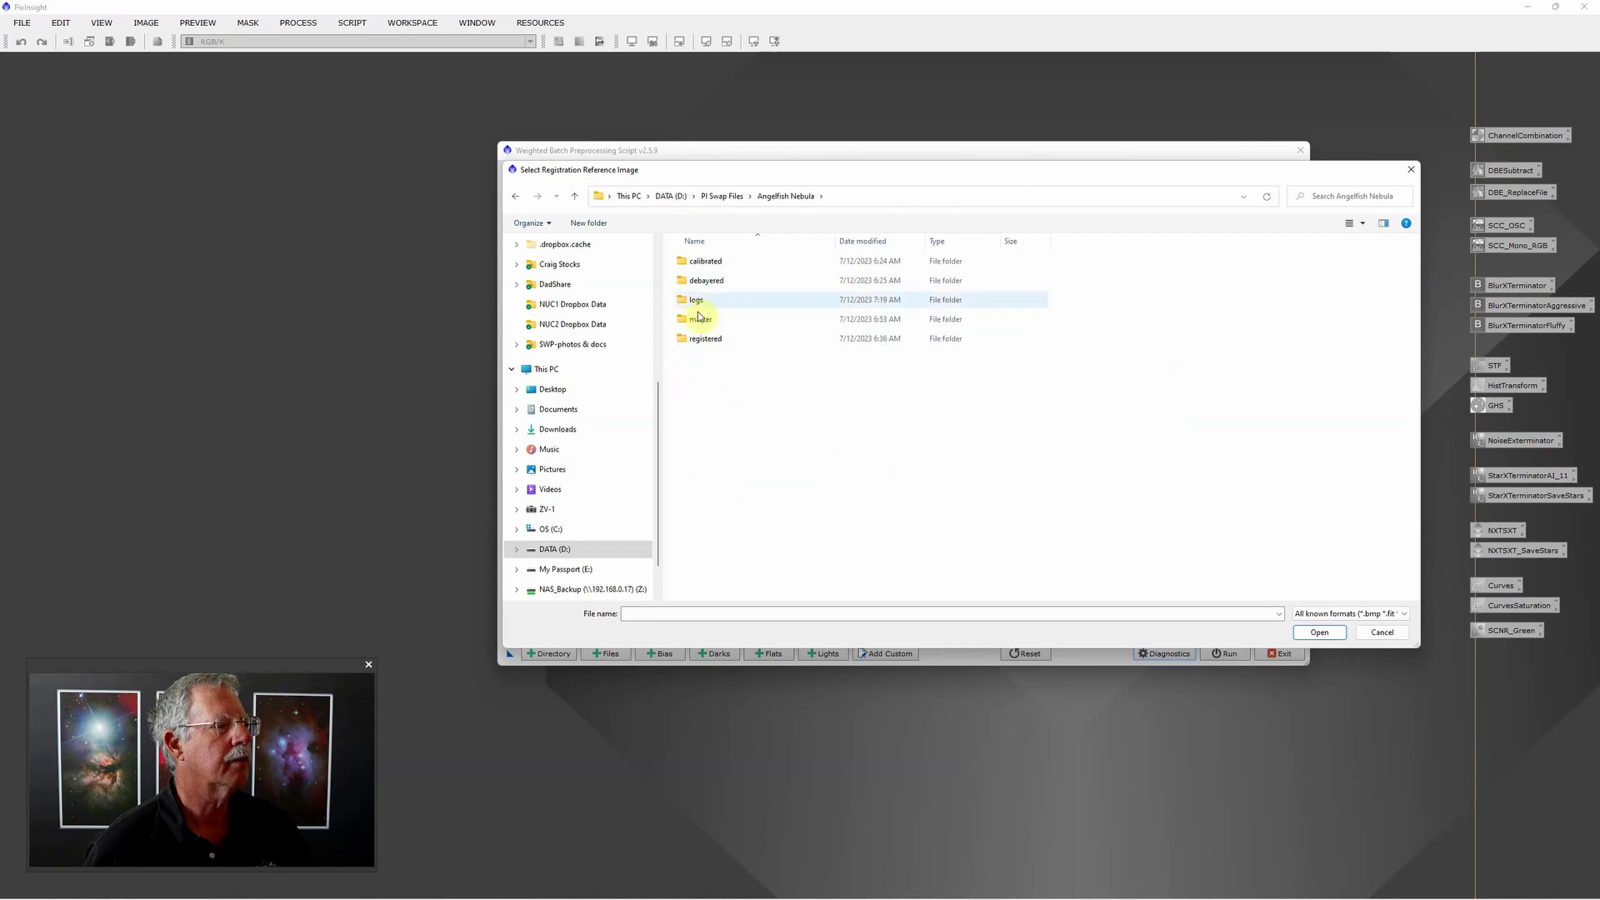
{"action": "left_click", "coordinate": [703, 321]}
{"action": "left_click", "coordinate": [710, 287]}
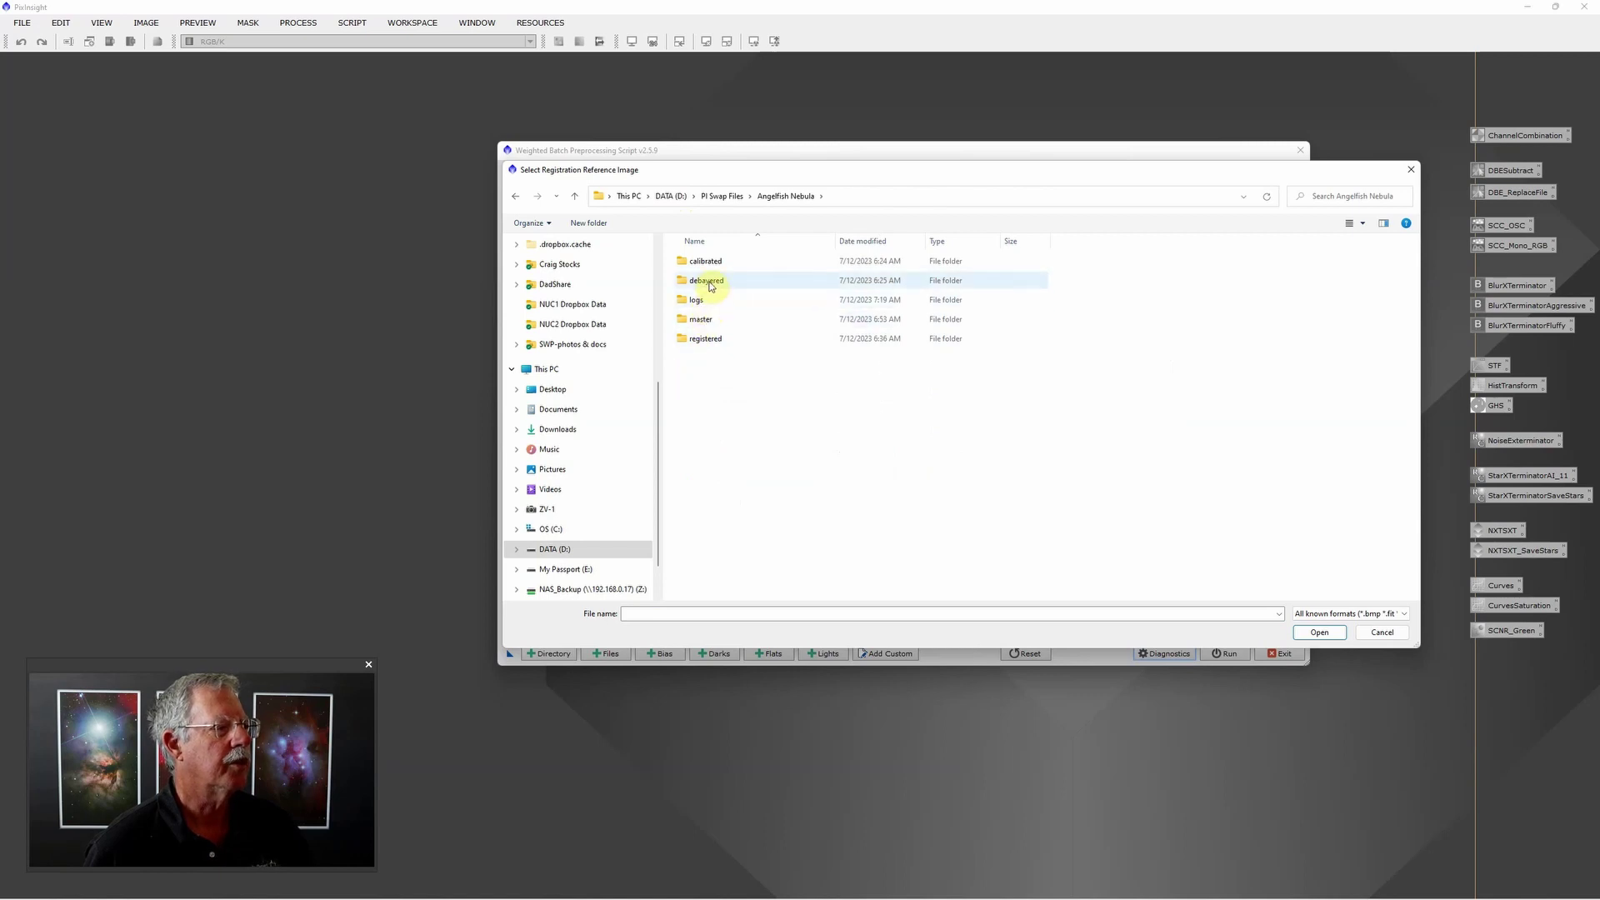
{"action": "double_click", "coordinate": [710, 283]}
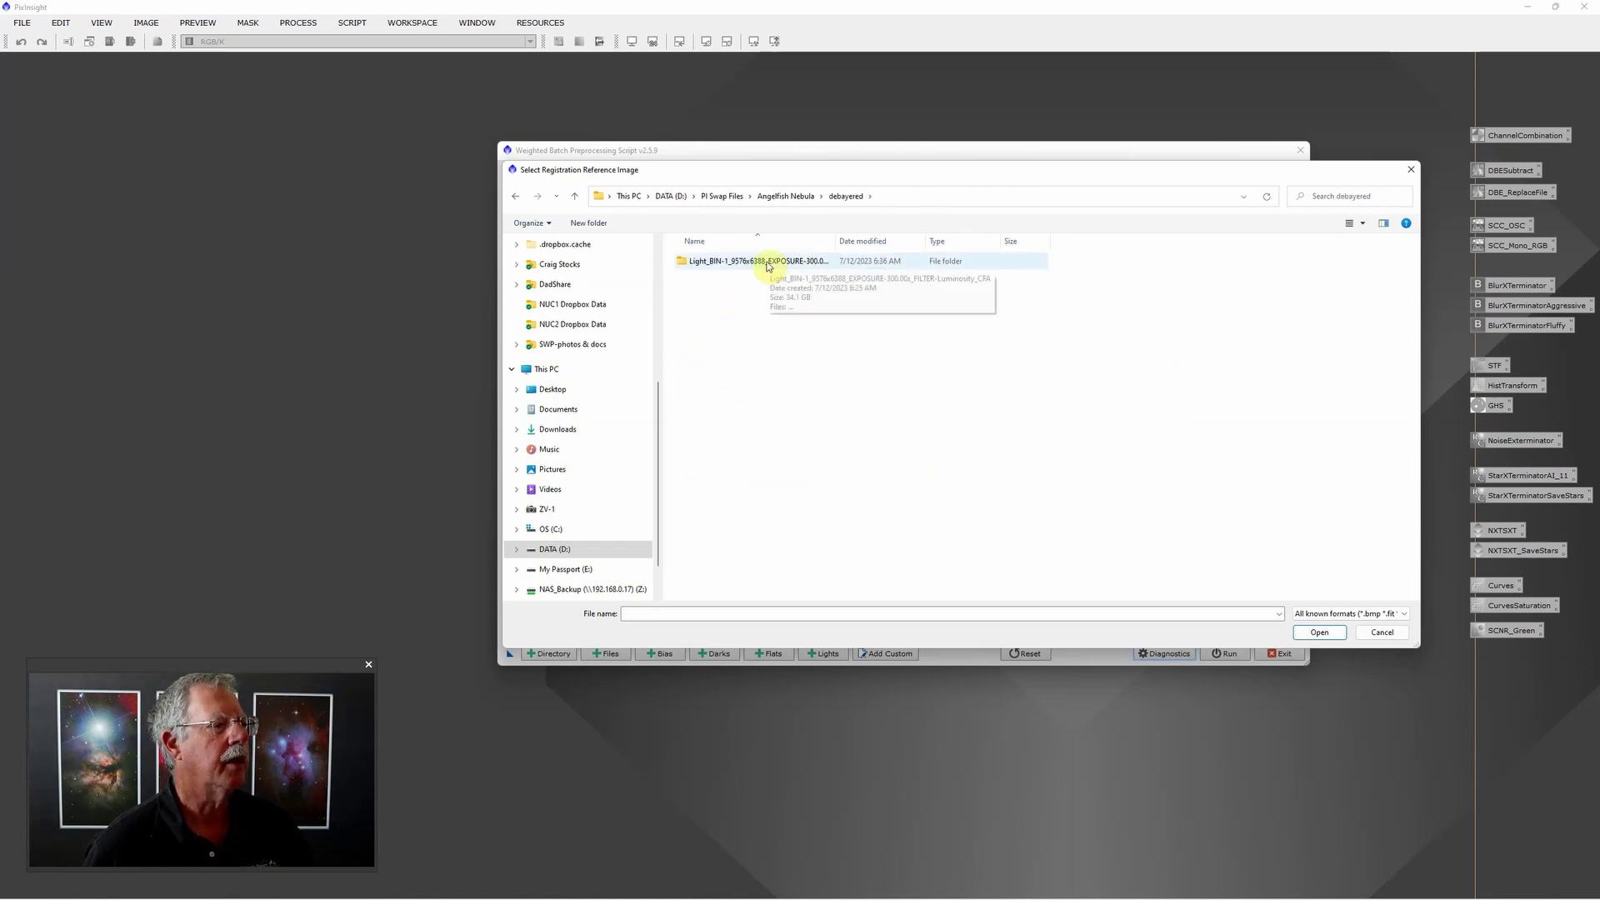
{"action": "left_click_drag", "start_coordinate": [836, 242], "coordinate": [941, 245]}
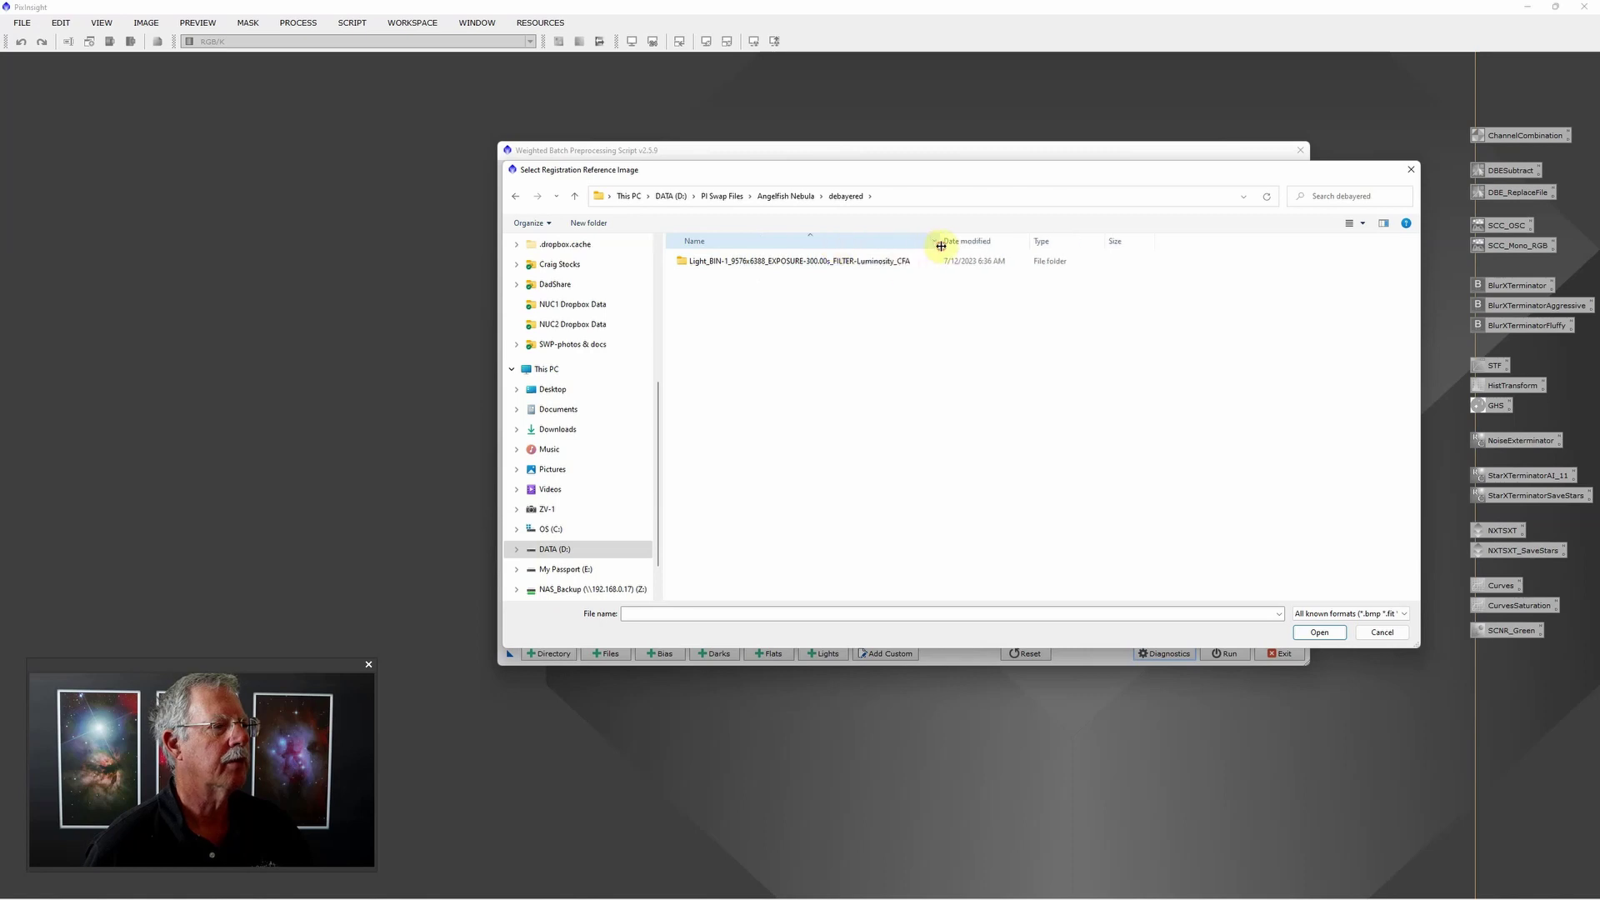
{"action": "double_click", "coordinate": [864, 265]}
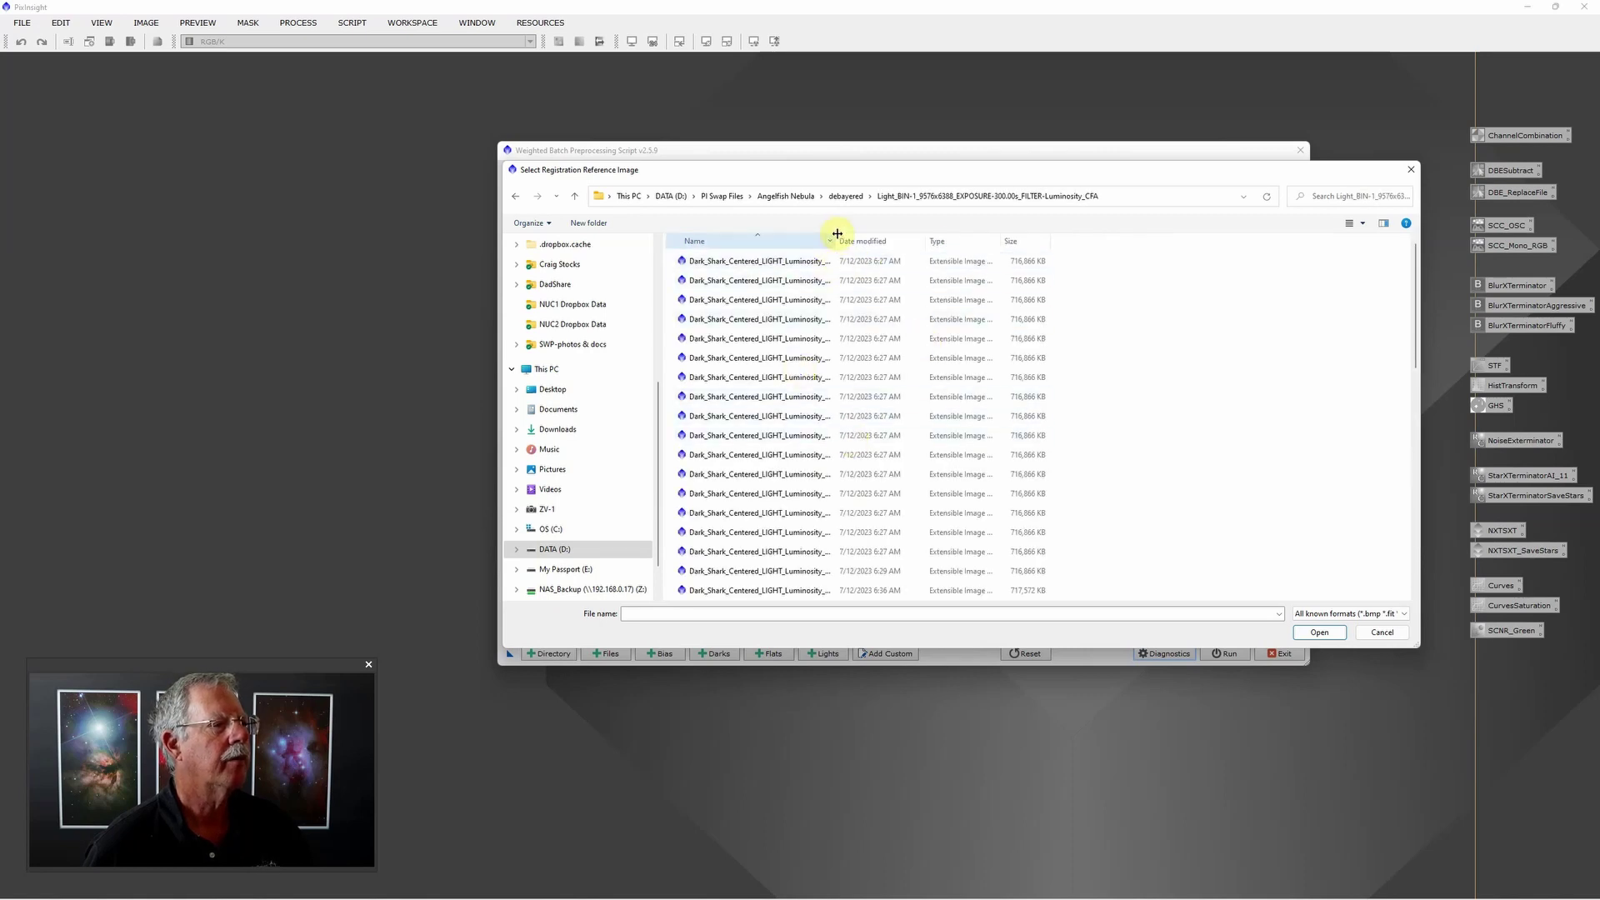
{"action": "left_click_drag", "start_coordinate": [836, 241], "coordinate": [921, 241]}
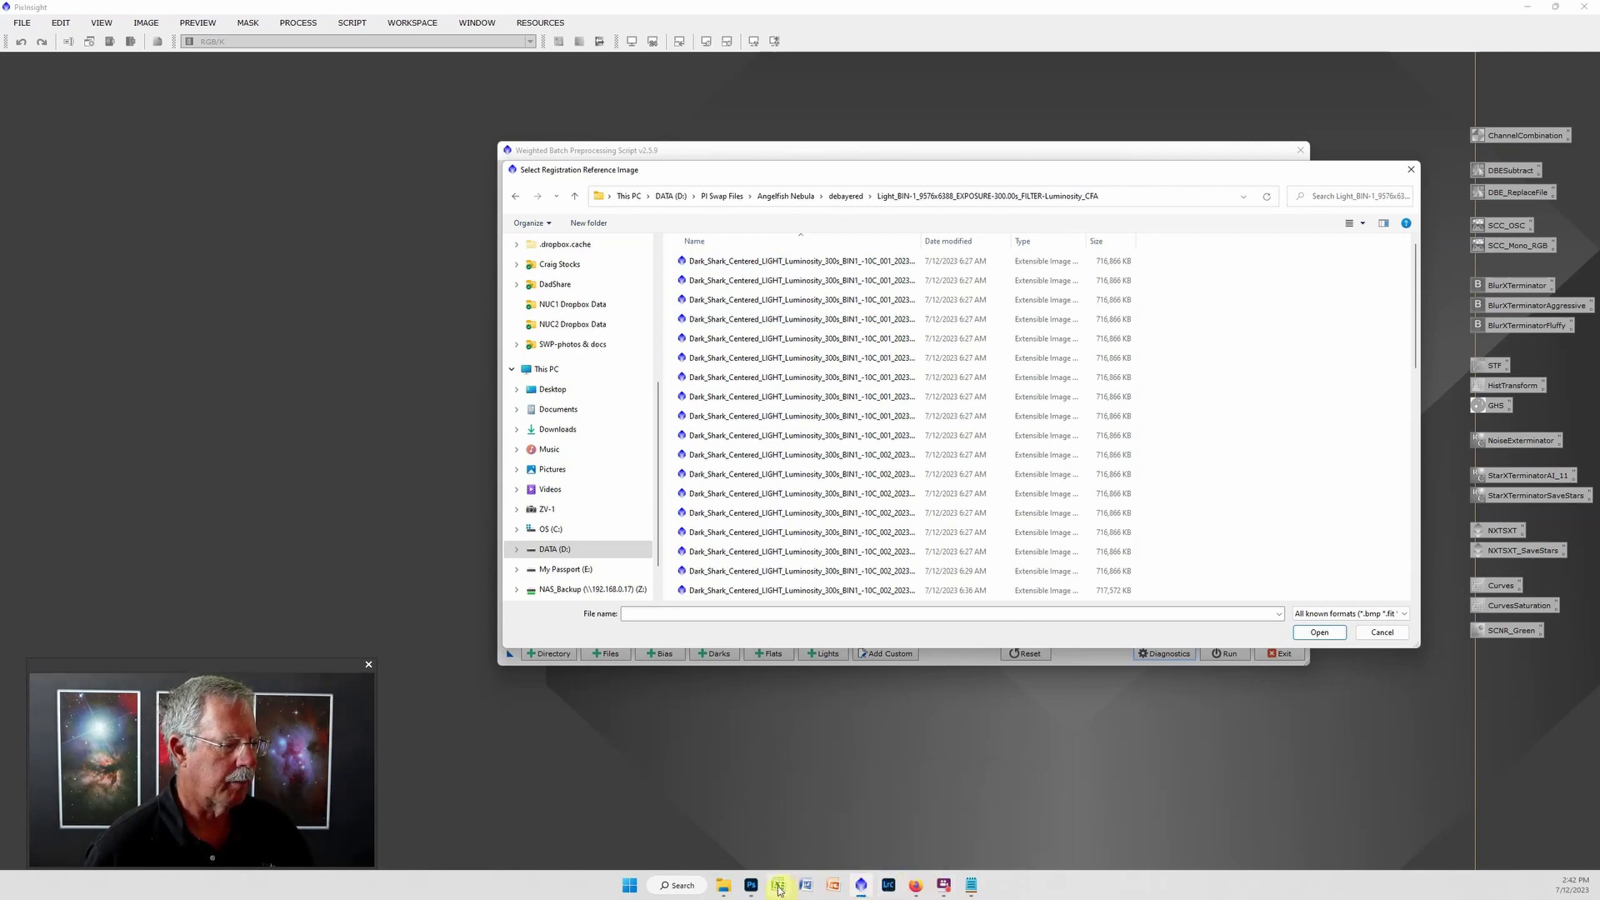
{"action": "left_click", "coordinate": [723, 885]}
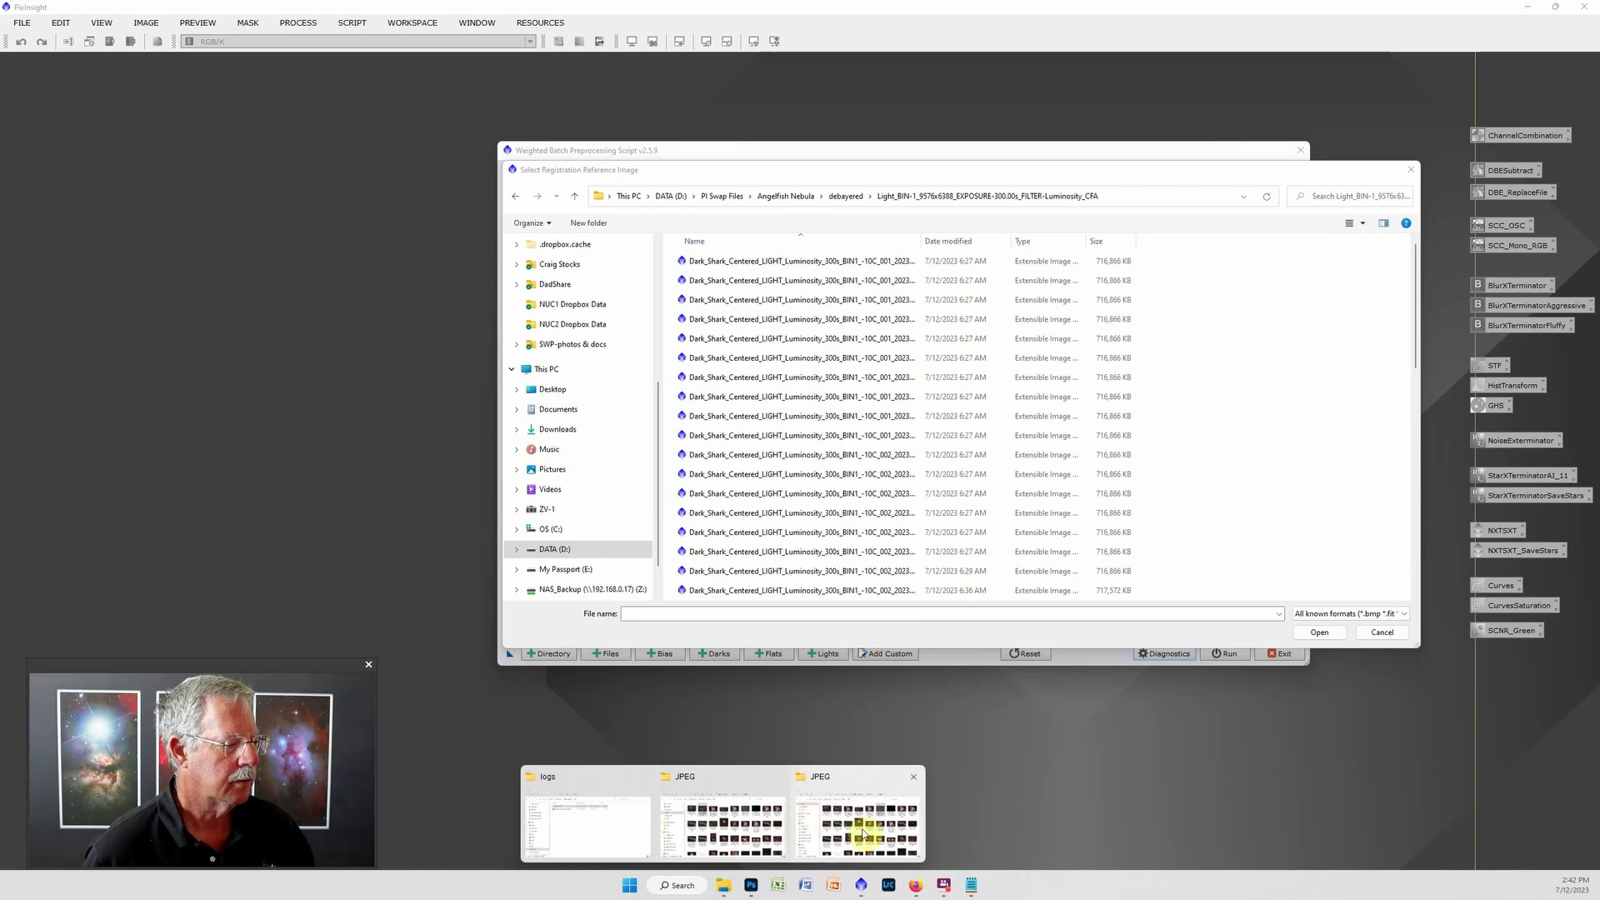
{"action": "left_click", "coordinate": [971, 885]}
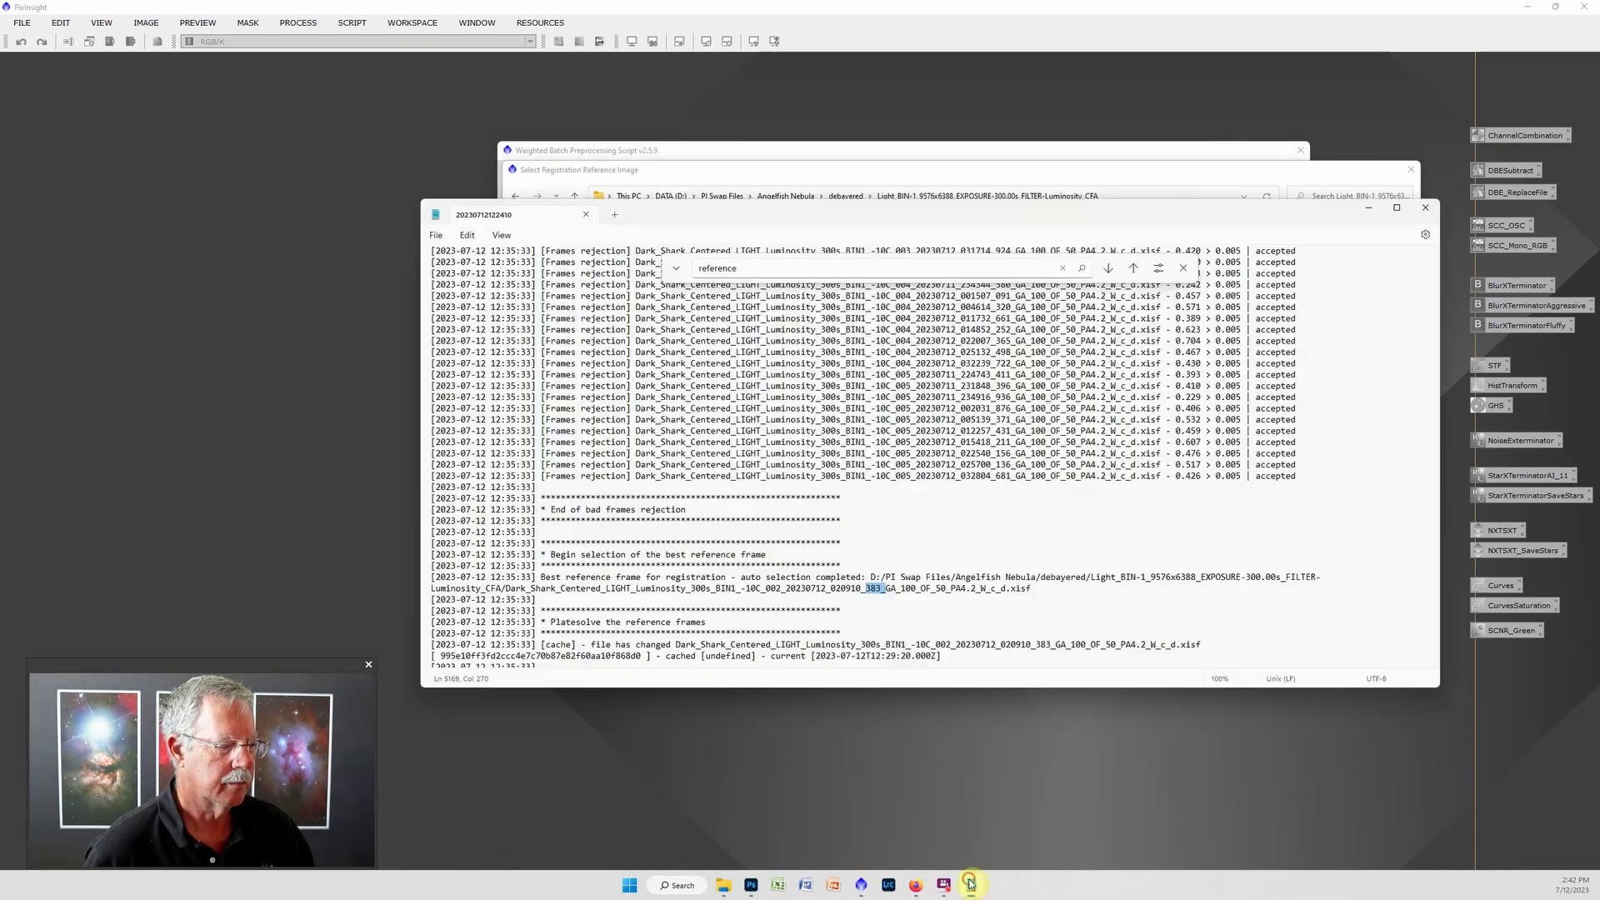
{"action": "left_click", "coordinate": [861, 177]}
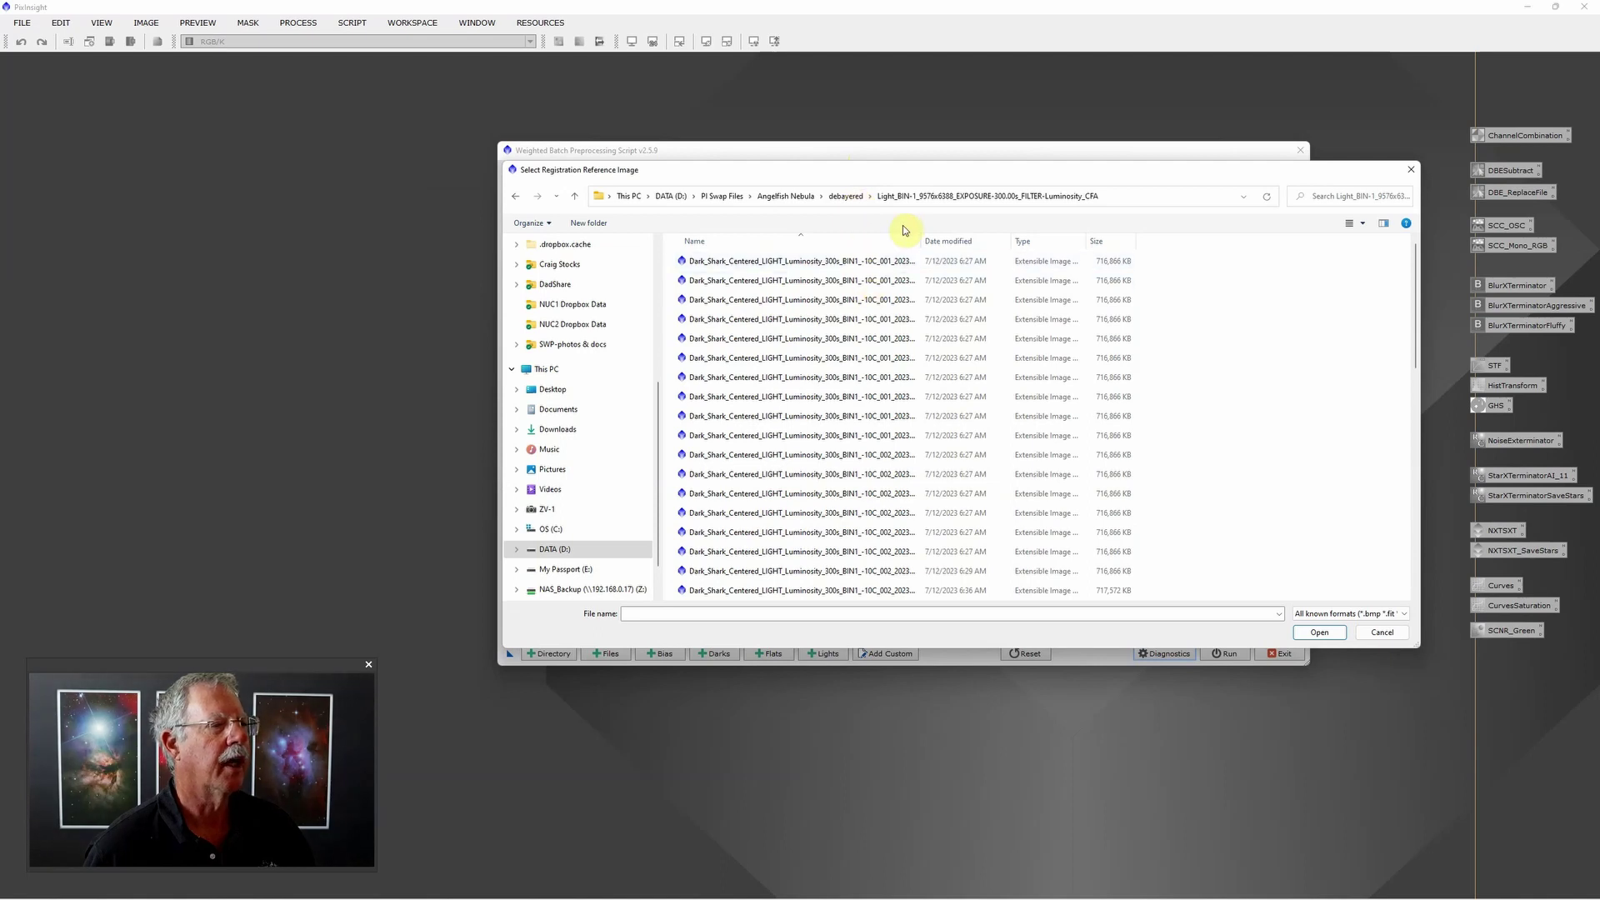
- Load Dark_Shark_Centered_LIGHT_Luminosity_300s_BIN1_-10C_002_20230712_020910_383_GA_100_OF_50_PA4.2_W_c_d as the registration reference image
{"action": "left_click_drag", "start_coordinate": [923, 238], "coordinate": [1042, 241]}
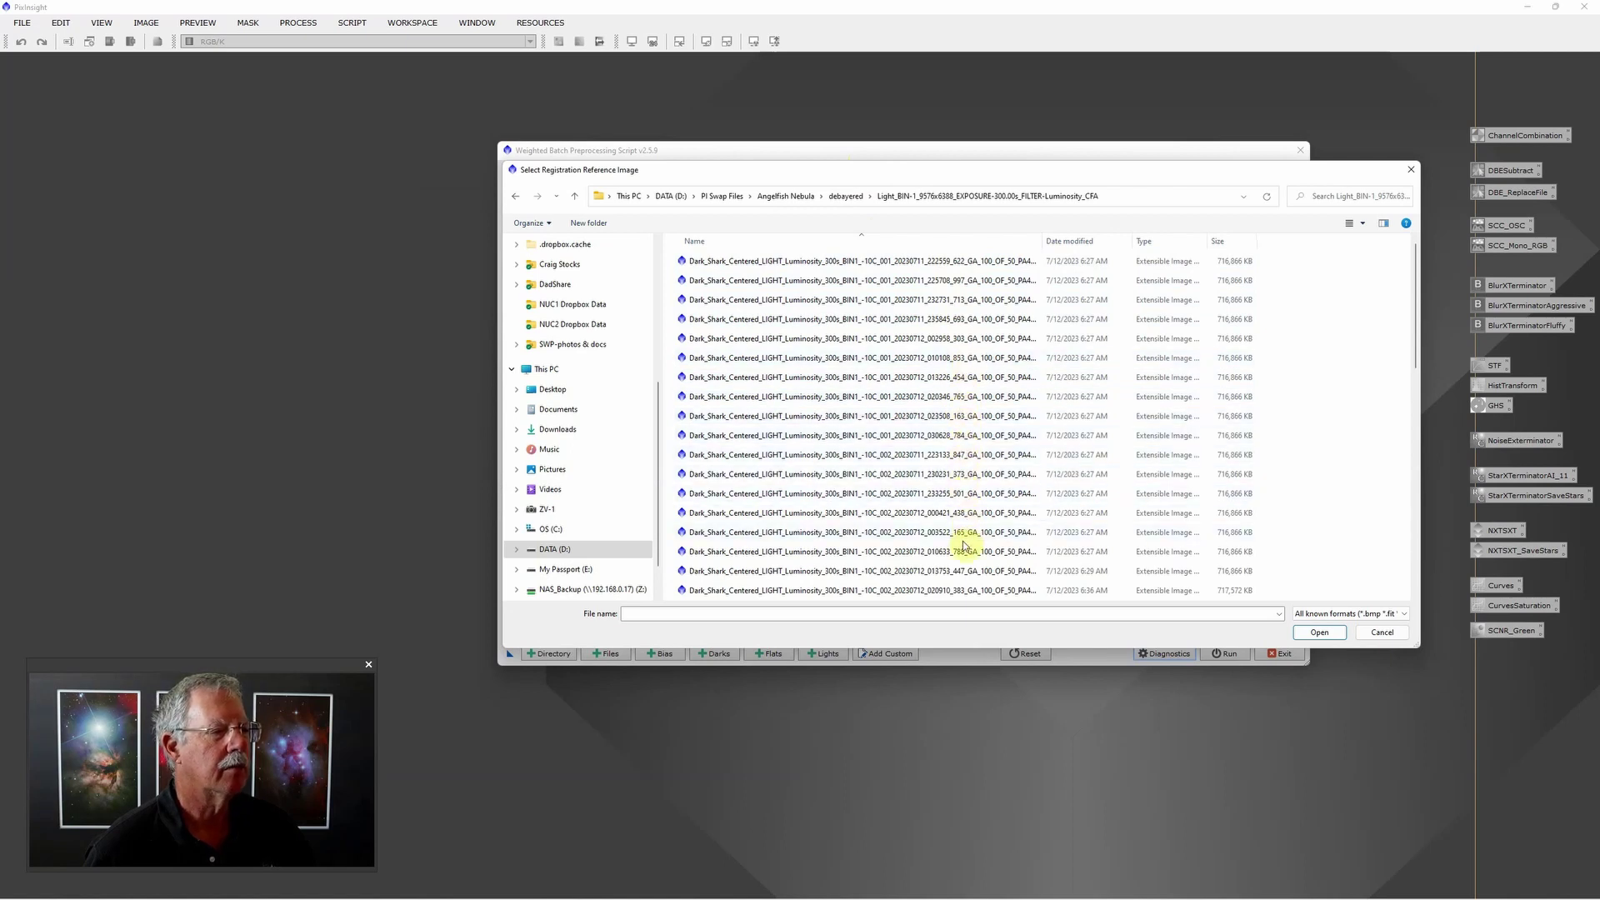
{"action": "left_click", "coordinate": [962, 590]}
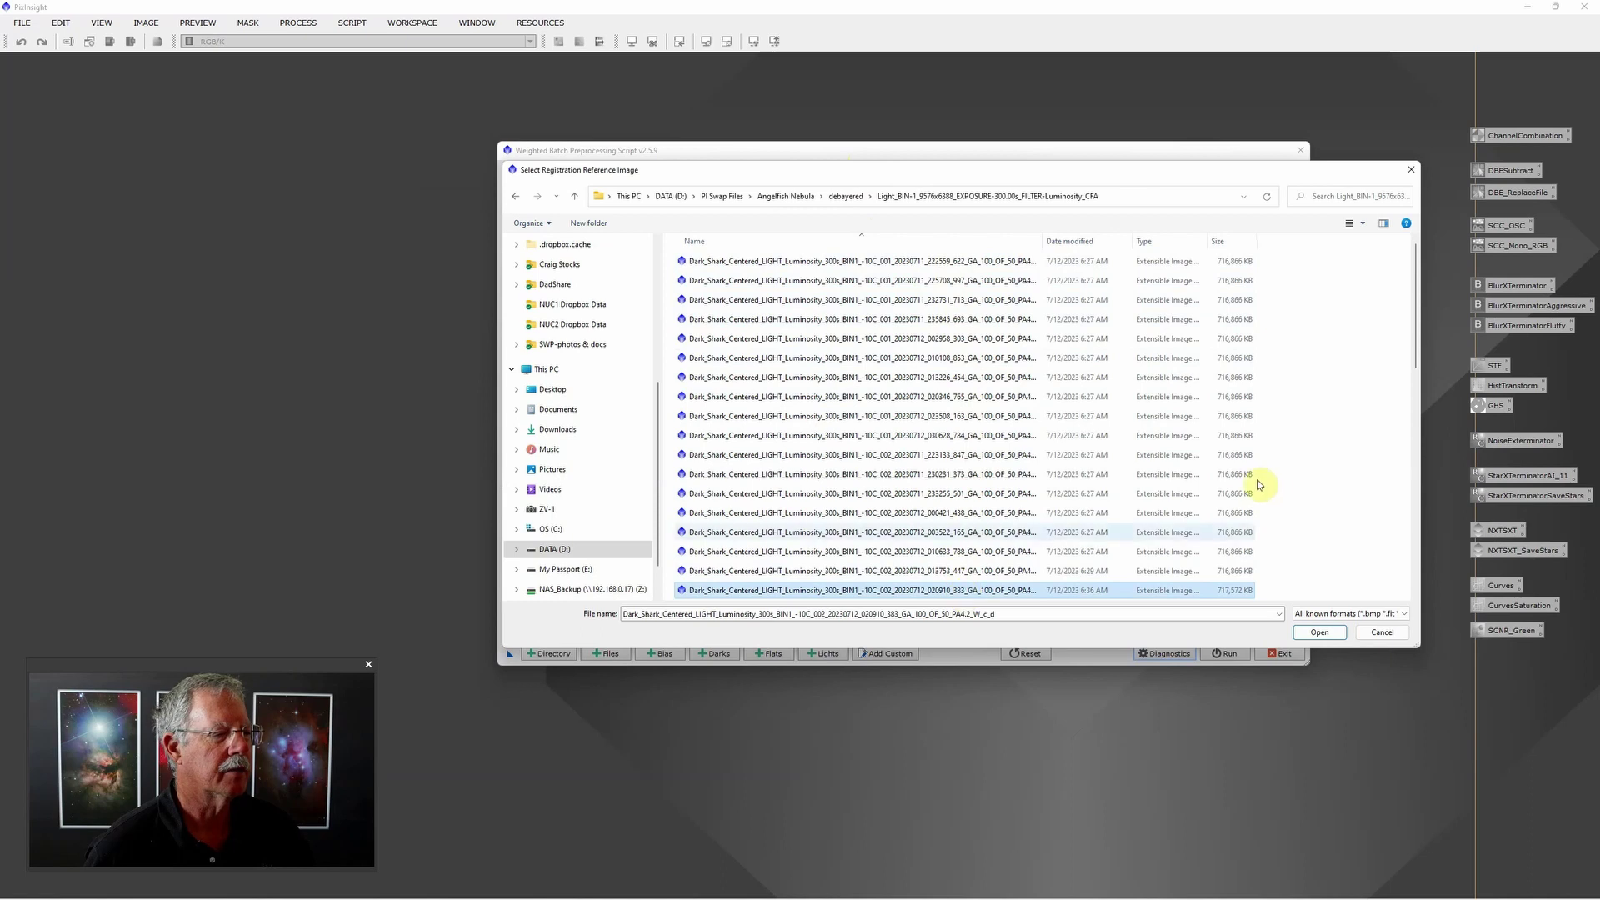
{"action": "left_click", "coordinate": [1314, 632]}
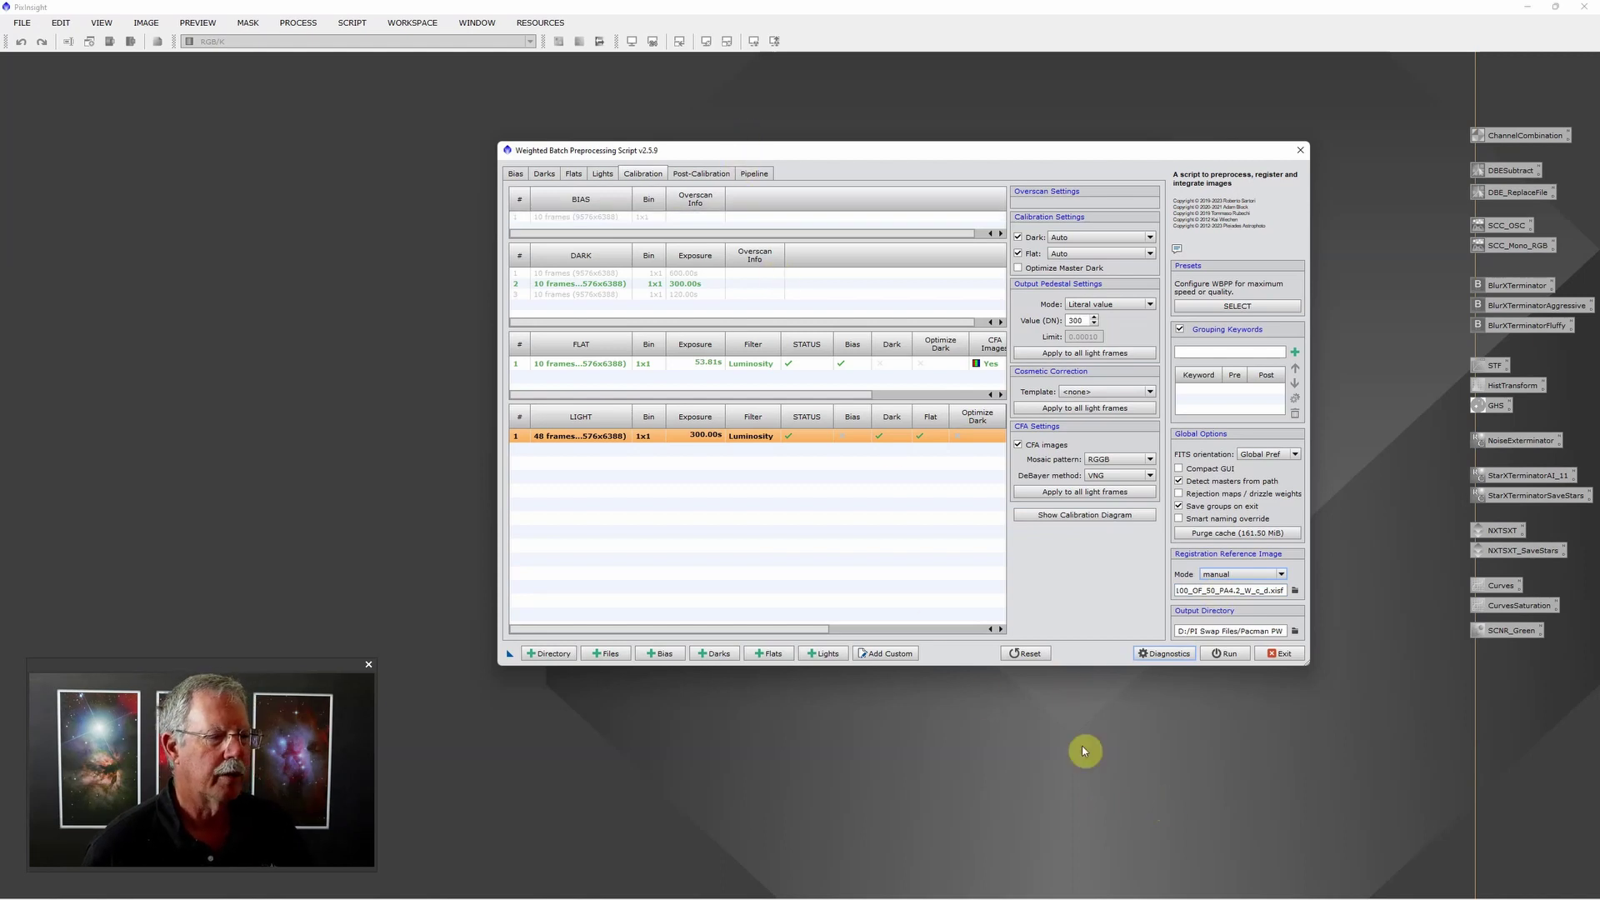
- Start the preprocessing run, cancel it at the diagnostic messages and exit the Weighted Batch Preprocessing script
{"action": "left_click", "coordinate": [1228, 654]}
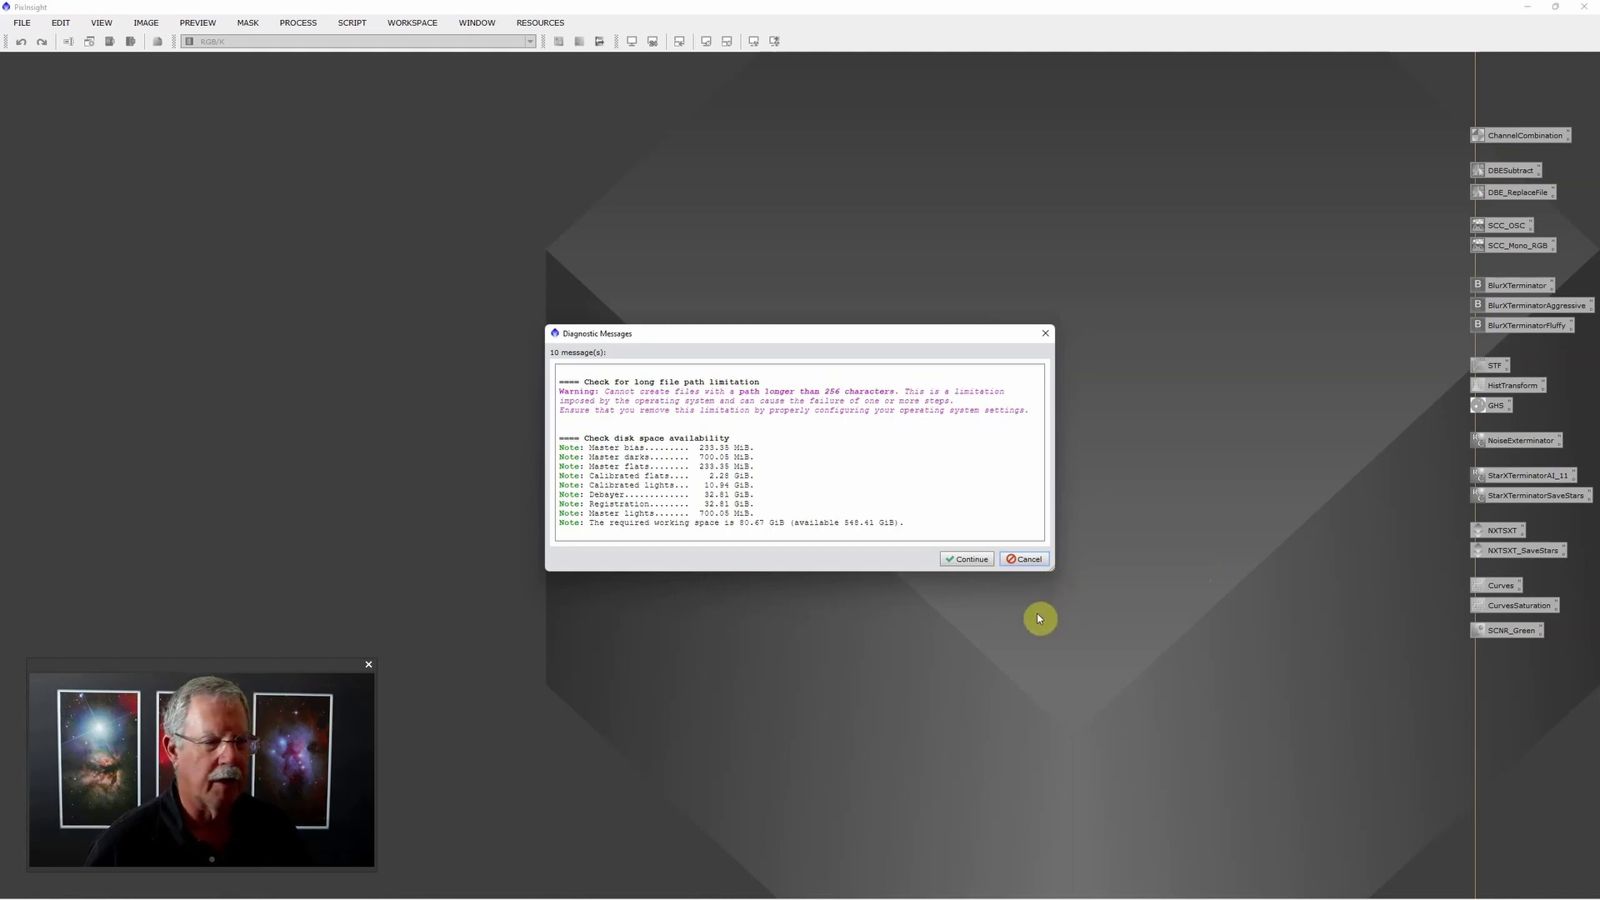
{"action": "left_click", "coordinate": [1027, 559]}
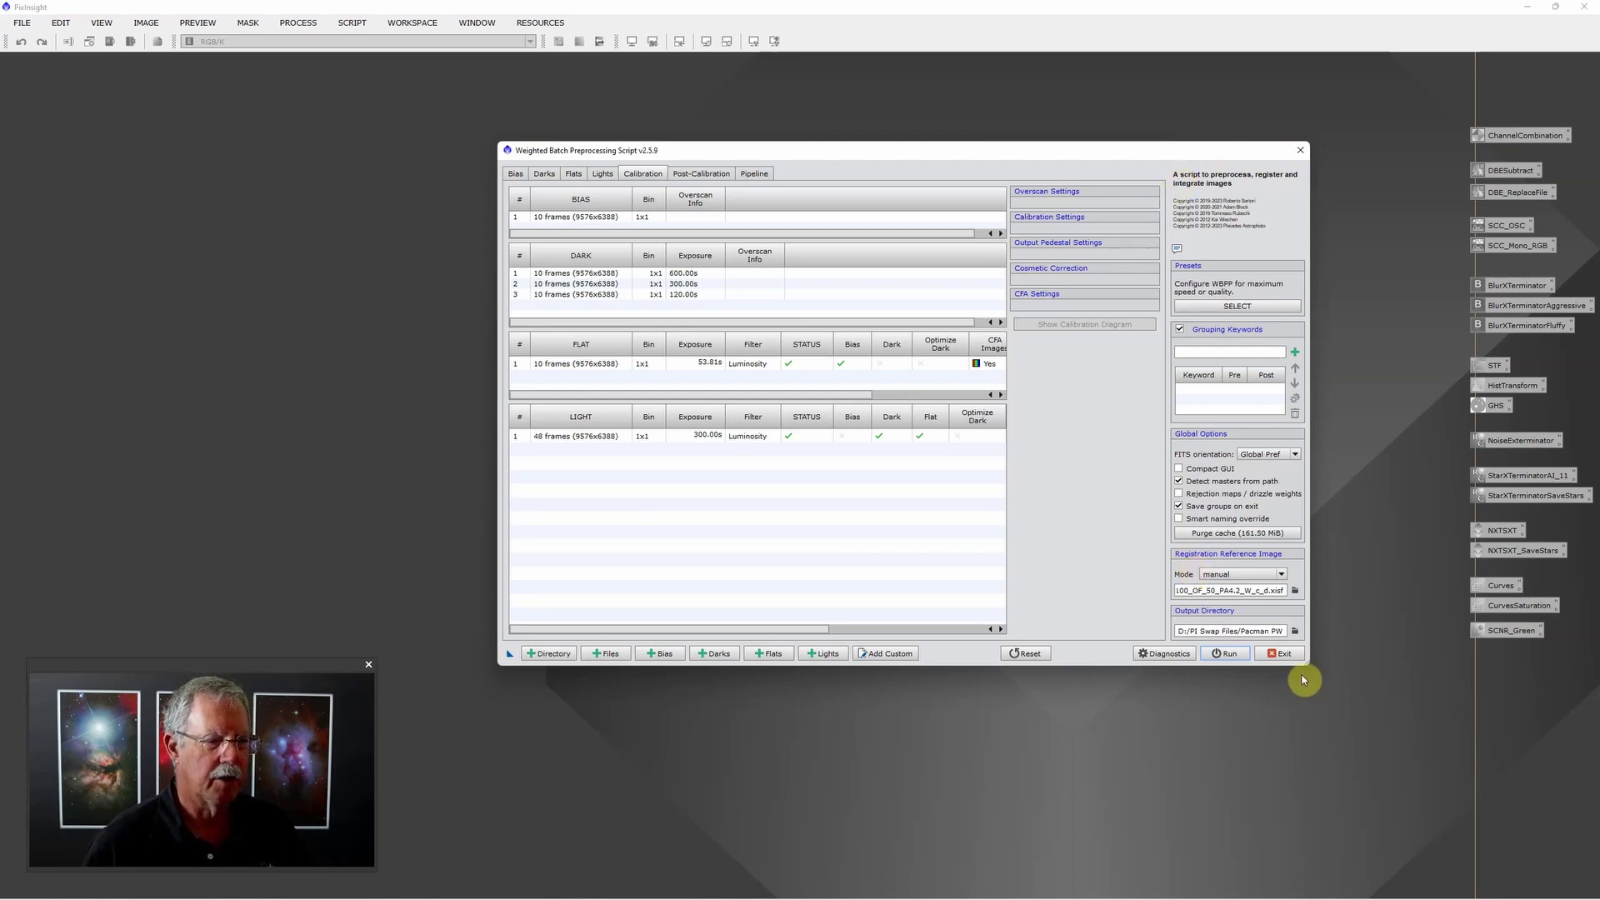
{"action": "left_click", "coordinate": [1288, 654]}
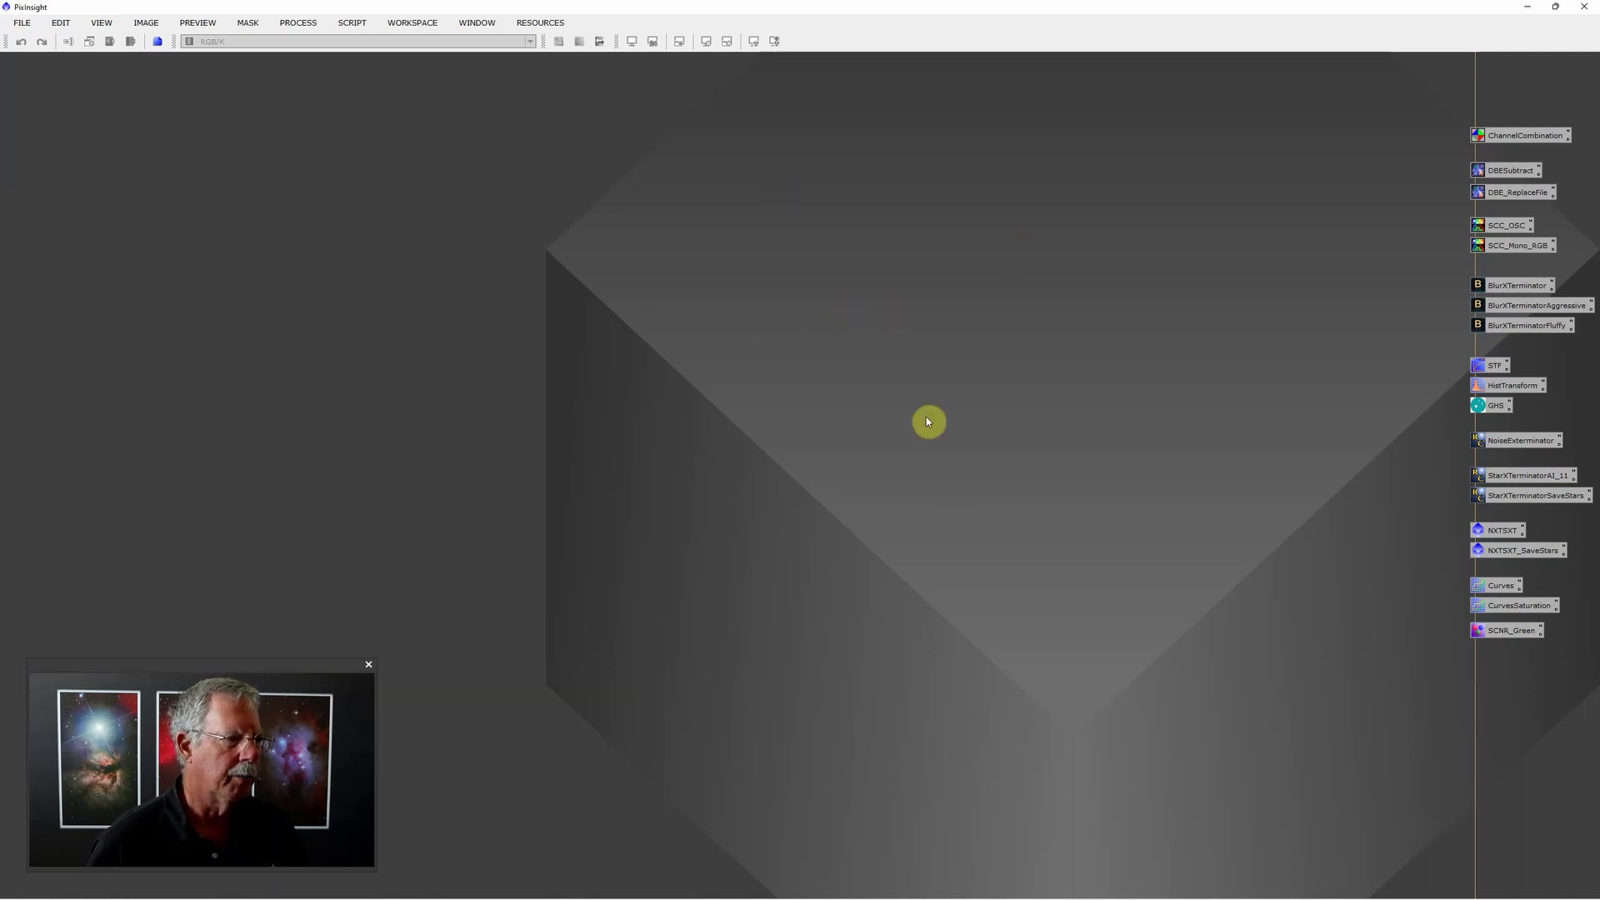
- Open masterLight_BIN-1_9576x6388_EXPOSURE-300.00s_FILTER-Luminosity_RGB from the Angelfish Nebula master folder and auto-stretch its display near the workspace centre
{"action": "double_click", "coordinate": [767, 340]}
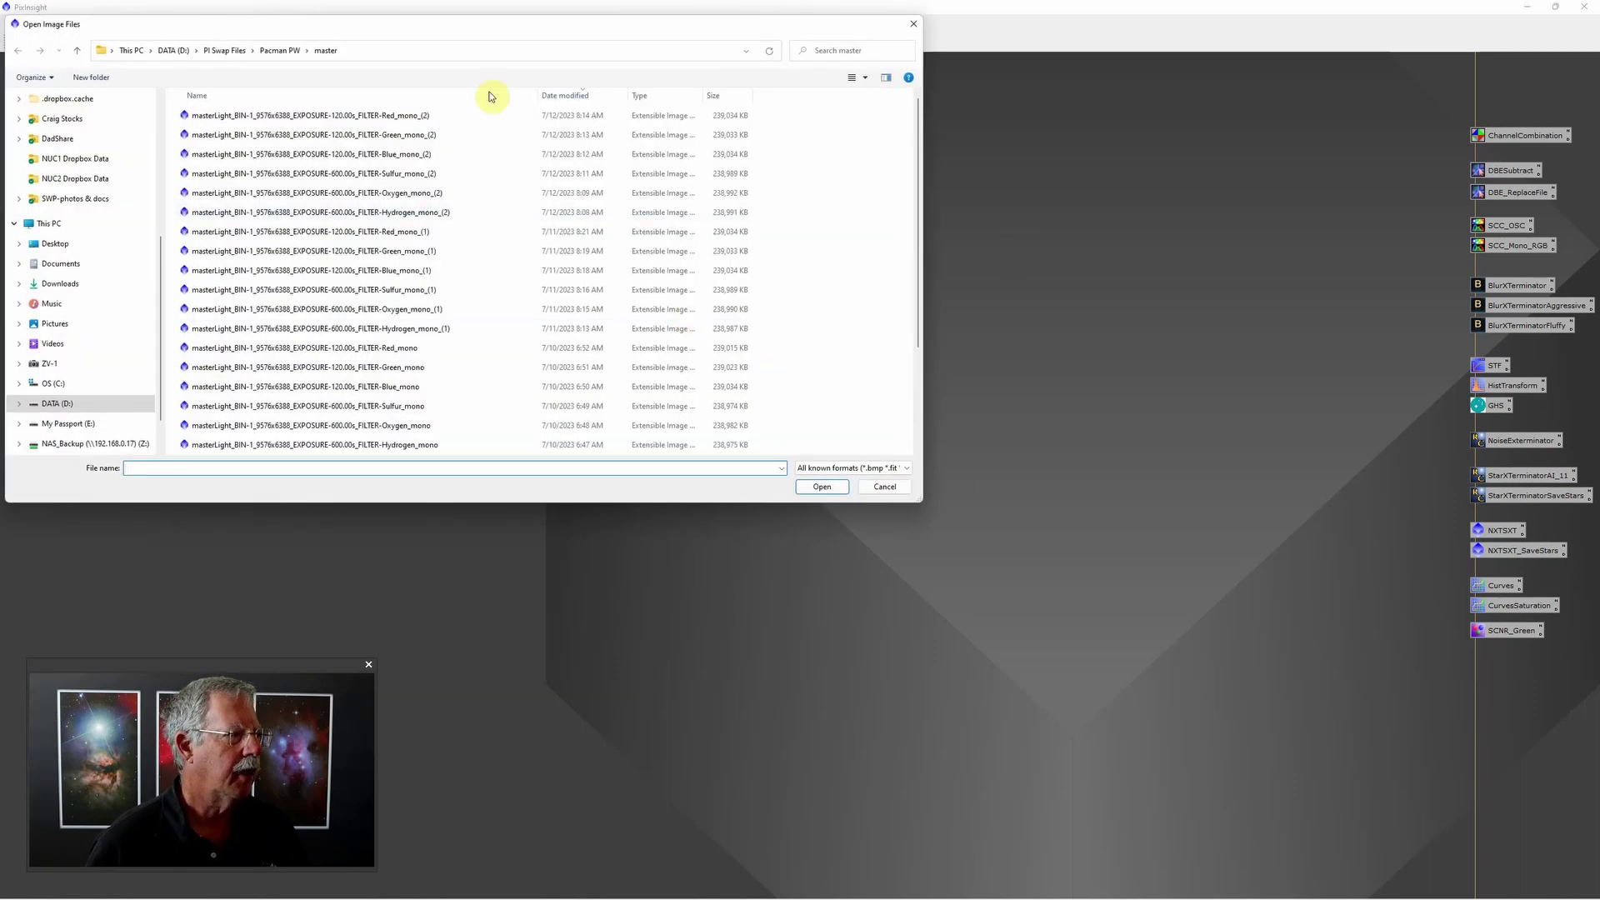
{"action": "left_click", "coordinate": [225, 52]}
{"action": "double_click", "coordinate": [232, 134]}
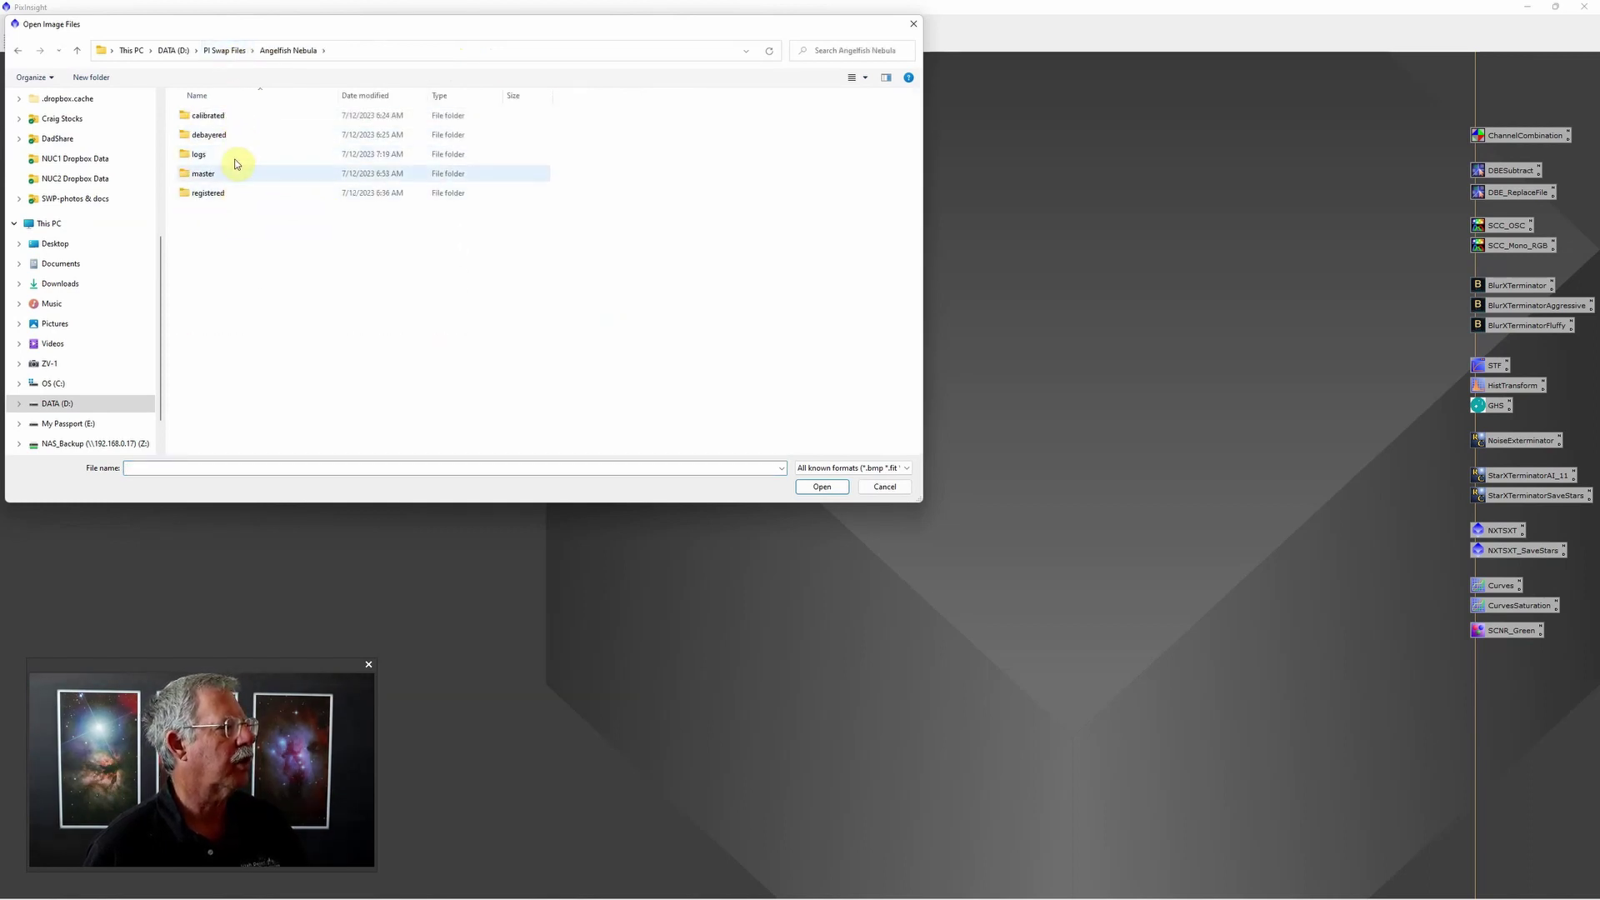
{"action": "double_click", "coordinate": [218, 174]}
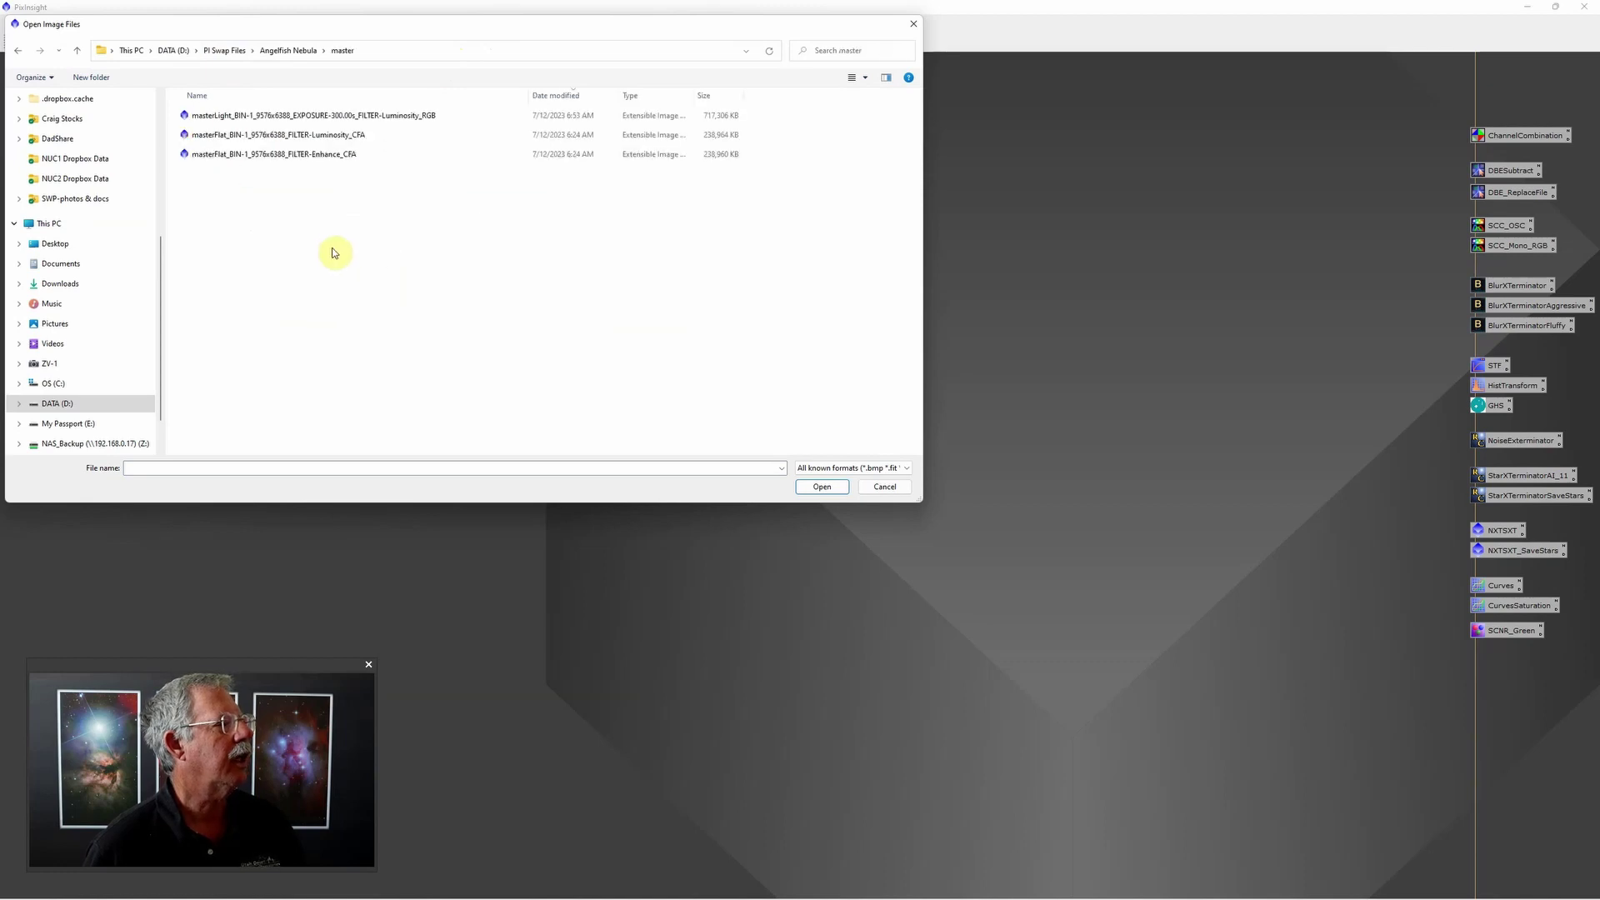
{"action": "left_click", "coordinate": [273, 119]}
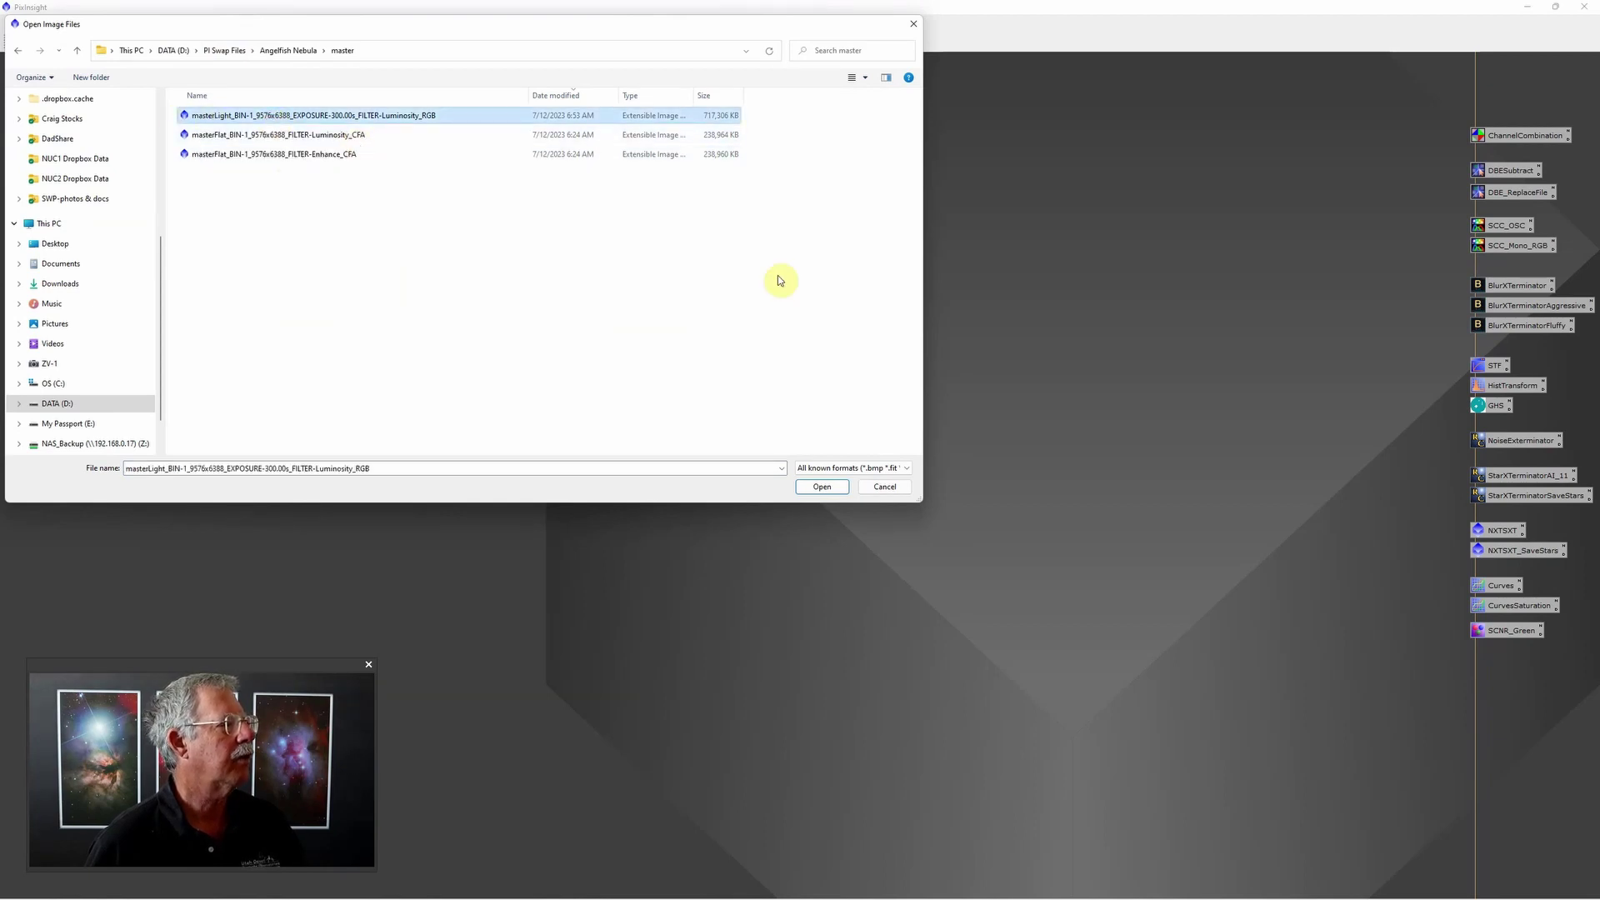
{"action": "left_click", "coordinate": [823, 483]}
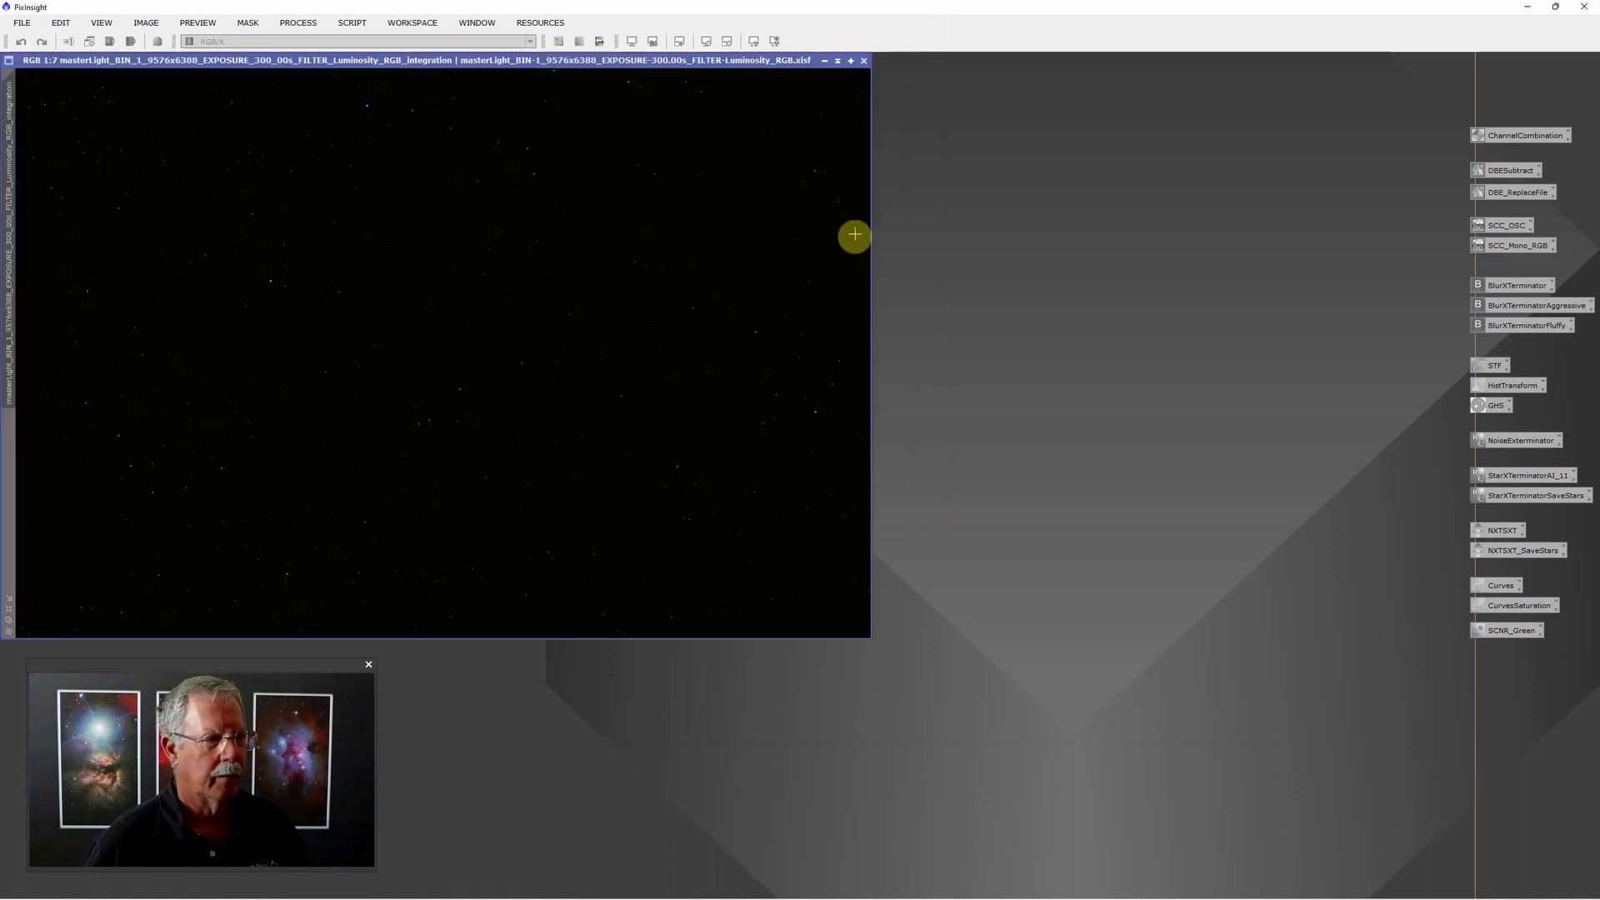
{"action": "left_click_drag", "start_coordinate": [663, 60], "coordinate": [935, 121]}
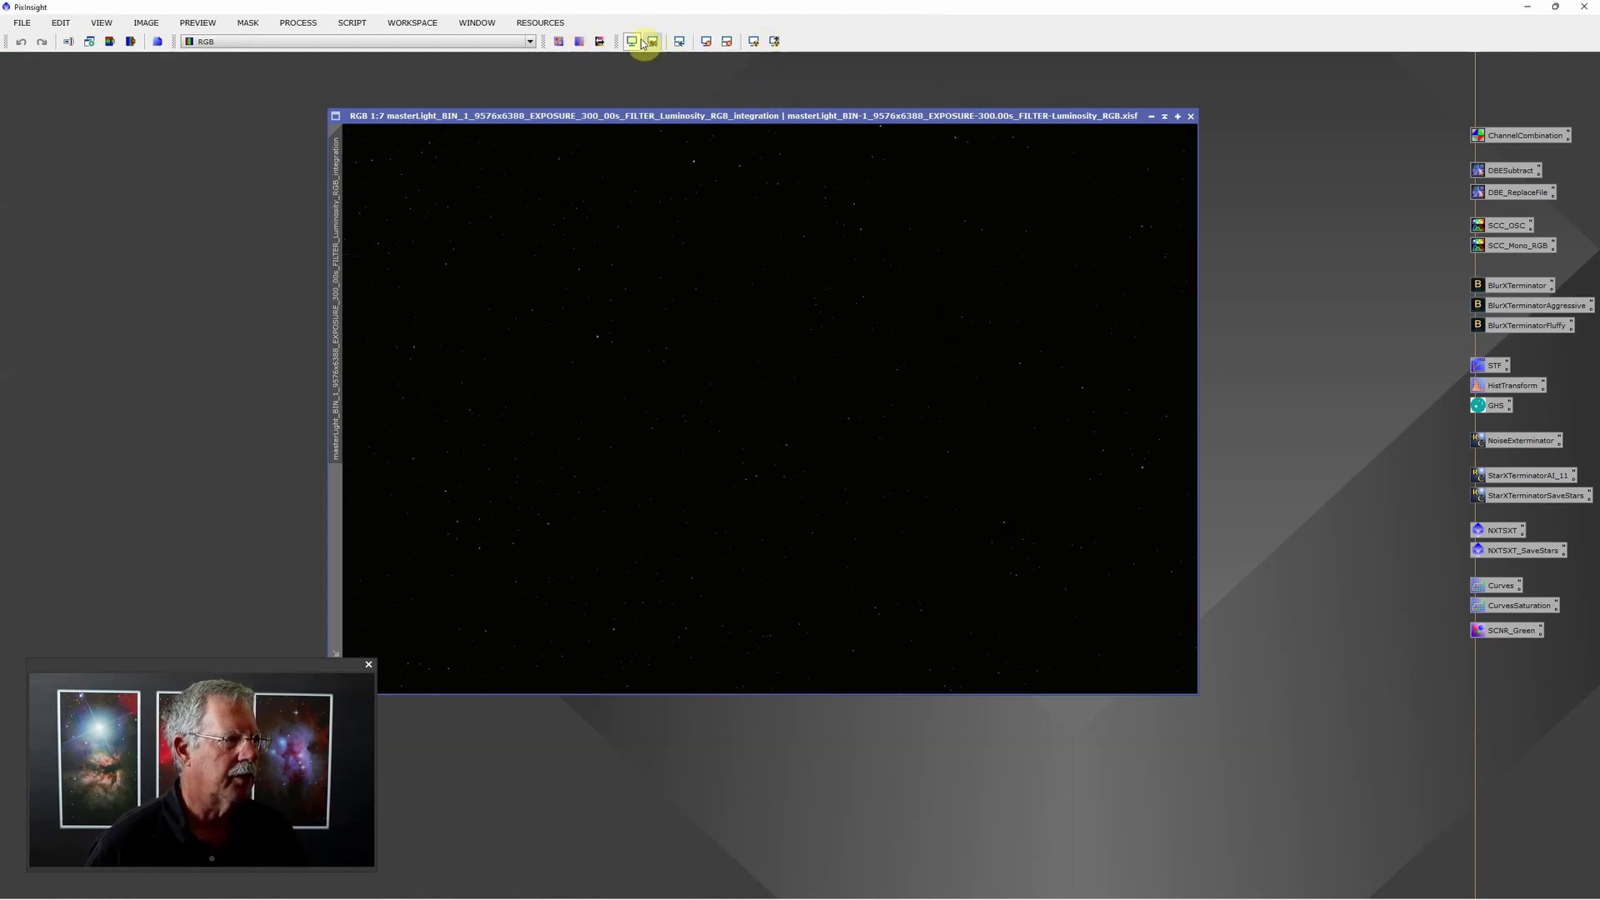
{"action": "left_click", "coordinate": [753, 42]}
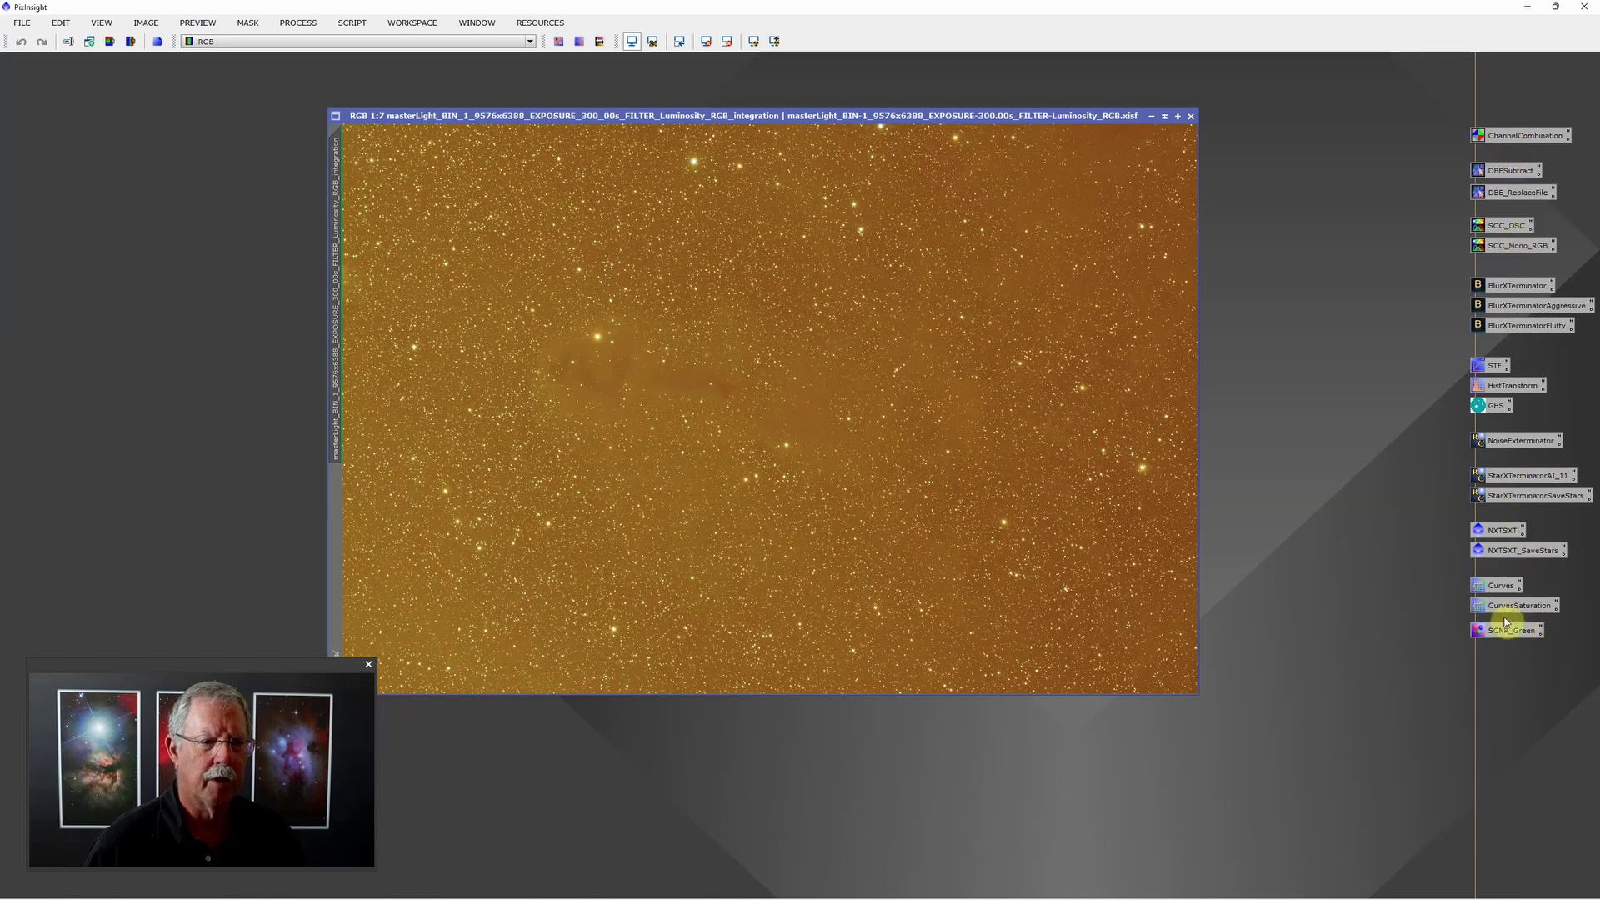
- Run DynamicBackgroundExtraction on the master light from the saved DBESubtract process, using Subtraction correction, discarding the background model and replacing the target image
{"action": "double_click", "coordinate": [1518, 174]}
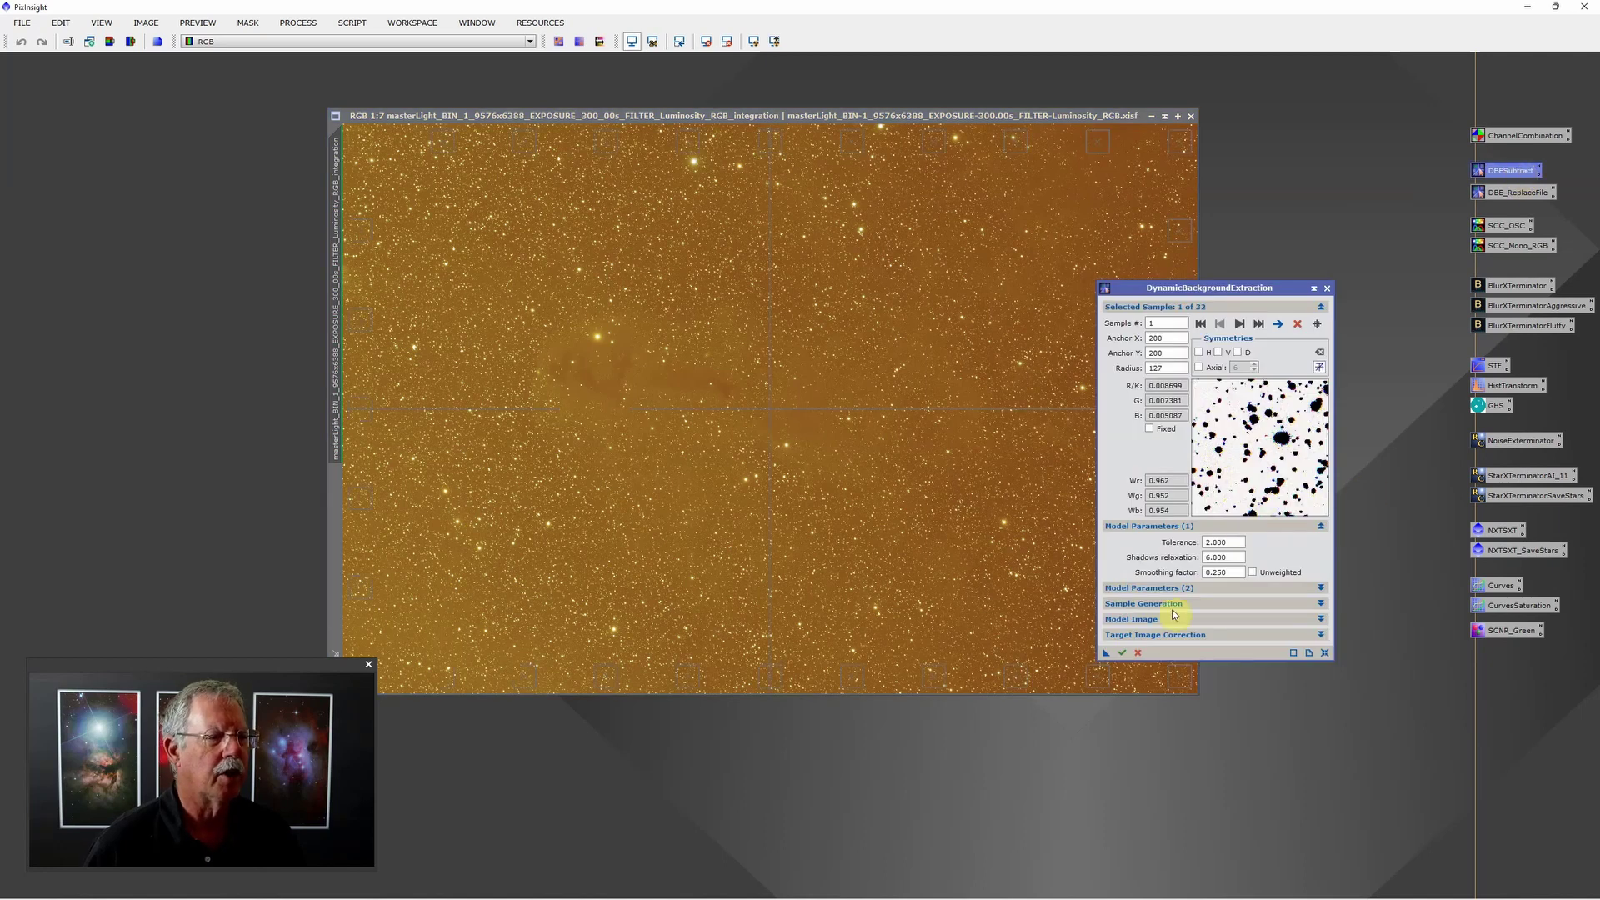
{"action": "left_click", "coordinate": [1318, 586]}
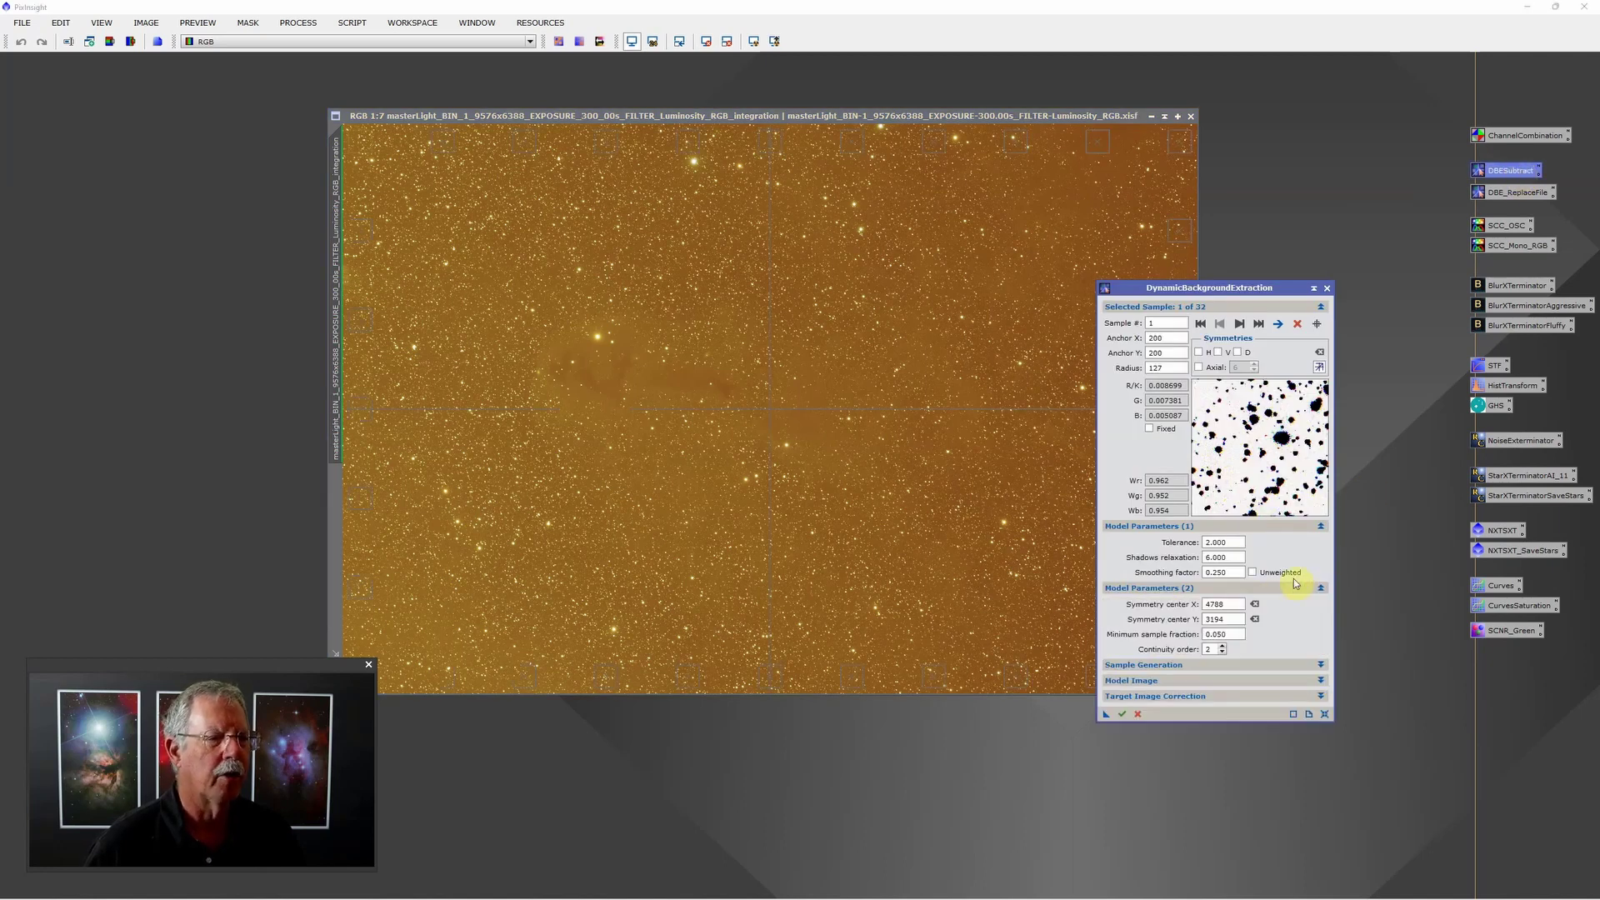
{"action": "mouse_move", "coordinate": [1227, 543]}
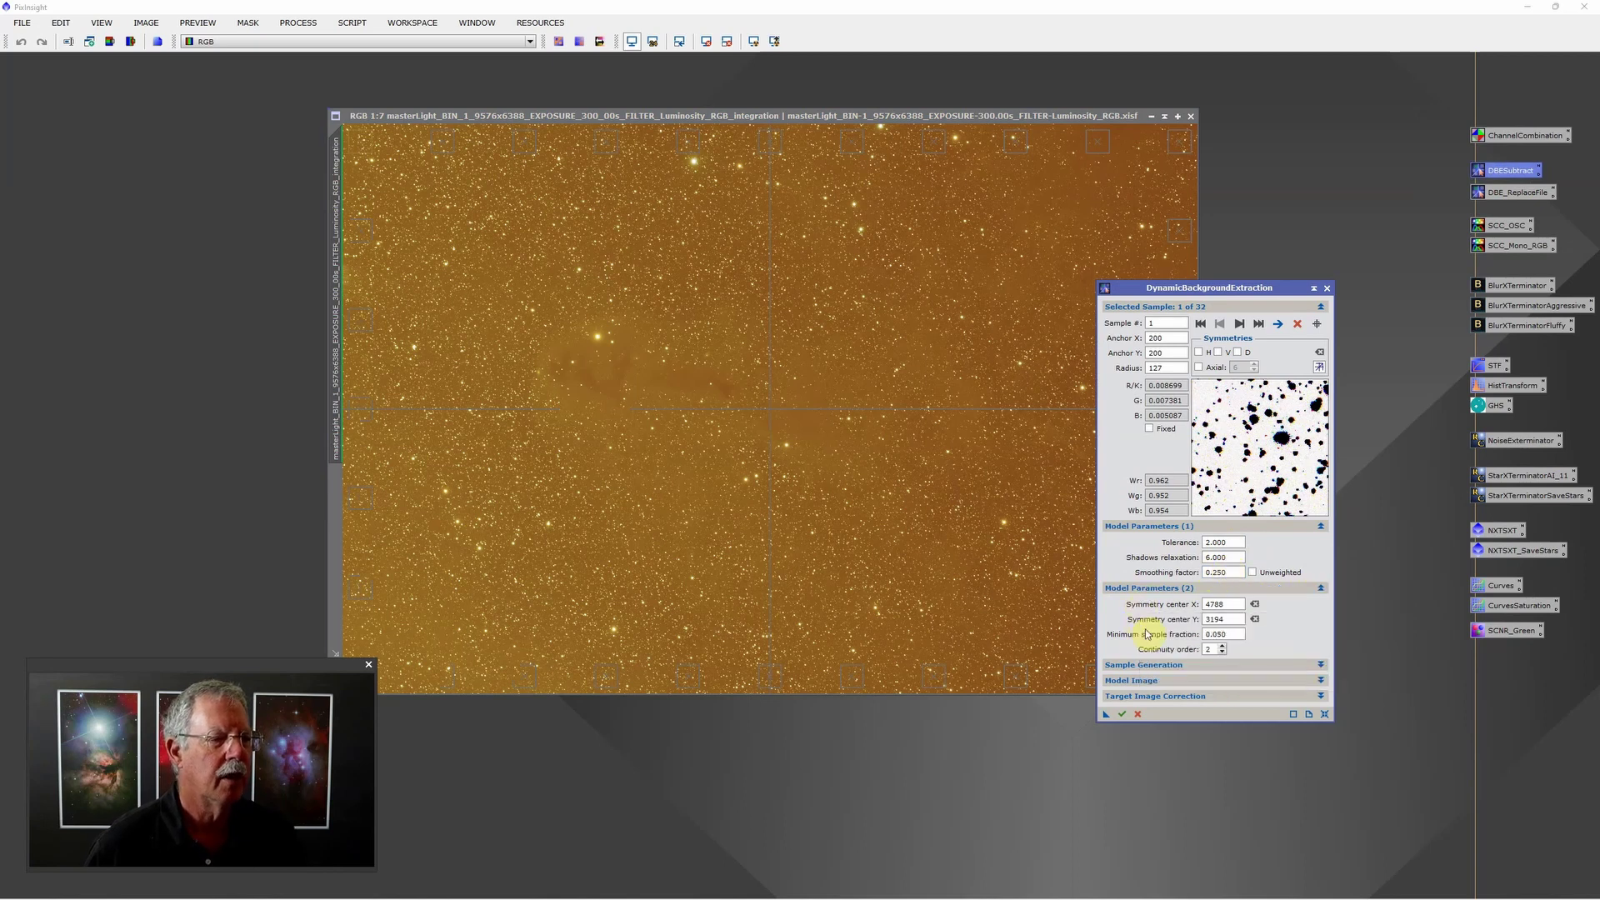
{"action": "left_click", "coordinate": [1321, 697]}
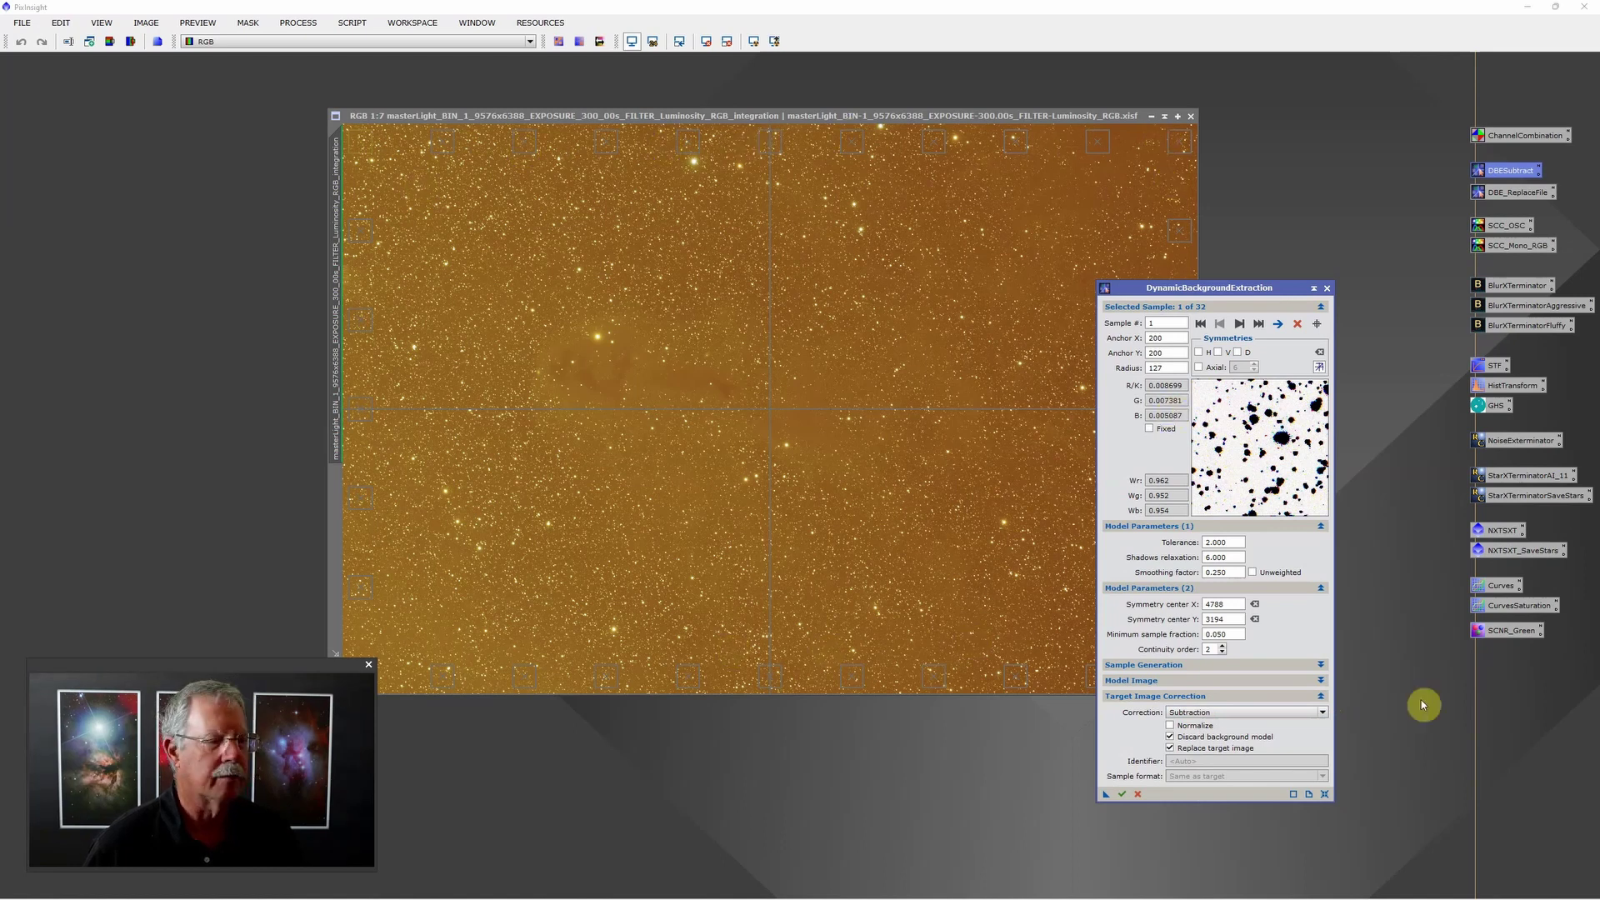
{"action": "left_click", "coordinate": [1122, 794]}
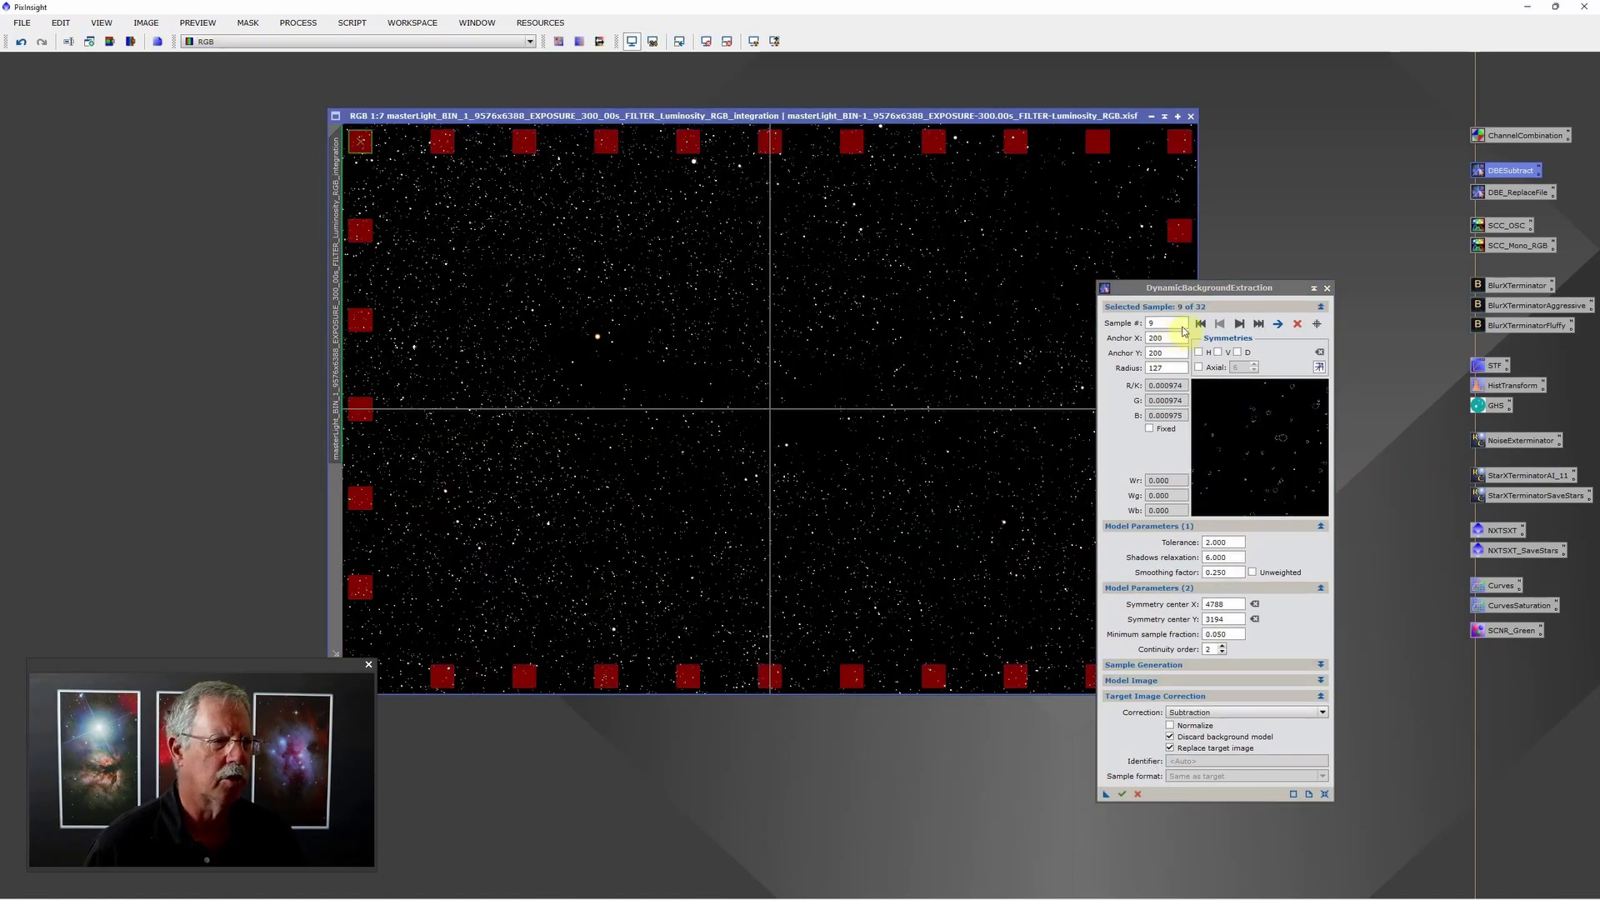
- End the DynamicBackgroundExtraction session and recompute the auto-stretch of the background-corrected master light
{"action": "left_click", "coordinate": [1328, 289]}
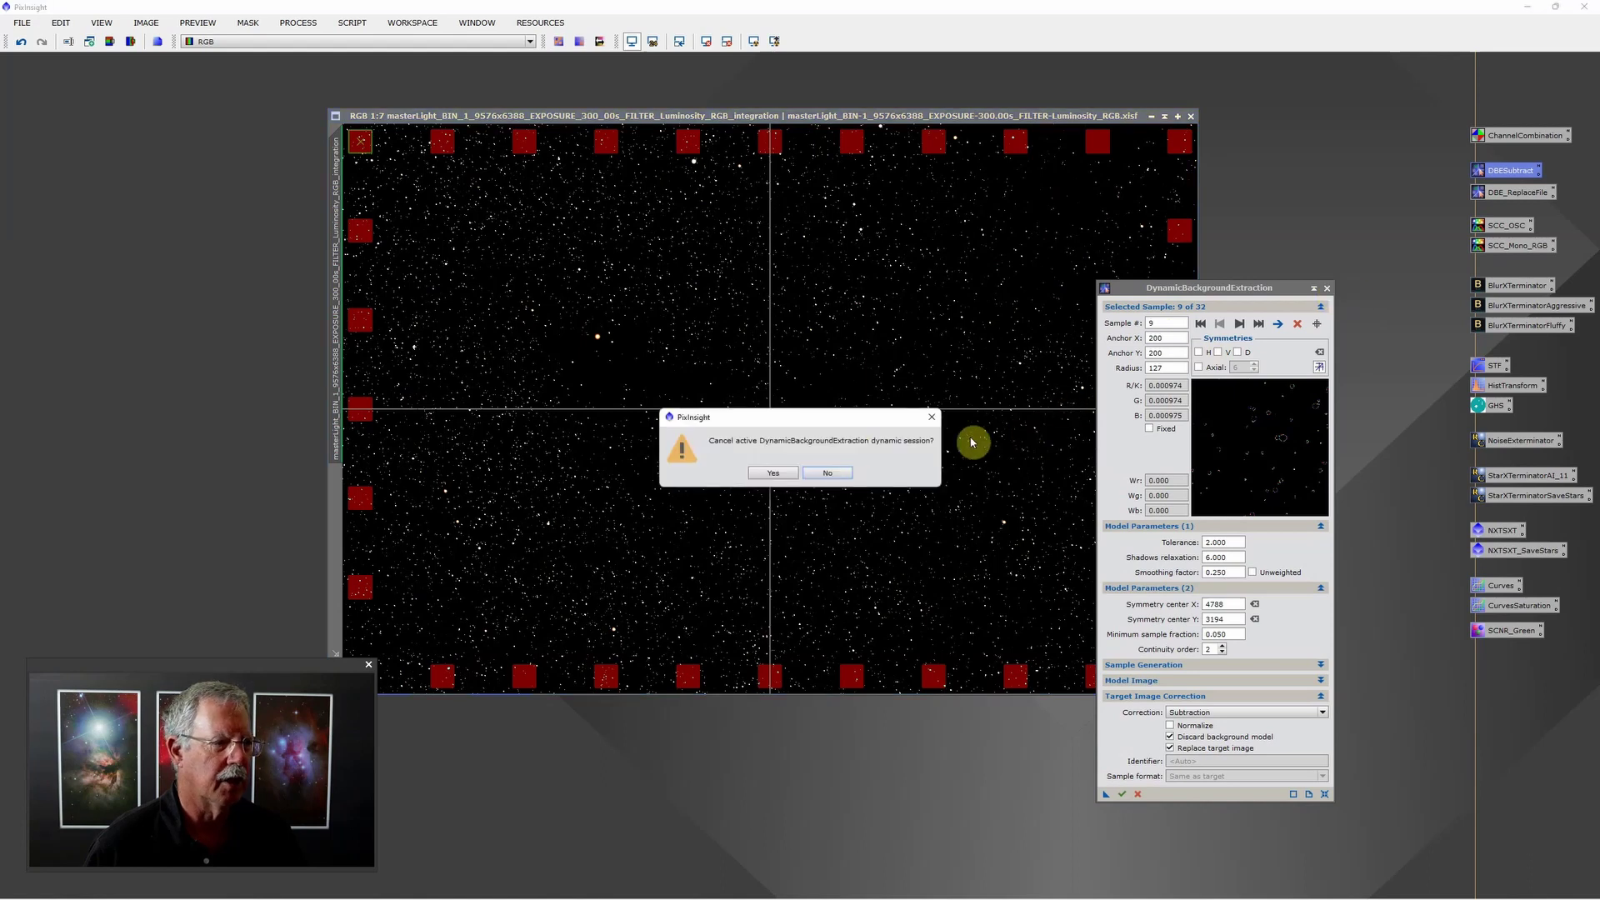
{"action": "left_click", "coordinate": [772, 475]}
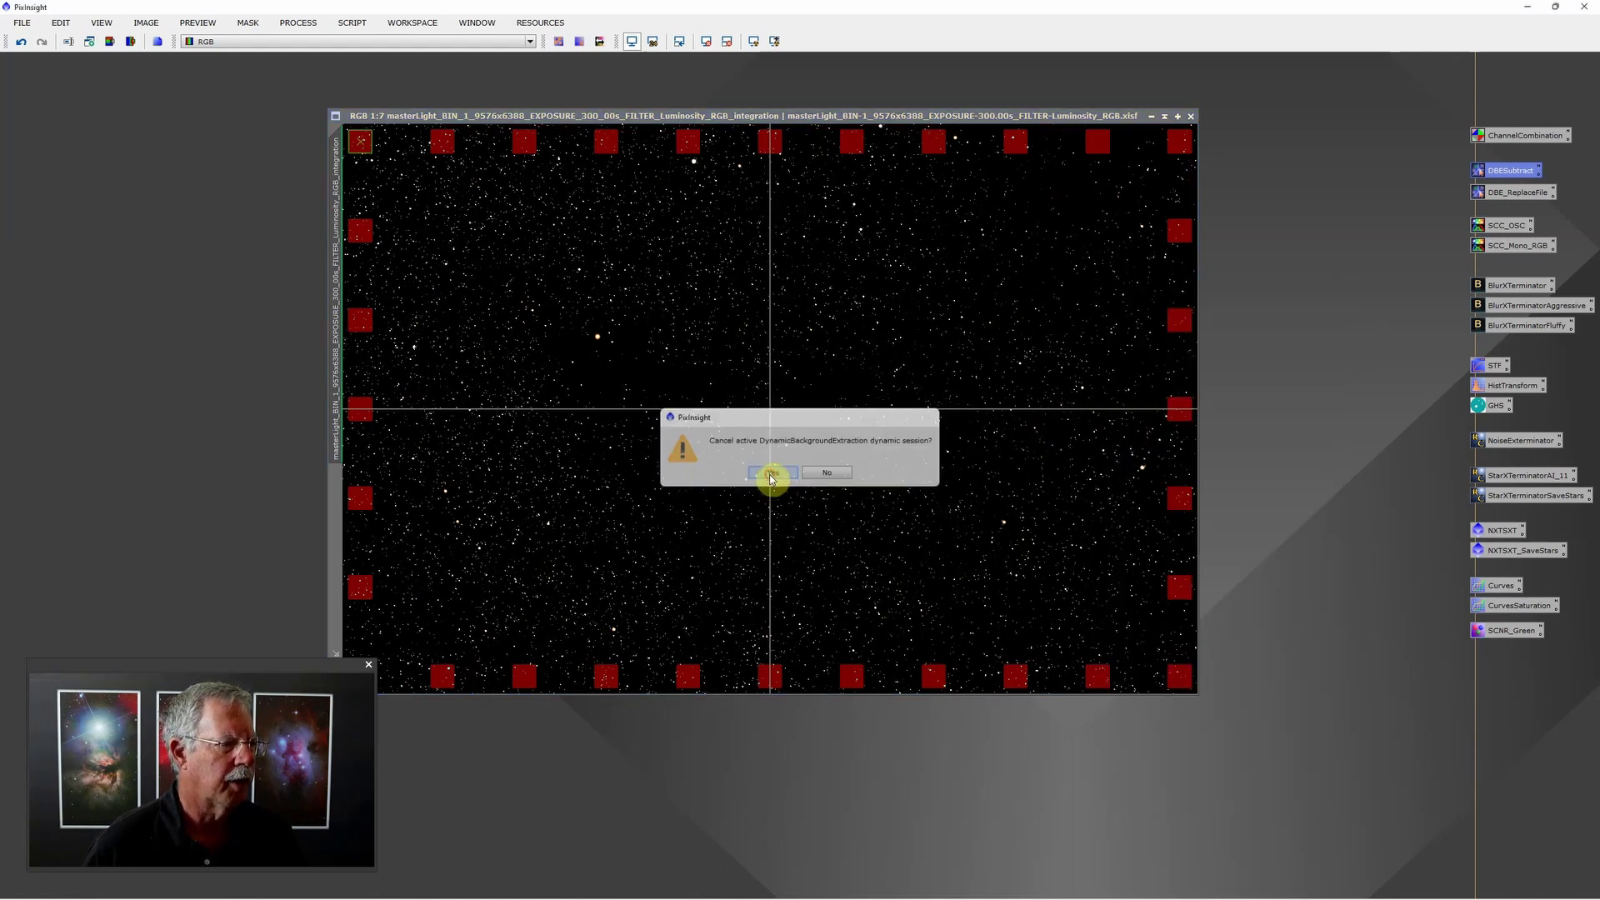
{"action": "left_click", "coordinate": [754, 42]}
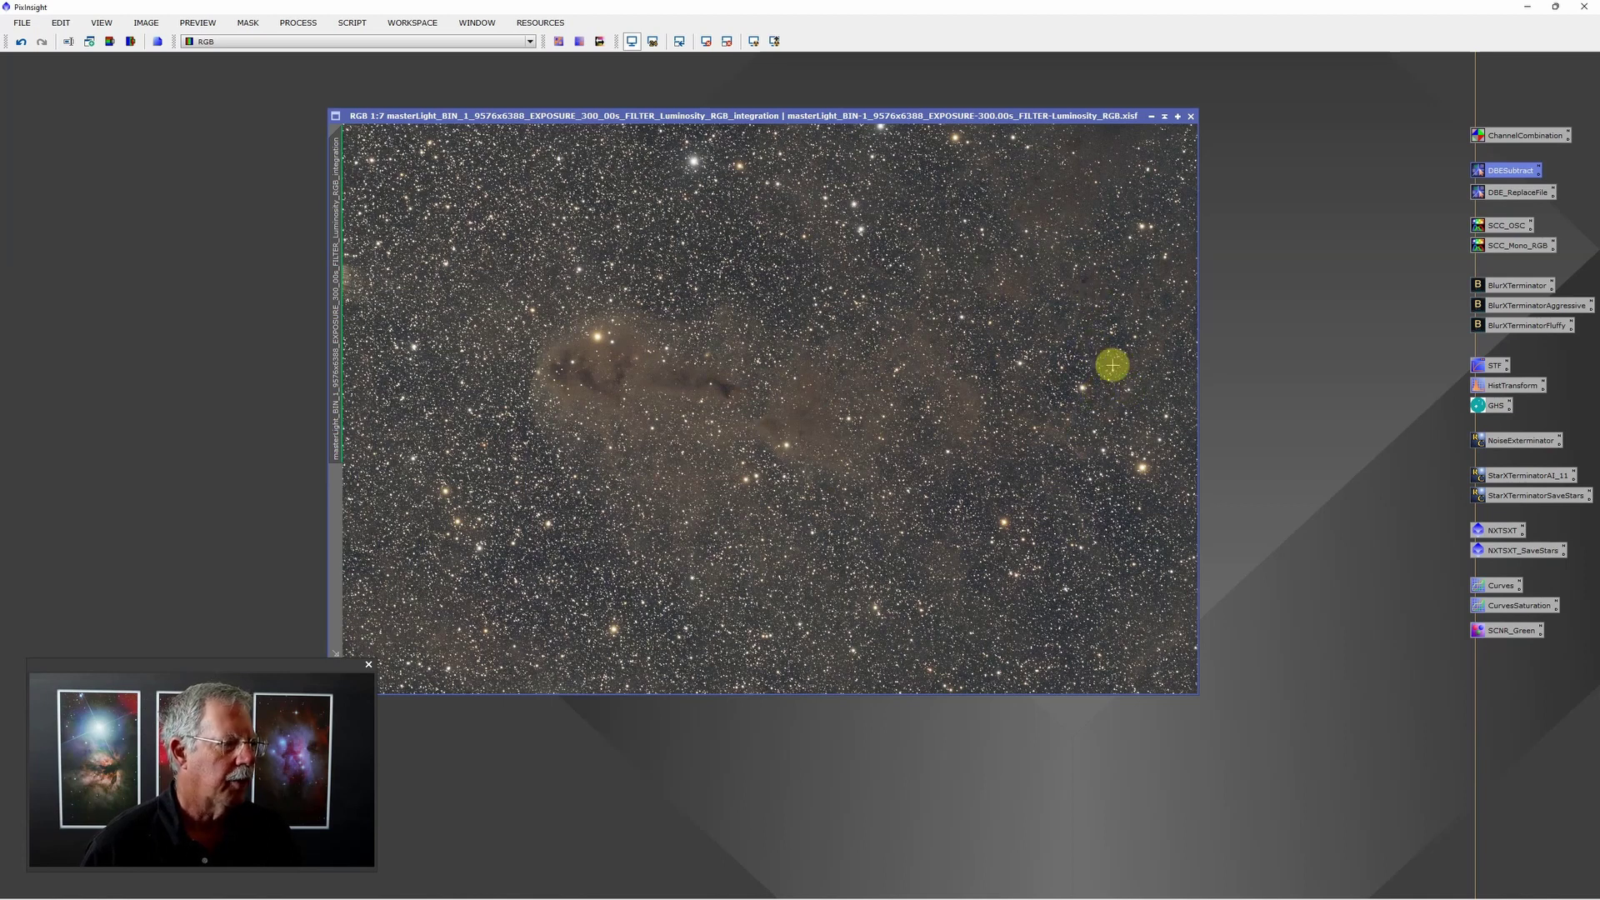
- Color-calibrate the master light with the saved SCC_OSC process, using the Average Spiral Galaxy white reference, and recompute its auto-stretch
{"action": "left_click", "coordinate": [1510, 228]}
{"action": "double_click", "coordinate": [1510, 227]}
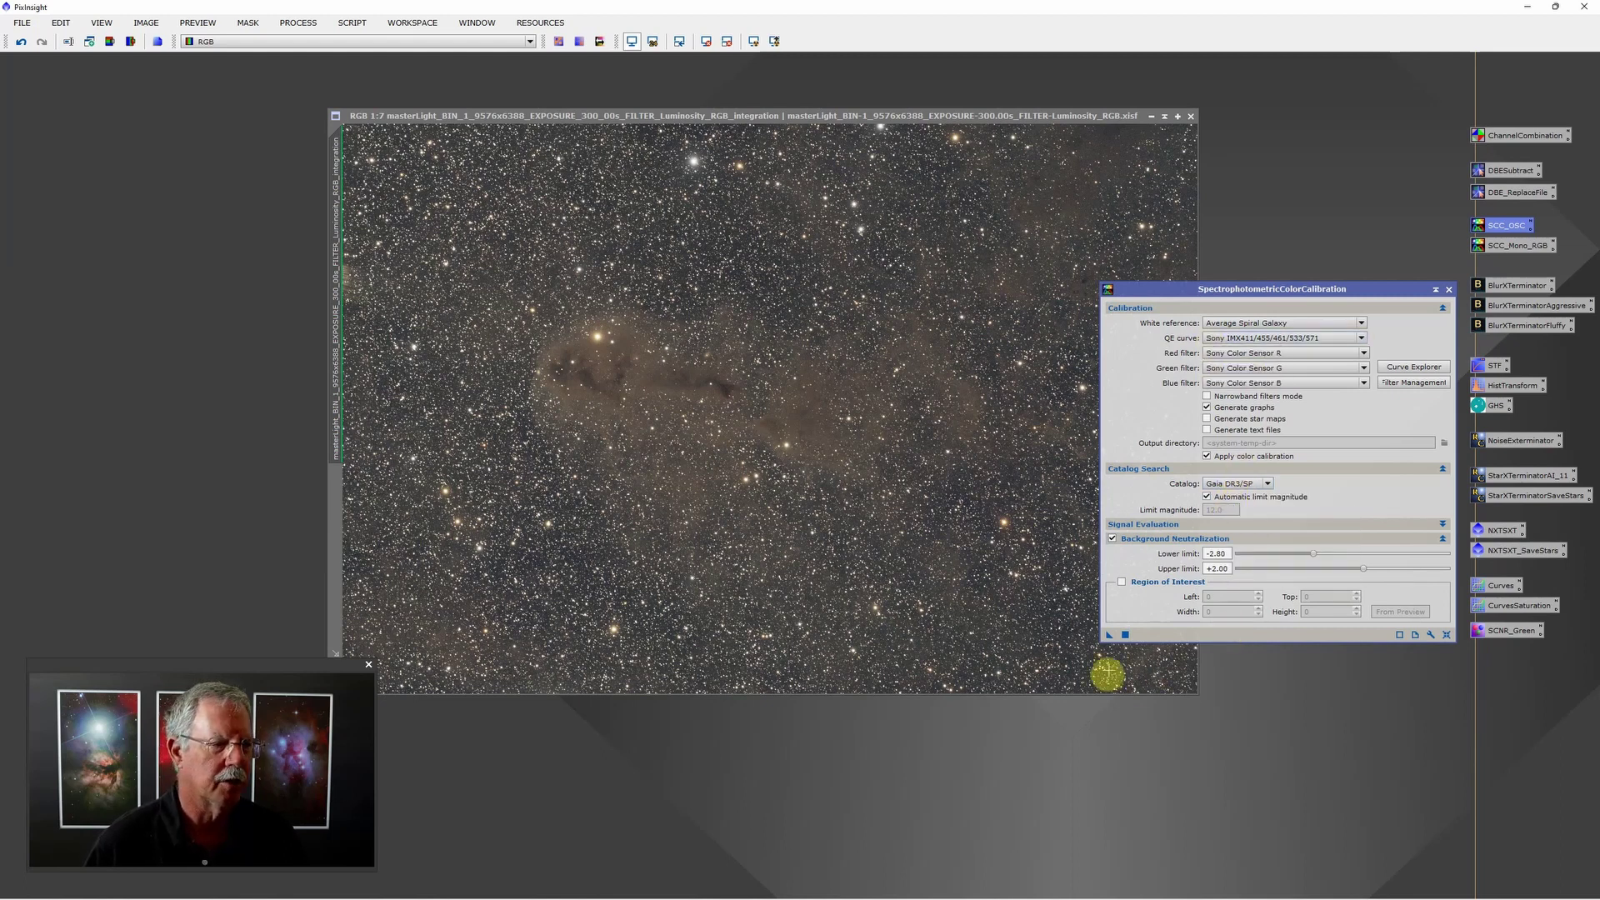
{"action": "left_click", "coordinate": [1448, 290]}
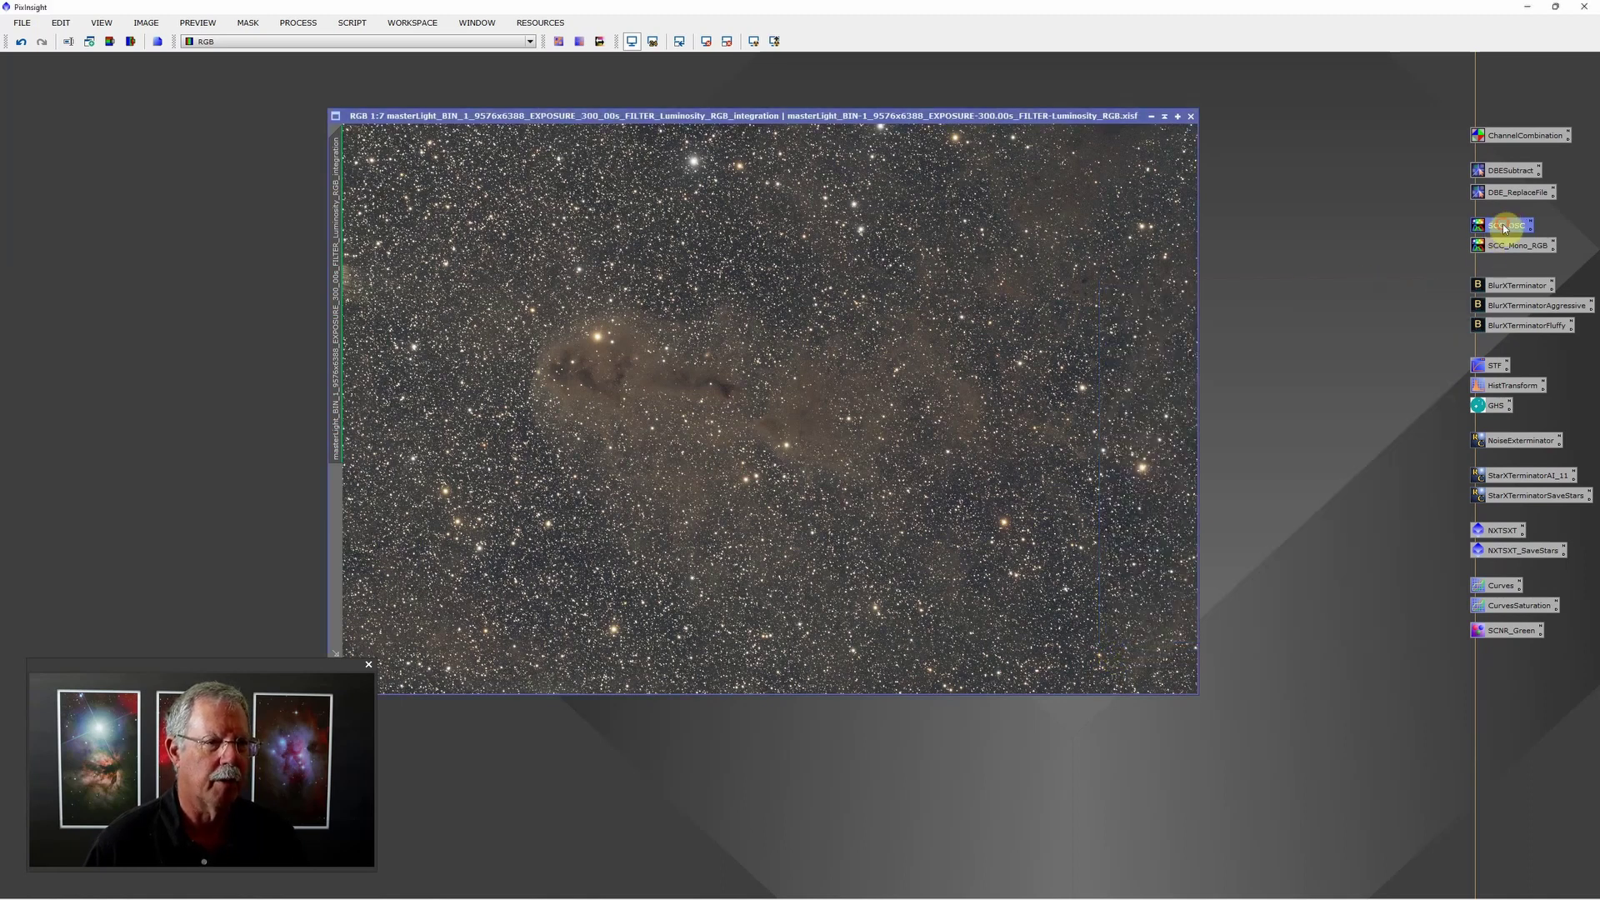
{"action": "left_click_drag", "start_coordinate": [1504, 227], "coordinate": [840, 405]}
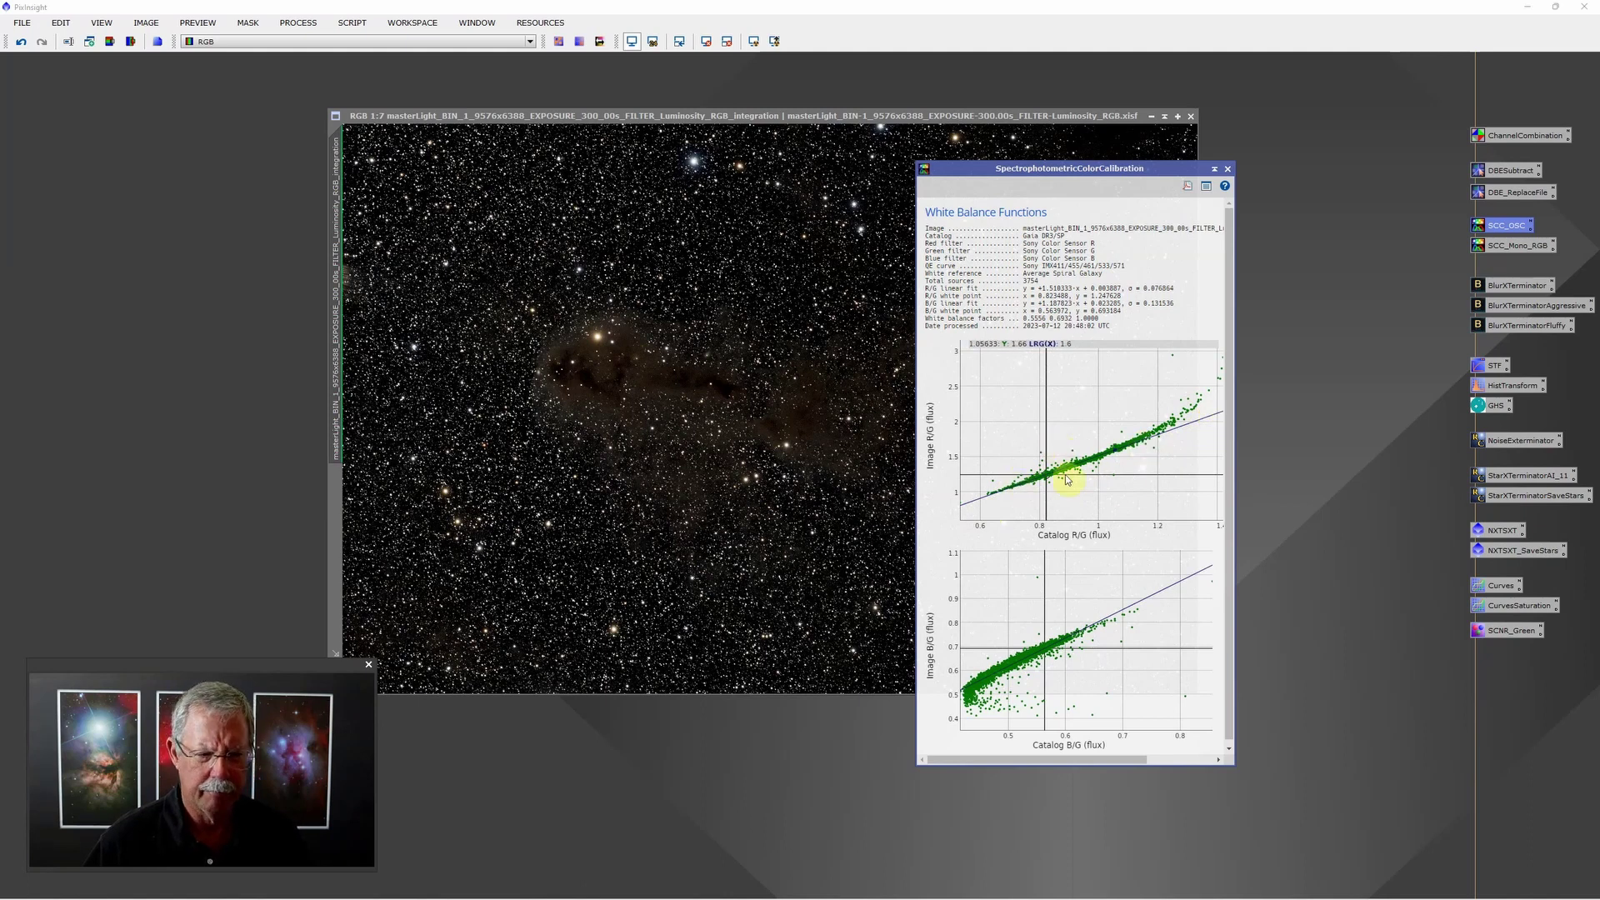
{"action": "left_click", "coordinate": [1229, 170]}
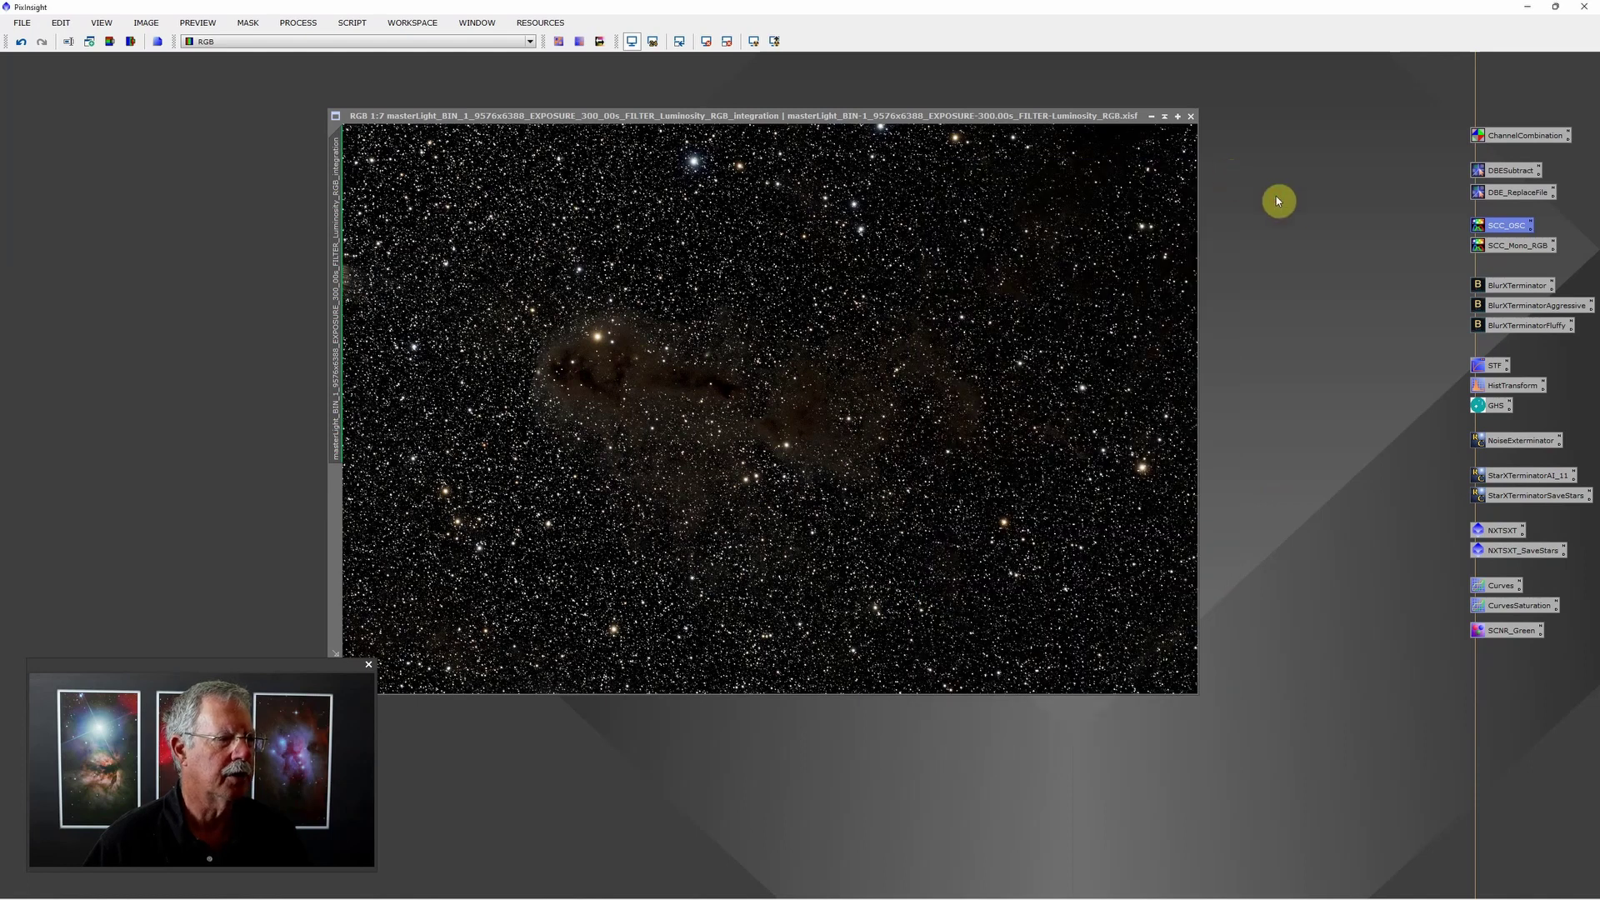
{"action": "left_click", "coordinate": [753, 42]}
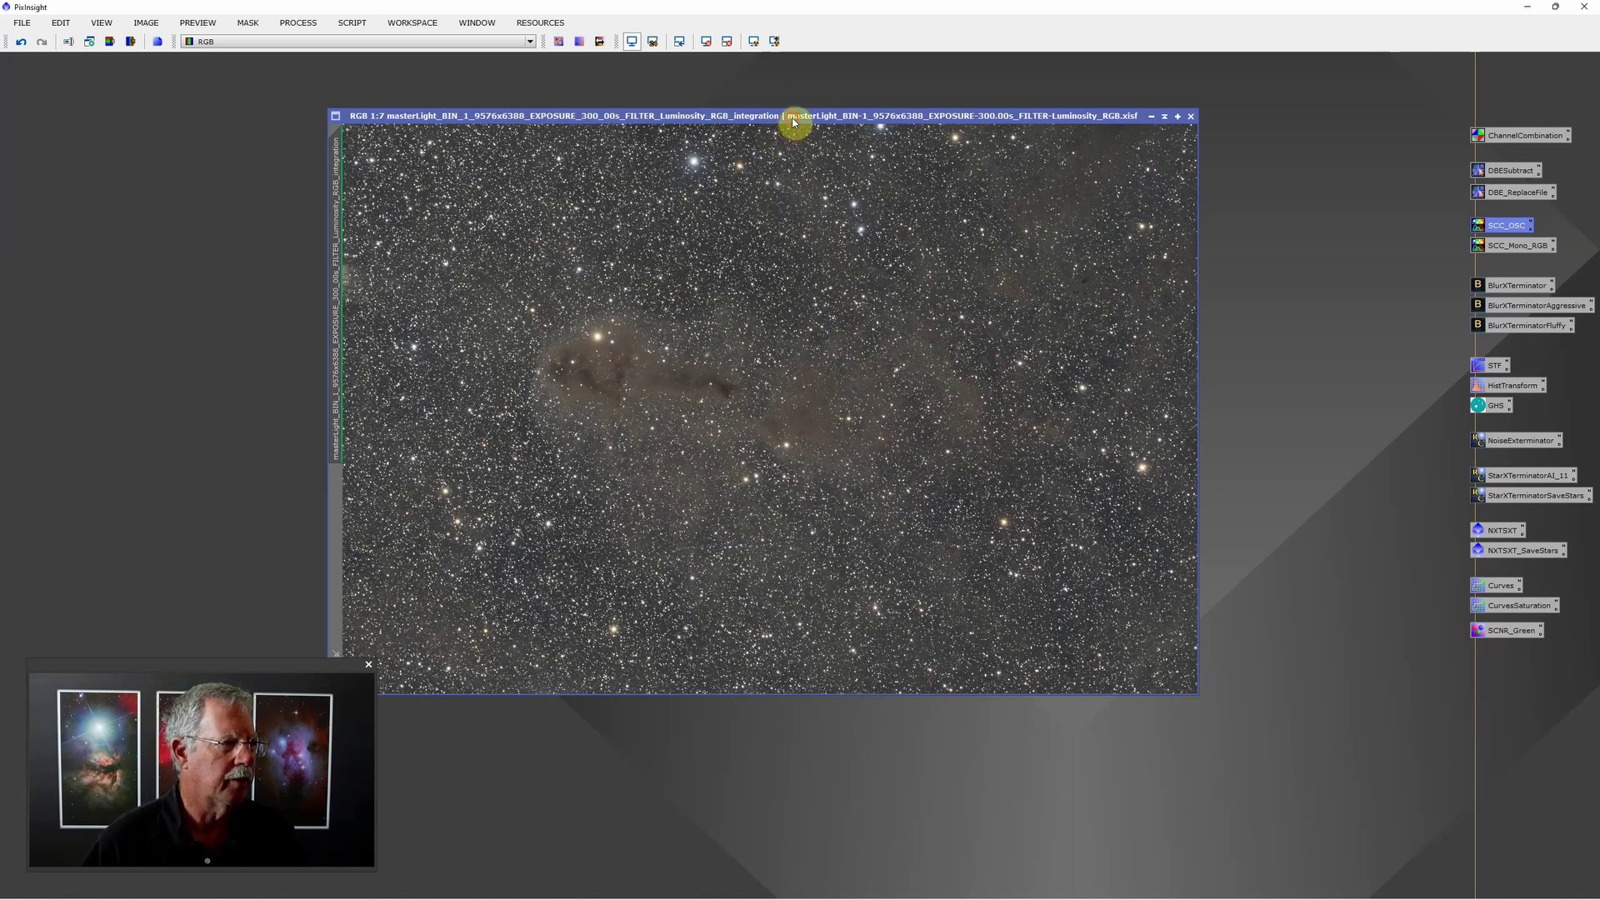
{"action": "left_click_drag", "start_coordinate": [792, 119], "coordinate": [788, 114]}
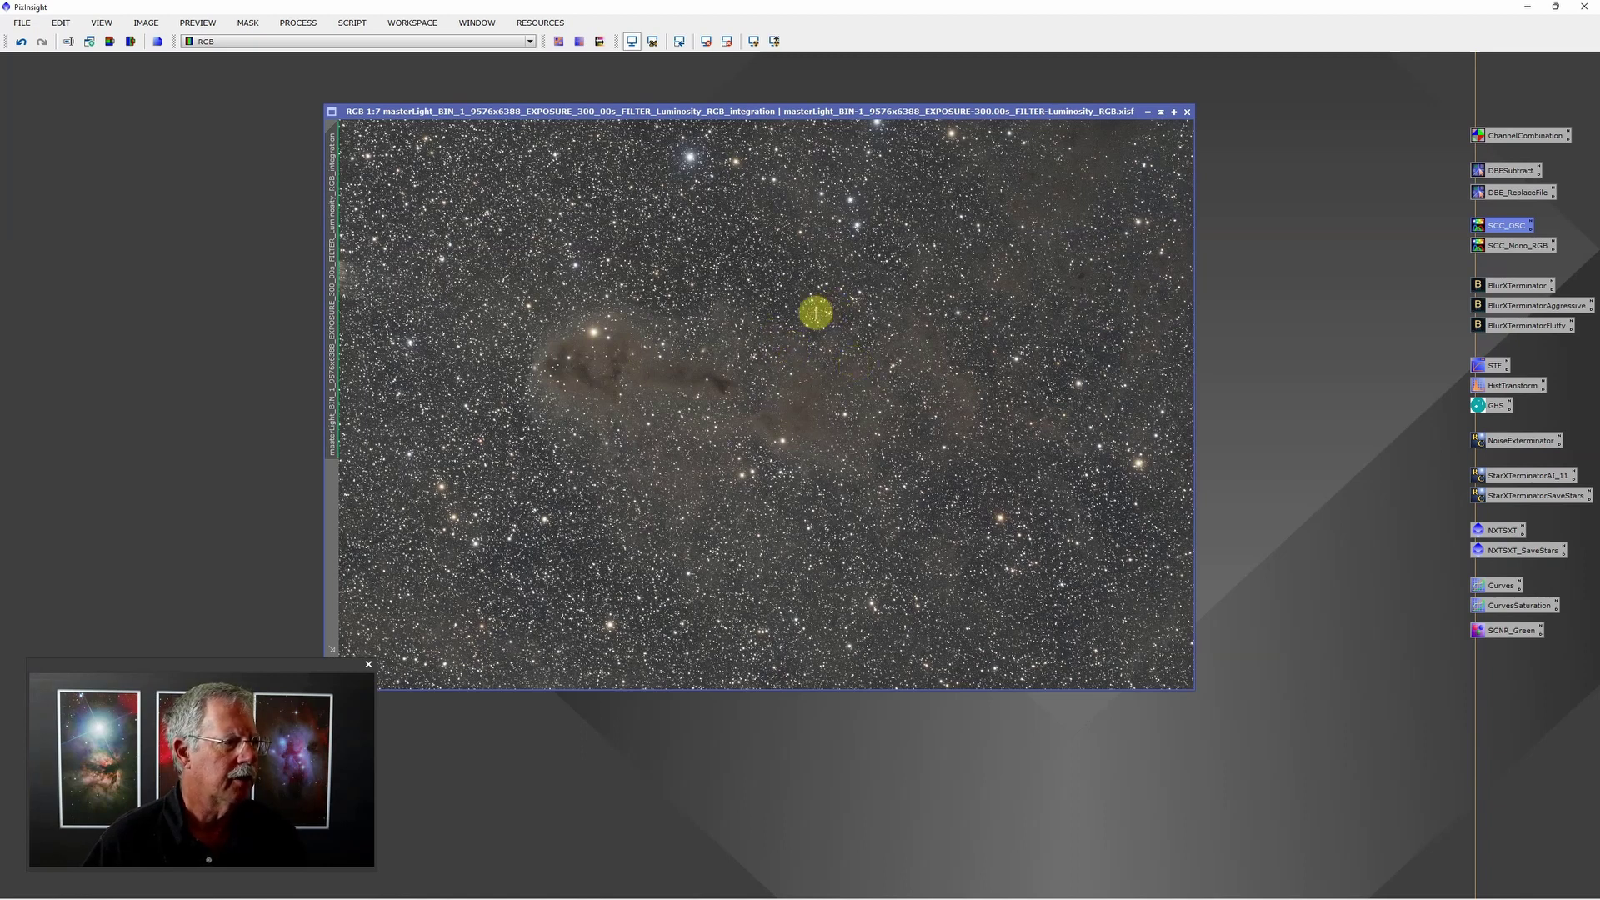
- Duplicate the color-calibrated master light and place the clone so both images can be reached
{"action": "right_click", "coordinate": [793, 353]}
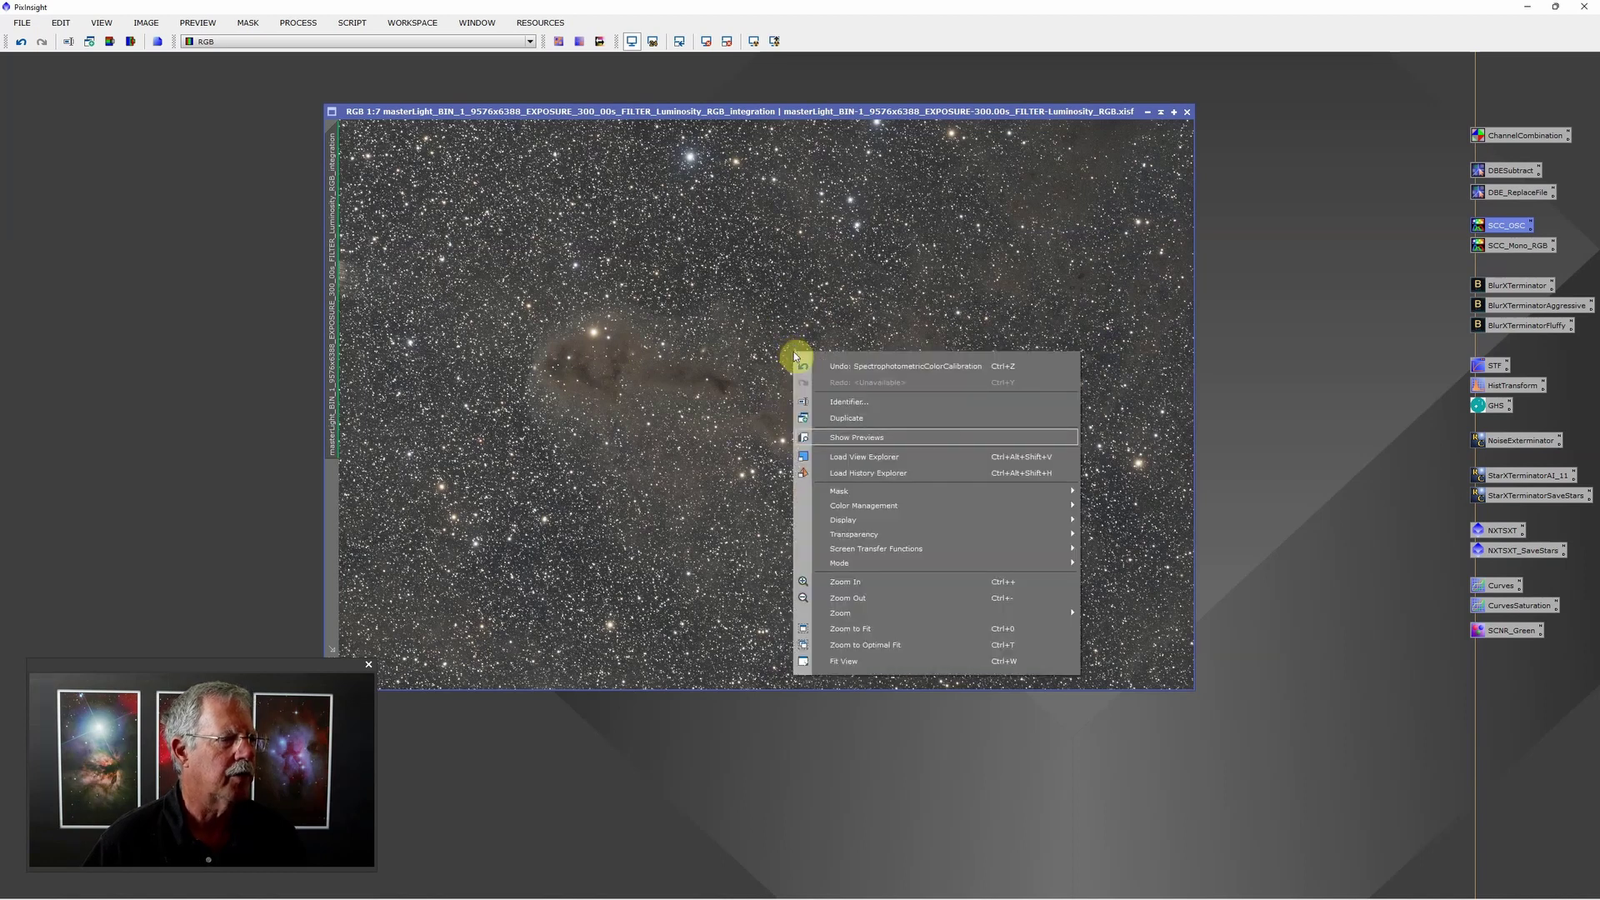
{"action": "left_click", "coordinate": [863, 417]}
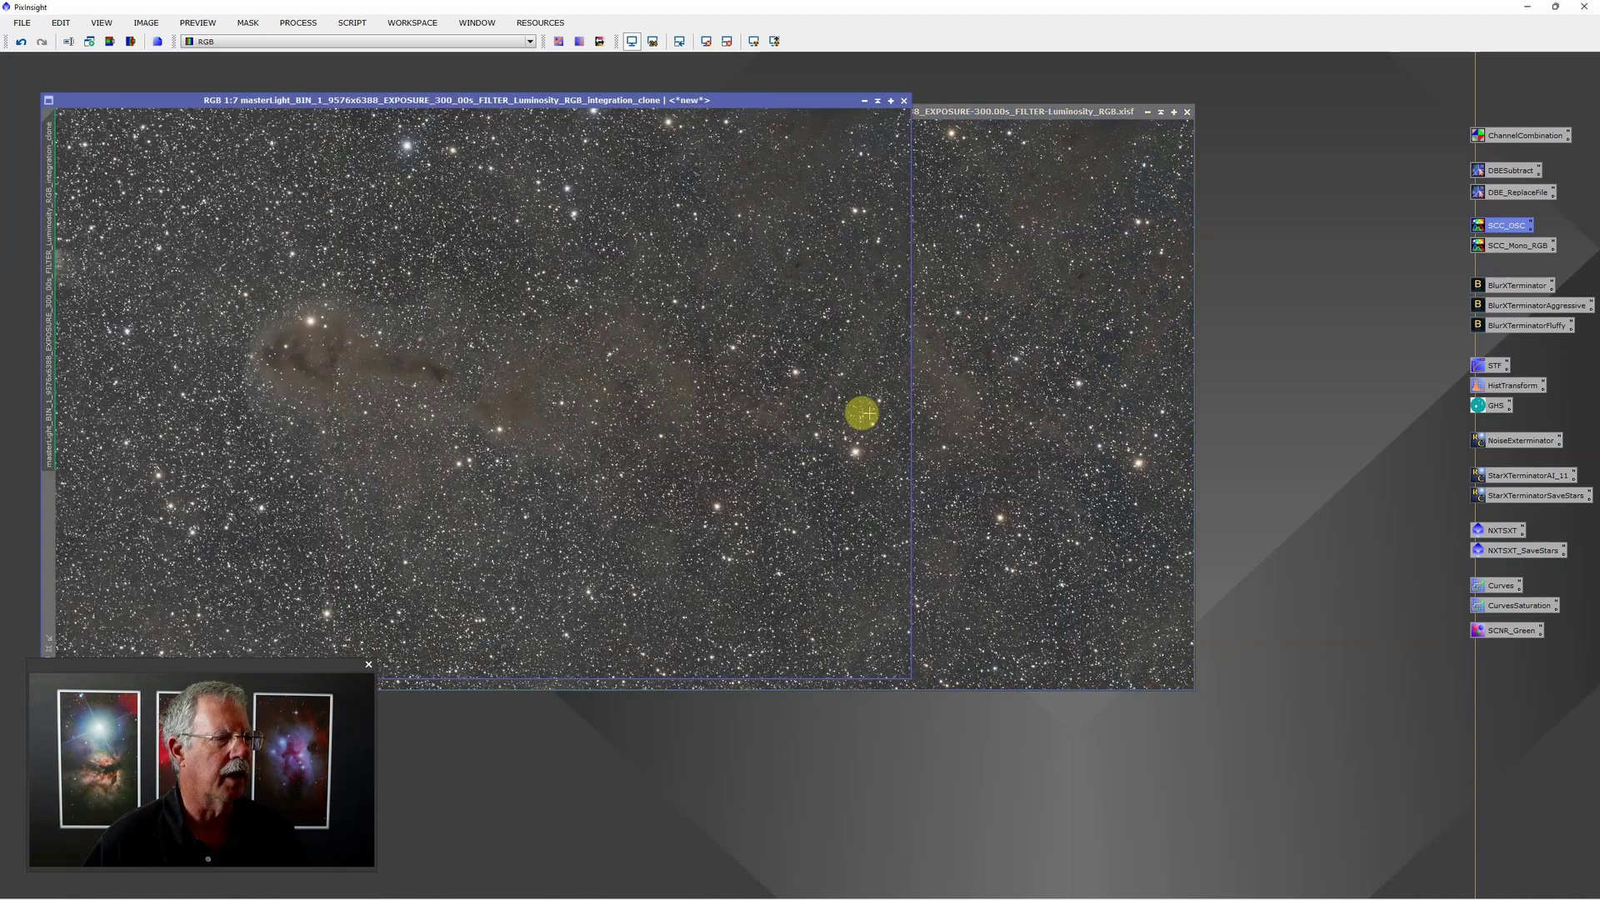
{"action": "left_click_drag", "start_coordinate": [867, 170], "coordinate": [870, 165]}
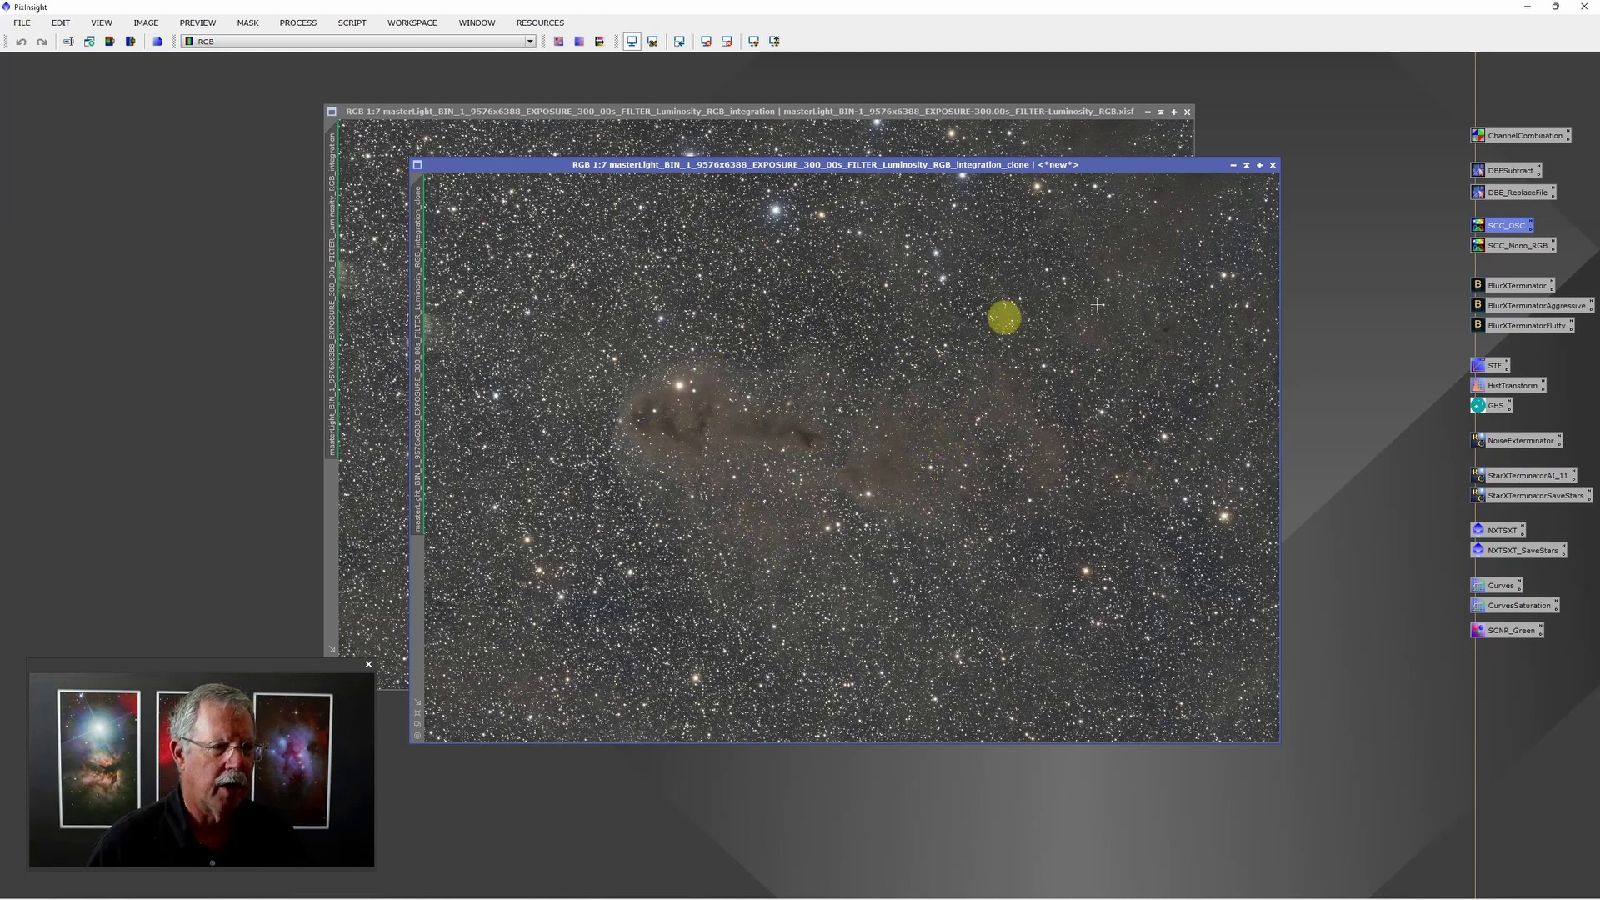
- Sharpen the clone with the saved BlurXTerminatorAggressive settings: Sharpen Stars 0.32, Adjust Star Halos -0.20, Sharpen Nonstellar 0.90
{"action": "double_click", "coordinate": [1537, 306]}
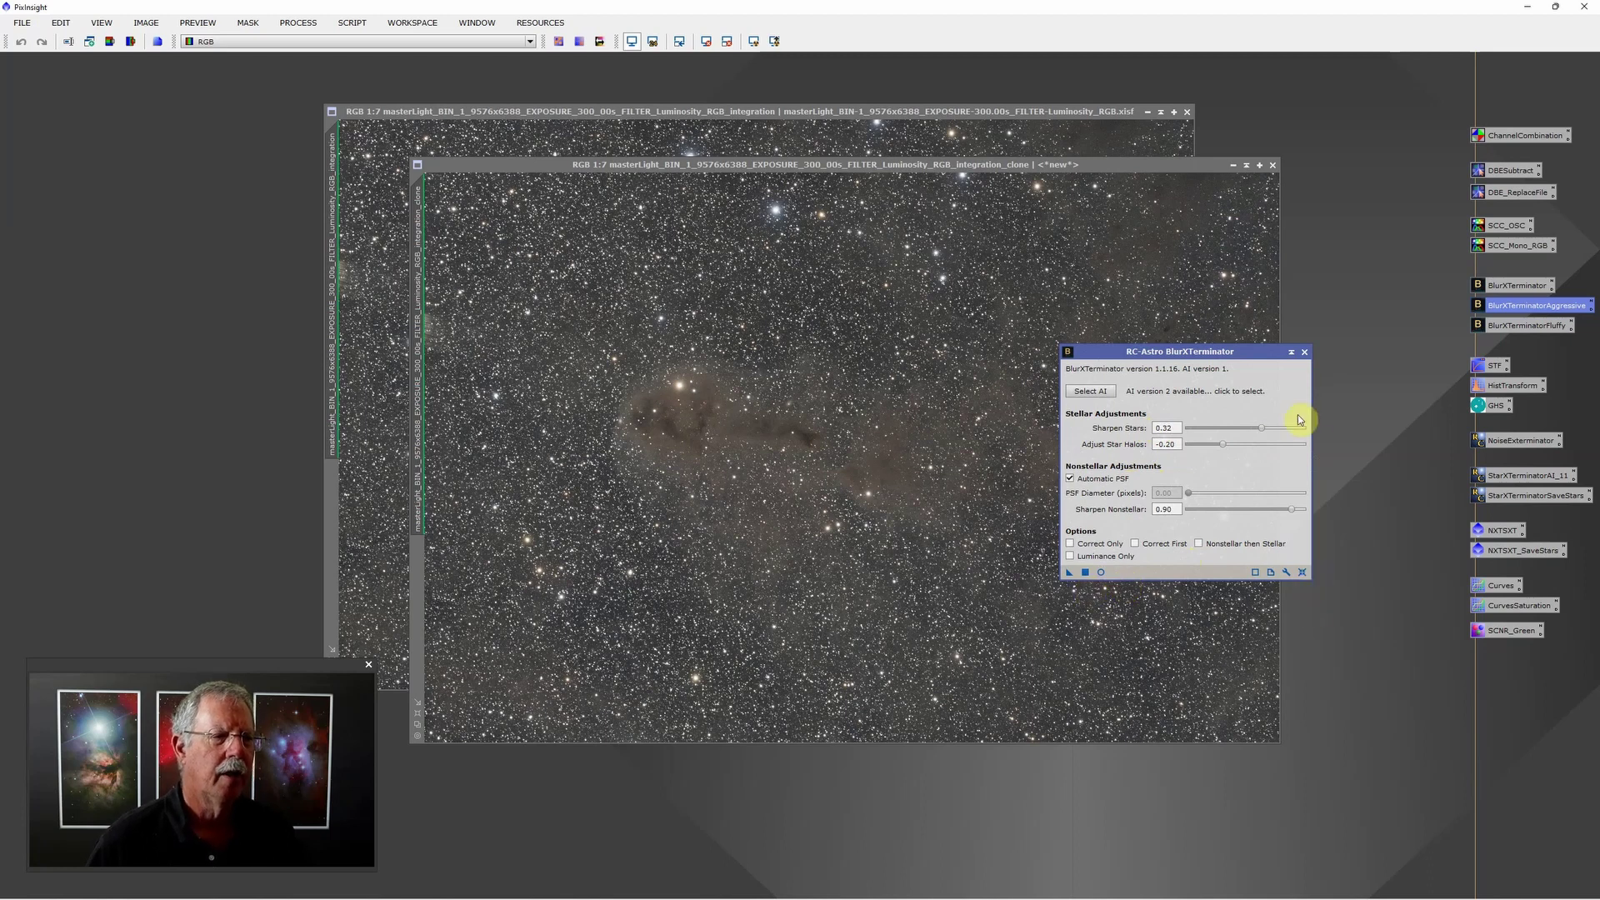
{"action": "left_click", "coordinate": [1304, 352]}
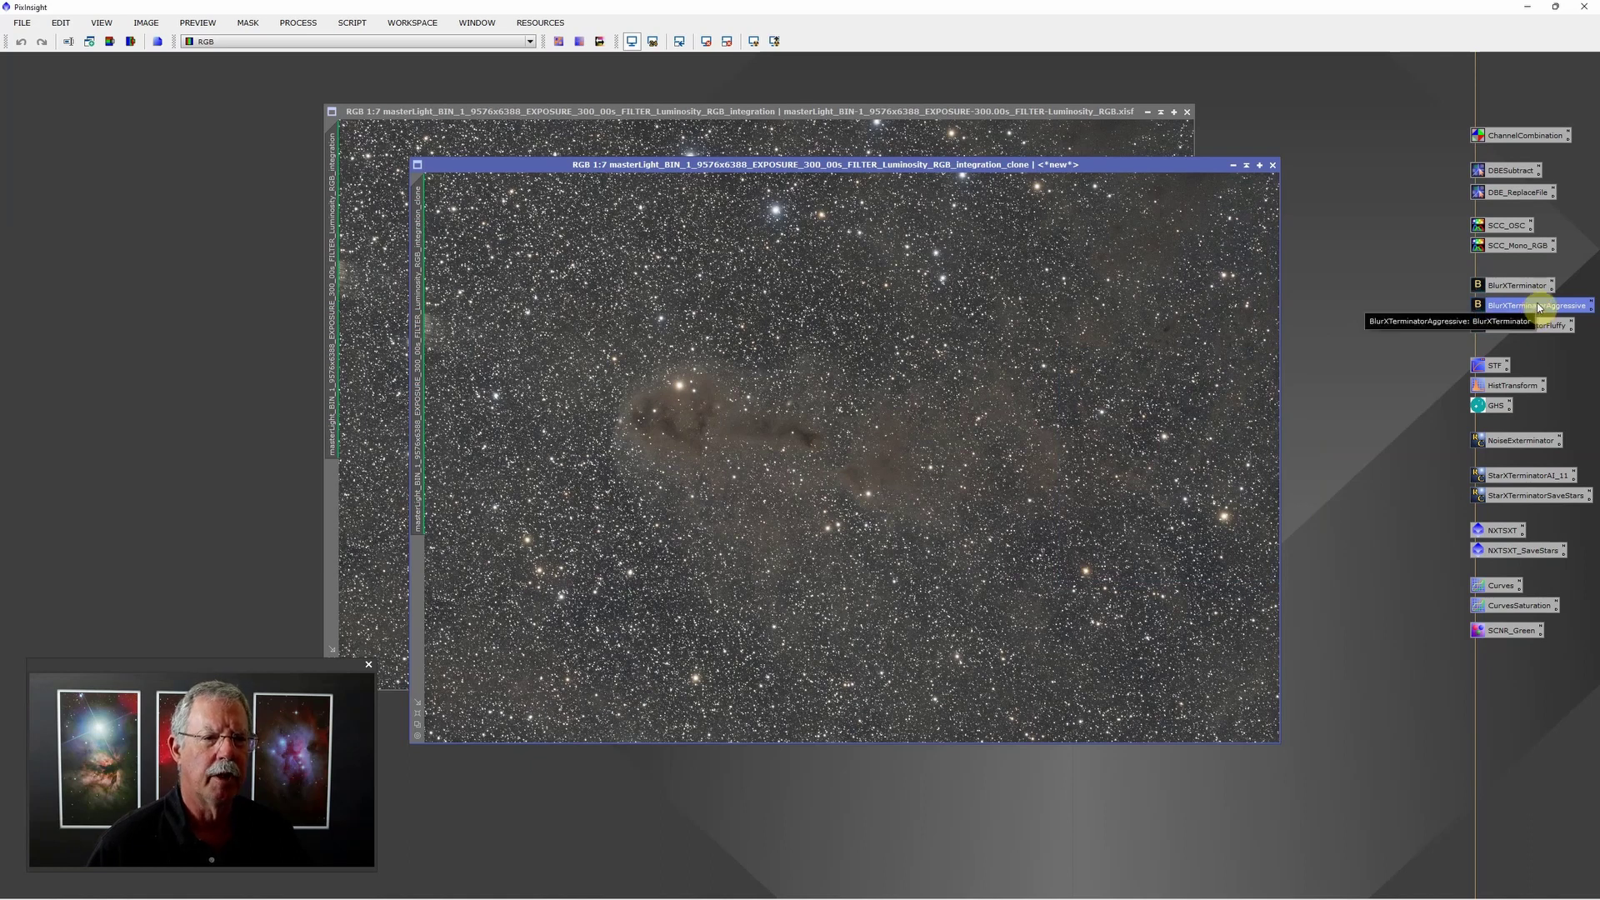
{"action": "mouse_move", "coordinate": [1537, 309]}
{"action": "left_mouse_down"}
{"action": "mouse_move", "coordinate": [1407, 310]}
{"action": "mouse_move", "coordinate": [1002, 379]}
{"action": "left_mouse_up"}
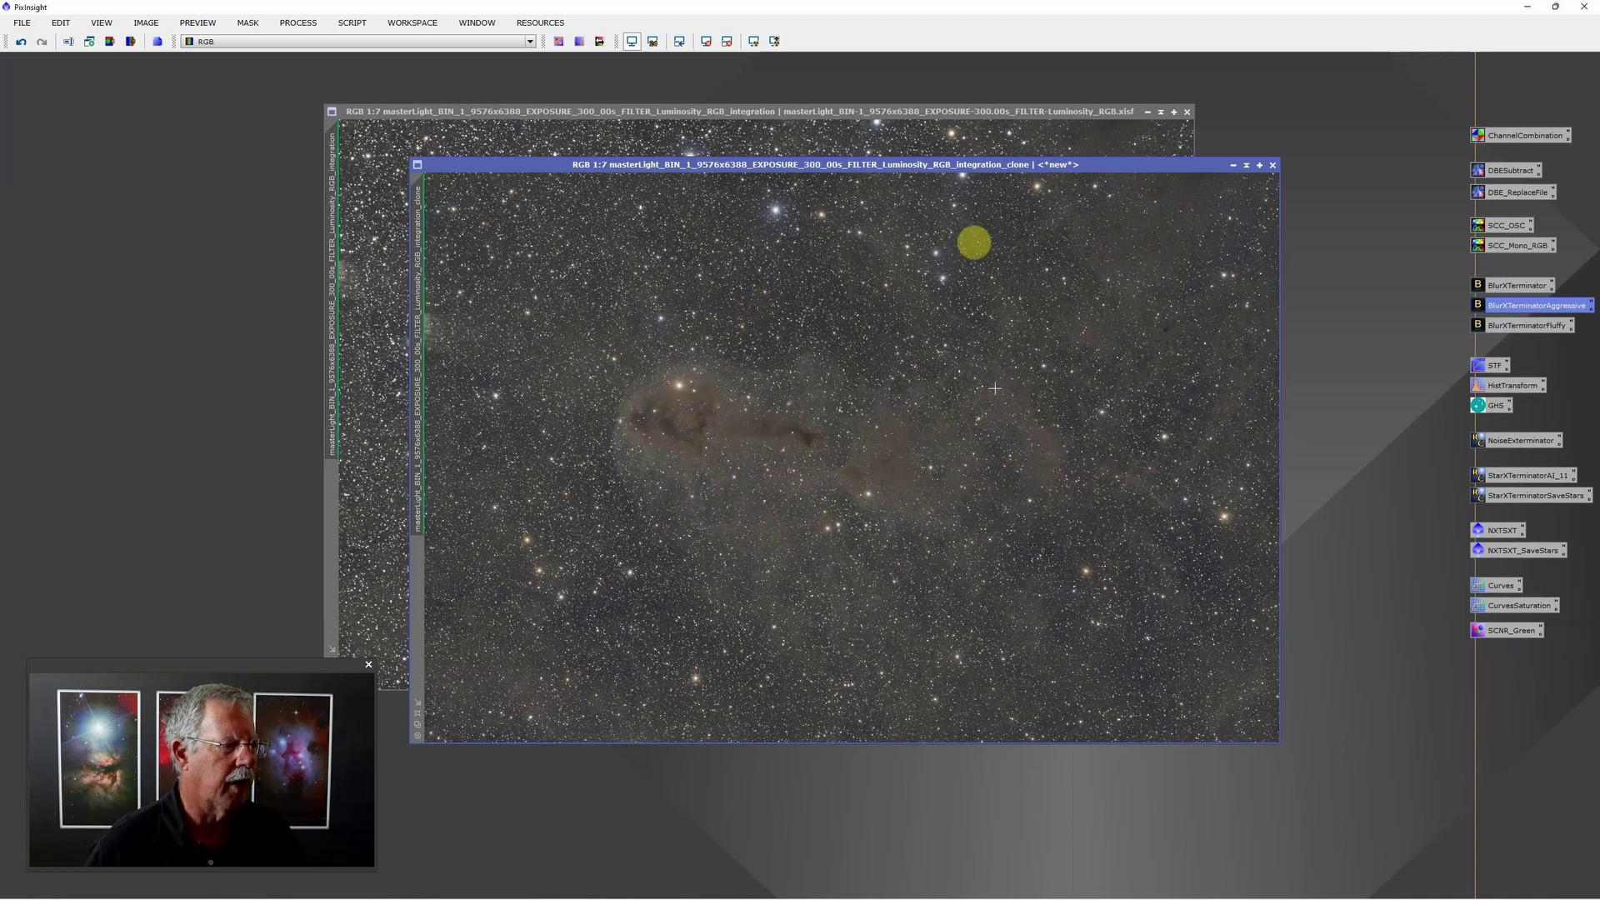
{"action": "left_click_drag", "start_coordinate": [957, 166], "coordinate": [974, 249]}
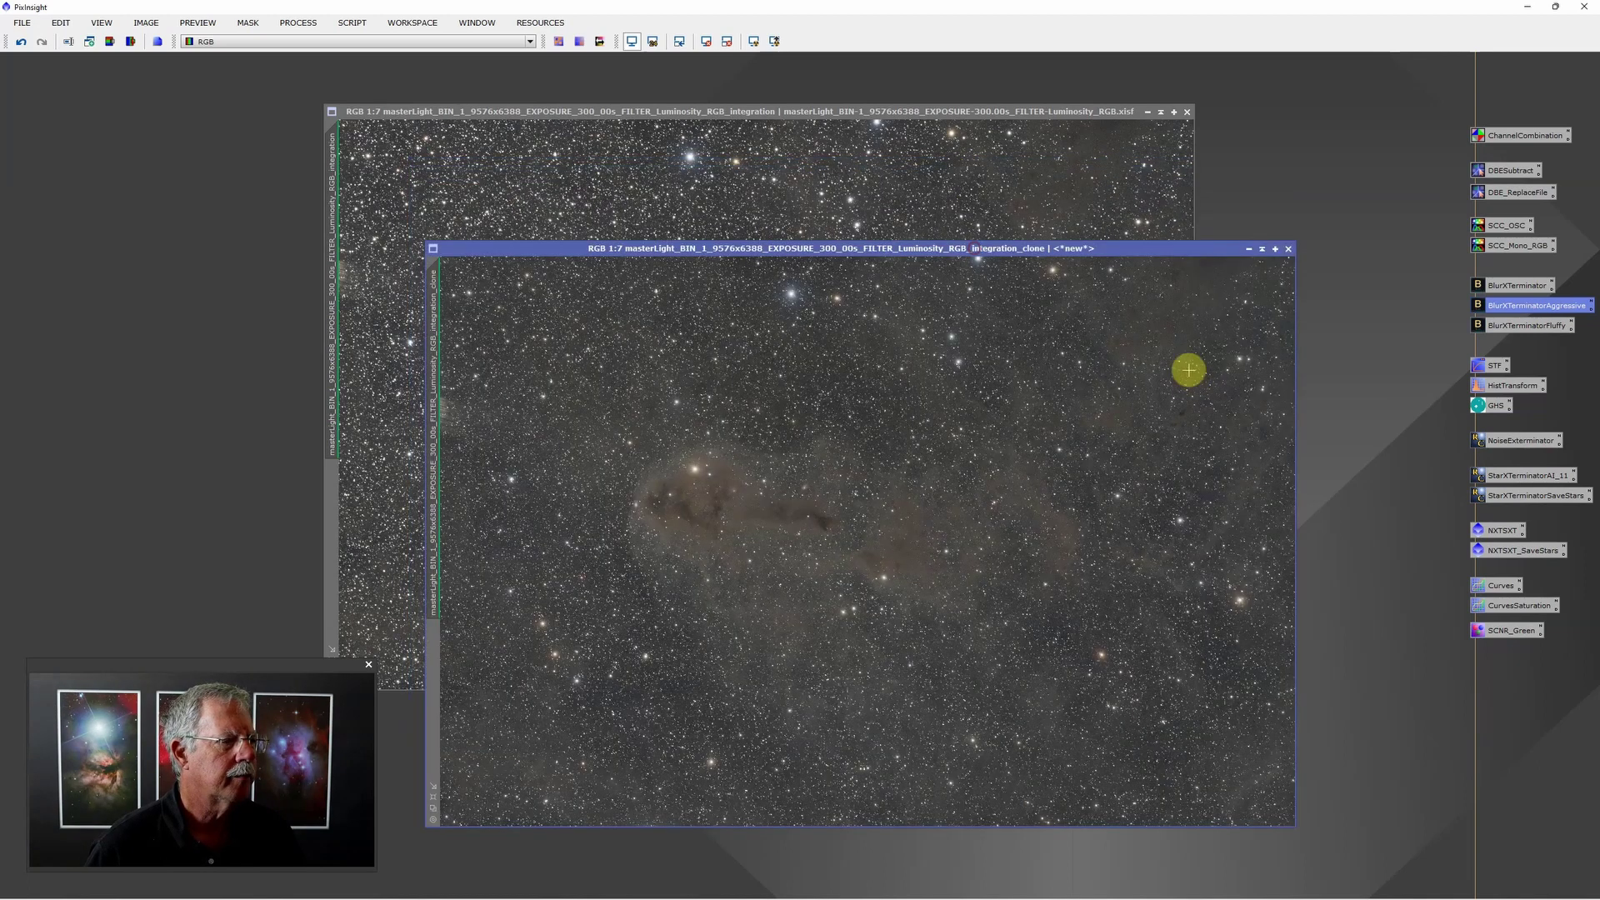
- Apply the BlurXTerminatorFluffy settings (stars 0.25, halos 0.30, nonstellar 0.90) to the original master light and rearrange the two image windows
{"action": "double_click", "coordinate": [1516, 326]}
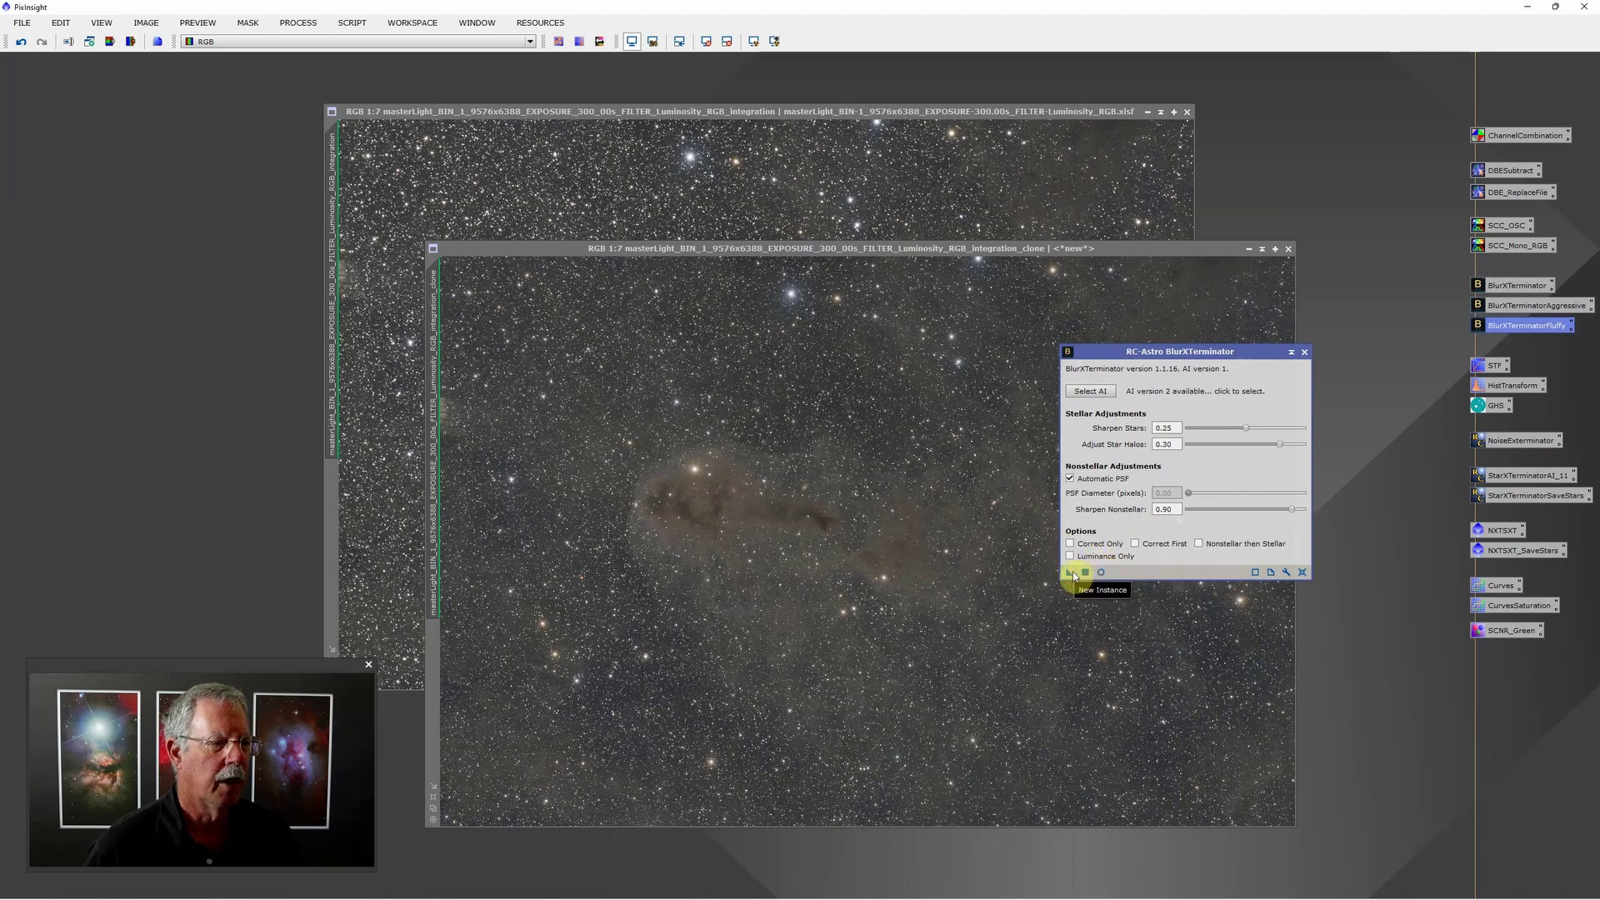
{"action": "left_click_drag", "start_coordinate": [1067, 571], "coordinate": [889, 173]}
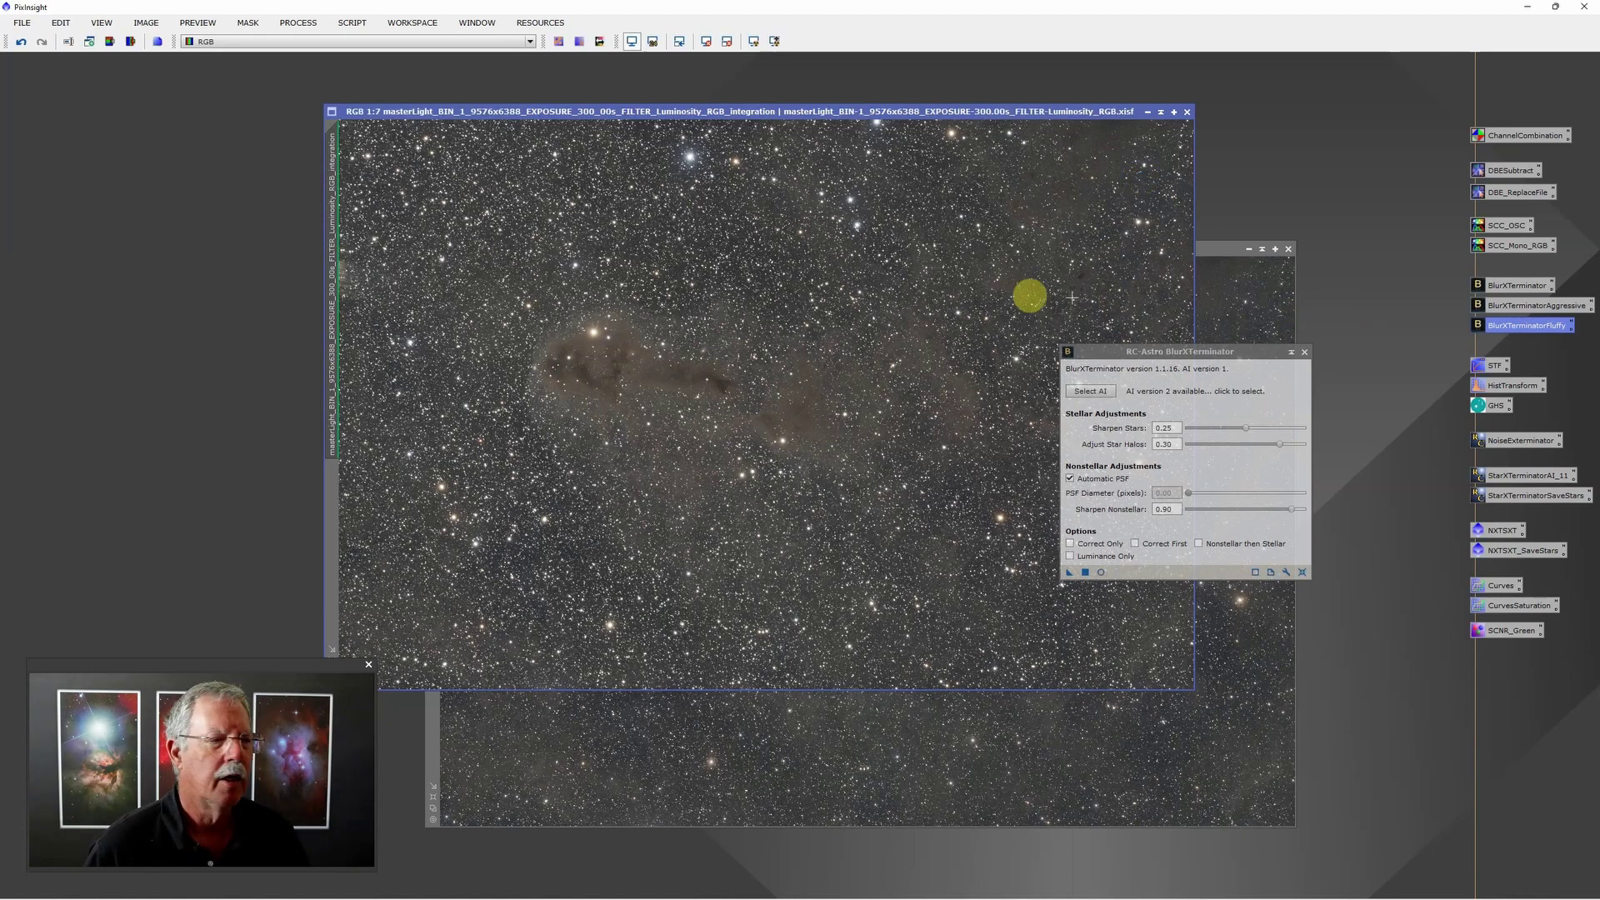
{"action": "left_click", "coordinate": [1305, 353]}
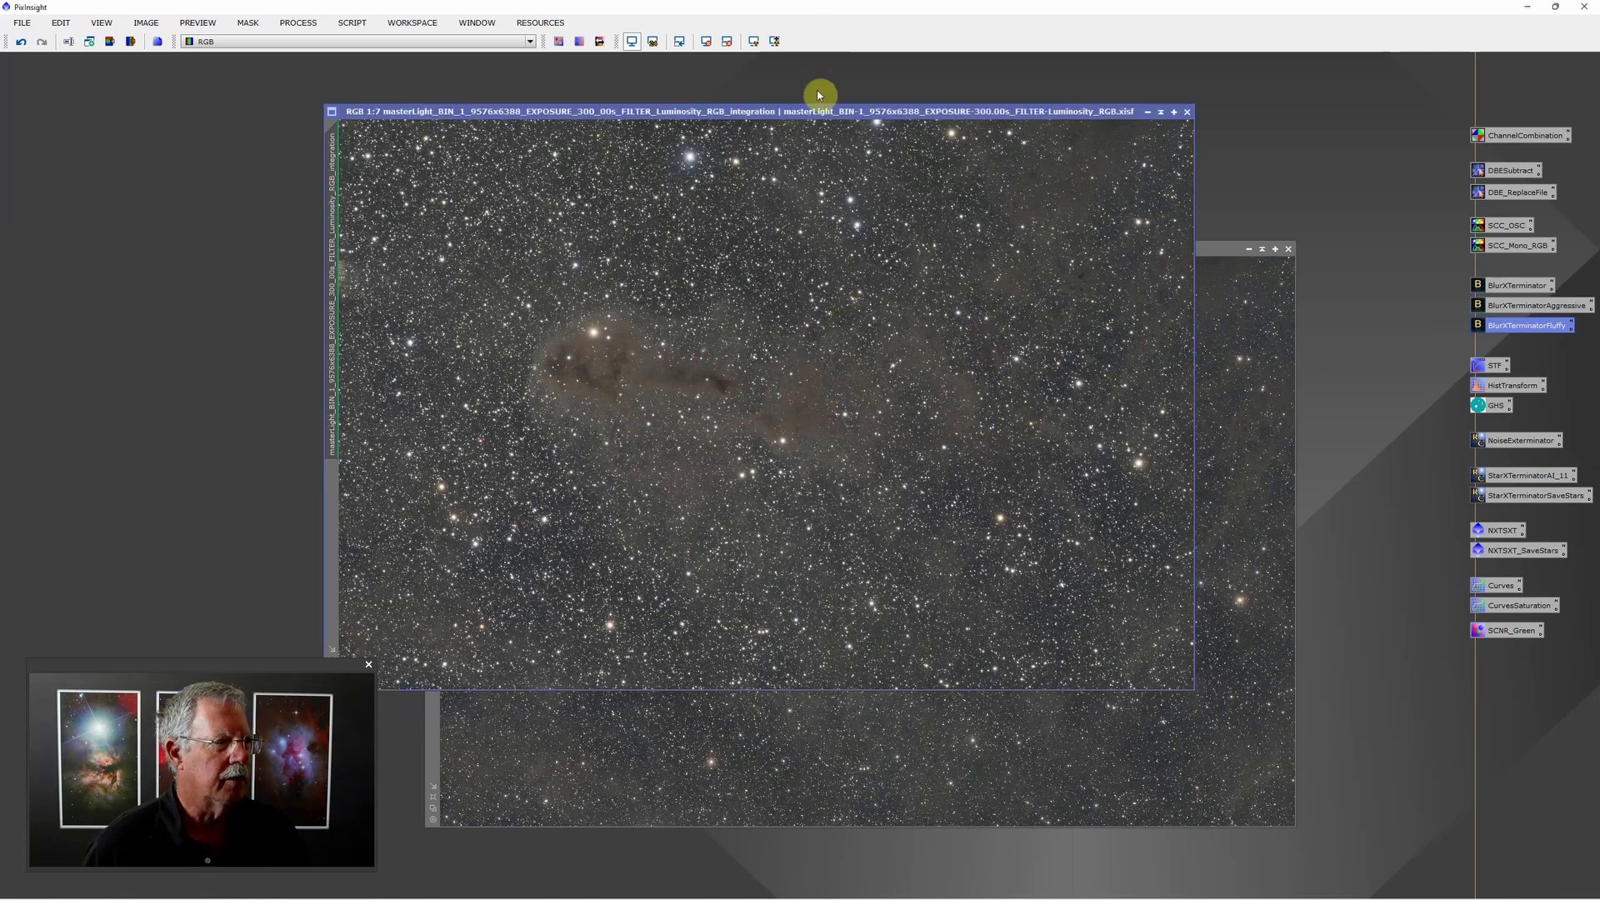
{"action": "left_click_drag", "start_coordinate": [824, 109], "coordinate": [725, 117]}
{"action": "left_click", "coordinate": [1066, 247]}
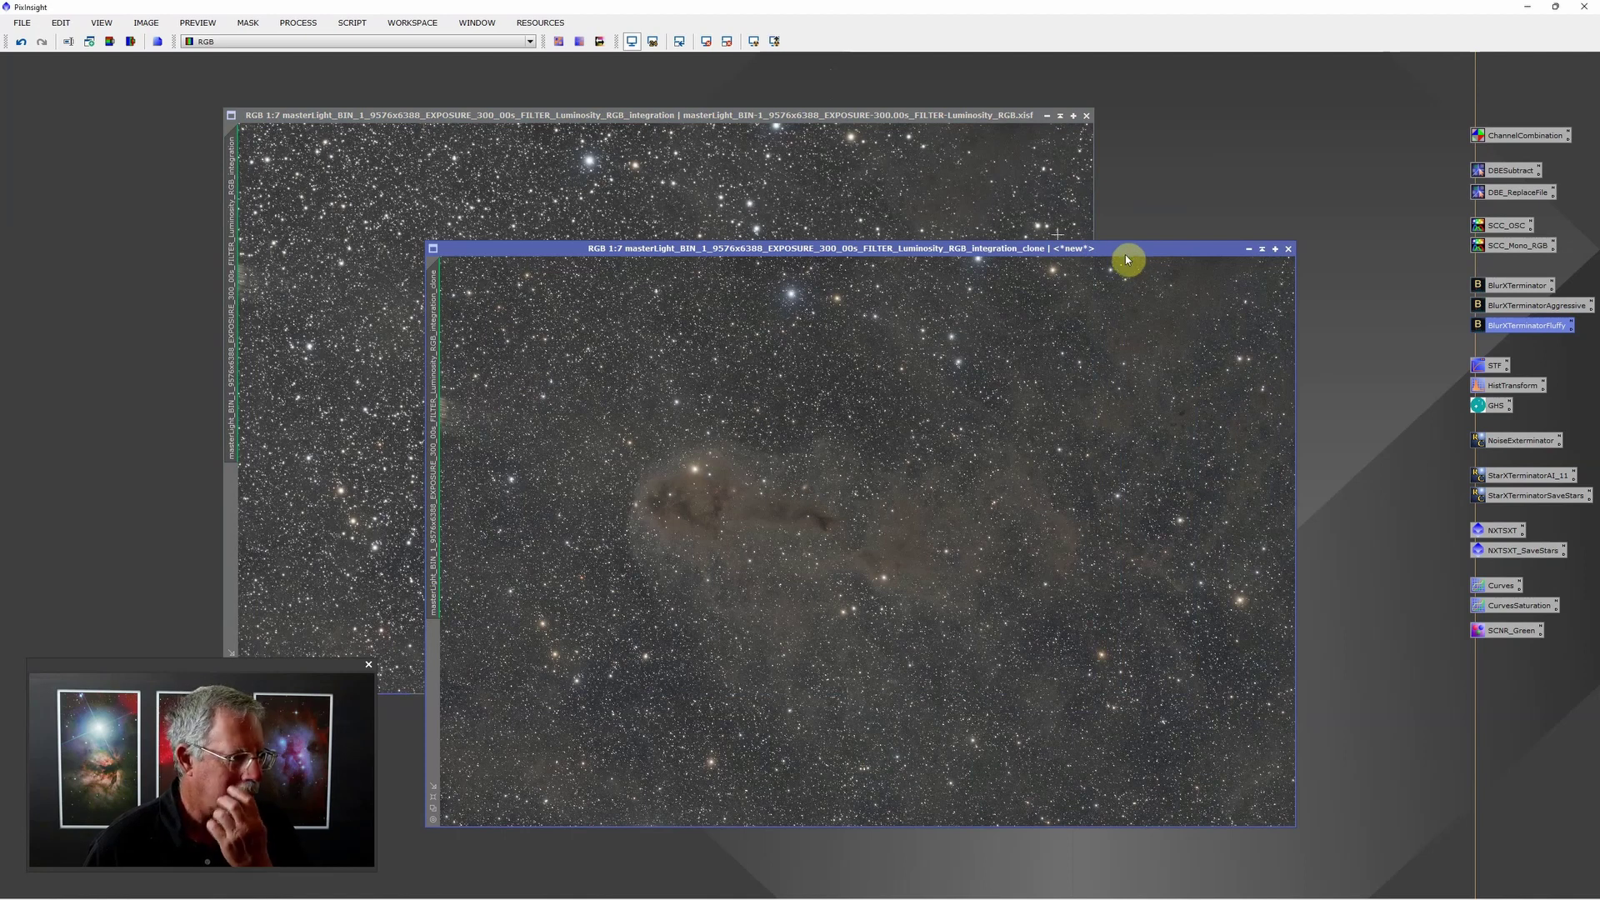
{"action": "left_click_drag", "start_coordinate": [1026, 255], "coordinate": [981, 250]}
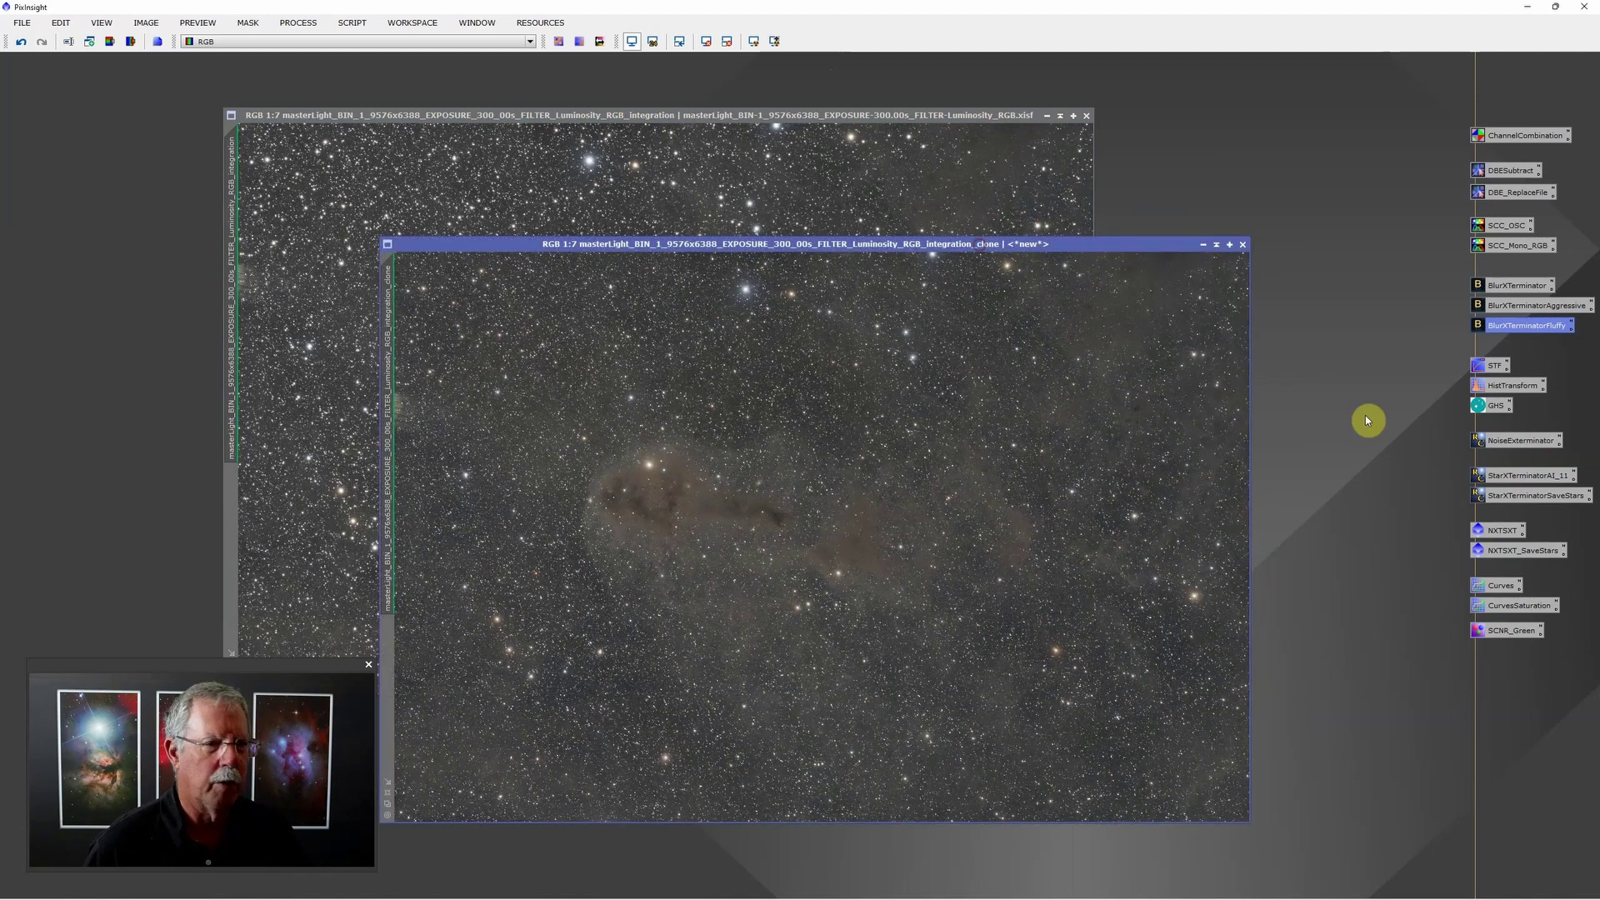
- Open ScreenTransferFunction and HistogramTransformation, and raise the linked RGB shadows point of the clone's screen stretch to darken its background
{"action": "left_click_drag", "start_coordinate": [1493, 365], "coordinate": [1493, 368]}
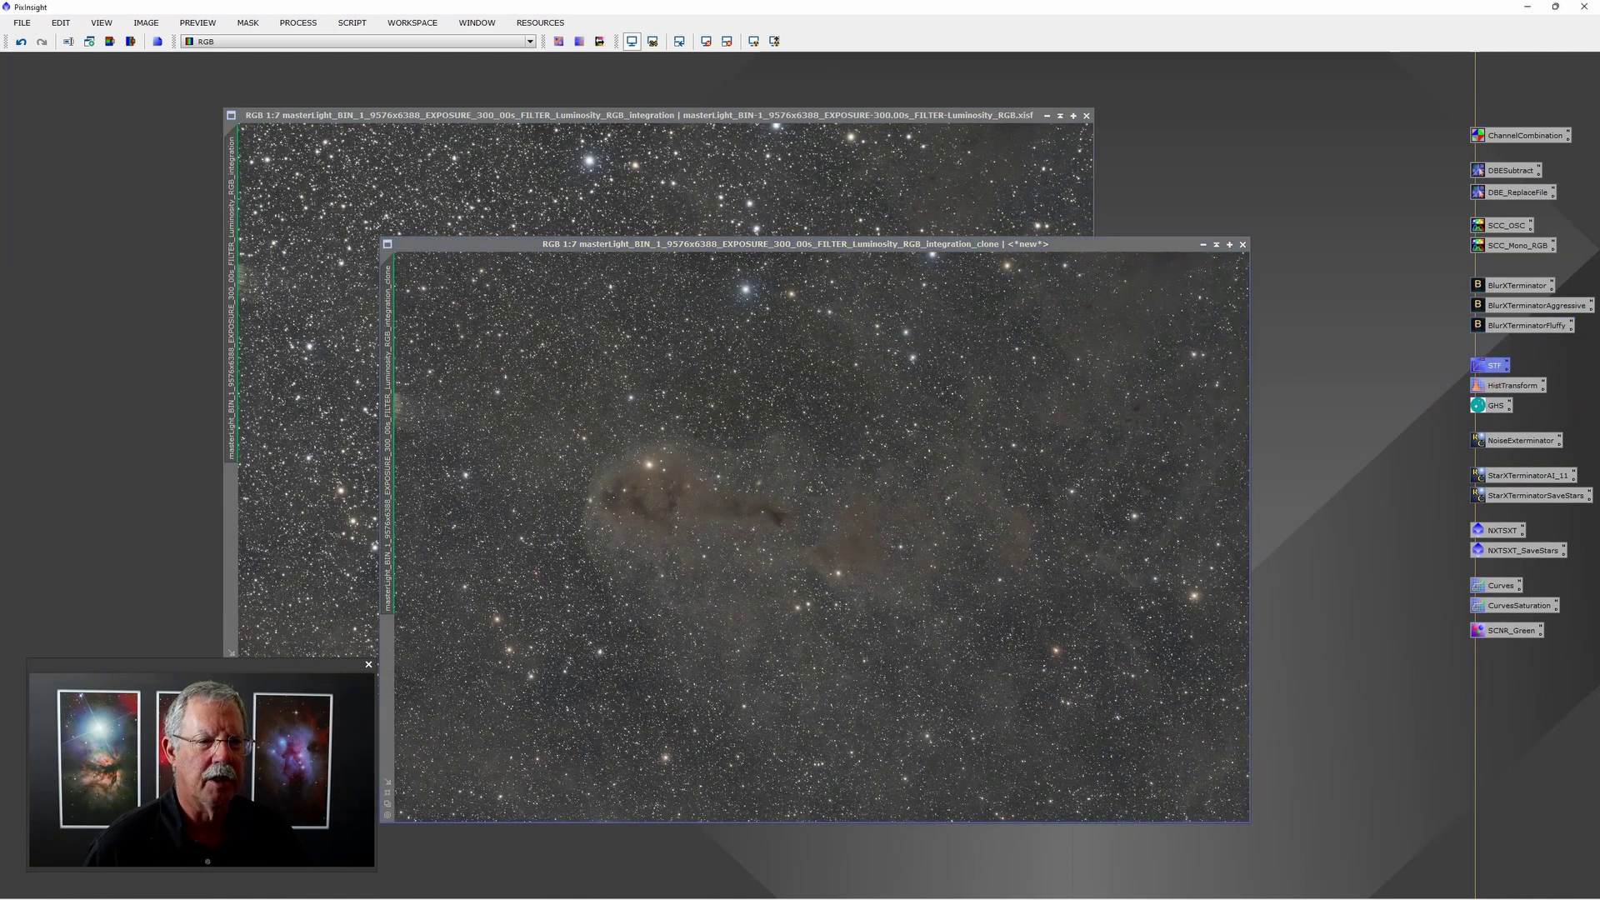
{"action": "double_click", "coordinate": [1494, 365]}
{"action": "left_click_drag", "start_coordinate": [1400, 80], "coordinate": [1339, 132]}
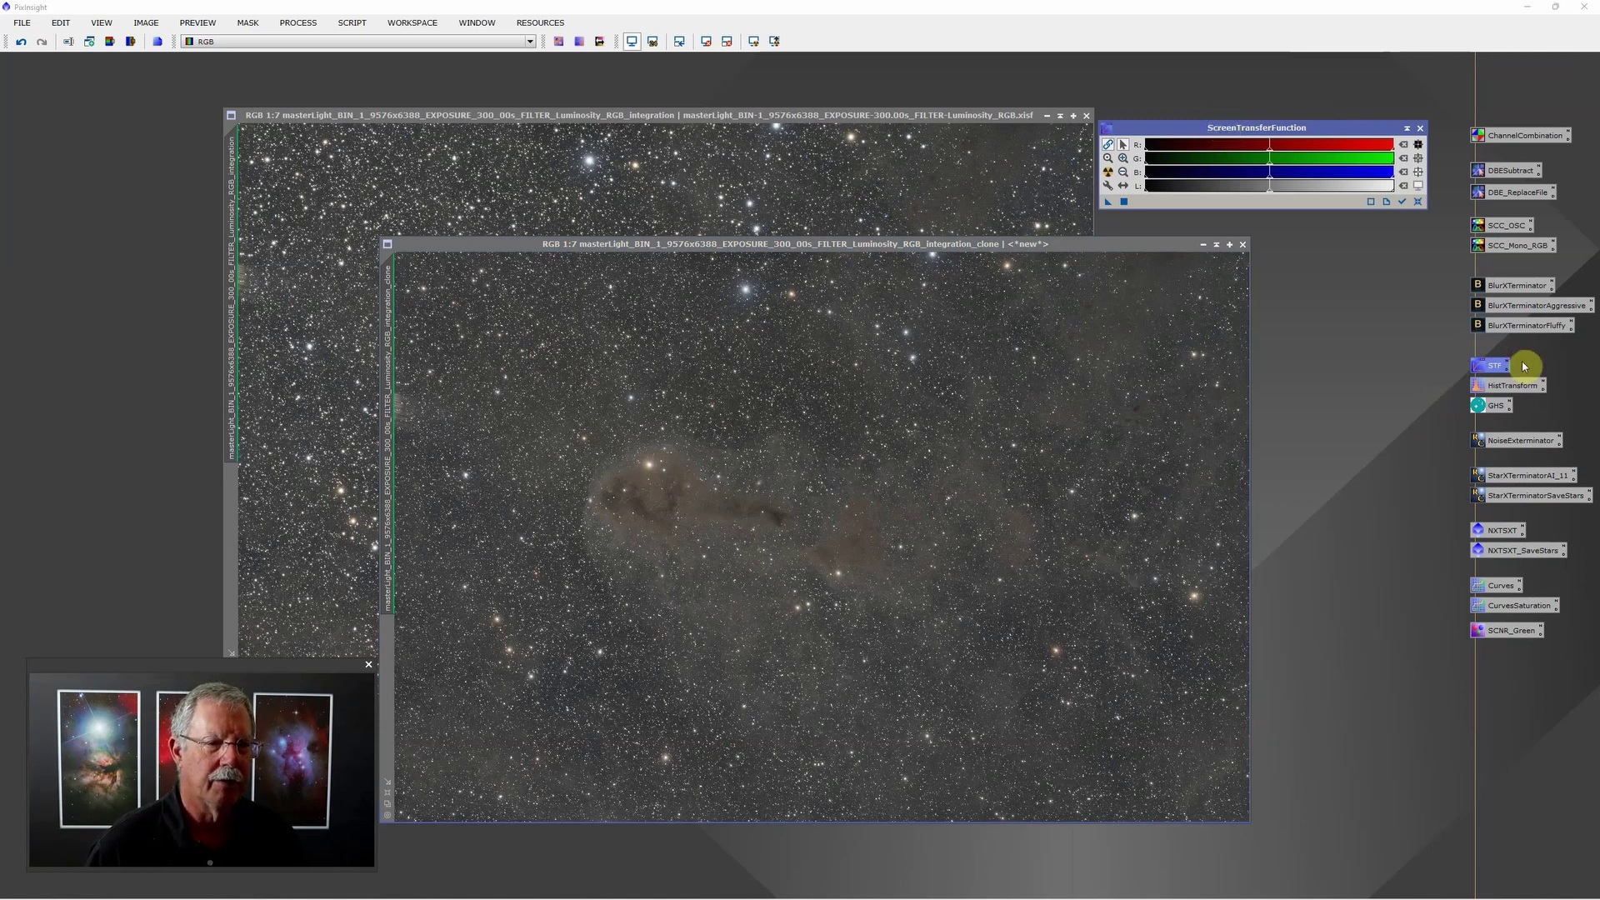
{"action": "left_click", "coordinate": [1512, 388]}
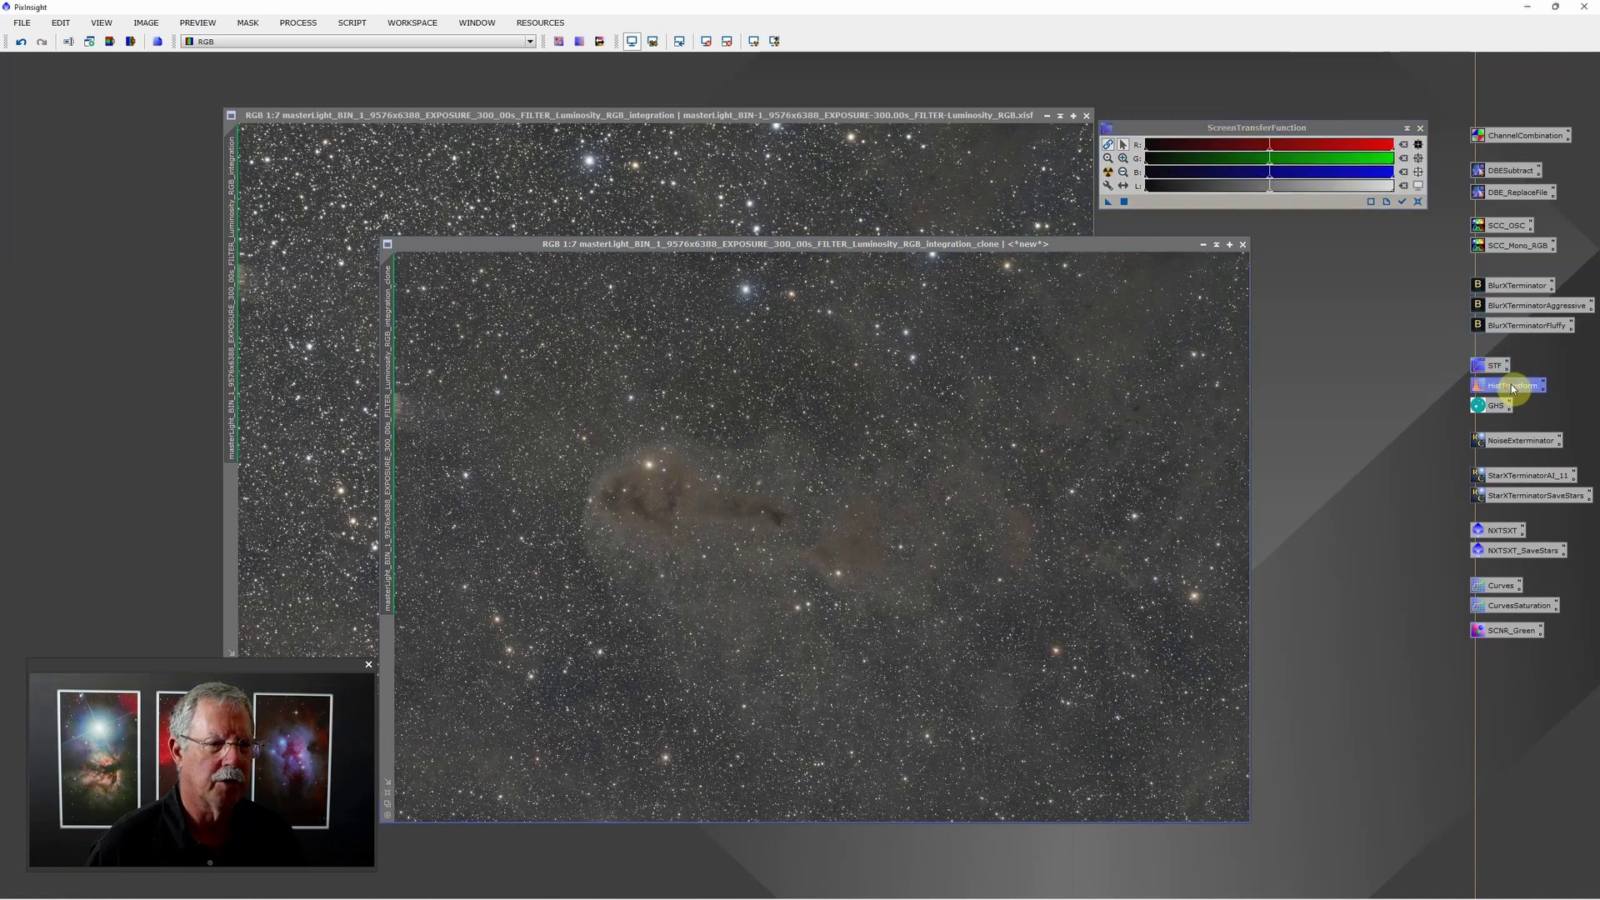
{"action": "double_click", "coordinate": [1512, 386]}
{"action": "left_click_drag", "start_coordinate": [1191, 299], "coordinate": [1228, 321]}
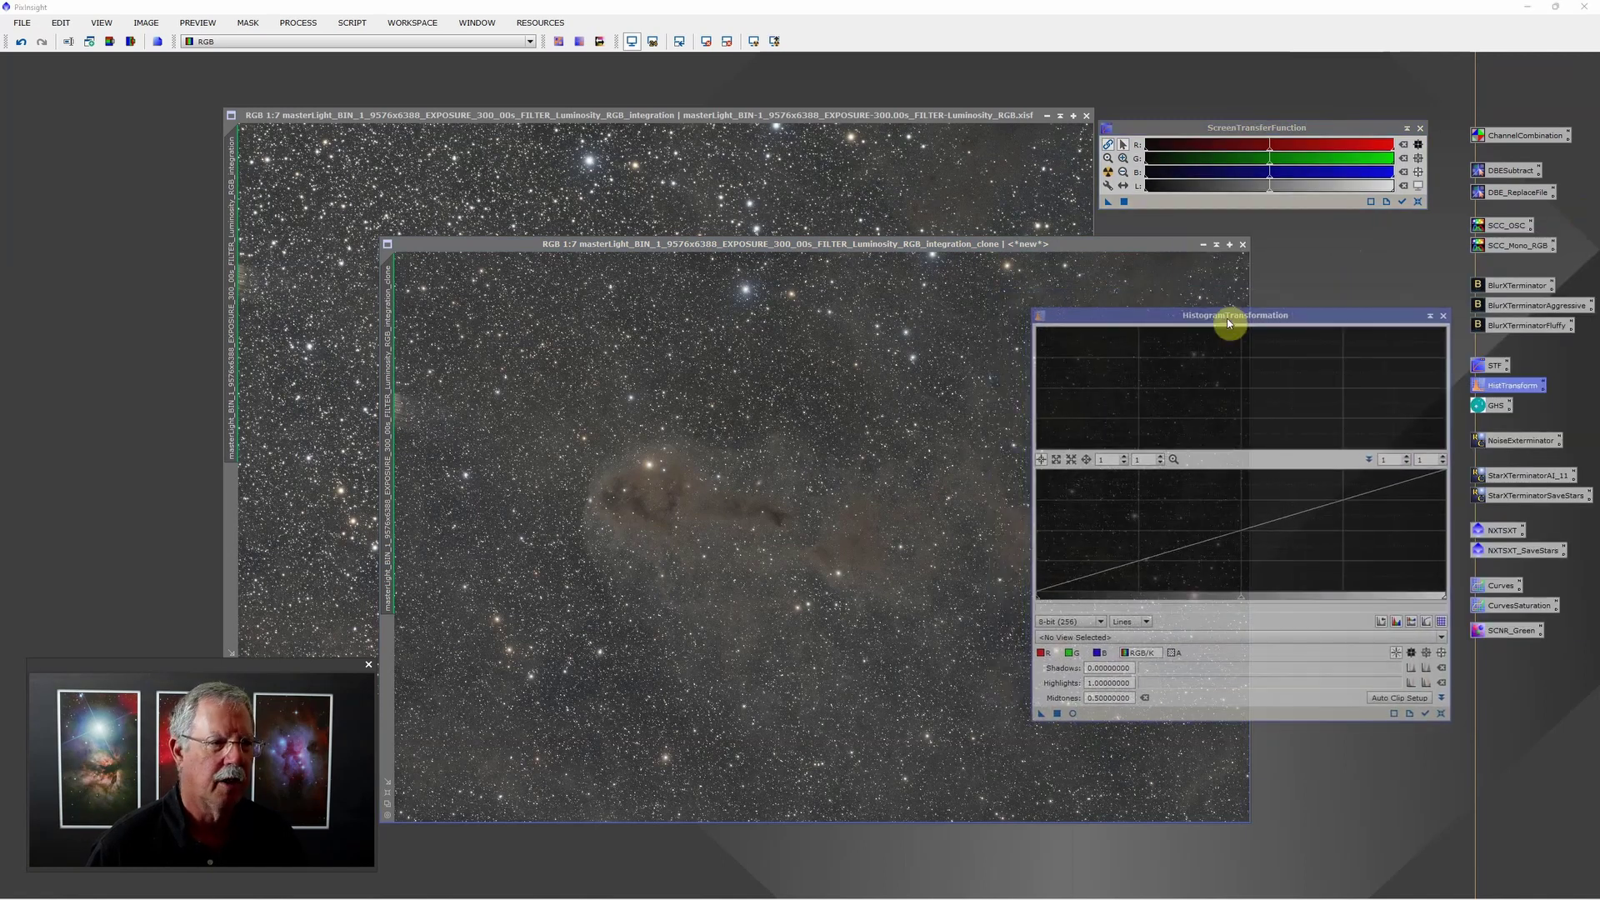
{"action": "left_click", "coordinate": [1110, 171]}
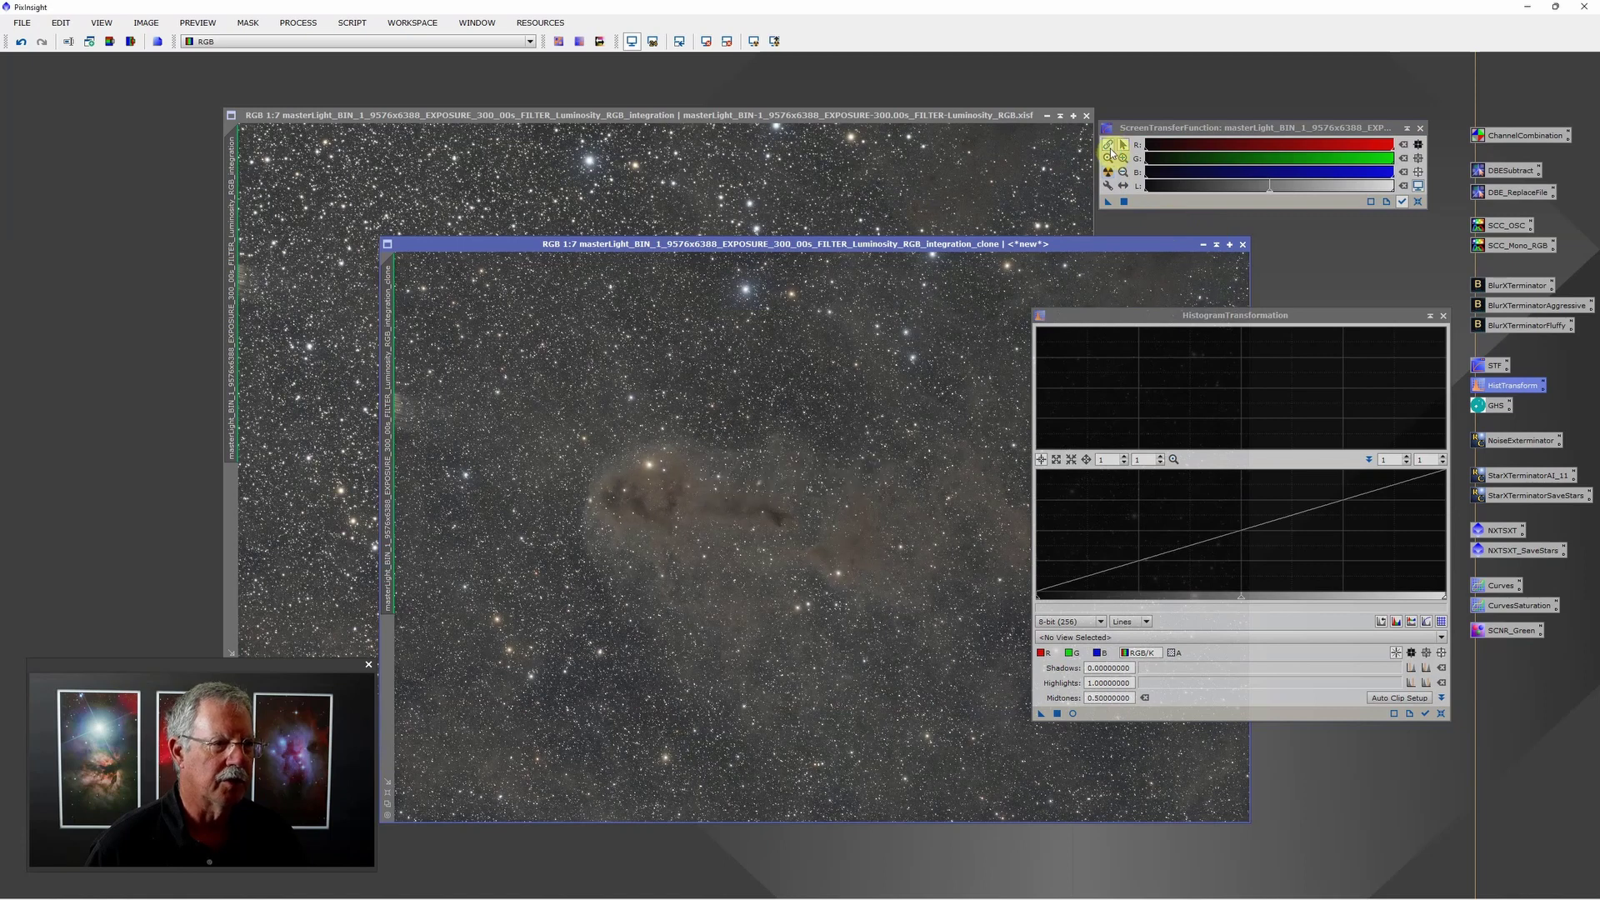
{"action": "mouse_move", "coordinate": [1165, 153]}
{"action": "left_mouse_down"}
{"action": "mouse_move", "coordinate": [1291, 153]}
{"action": "mouse_move", "coordinate": [1214, 154]}
{"action": "left_mouse_up"}
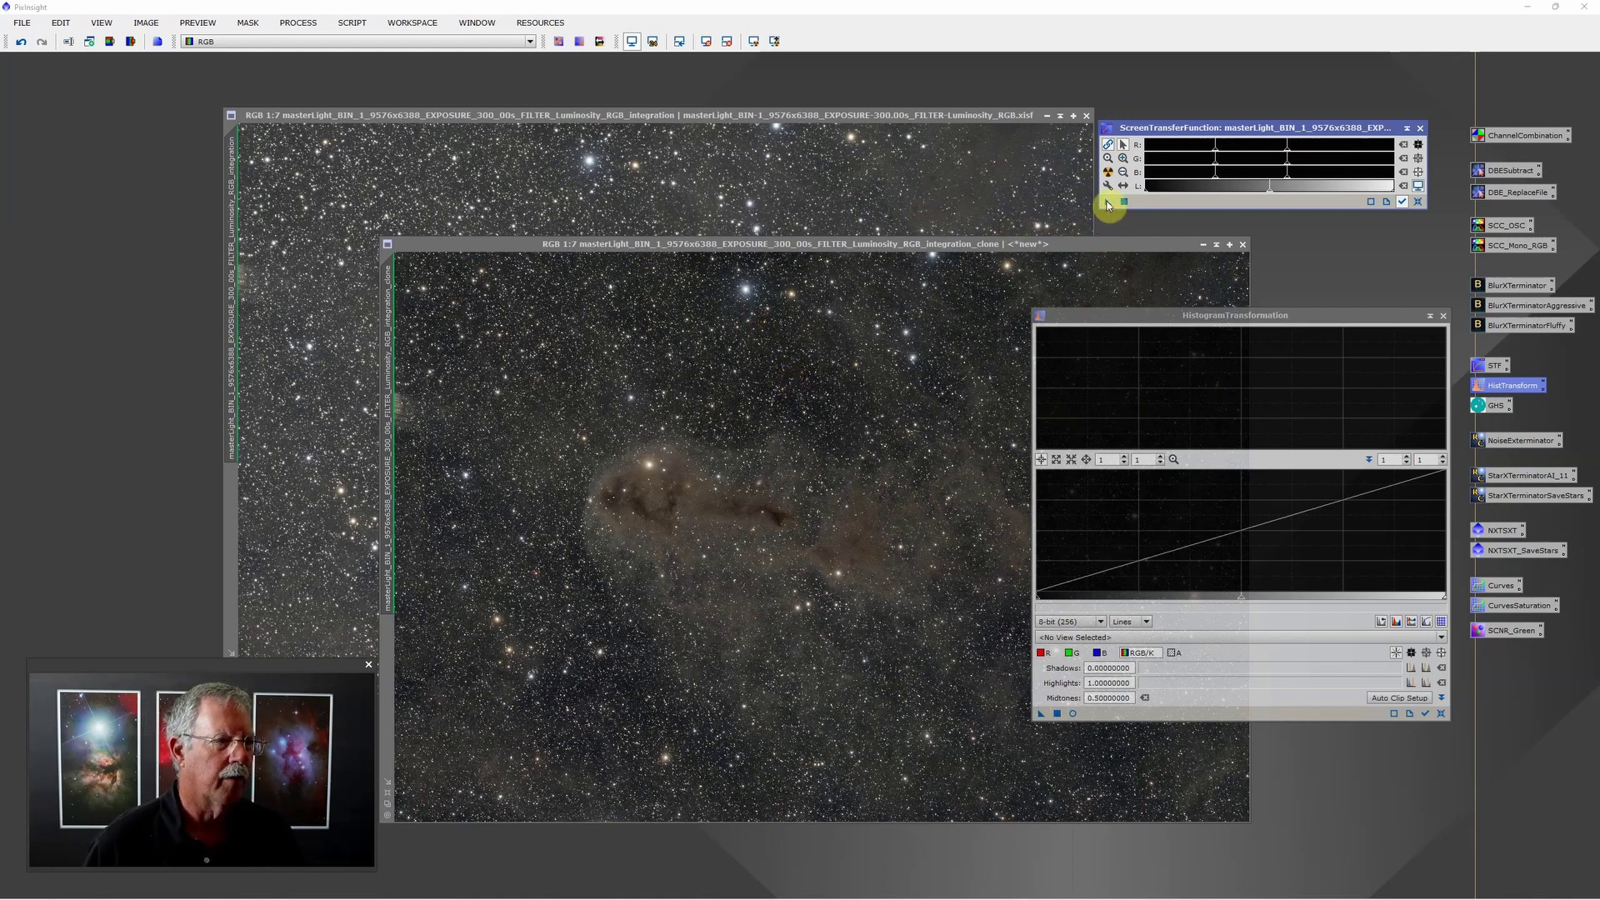
- Transfer the clone's screen stretch to HistogramTransformation, apply it permanently to the clone and turn off the clone's screen stretch
{"action": "left_click_drag", "start_coordinate": [1107, 203], "coordinate": [1163, 716]}
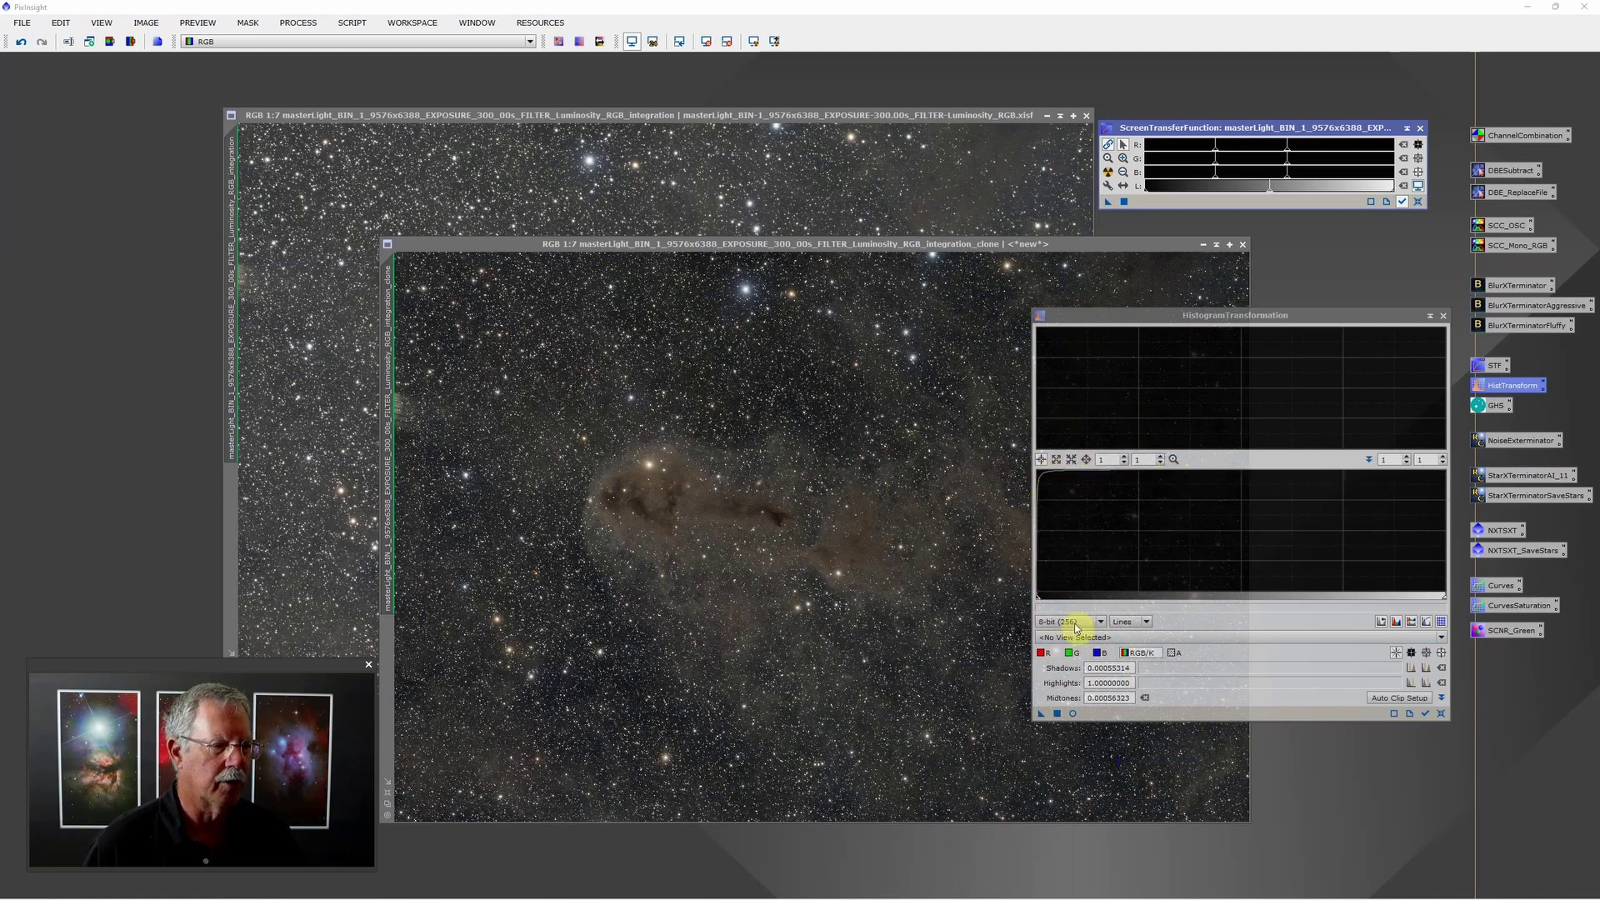
{"action": "left_click", "coordinate": [1056, 713]}
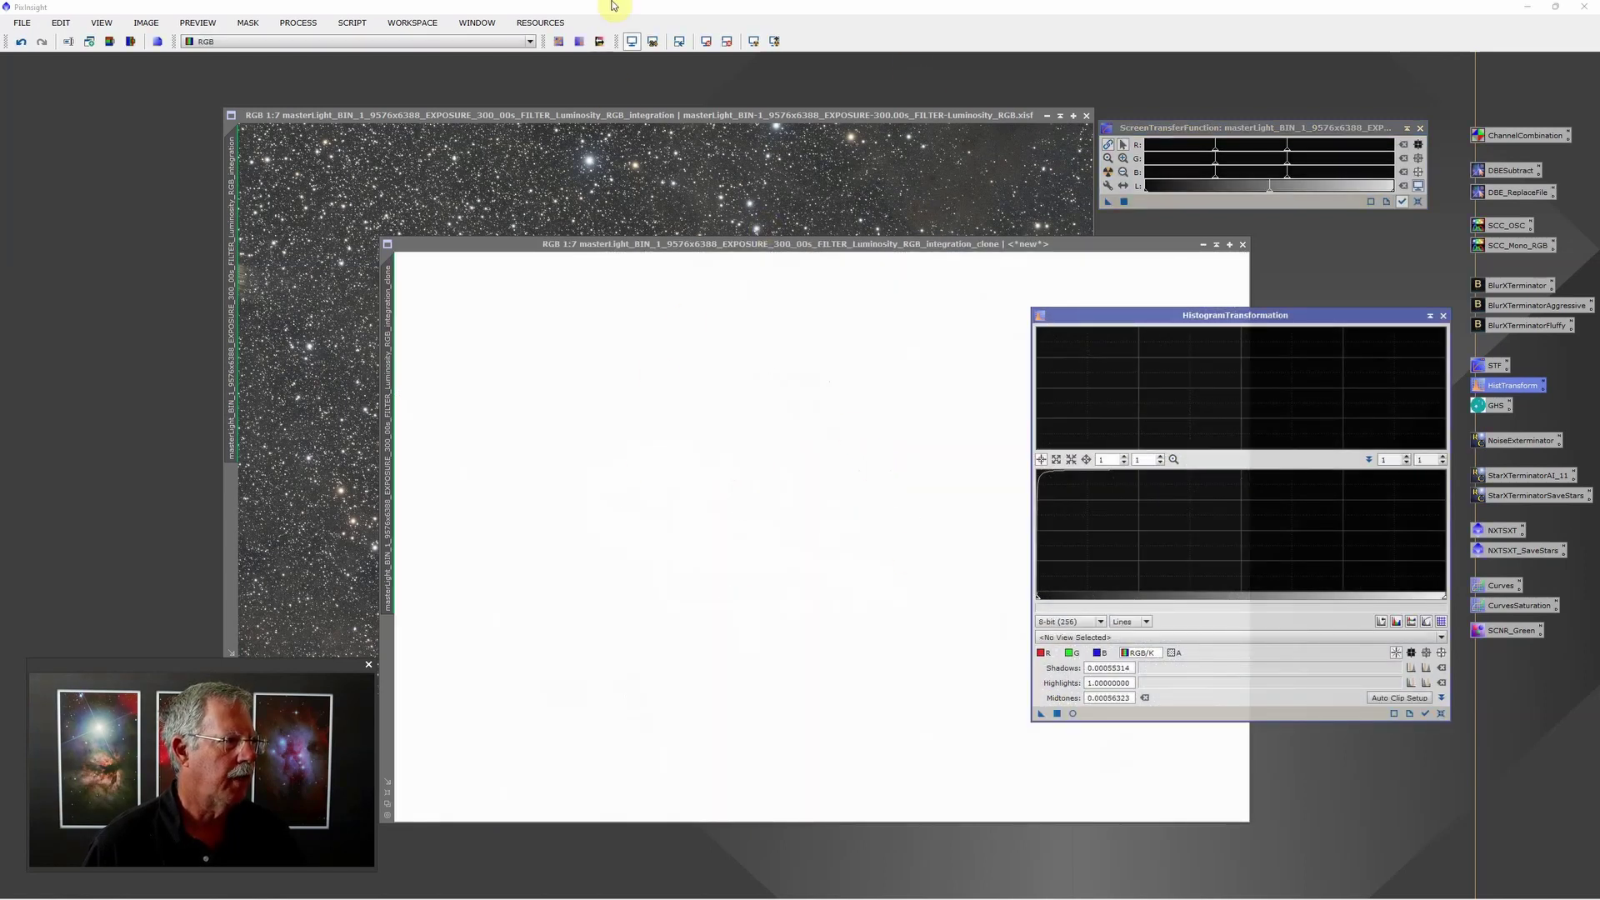
{"action": "left_click", "coordinate": [632, 41]}
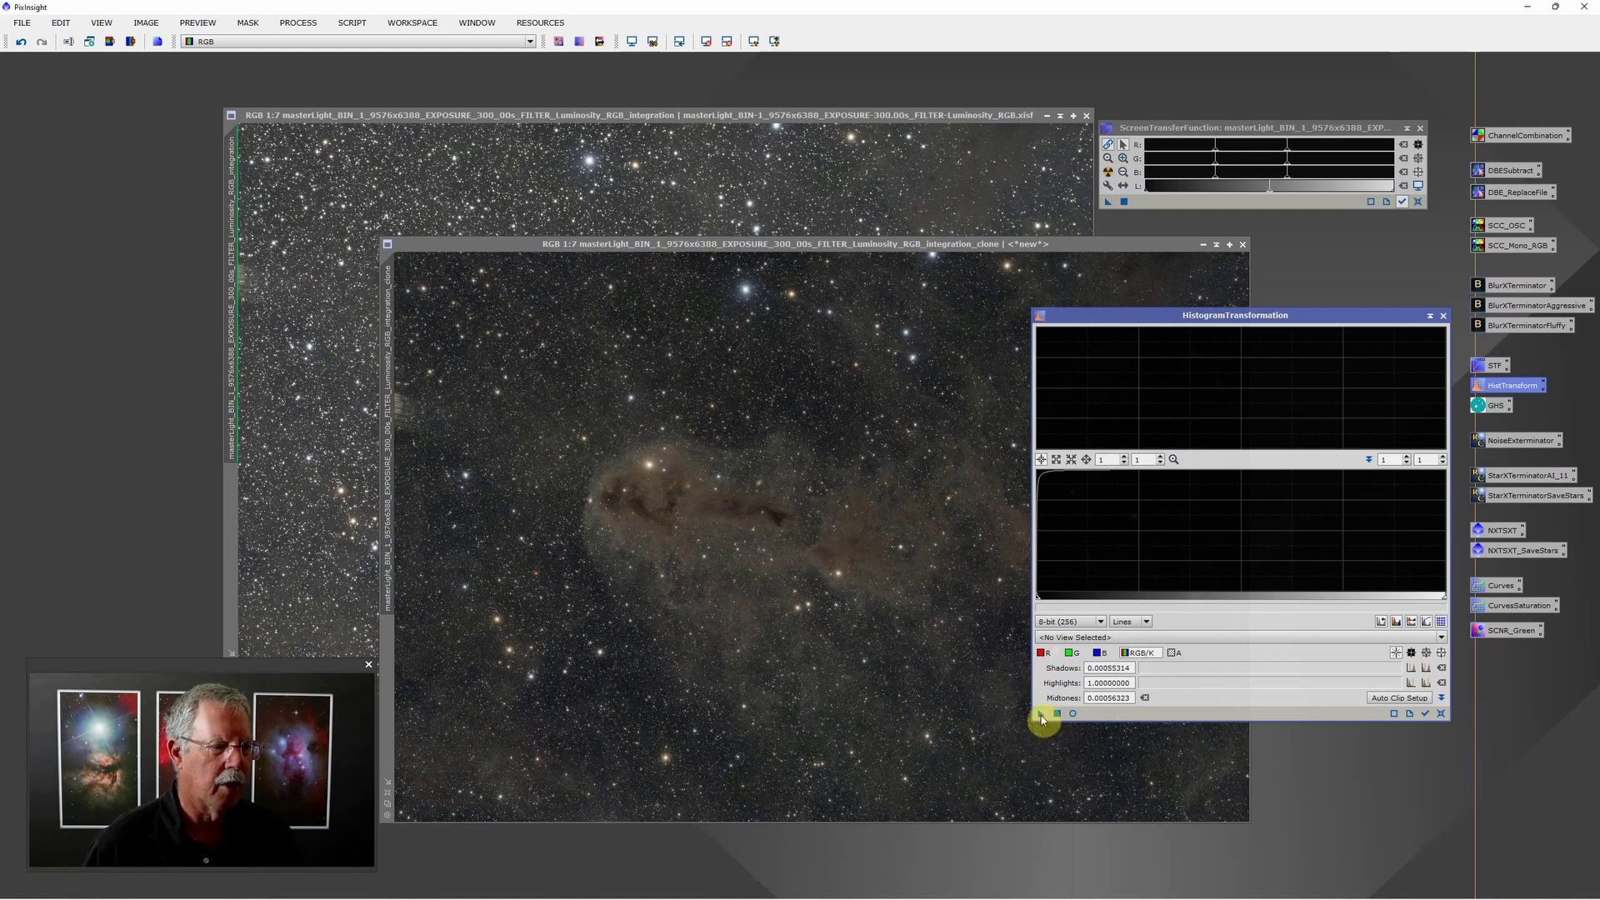
- Apply the same HistogramTransformation to the original master light, turn off its screen stretch and close both stretch dialogs
{"action": "left_click", "coordinate": [711, 201]}
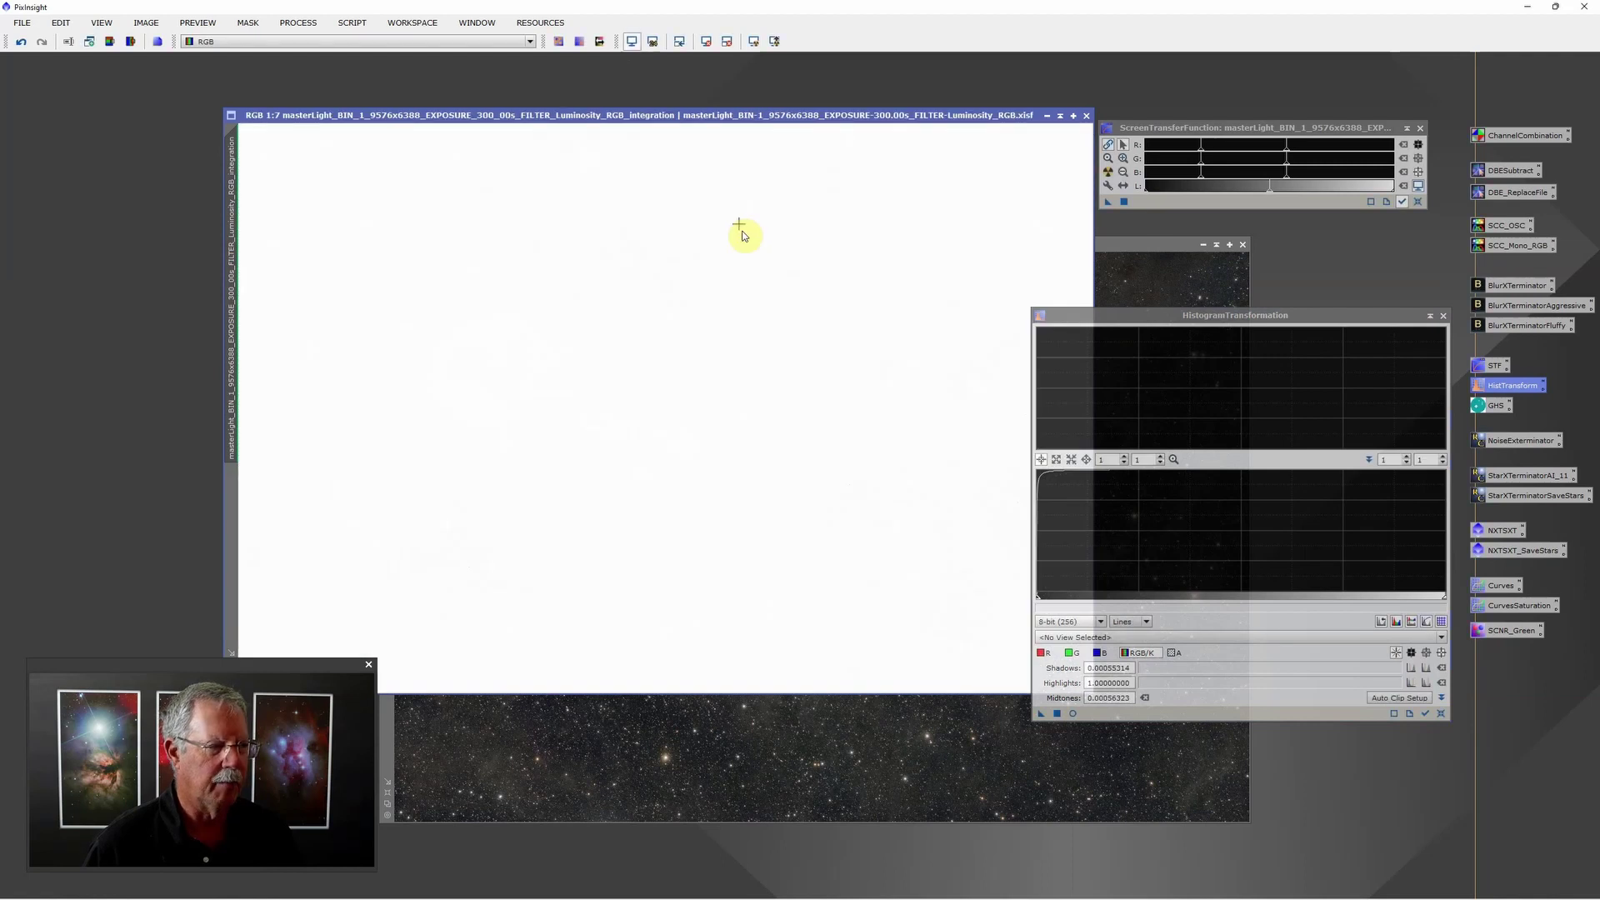
{"action": "left_click", "coordinate": [631, 43]}
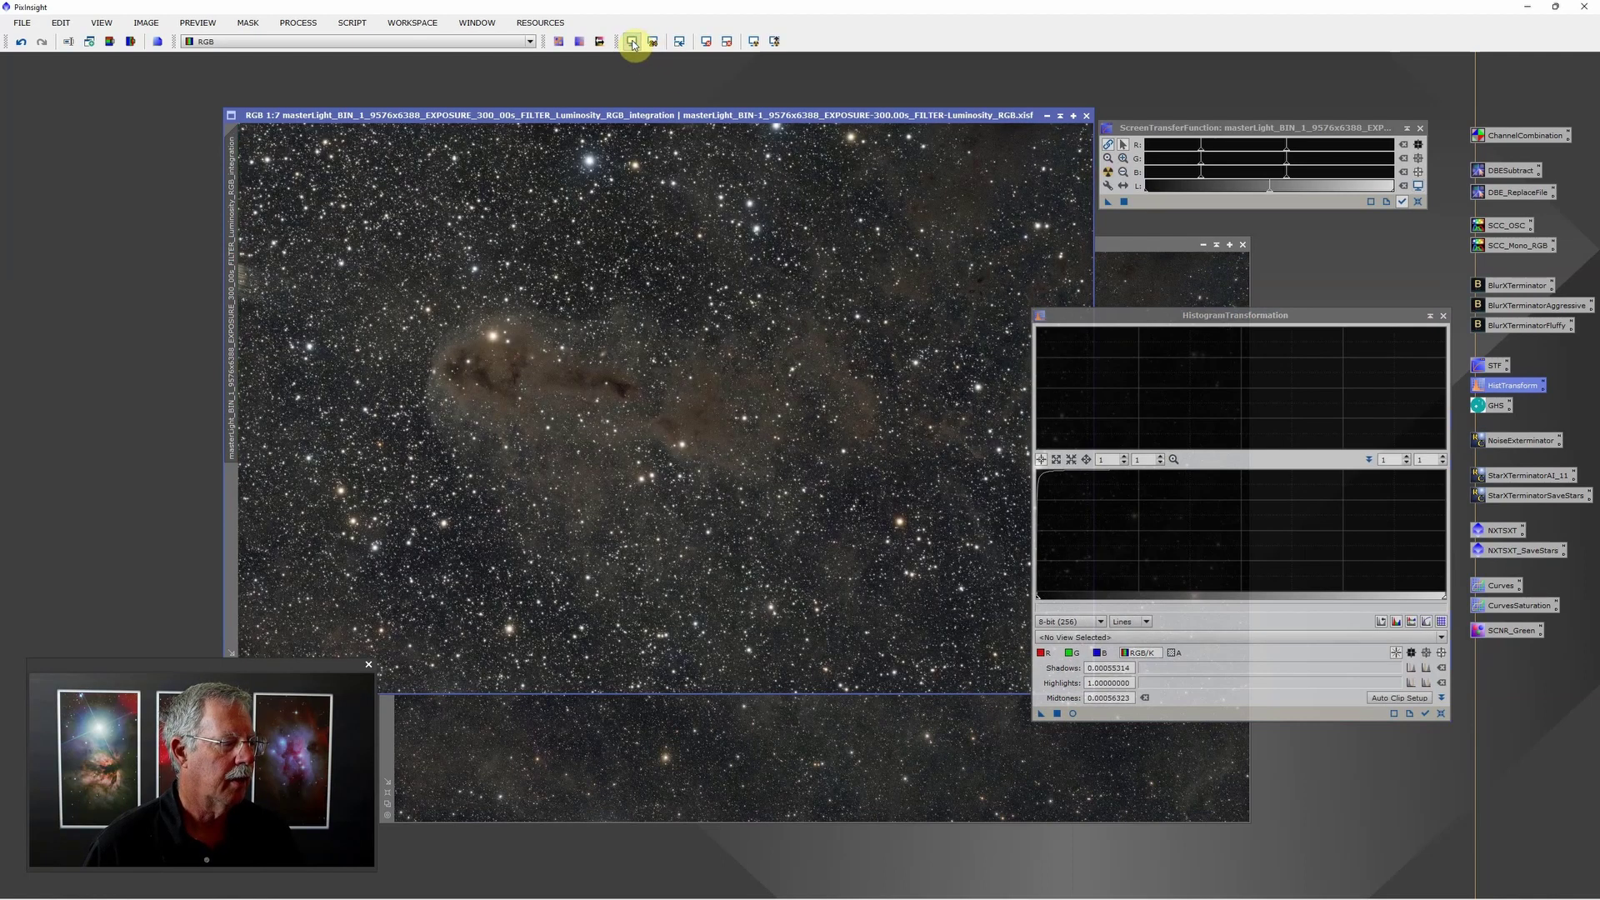
{"action": "left_click", "coordinate": [1444, 315]}
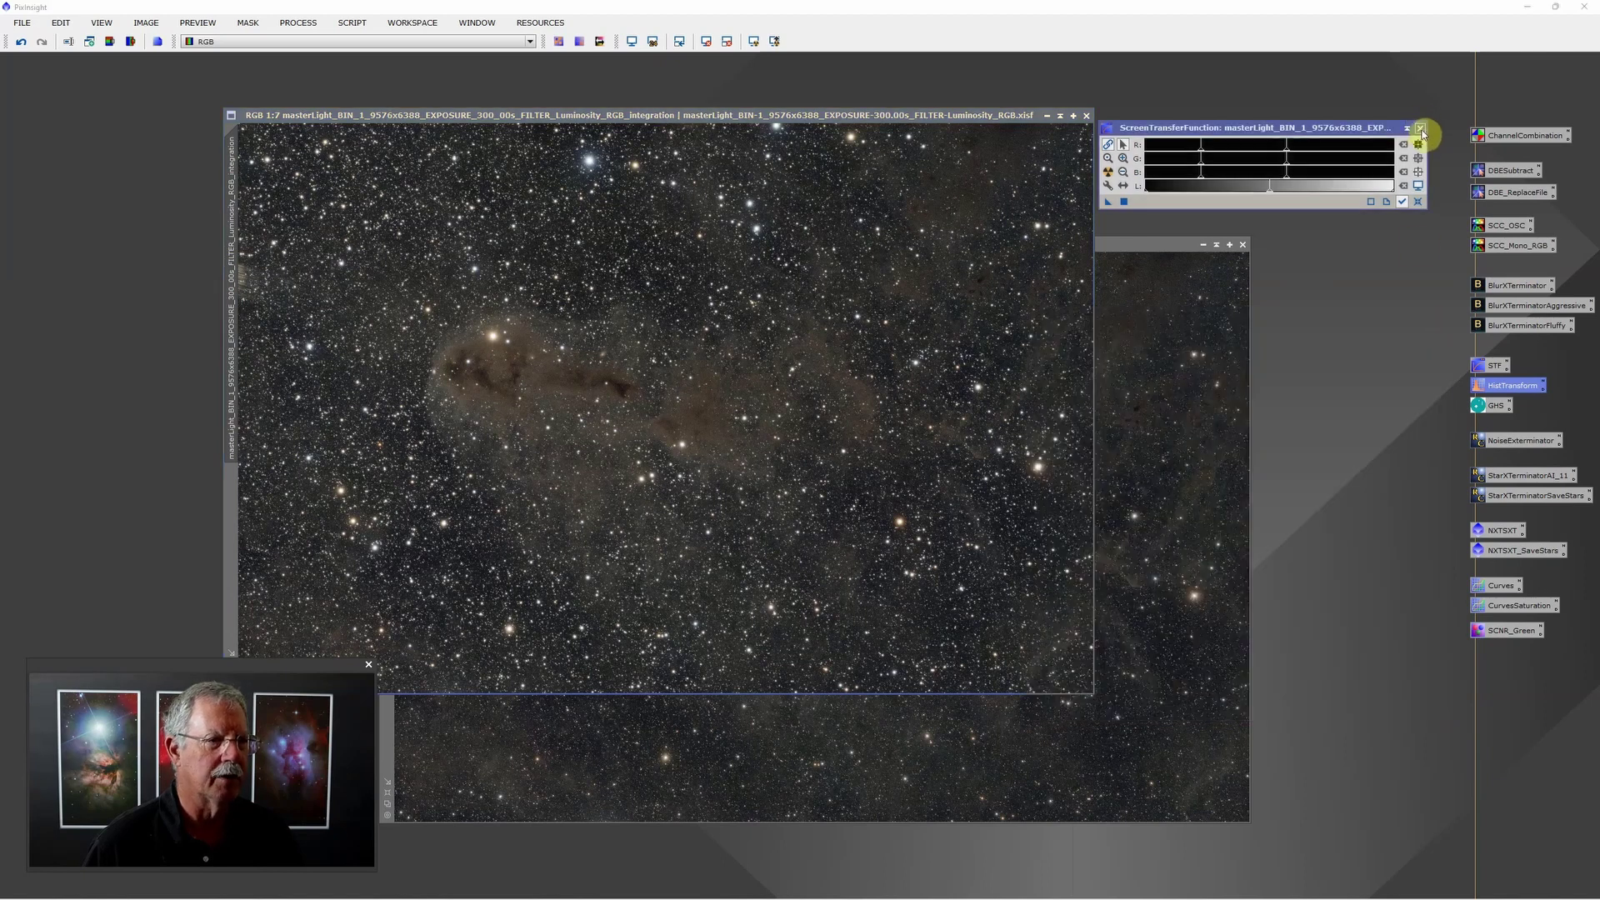
{"action": "left_click", "coordinate": [1420, 128]}
- Arrange the stretched original and clone apart in the workspace, with the clone in front
{"action": "left_click_drag", "start_coordinate": [765, 117], "coordinate": [621, 116]}
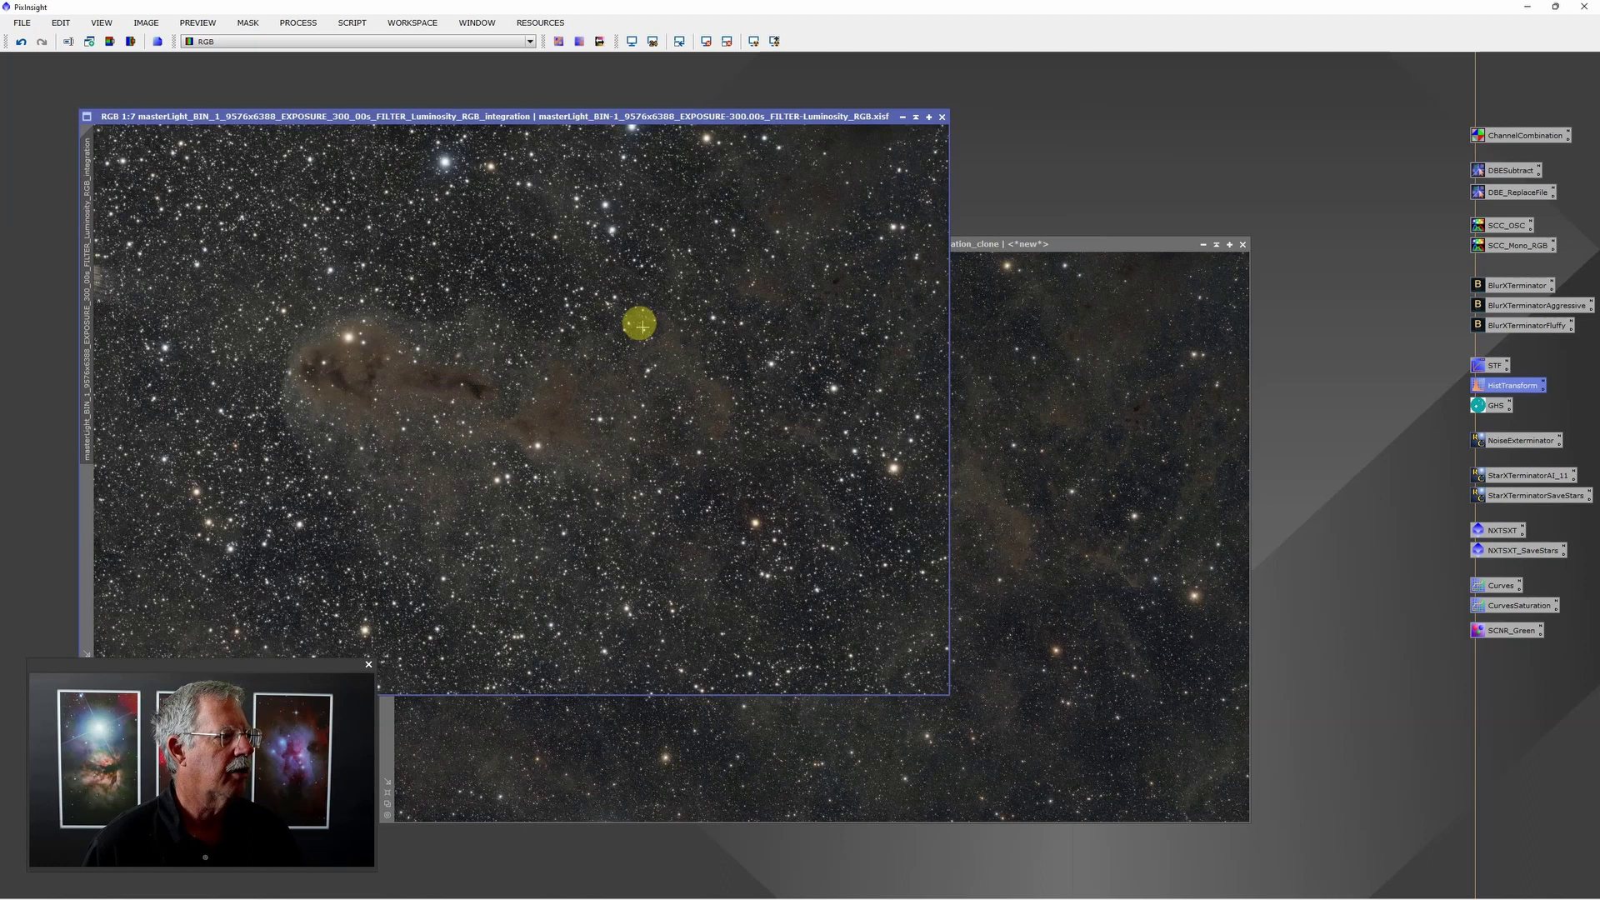
{"action": "left_click", "coordinate": [1040, 246]}
{"action": "left_click_drag", "start_coordinate": [825, 254], "coordinate": [827, 242]}
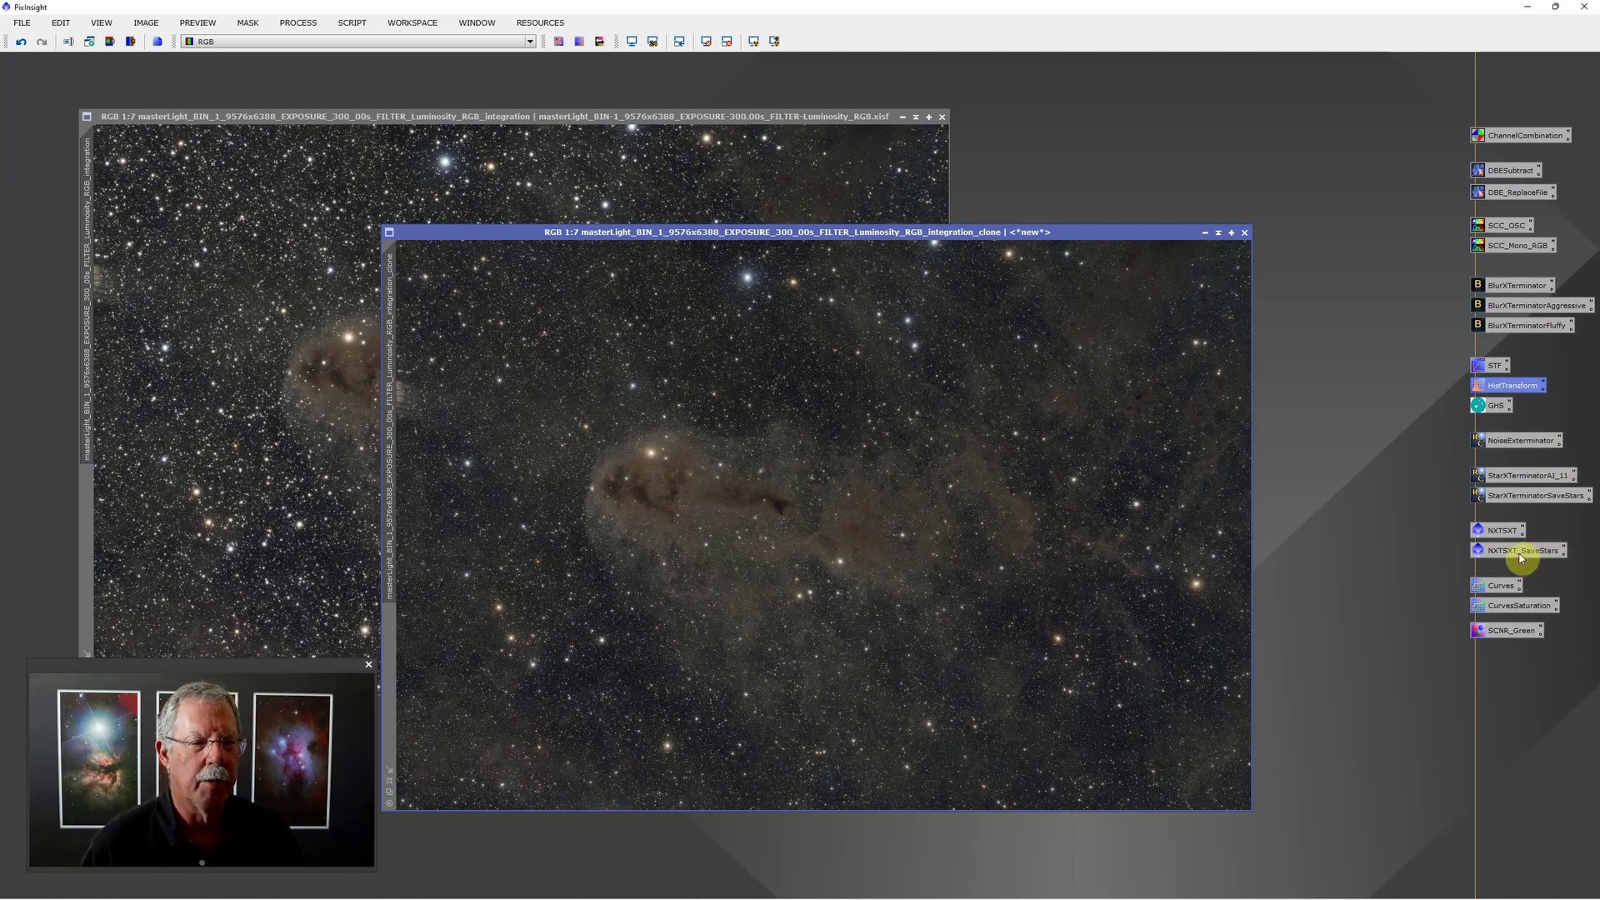
- Open StarXTerminator, select StarXTerminator.11.pb as its AI file and close the process dialog
{"action": "left_click", "coordinate": [1520, 476]}
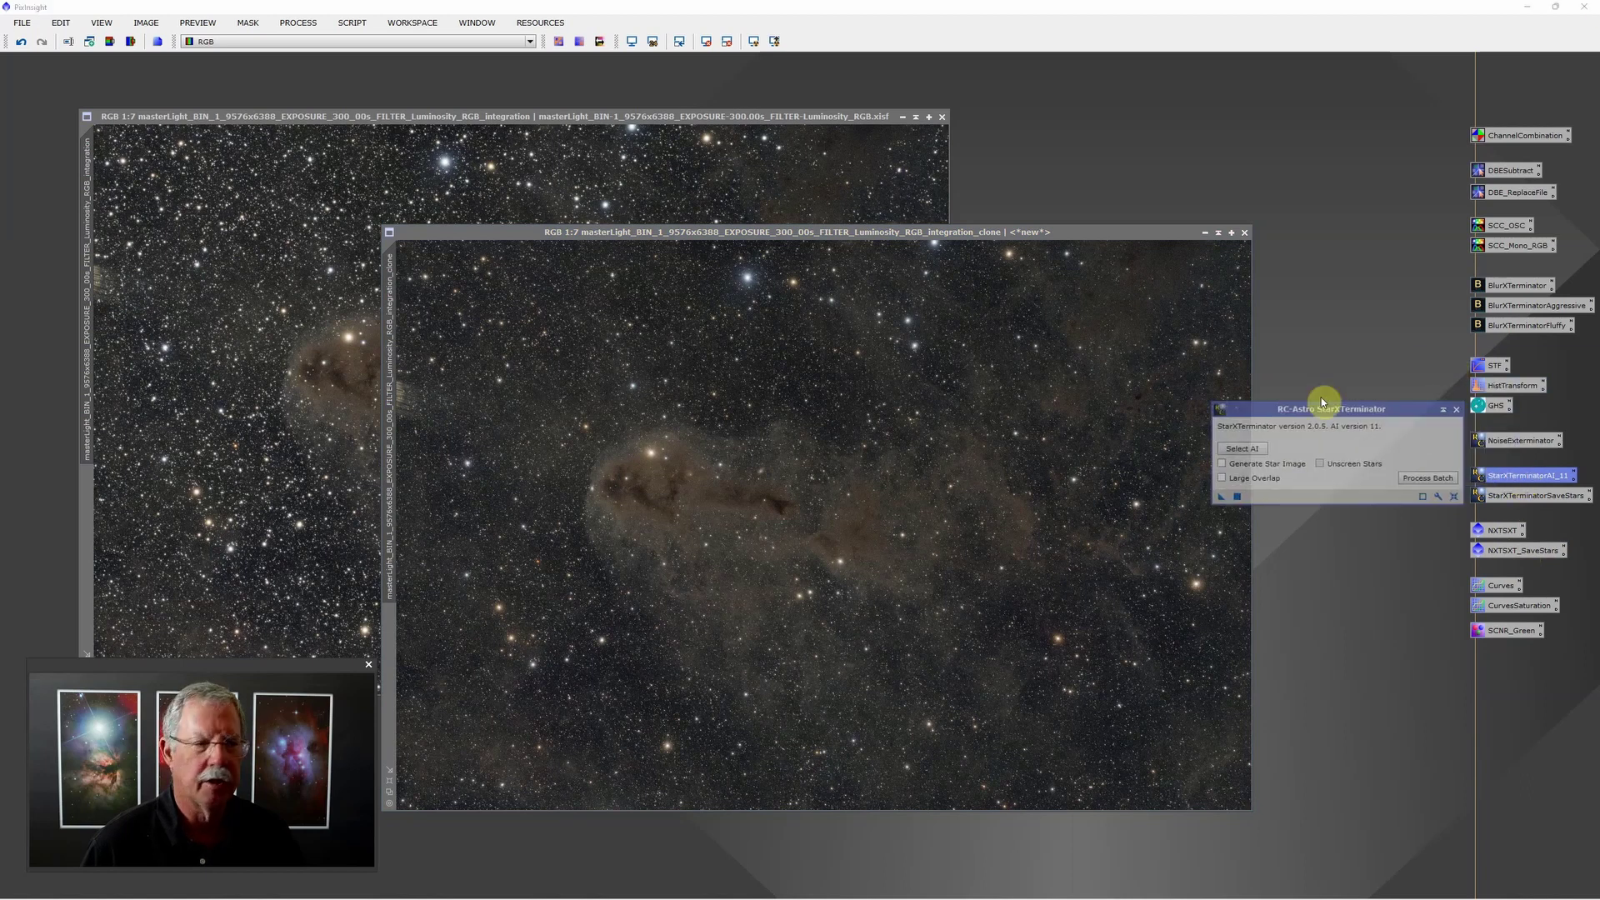
{"action": "left_click", "coordinate": [1244, 450]}
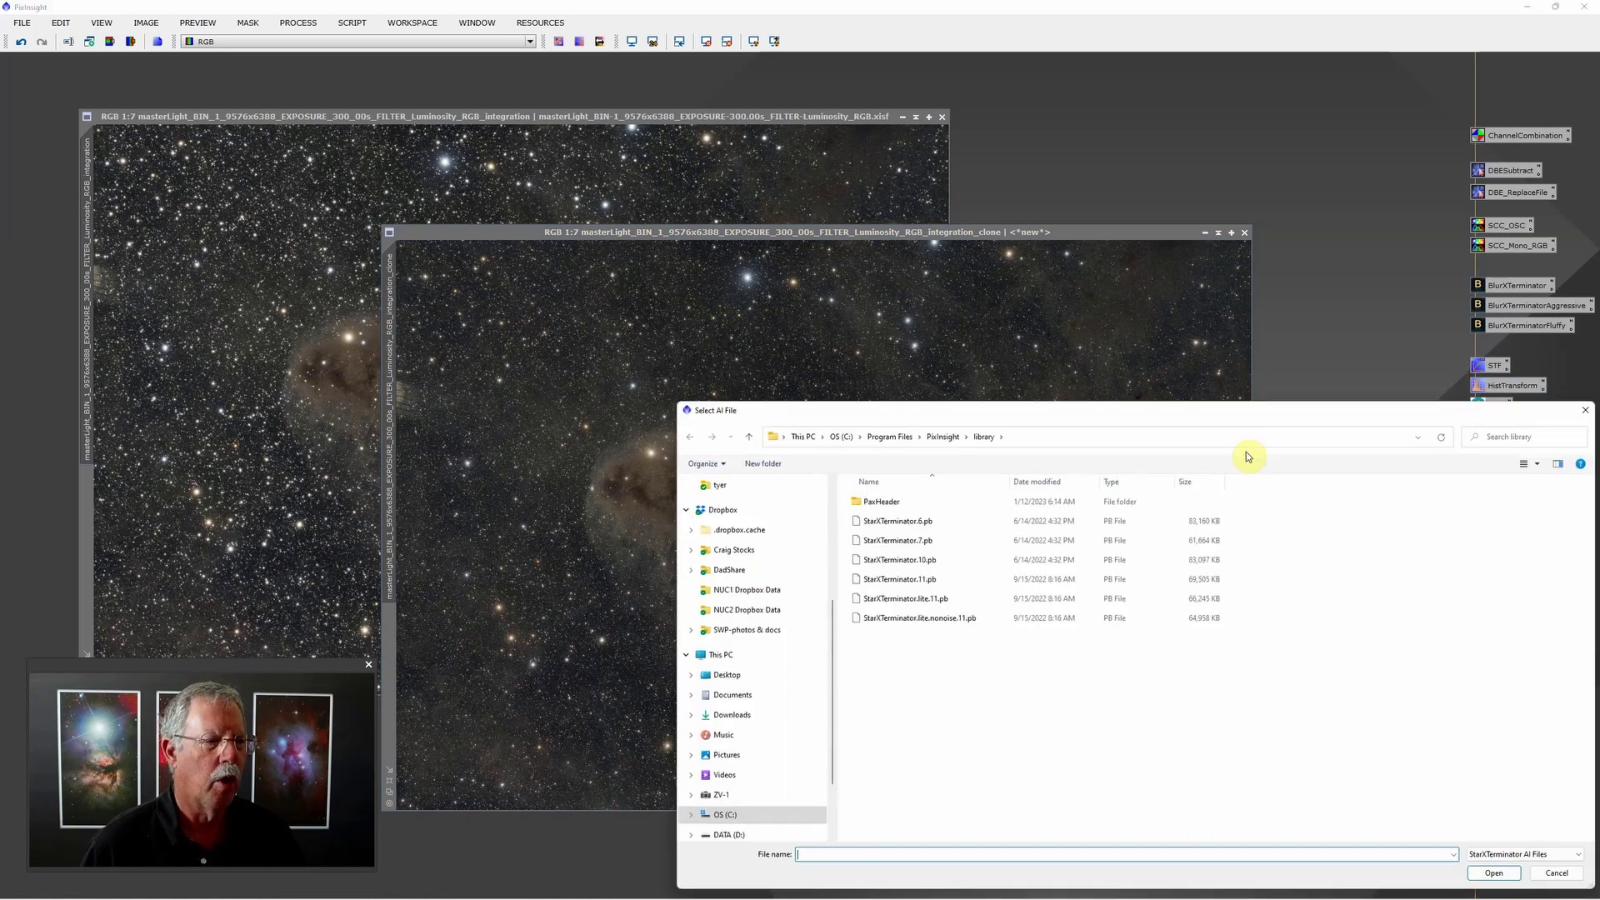
{"action": "left_click", "coordinate": [924, 579]}
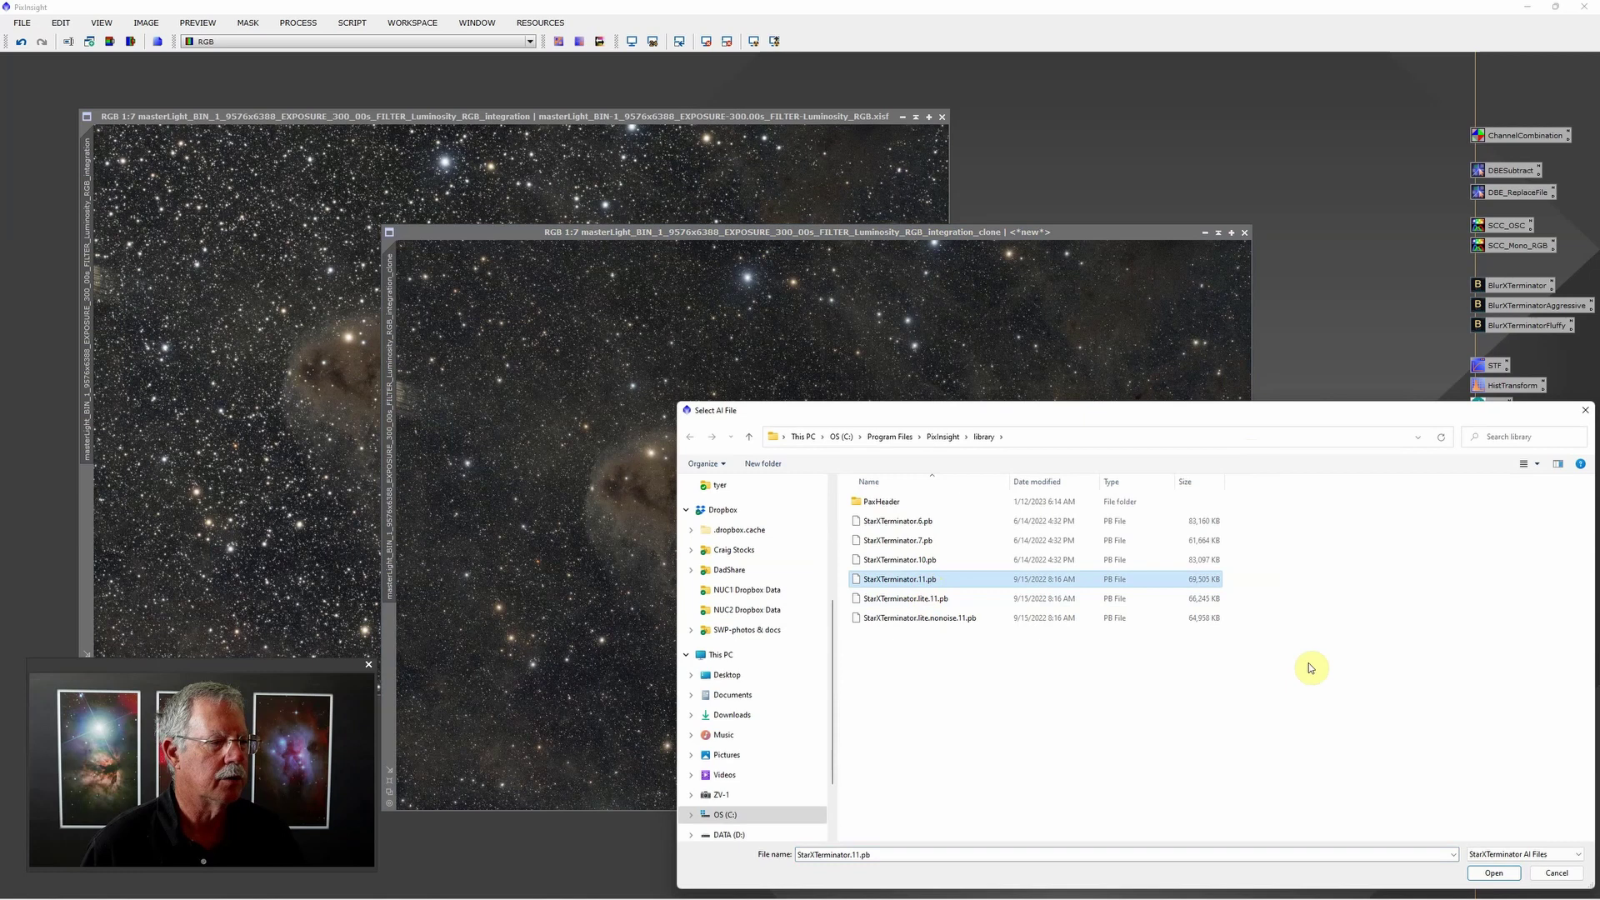
{"action": "left_click", "coordinate": [1493, 873]}
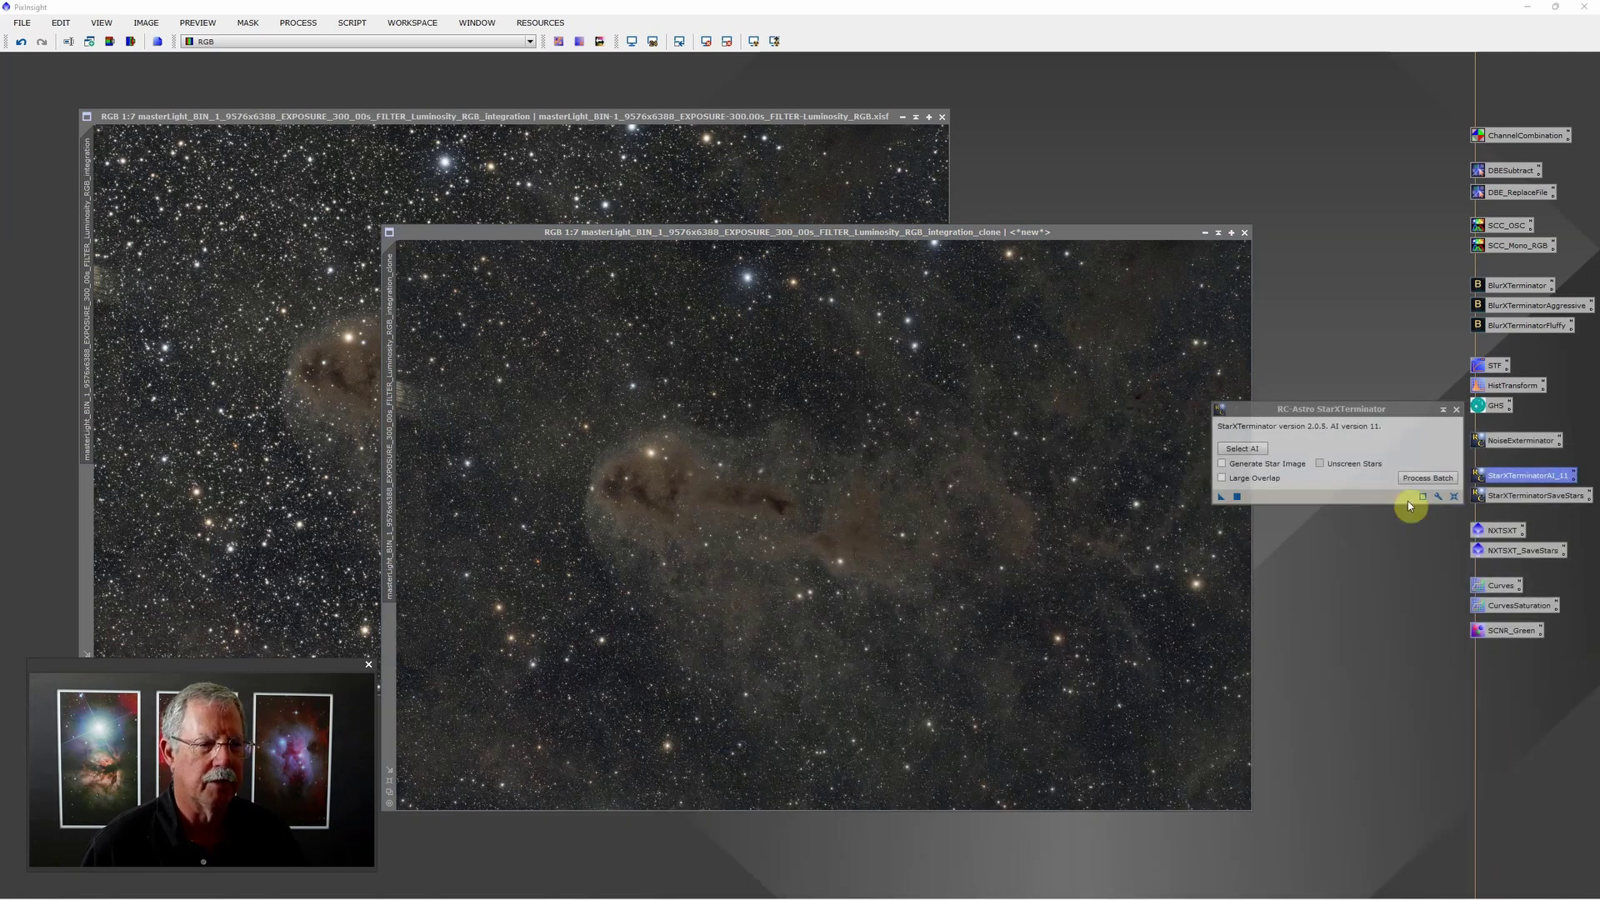
{"action": "left_click", "coordinate": [1457, 410]}
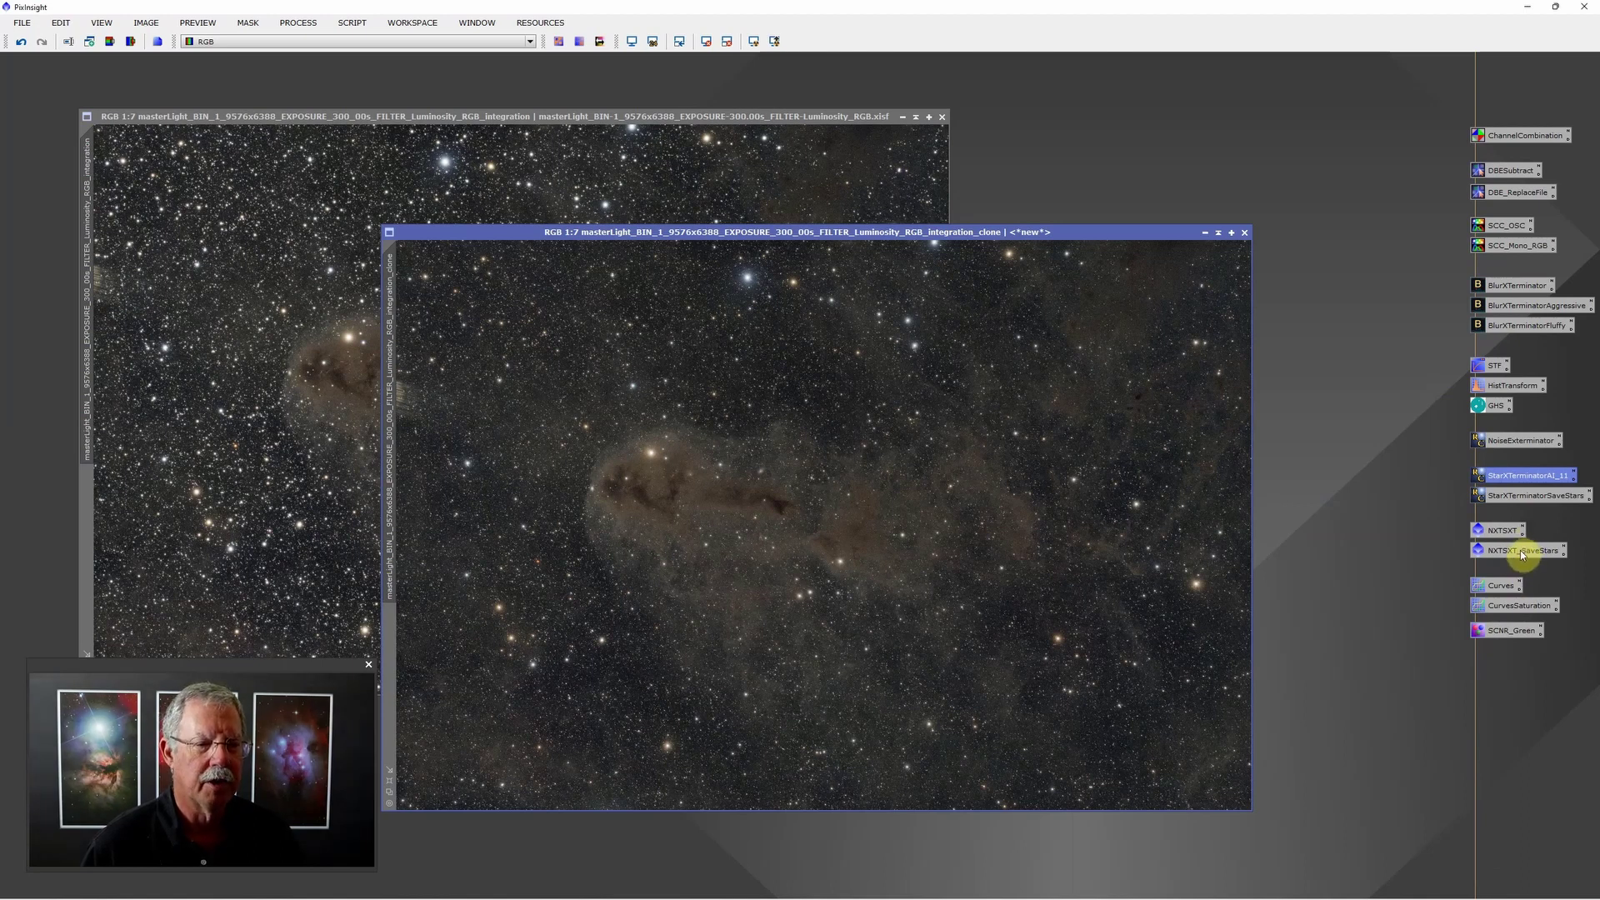
- Run the saved NXTSXT_SaveStars process on the clone and move the extracted stars image clear of the starless clone
{"action": "mouse_move", "coordinate": [1521, 553]}
{"action": "left_mouse_down"}
{"action": "mouse_move", "coordinate": [1111, 482]}
{"action": "mouse_move", "coordinate": [1015, 518]}
{"action": "left_mouse_up"}
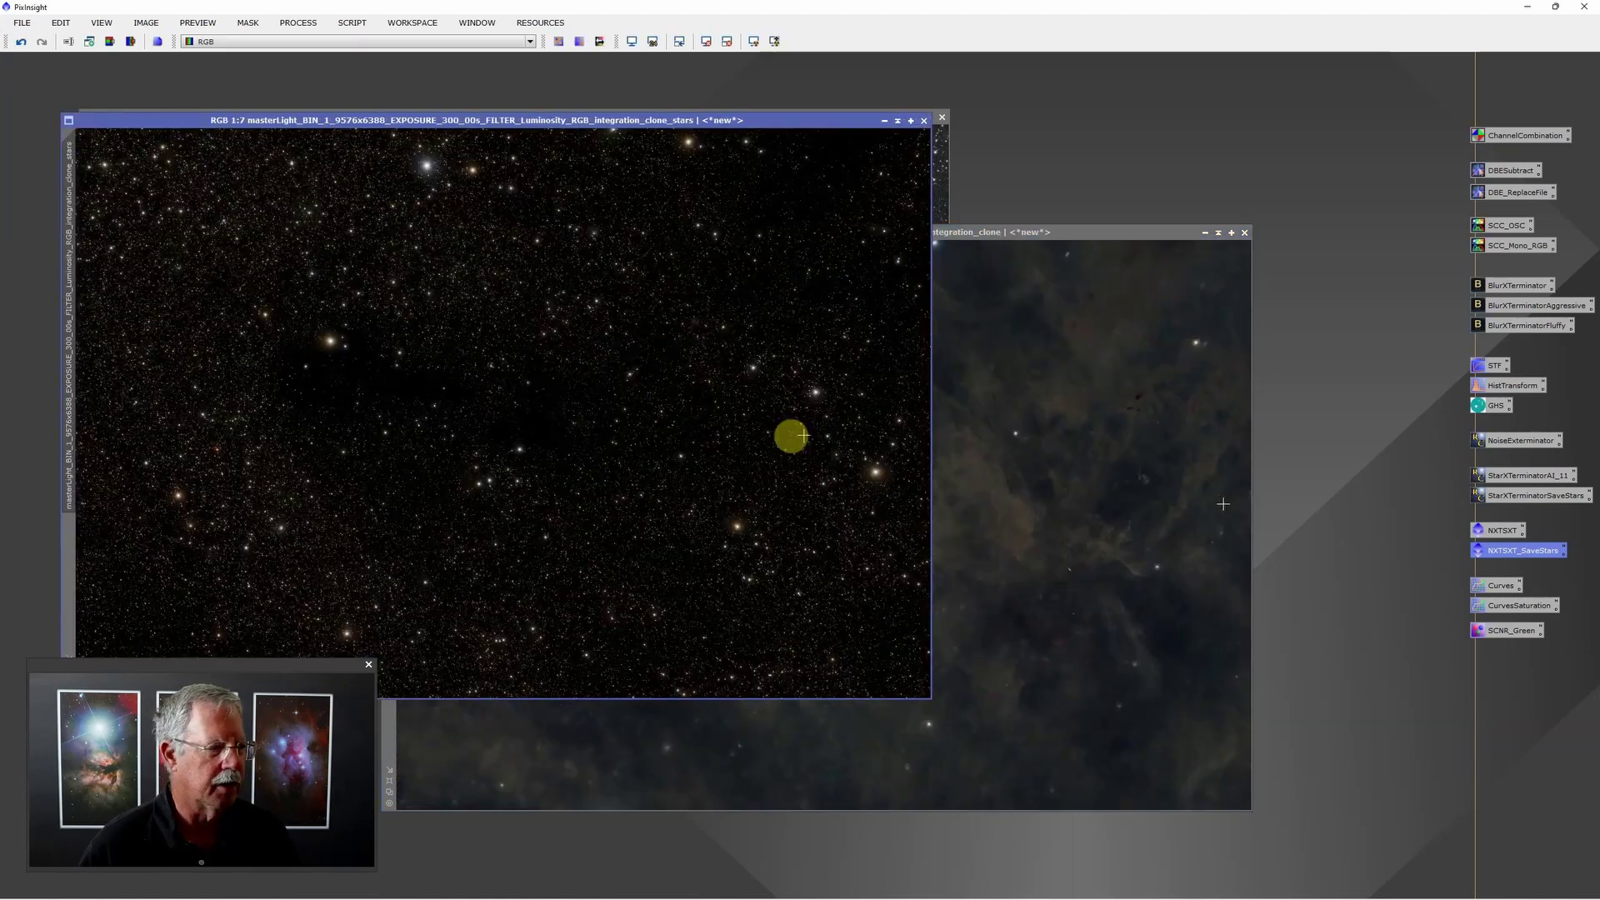
{"action": "left_click_drag", "start_coordinate": [534, 120], "coordinate": [1040, 311]}
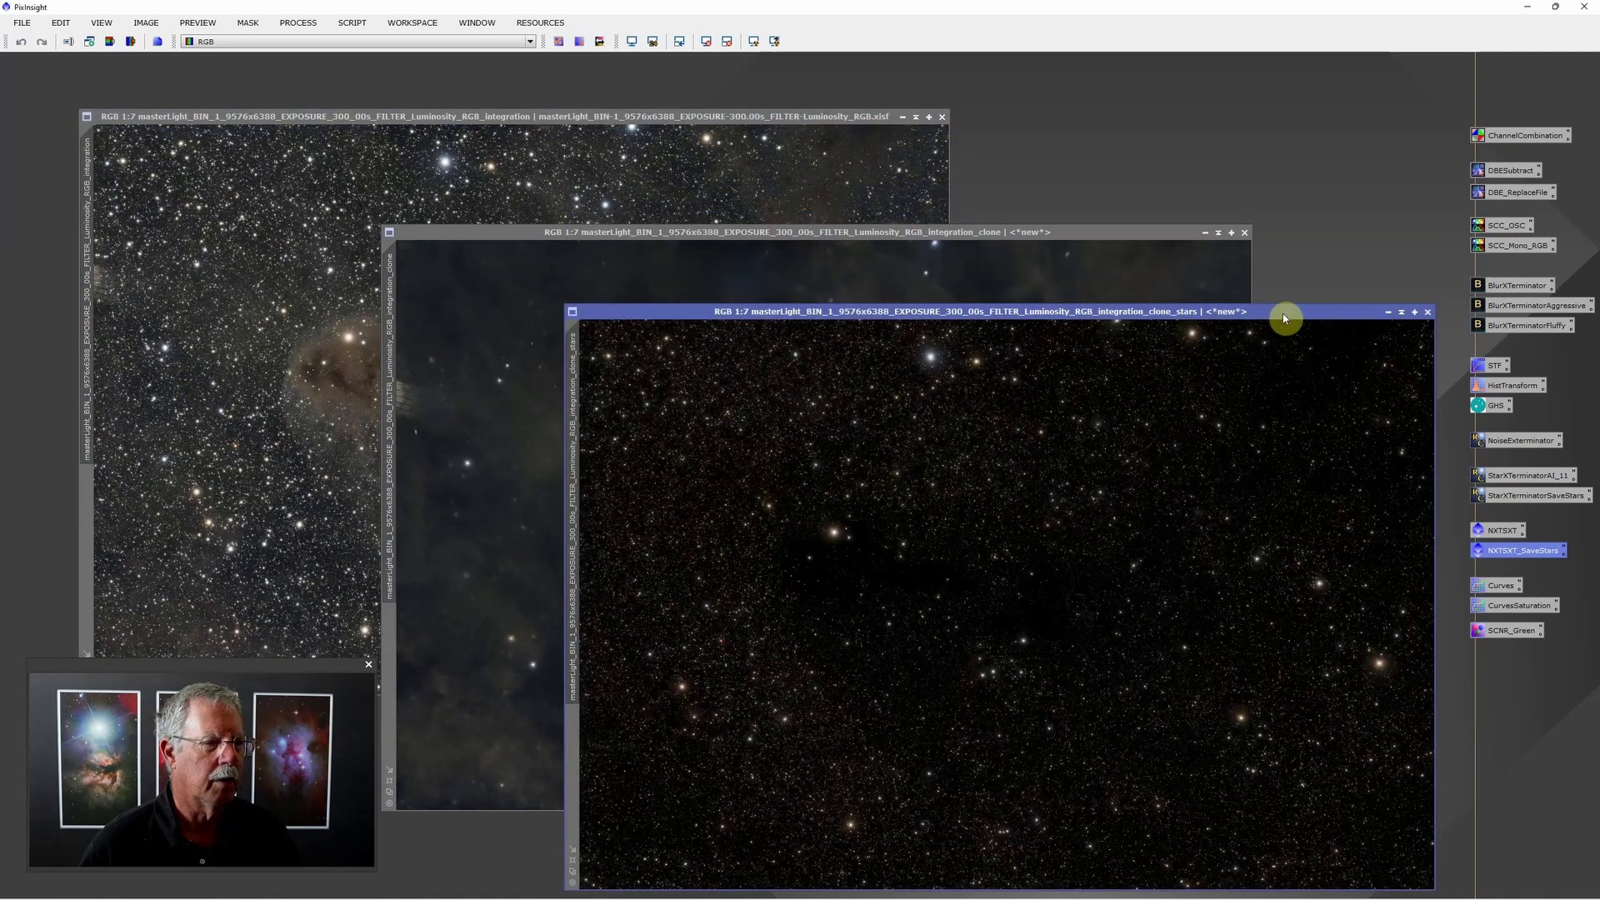
{"action": "mouse_move", "coordinate": [1287, 310]}
{"action": "left_mouse_down"}
{"action": "mouse_move", "coordinate": [1189, 467]}
{"action": "mouse_move", "coordinate": [1170, 738]}
{"action": "left_mouse_up"}
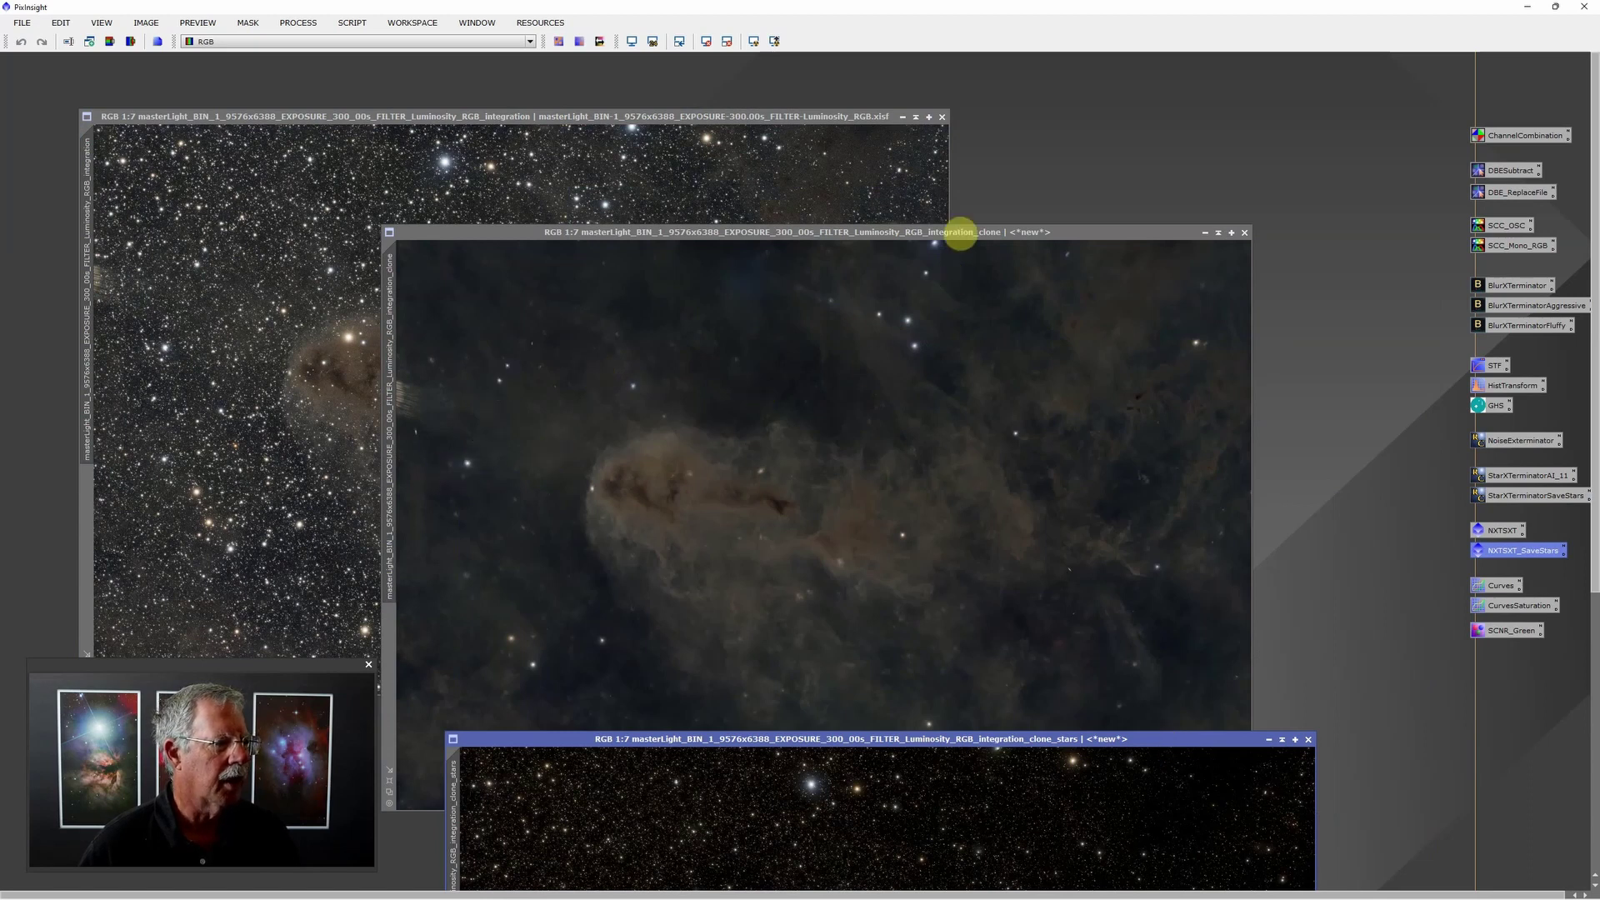
- Examine the starless clone up close around the nebula and dark background for leftover stars and removal artifacts
{"action": "left_click", "coordinate": [458, 418]}
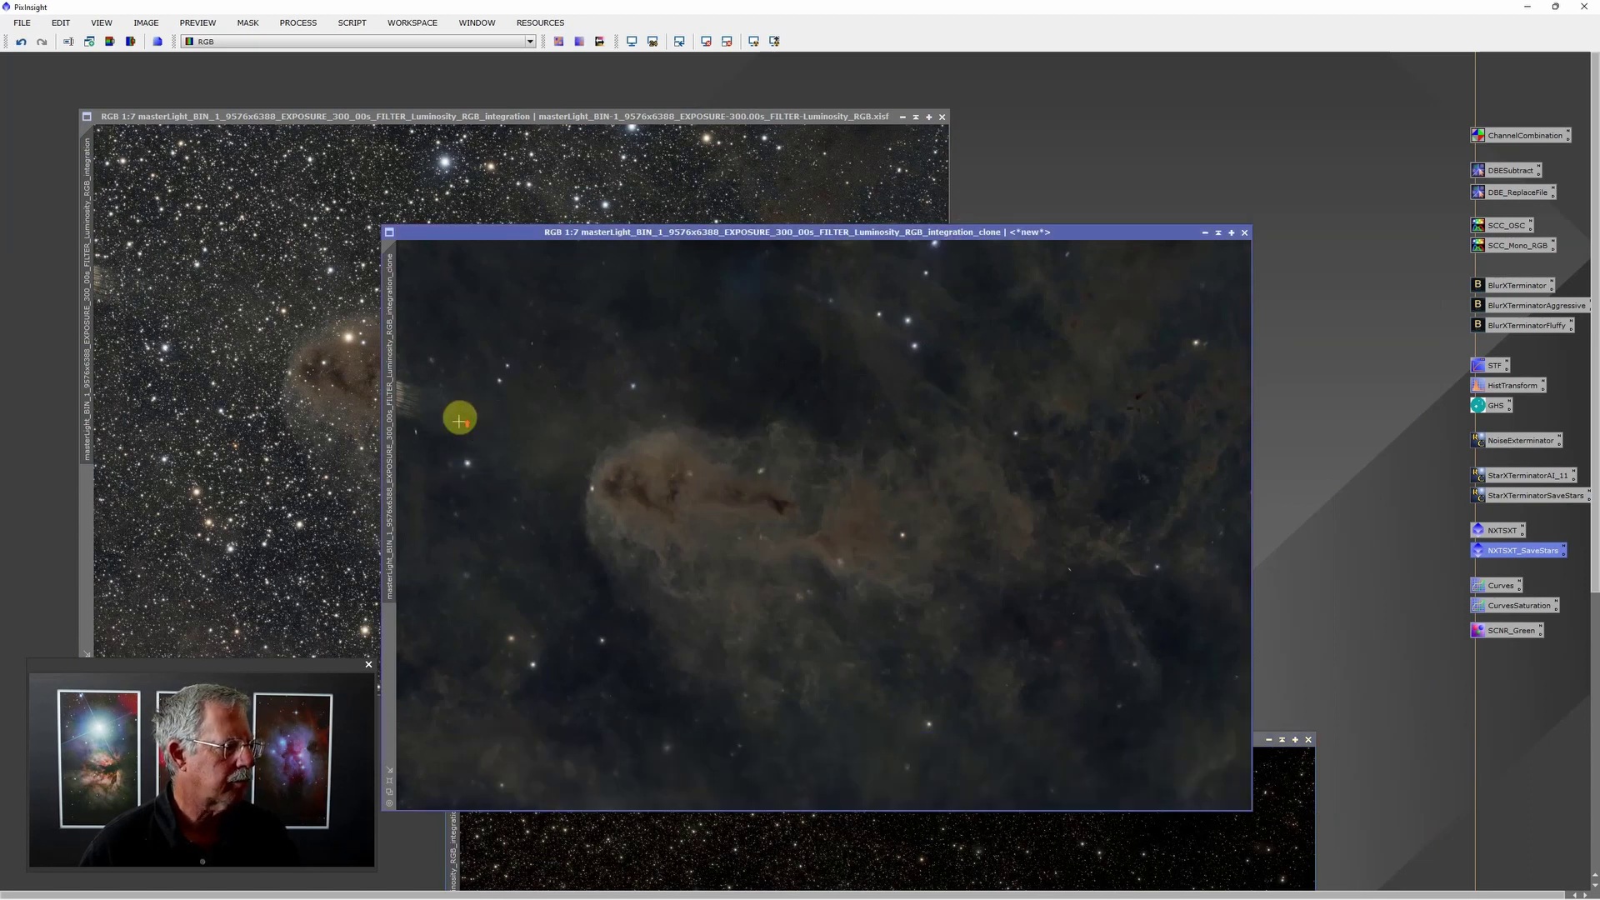
{"action": "scroll", "coordinate": [458, 424], "scroll_direction": "down", "scroll_amount": 4}
{"action": "scroll", "coordinate": [678, 478], "scroll_direction": "up", "scroll_amount": 9}
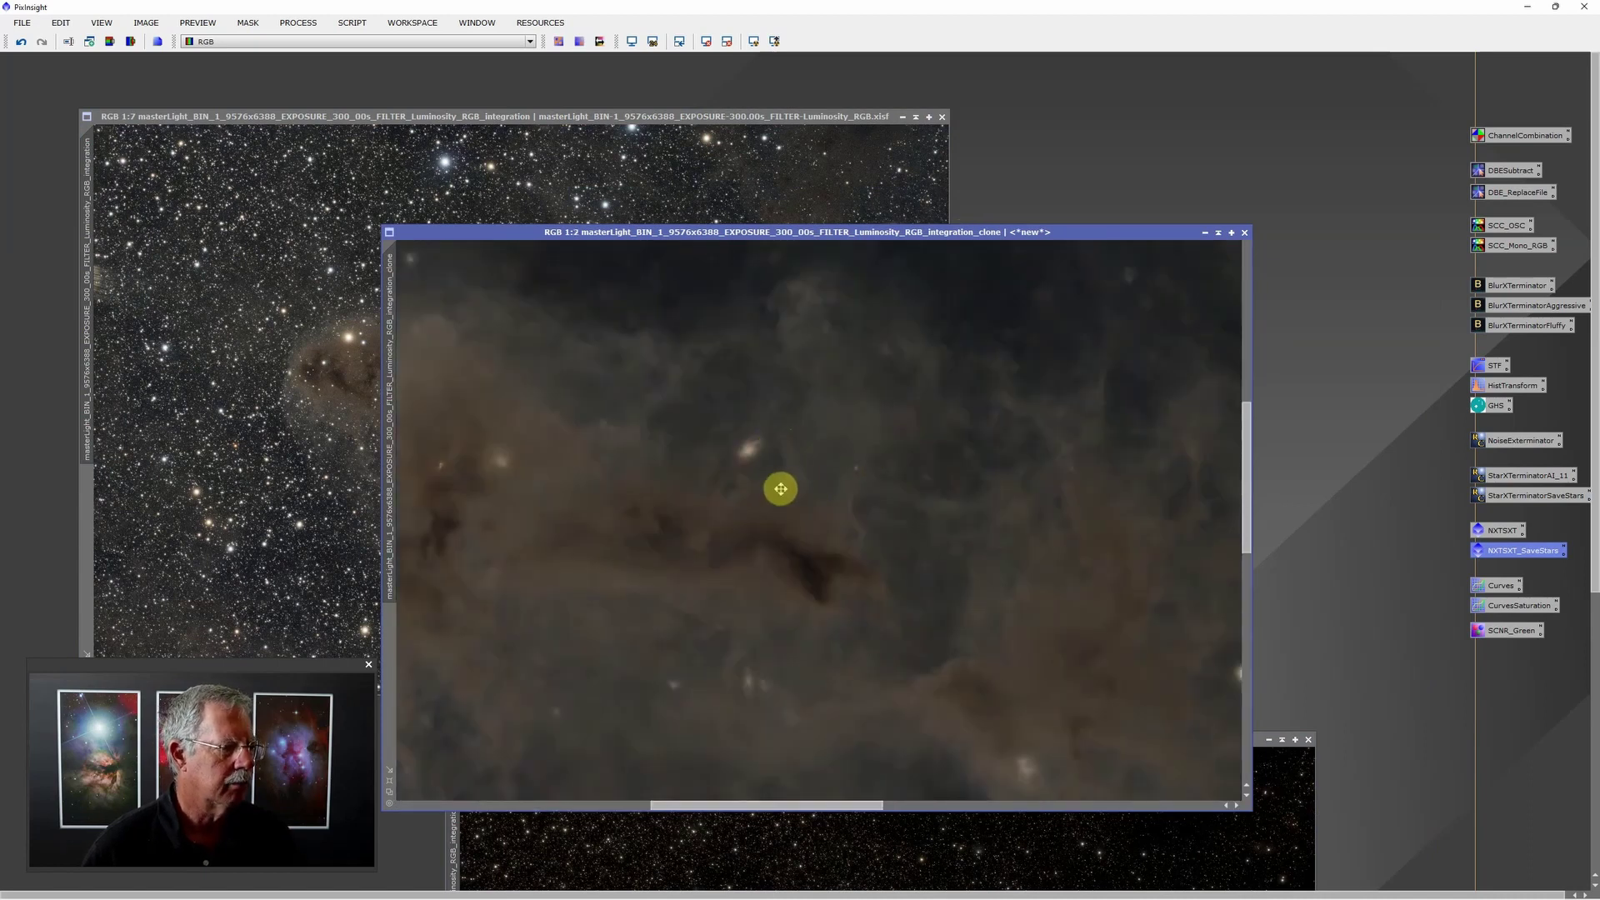
{"action": "left_click_drag", "start_coordinate": [778, 489], "coordinate": [1292, 498]}
{"action": "left_click_drag", "start_coordinate": [658, 512], "coordinate": [1075, 503]}
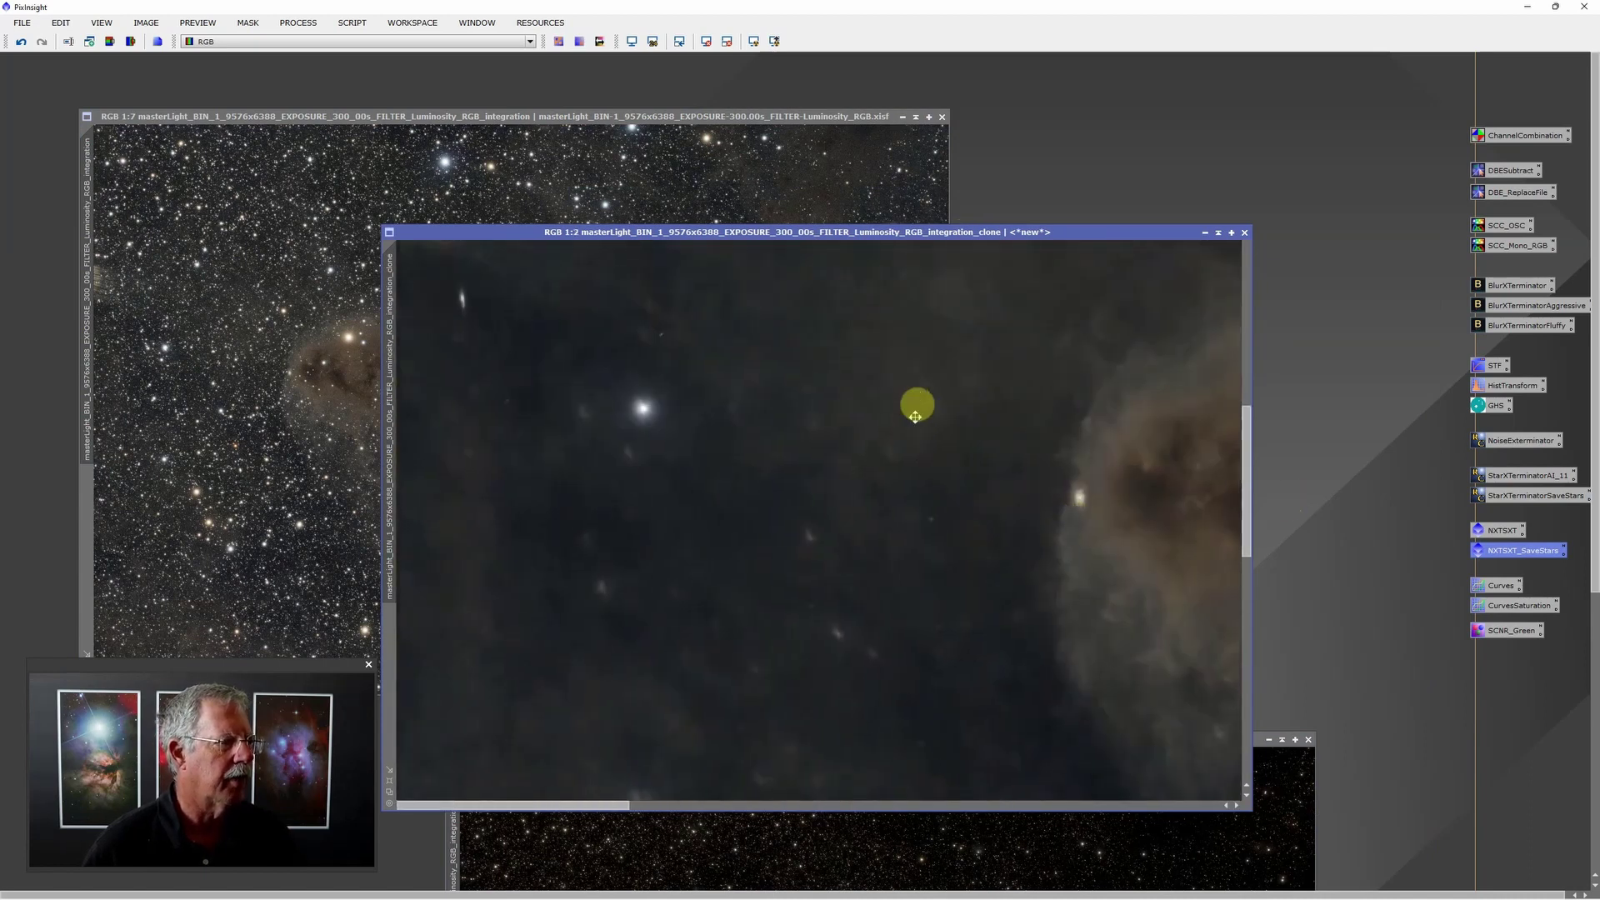
{"action": "left_click_drag", "start_coordinate": [914, 403], "coordinate": [891, 615]}
{"action": "left_click_drag", "start_coordinate": [911, 463], "coordinate": [814, 648]}
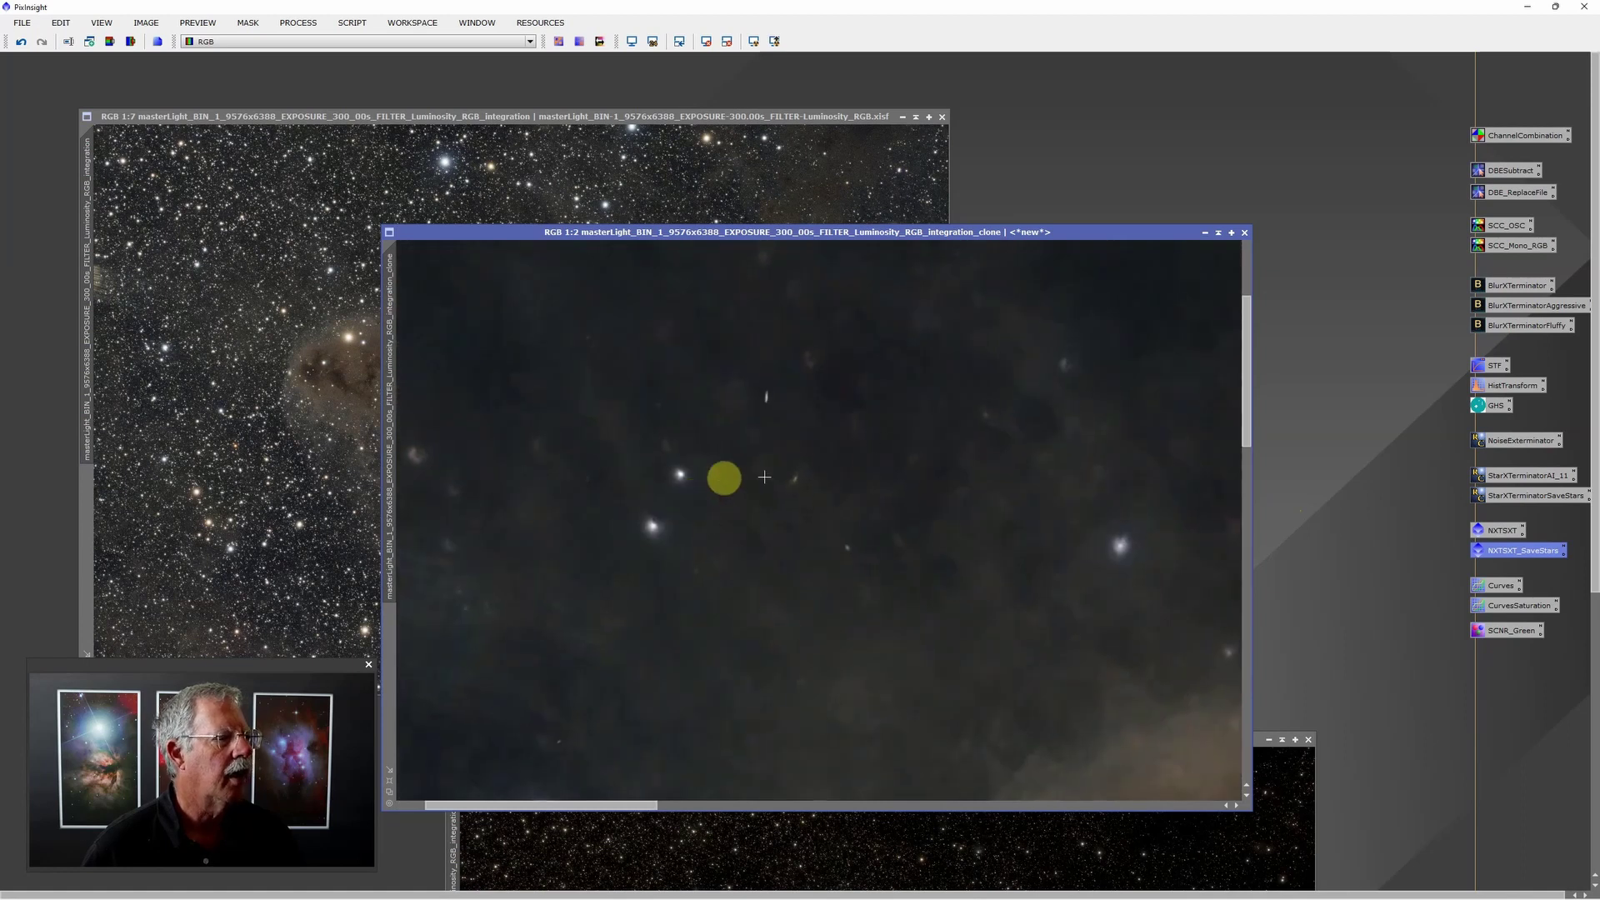
{"action": "left_click_drag", "start_coordinate": [1117, 565], "coordinate": [964, 578]}
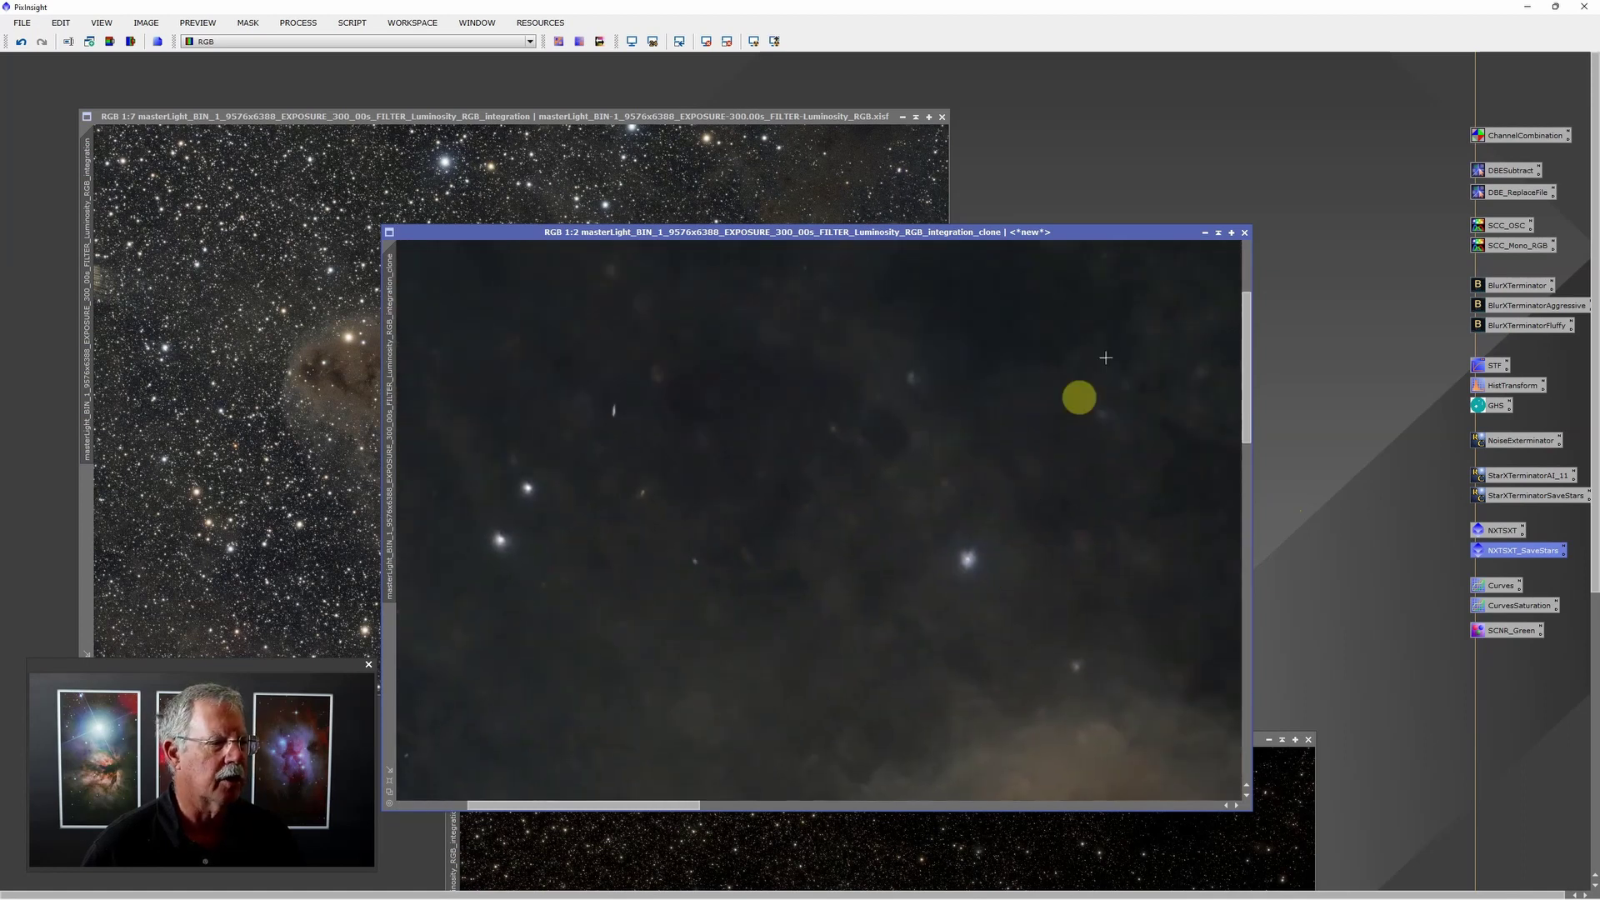
{"action": "scroll", "coordinate": [991, 375], "scroll_direction": "down", "scroll_amount": 10}
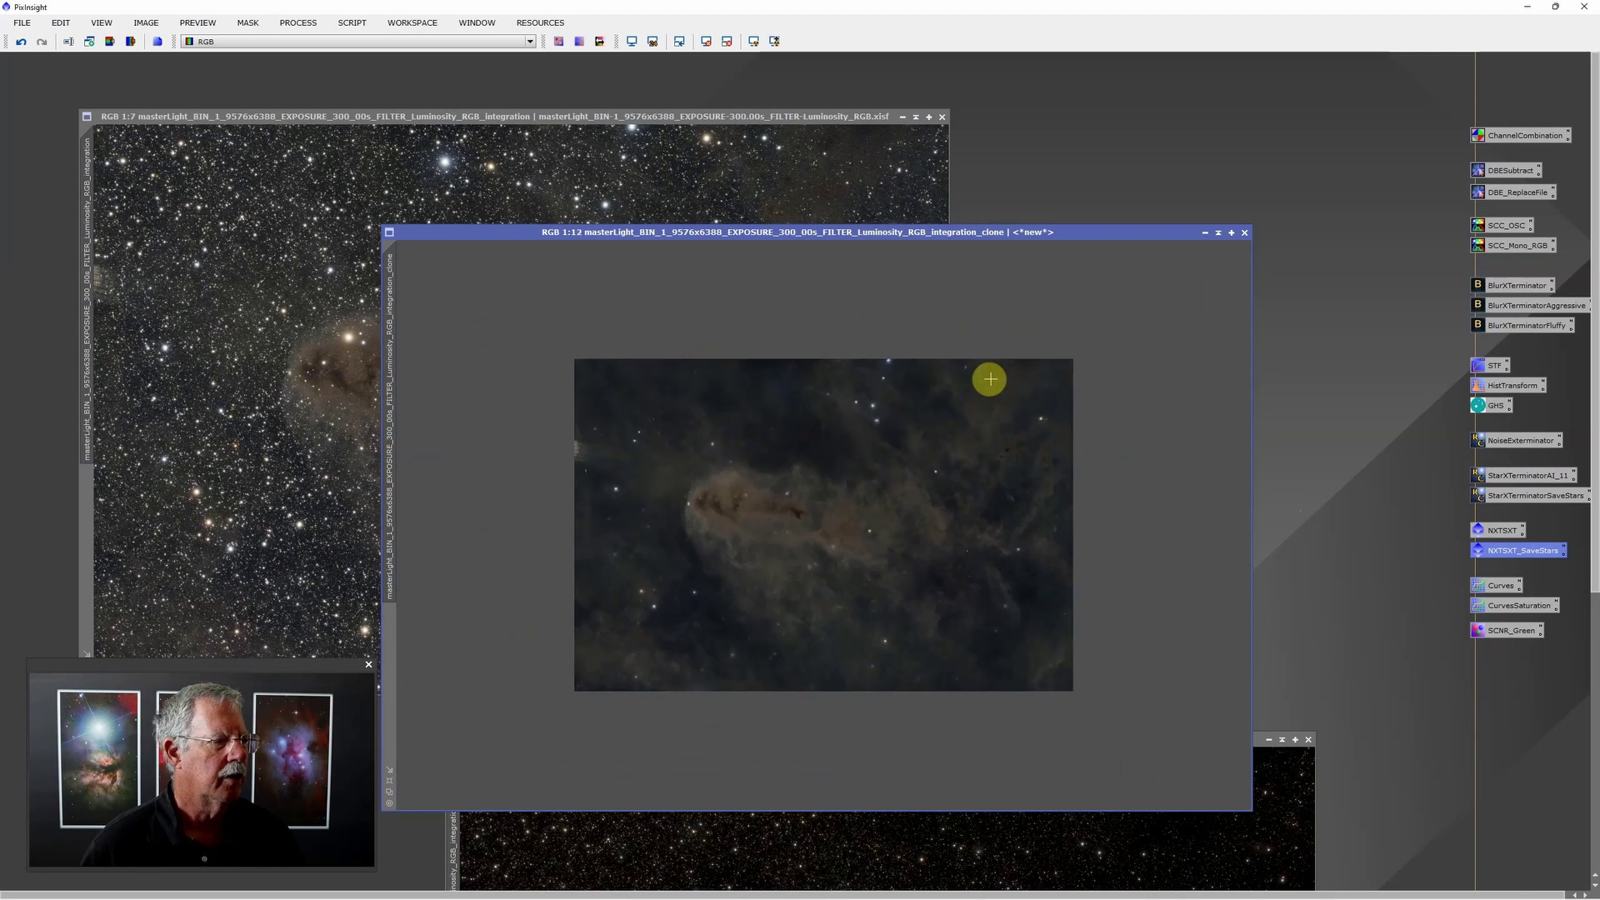
- Set up saving the clone's stars image as a 16-bit unsigned integer TIFF in the Dark Shark Centered folder, and cancel the save
{"action": "left_click", "coordinate": [1140, 746]}
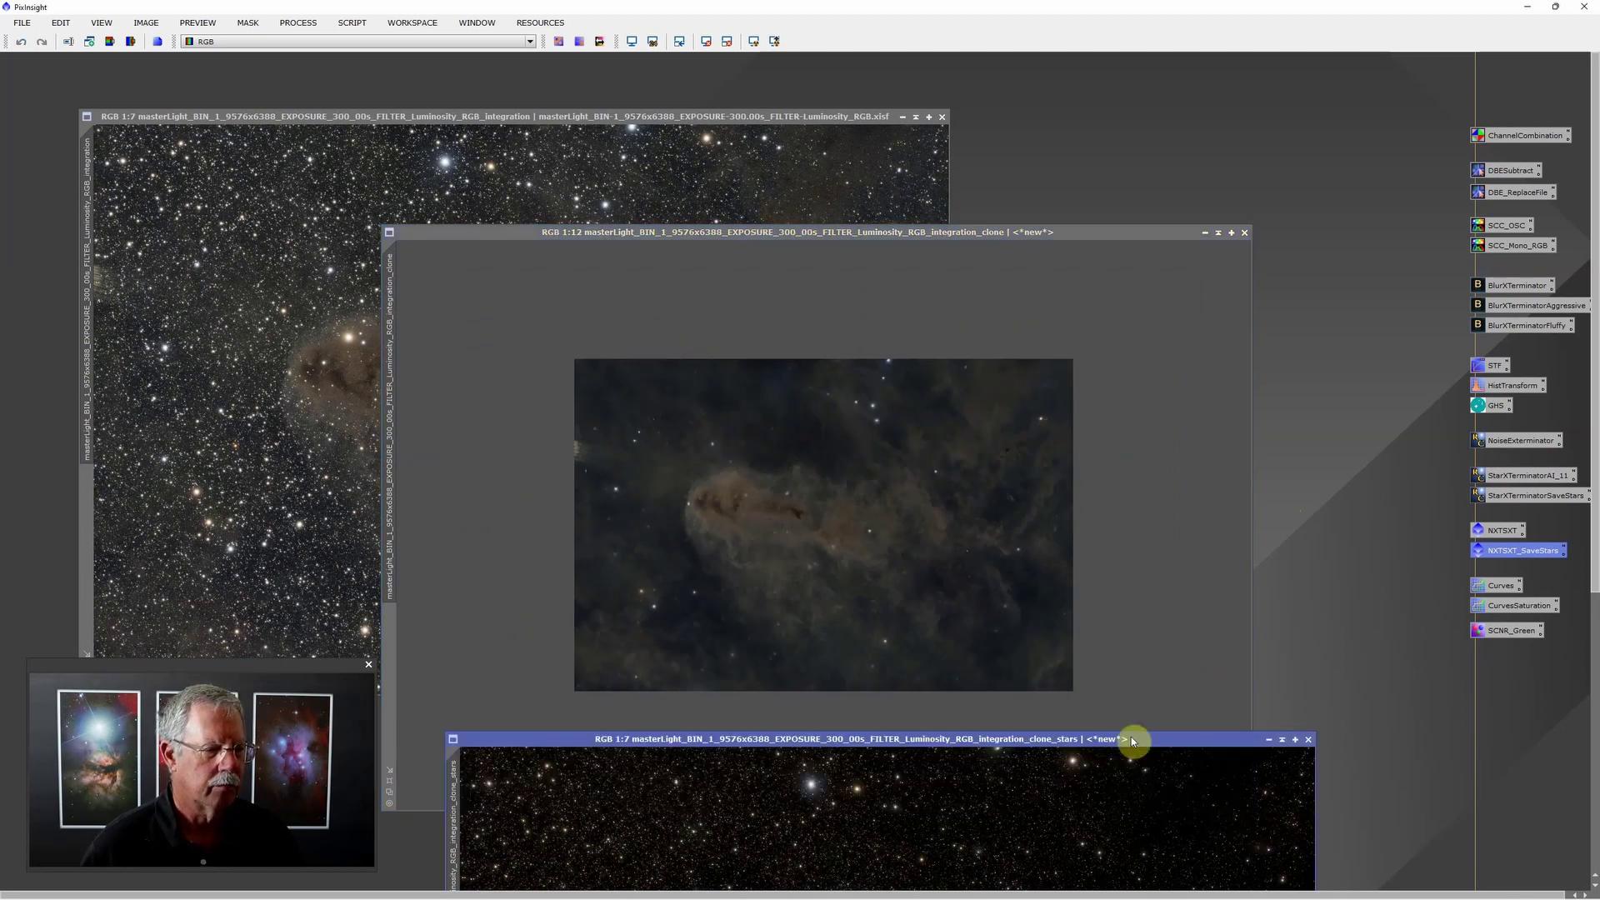
{"action": "left_click_drag", "start_coordinate": [1132, 742], "coordinate": [1214, 311]}
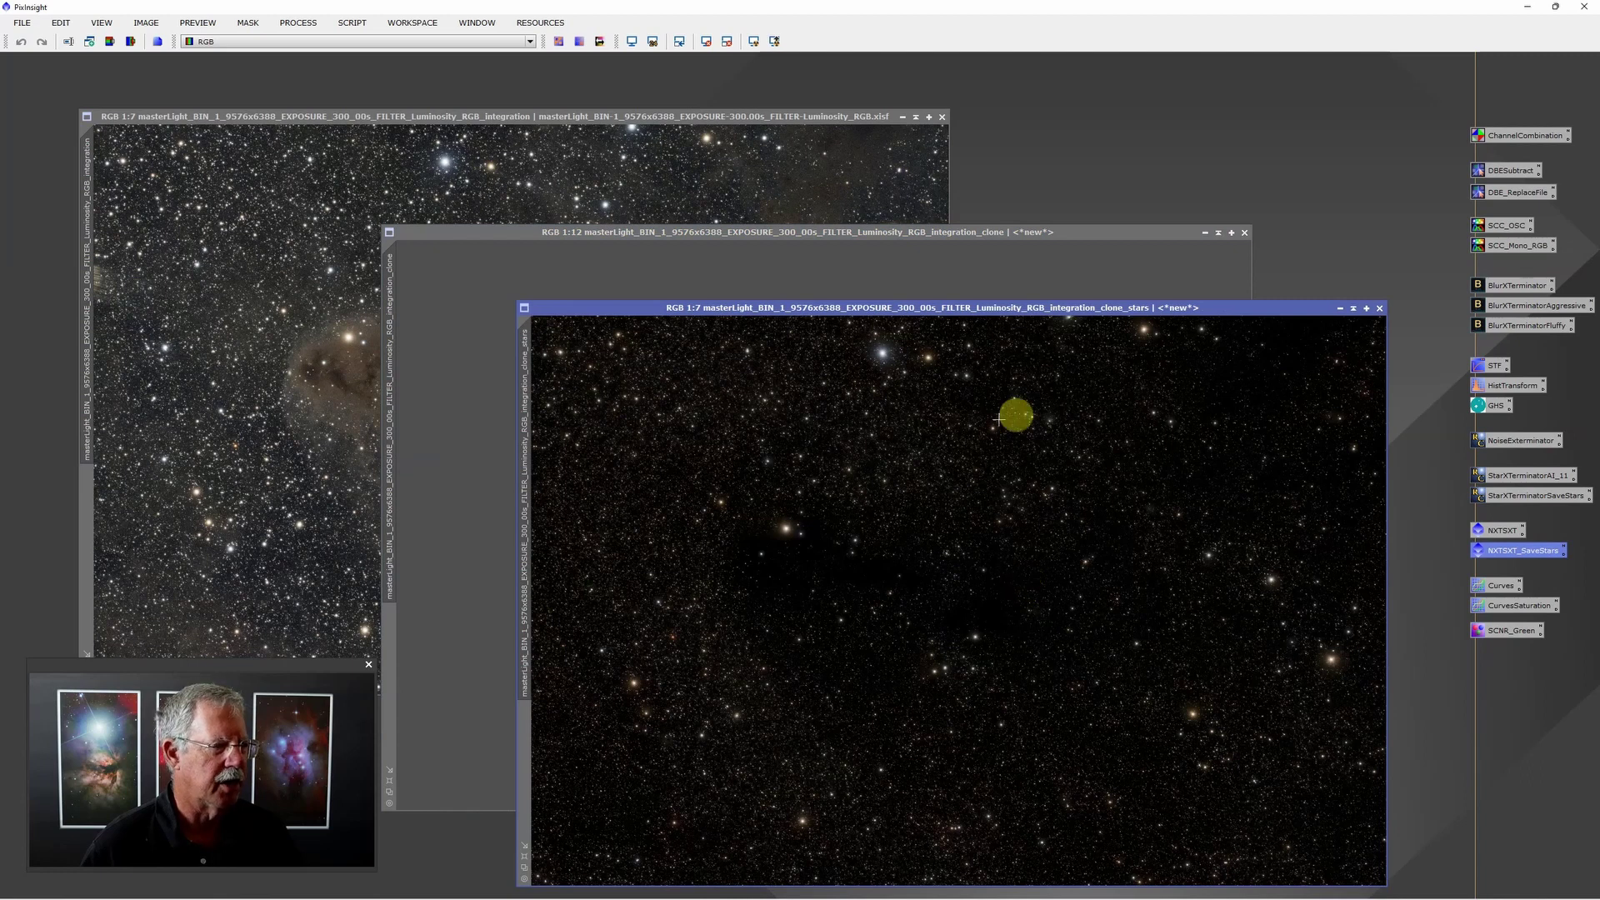
{"action": "left_click", "coordinate": [17, 24]}
{"action": "left_click", "coordinate": [58, 153]}
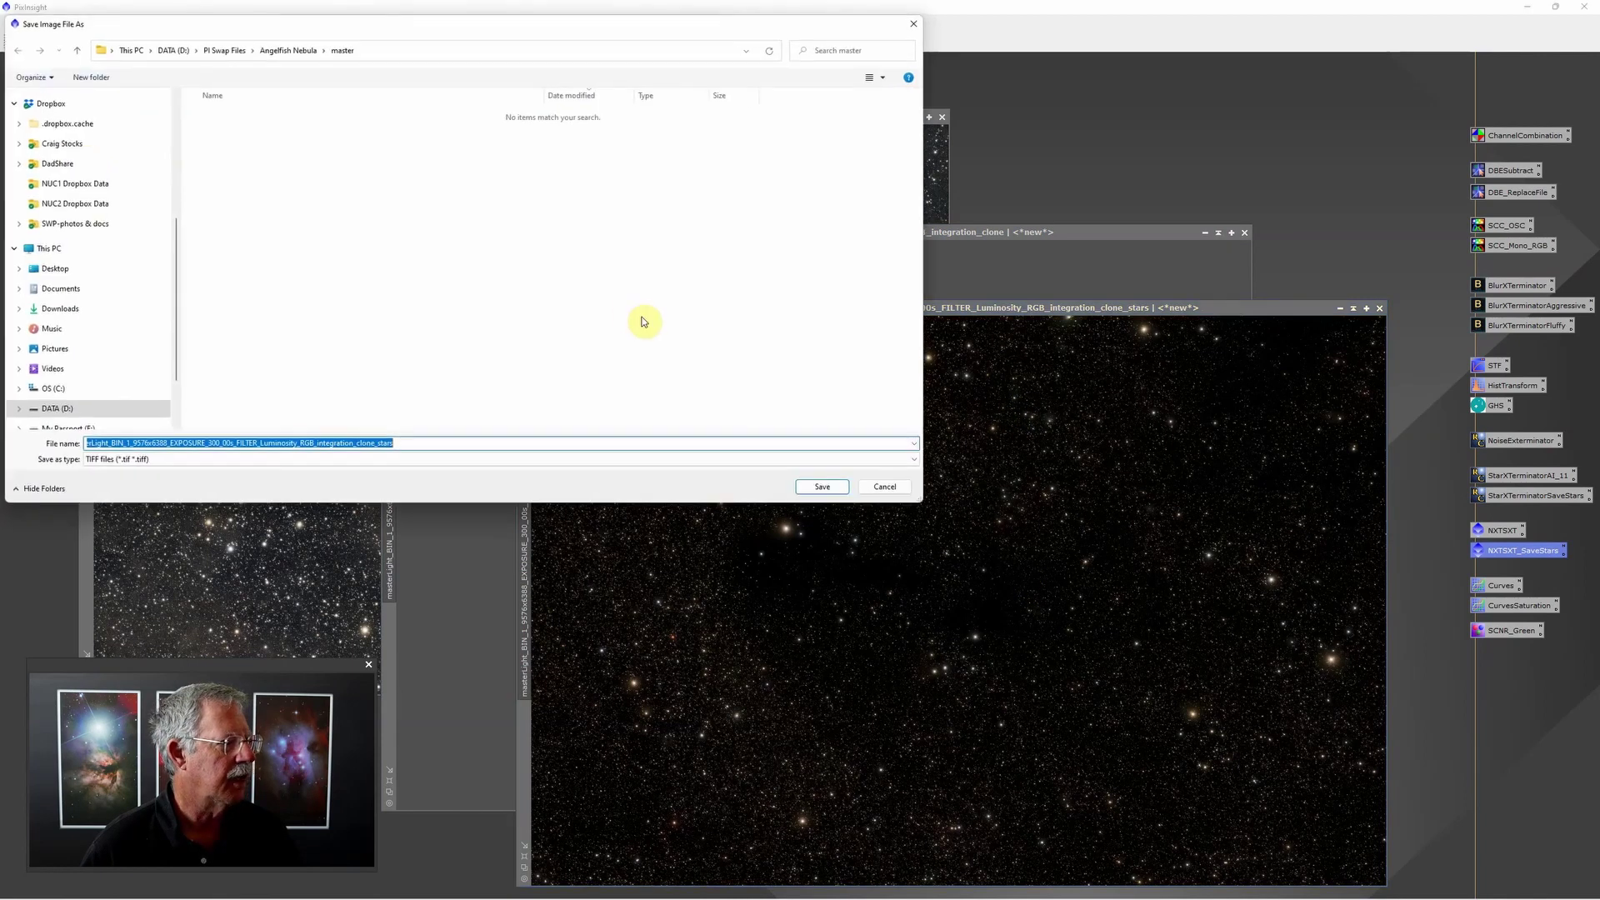
{"action": "left_click", "coordinate": [174, 51]}
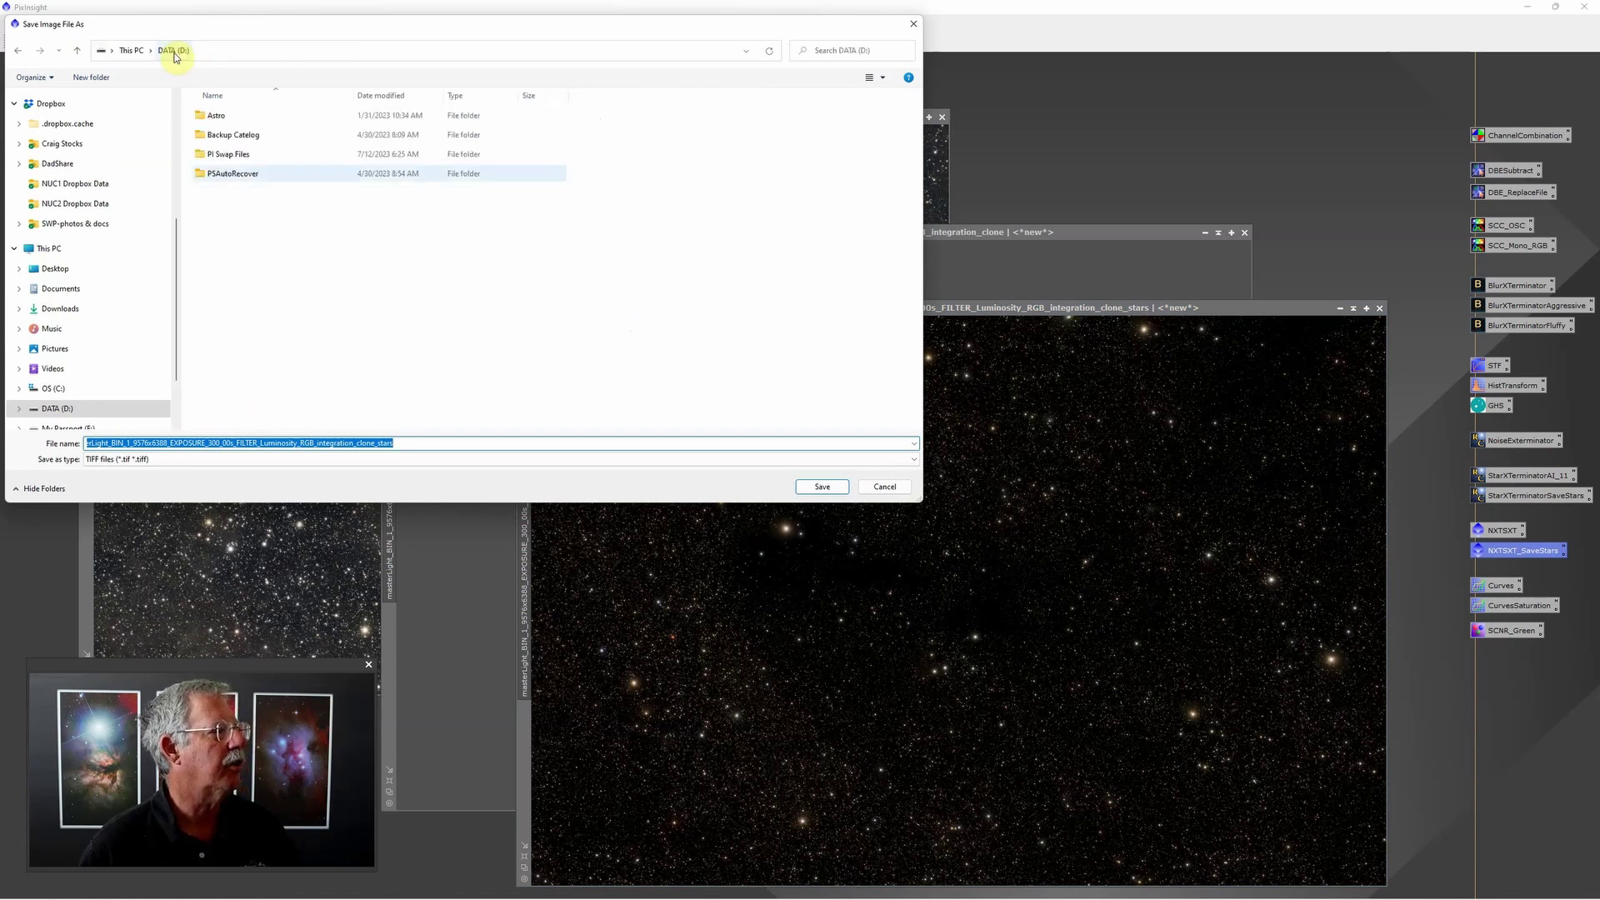
{"action": "double_click", "coordinate": [235, 117]}
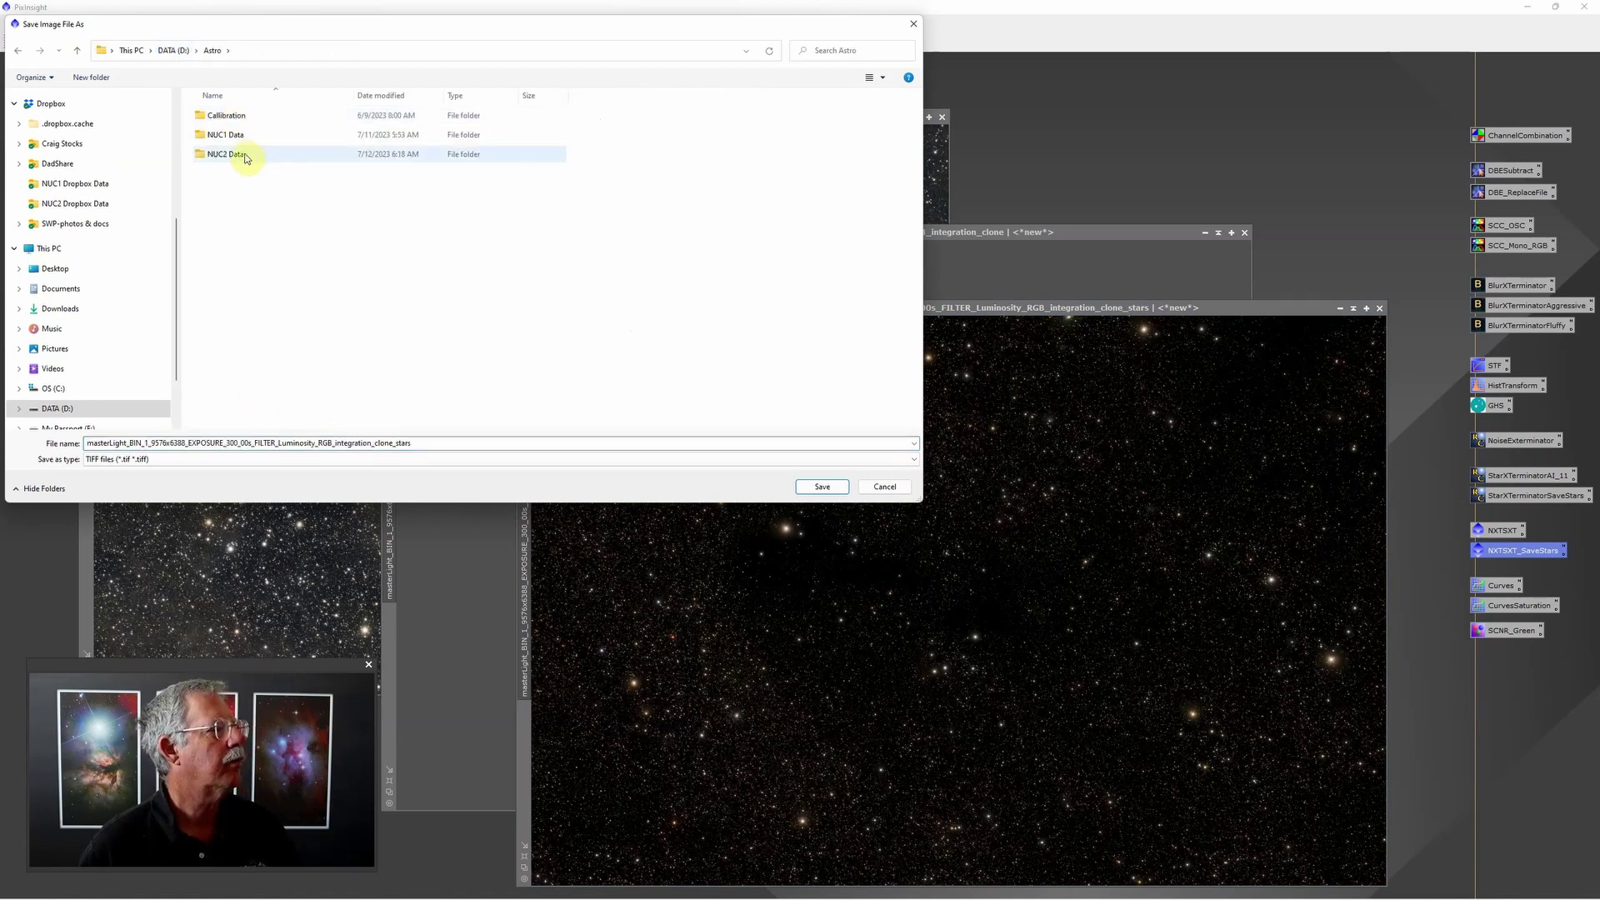
{"action": "double_click", "coordinate": [240, 155]}
{"action": "double_click", "coordinate": [241, 270]}
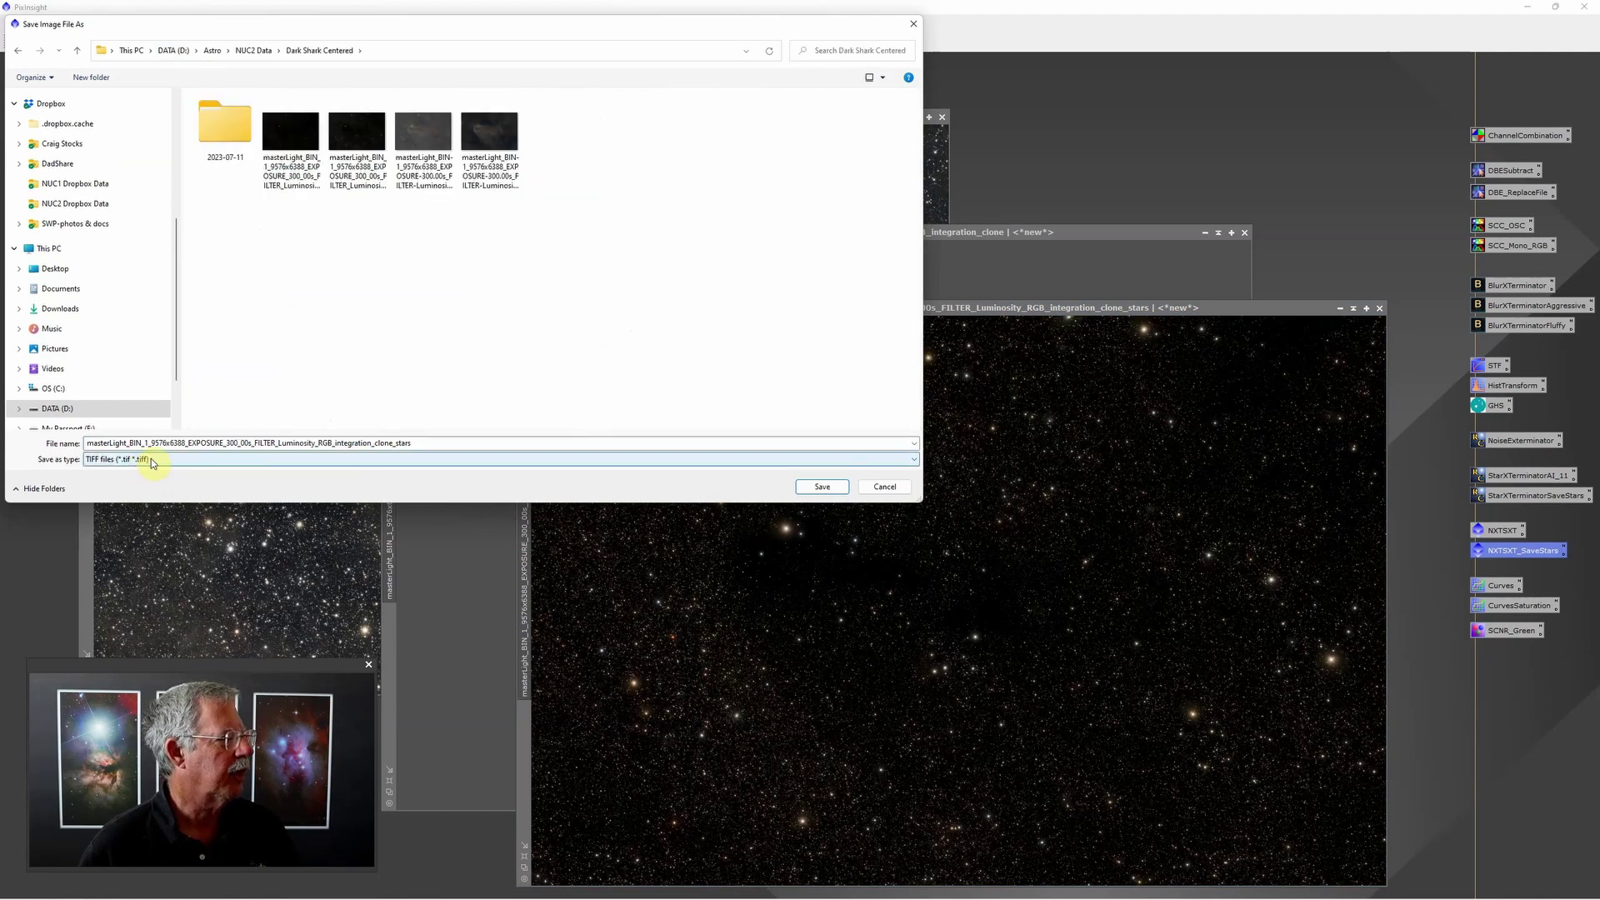
{"action": "left_click", "coordinate": [814, 492]}
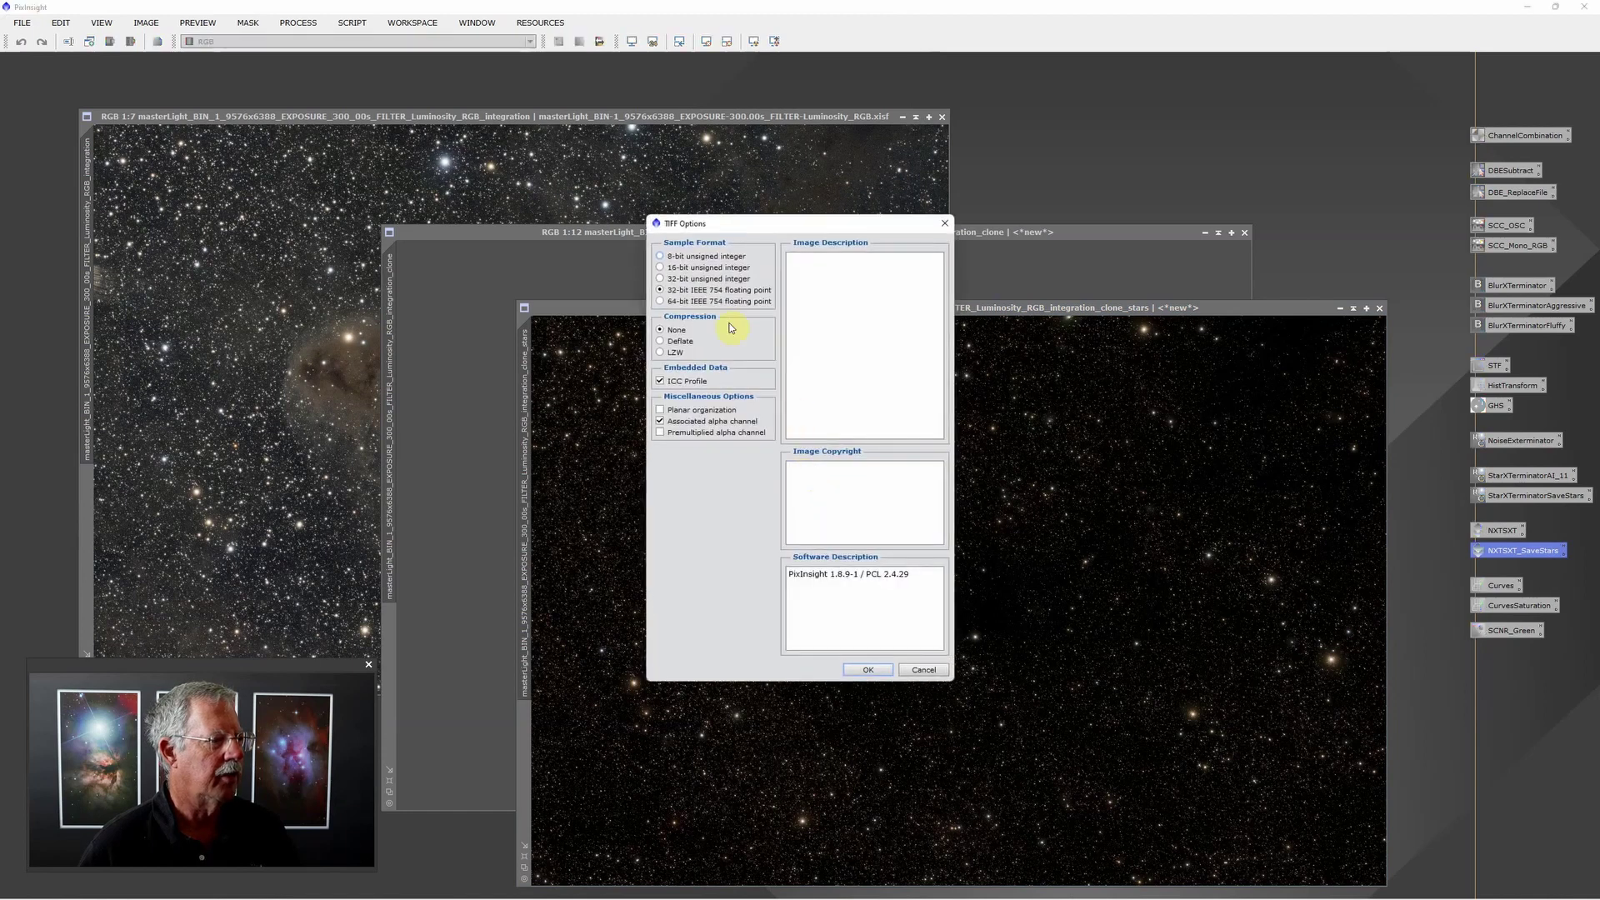
{"action": "left_click", "coordinate": [660, 267]}
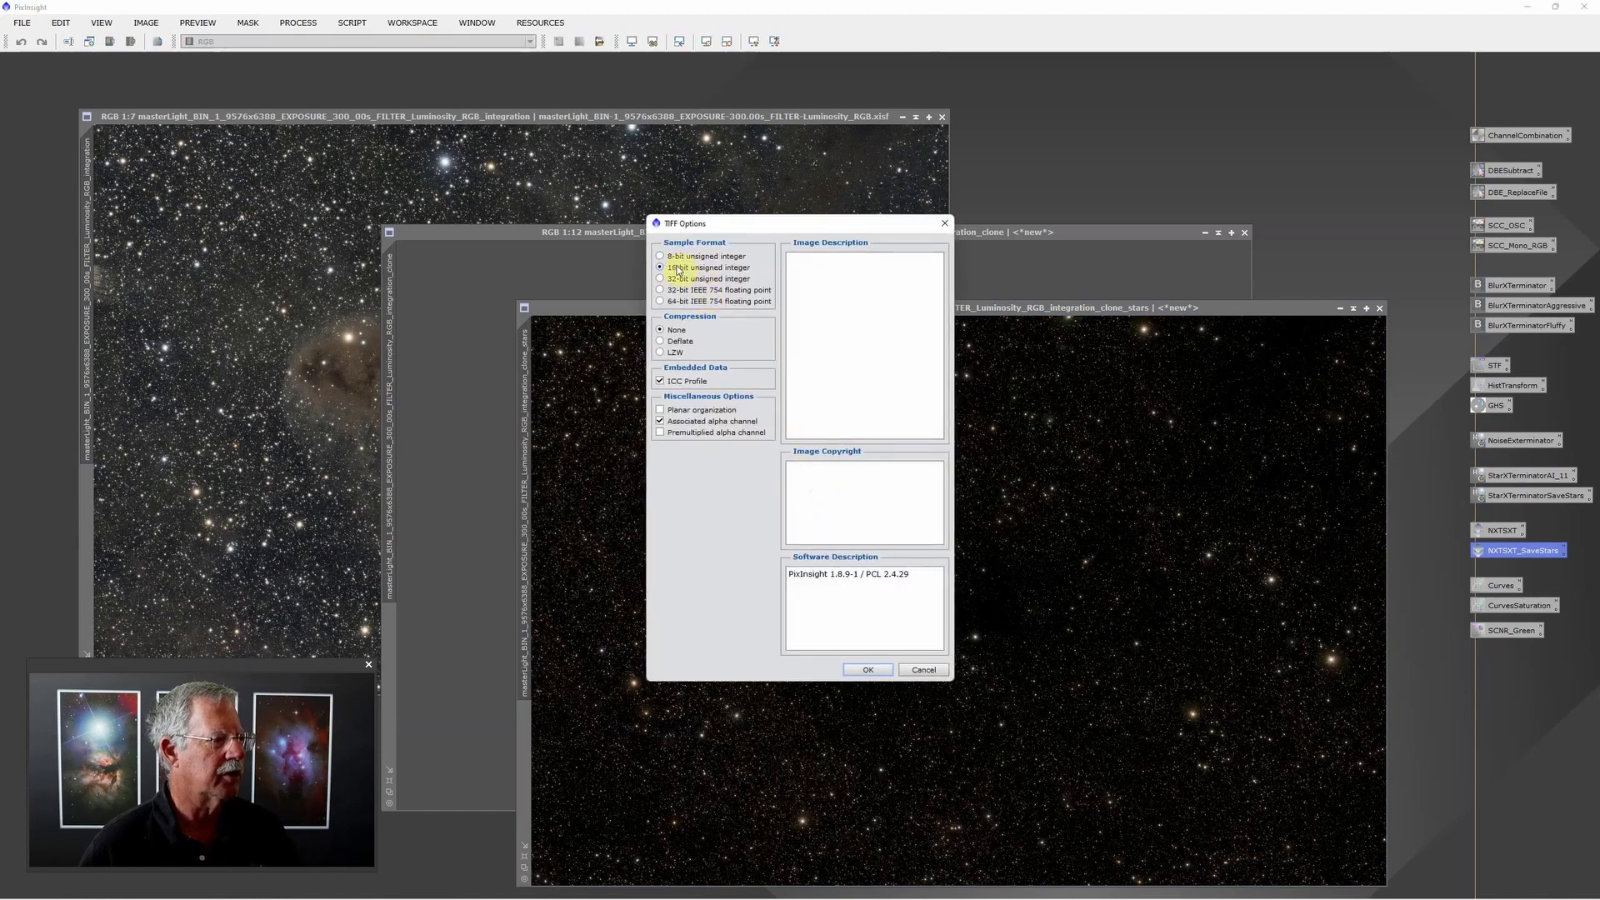
{"action": "left_click", "coordinate": [922, 670]}
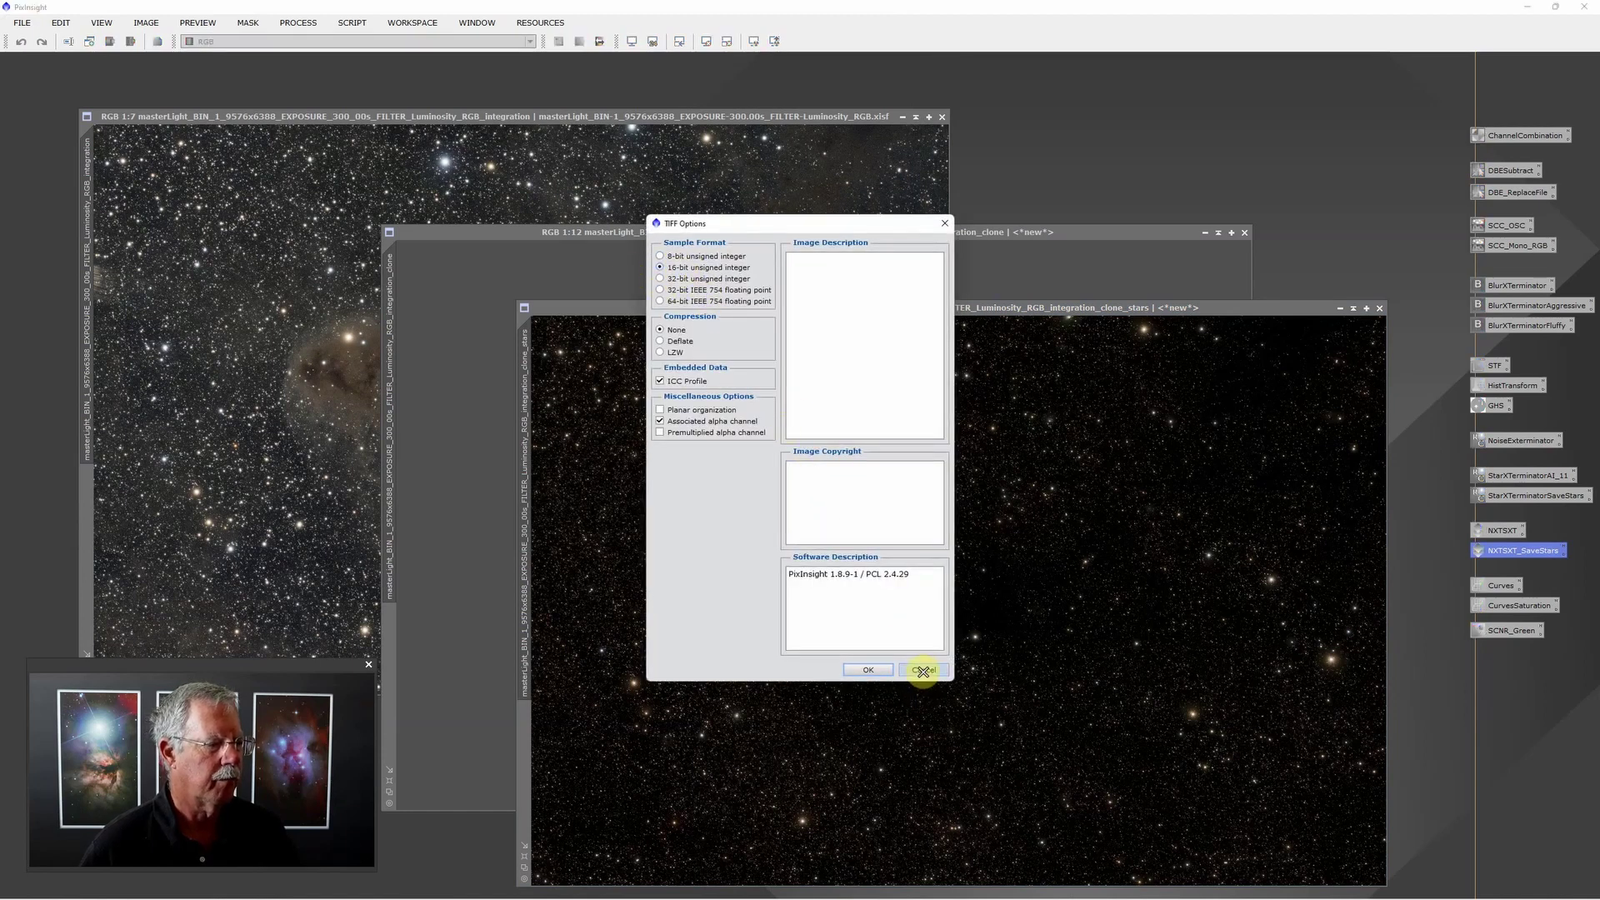
- Run NXTSXT_SaveStars on the original master light and compare its extracted stars image with the clone's
{"action": "left_click", "coordinate": [582, 117]}
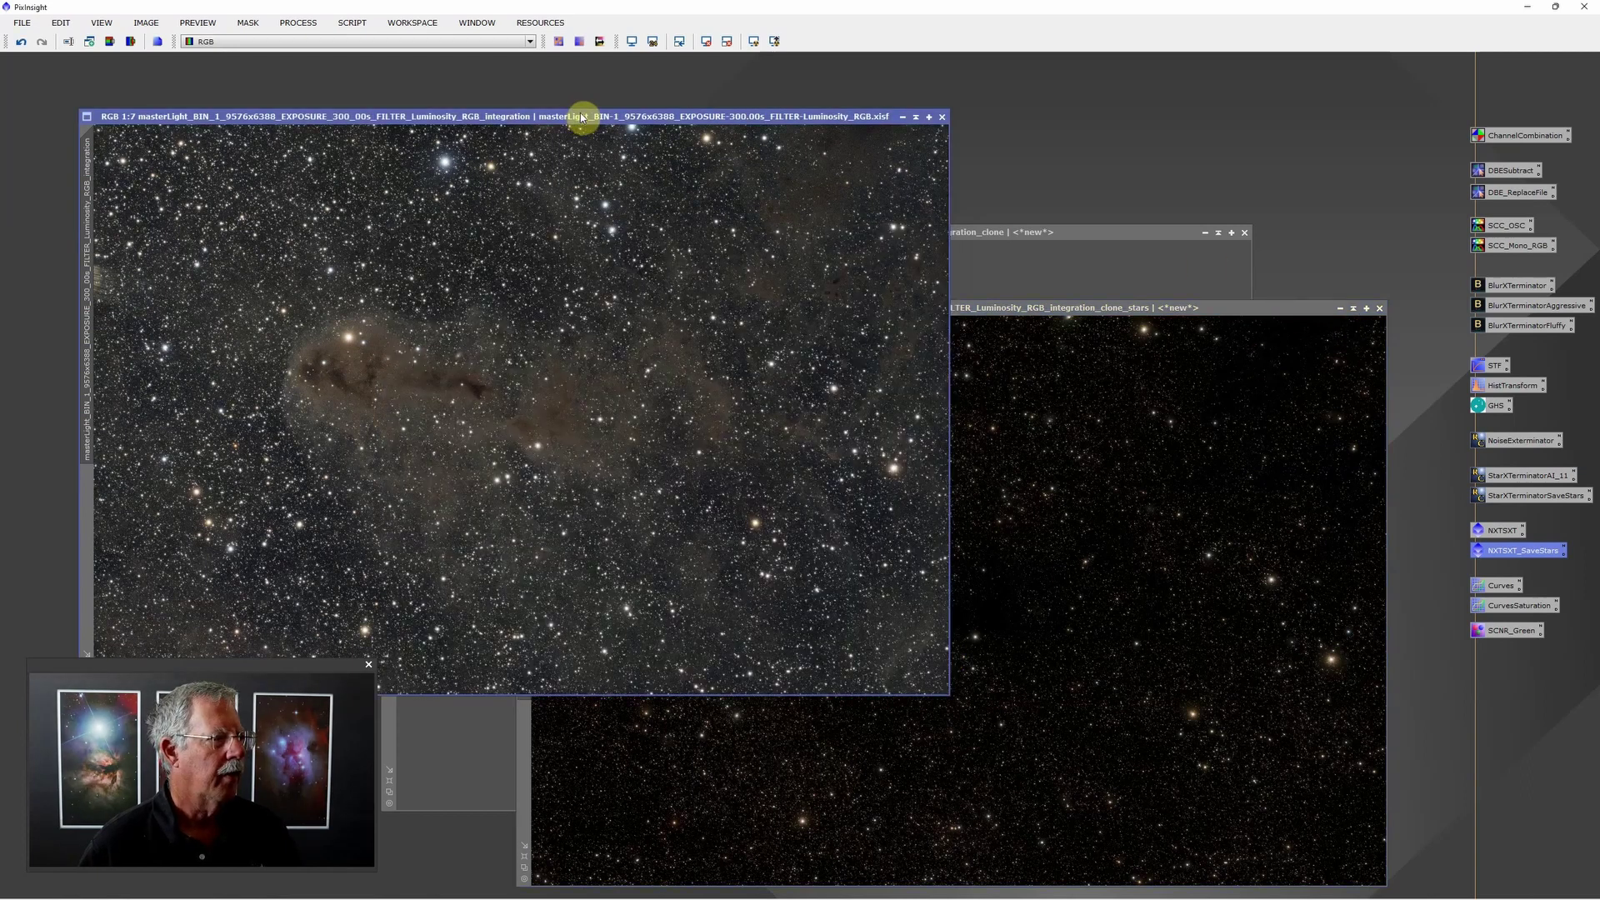
{"action": "left_click_drag", "start_coordinate": [1517, 556], "coordinate": [712, 430]}
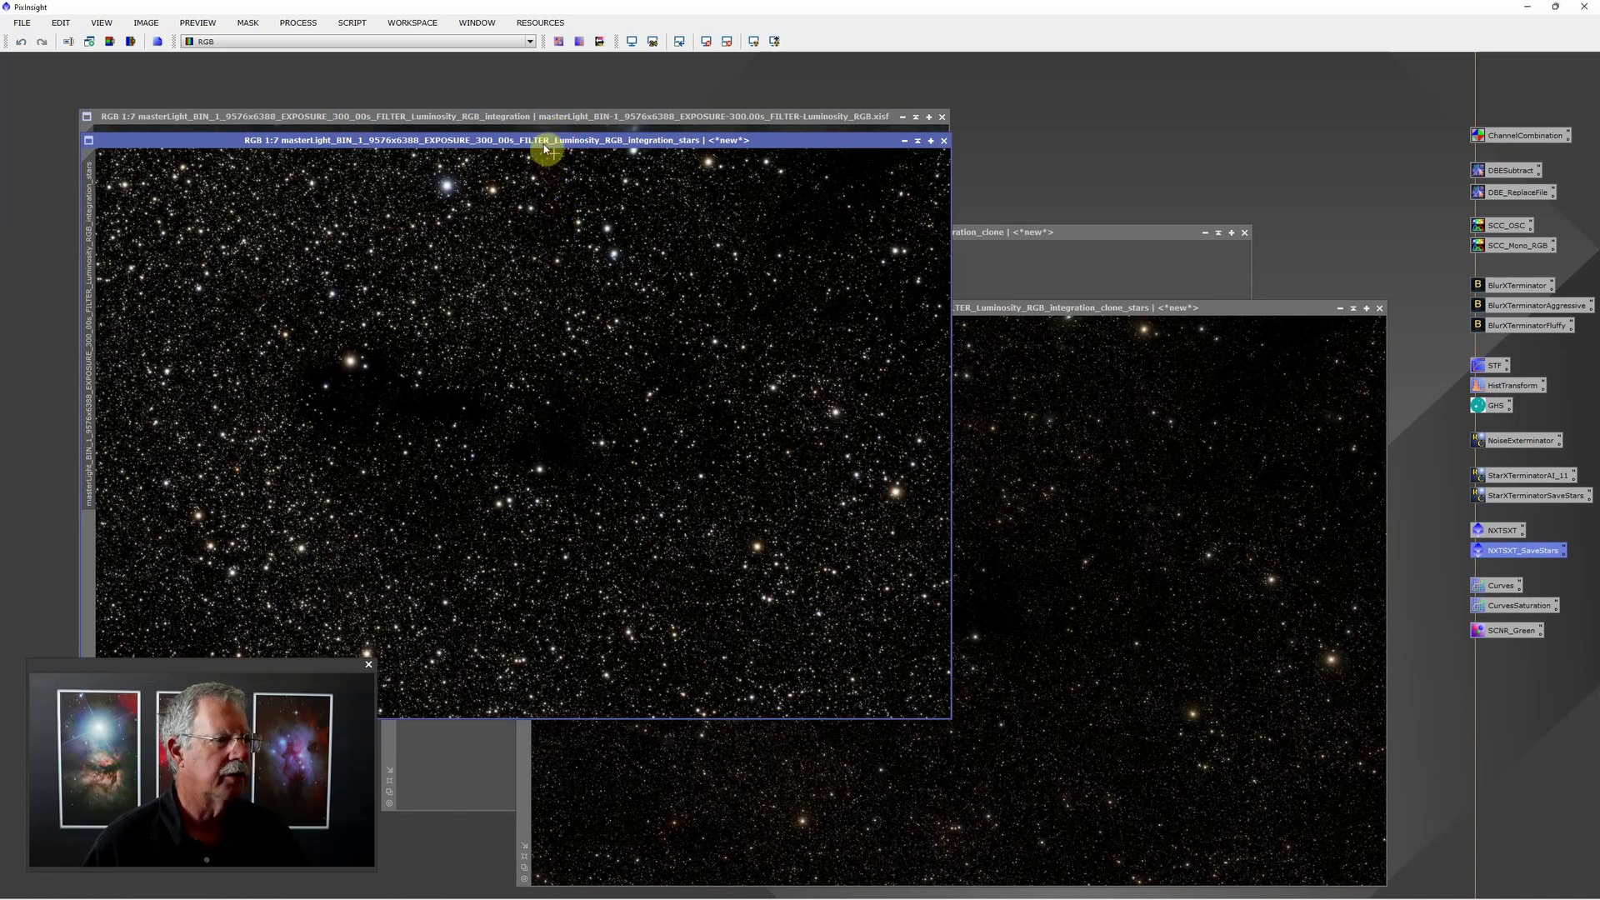
{"action": "left_click", "coordinate": [1109, 319]}
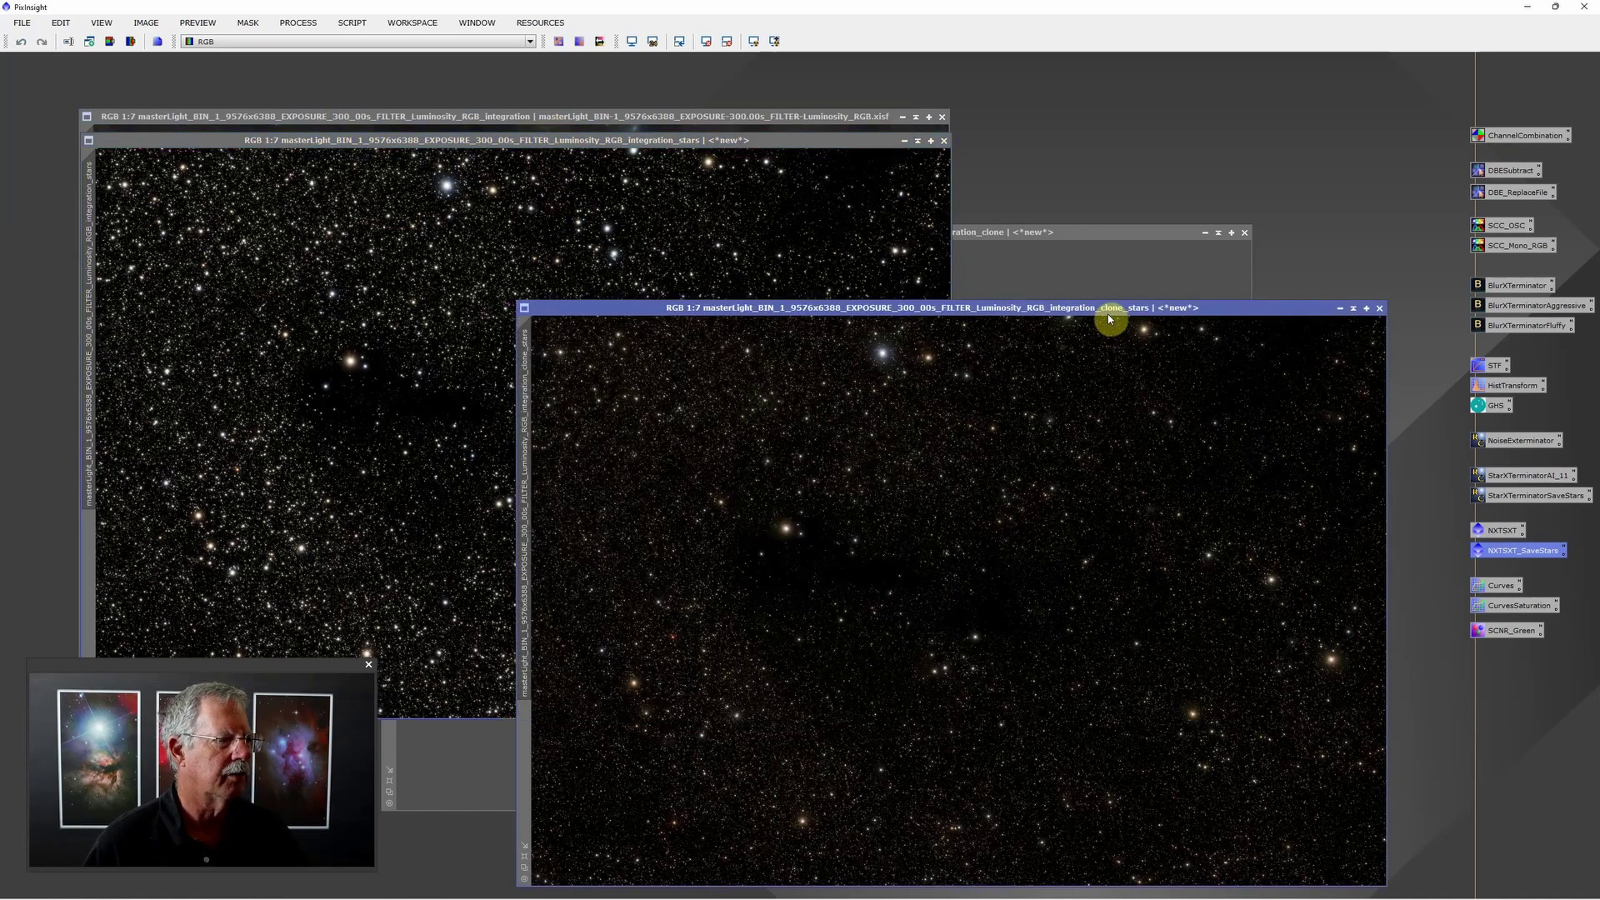
{"action": "left_click", "coordinate": [550, 148]}
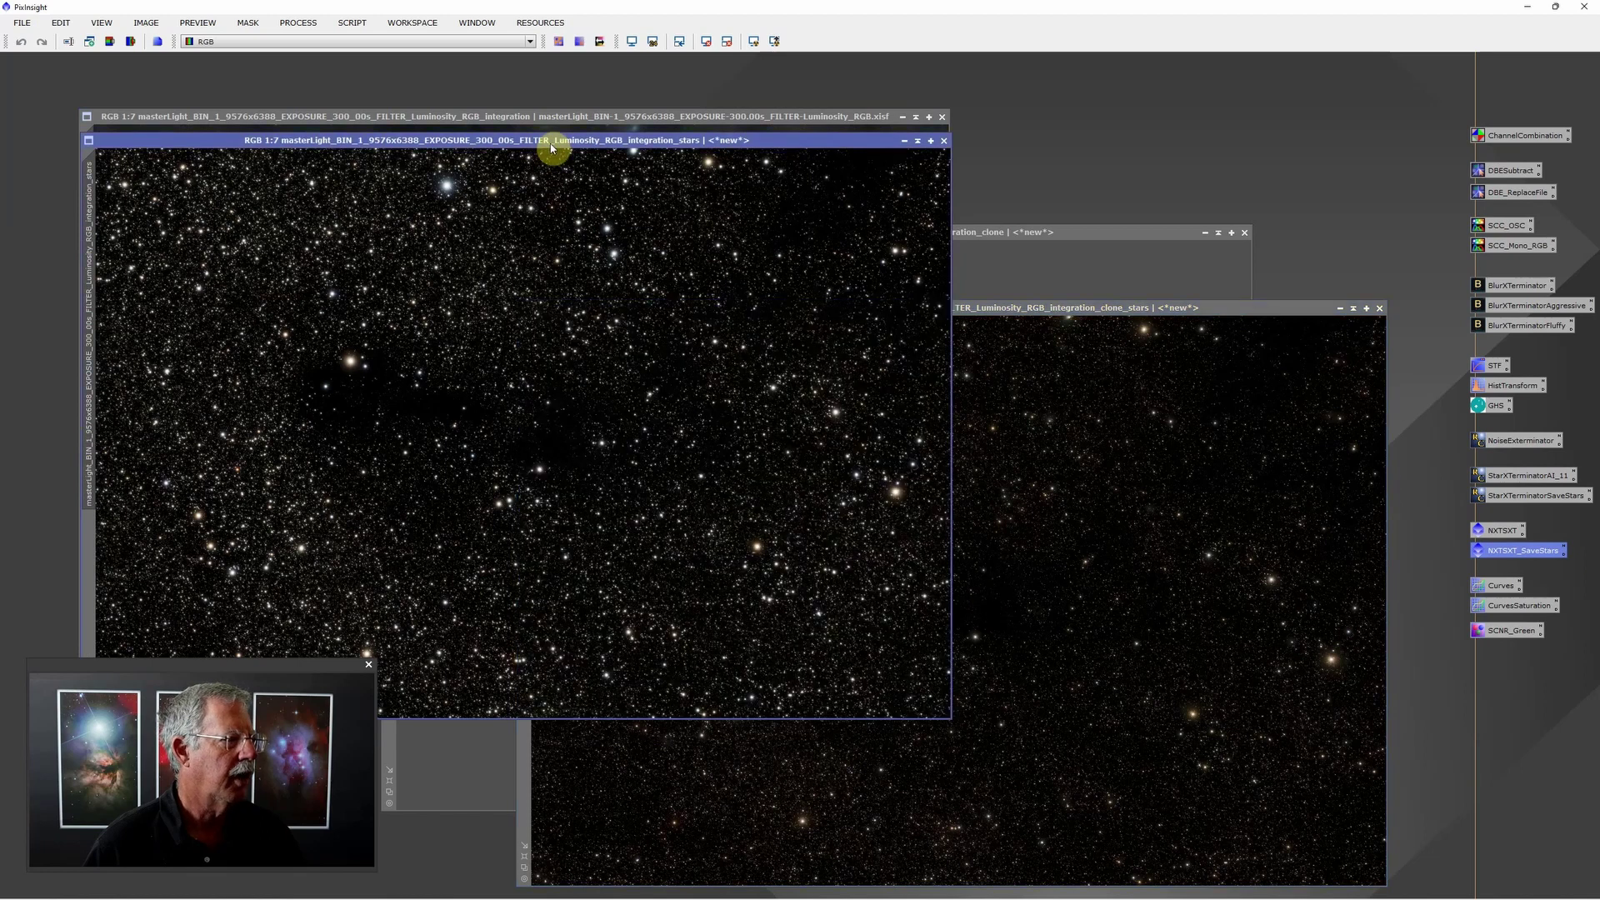
- Examine the starless original master light up close around the nebula's head and as a whole for star residue
{"action": "left_click", "coordinate": [559, 119]}
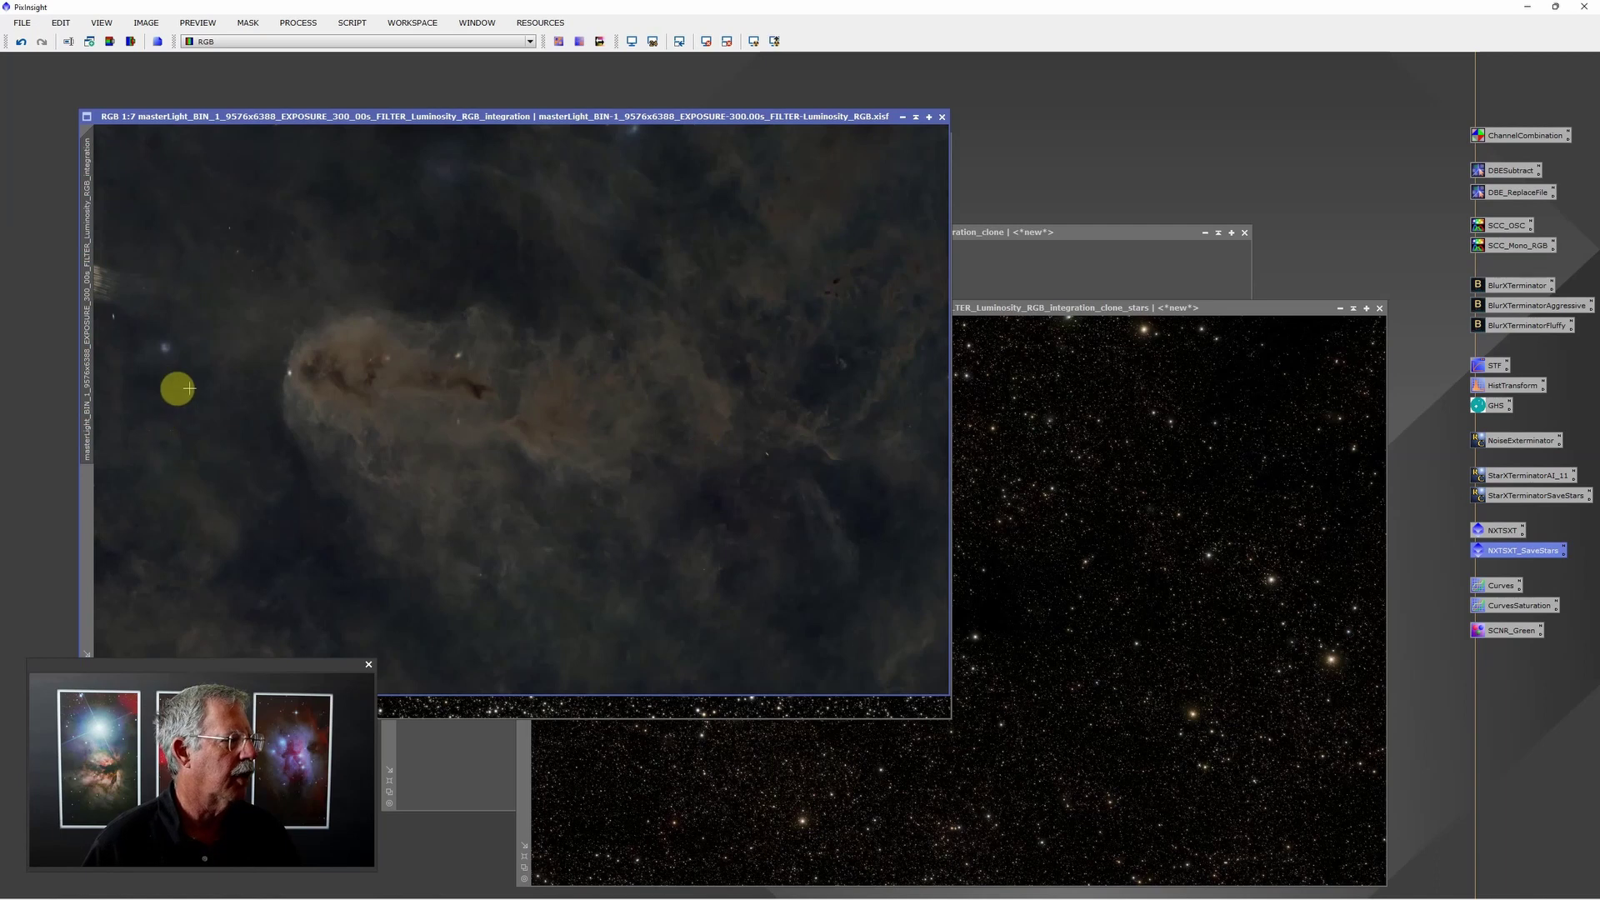
{"action": "scroll", "coordinate": [283, 379], "scroll_direction": "up", "scroll_amount": 3}
{"action": "scroll", "coordinate": [290, 366], "scroll_direction": "up", "scroll_amount": 2}
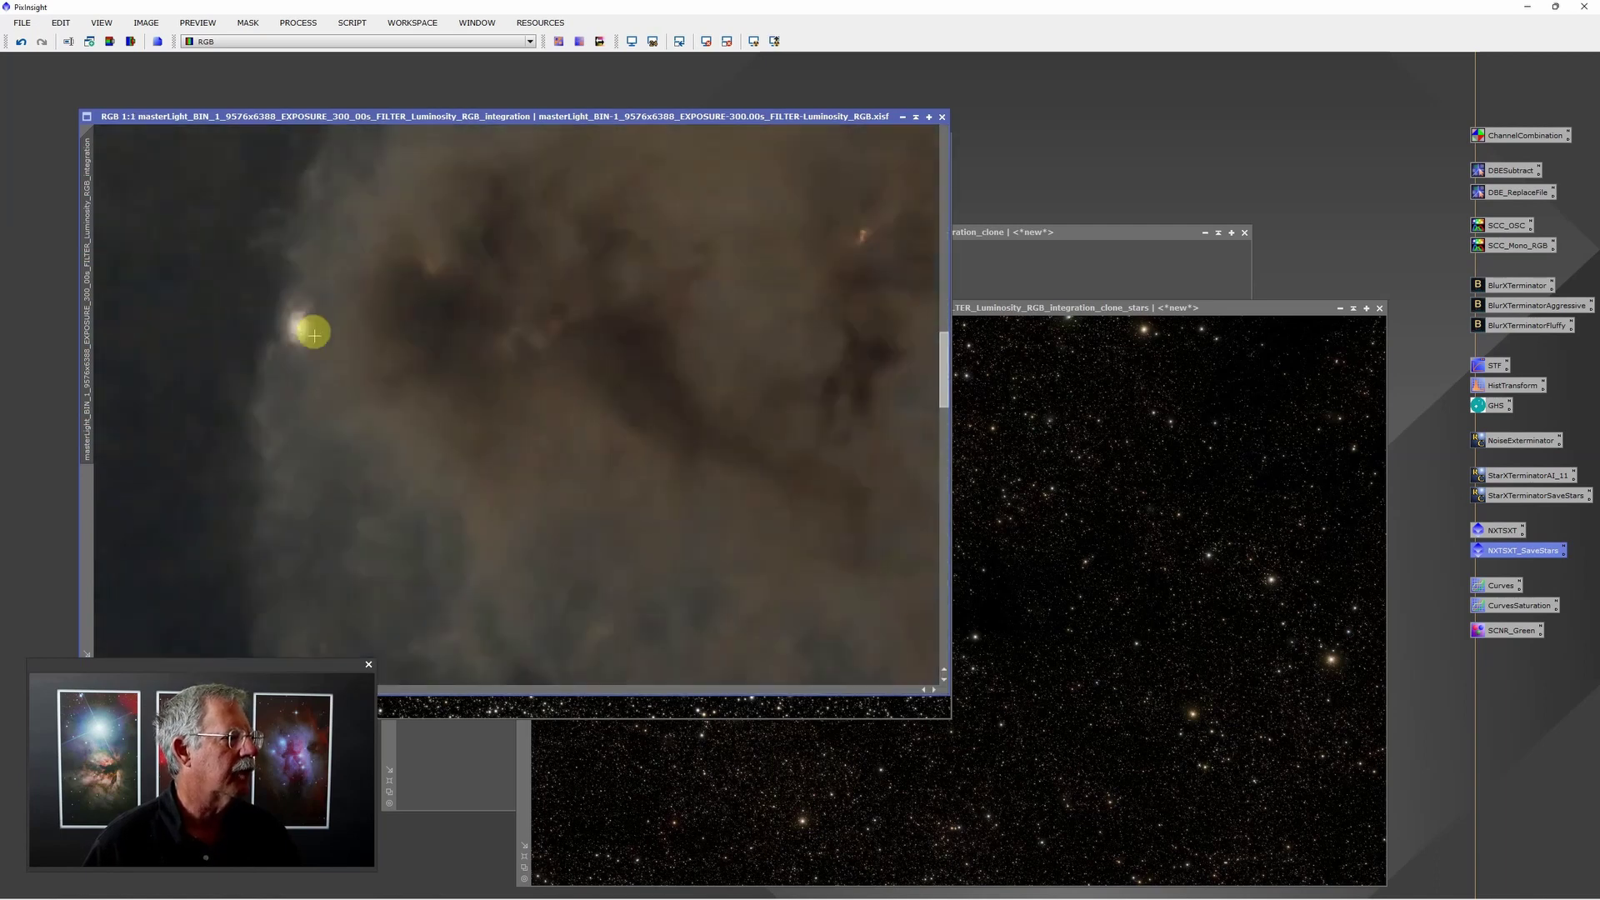
{"action": "scroll", "coordinate": [500, 343], "scroll_direction": "down", "scroll_amount": 1}
{"action": "scroll", "coordinate": [561, 348], "scroll_direction": "down", "scroll_amount": 4}
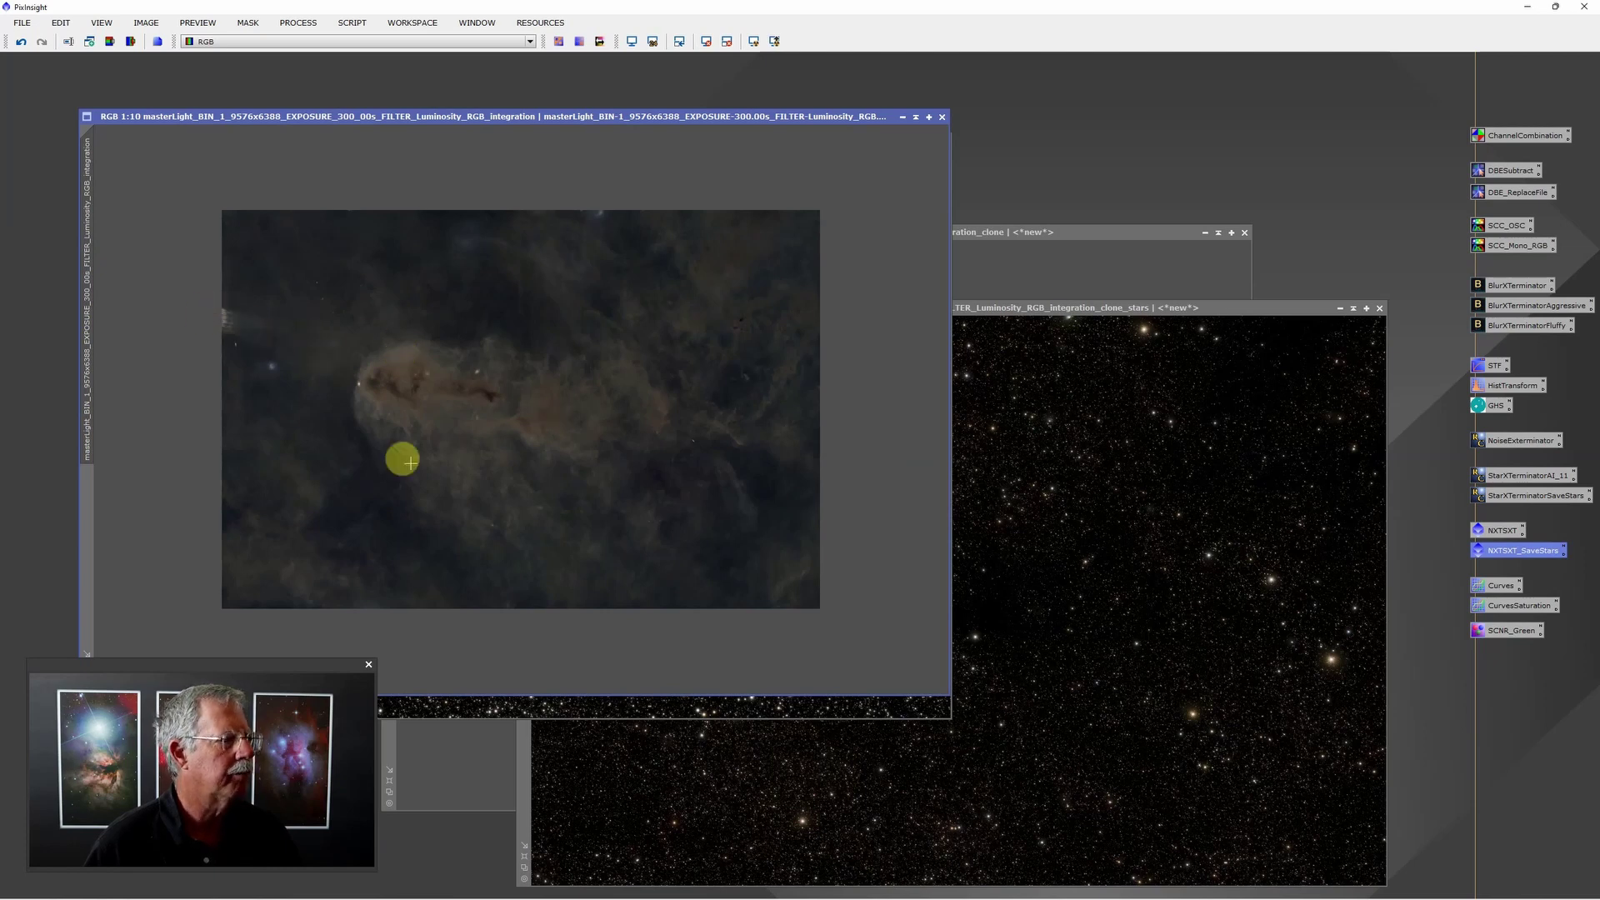
{"action": "scroll", "coordinate": [500, 397], "scroll_direction": "up", "scroll_amount": 1}
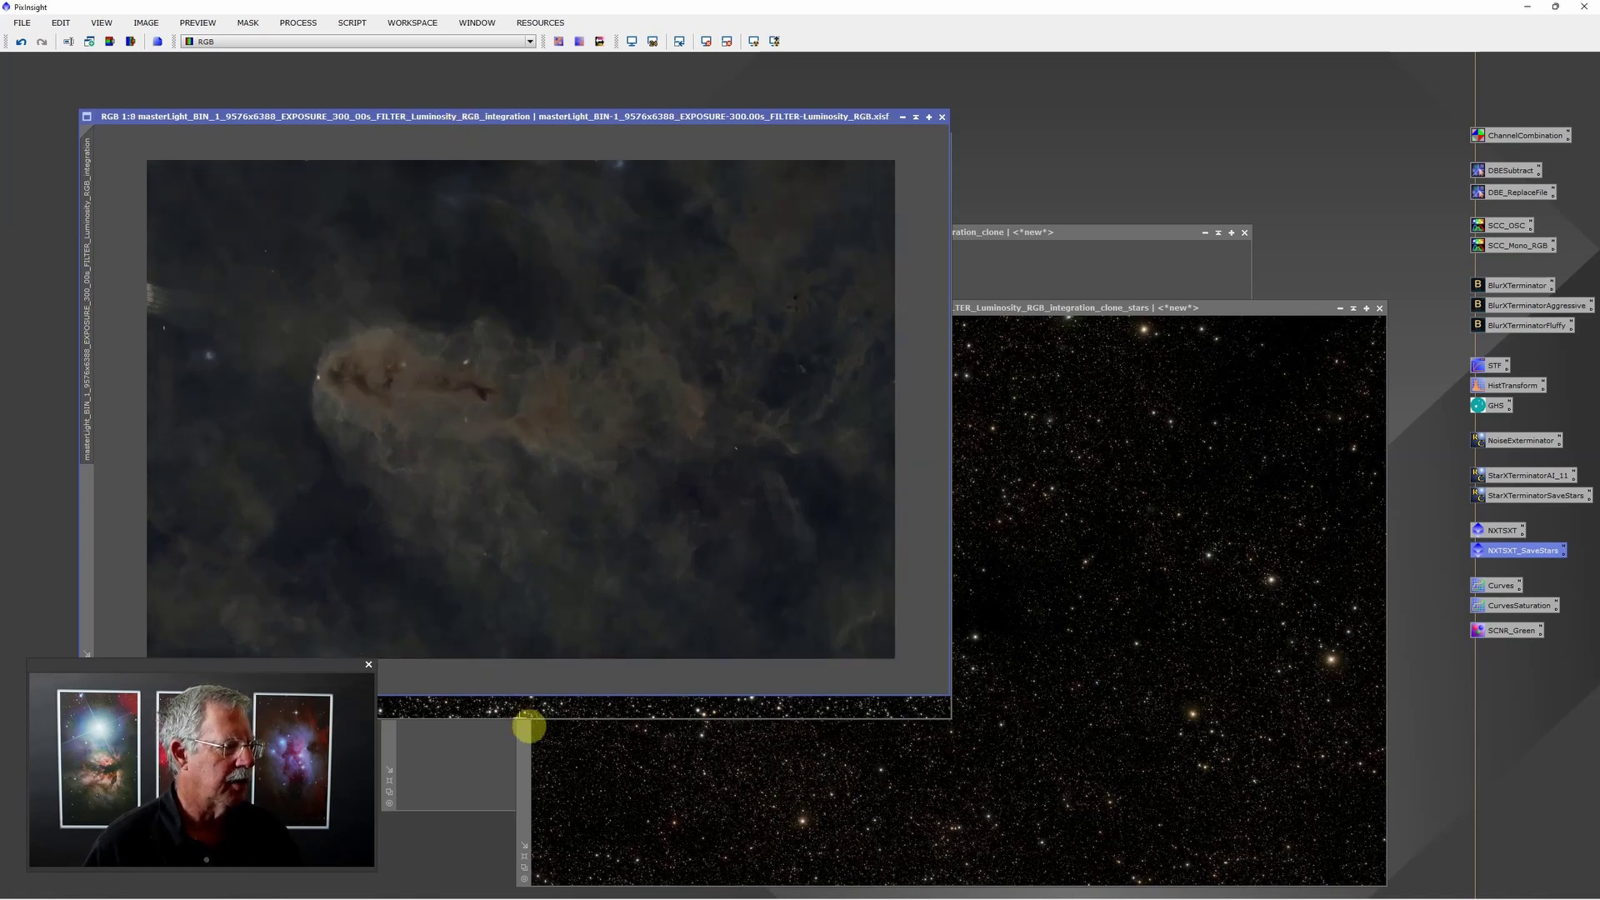
- Move the original's stars image aside, check the saved CurvesSaturation curve and apply it to that image
{"action": "left_click", "coordinate": [520, 710]}
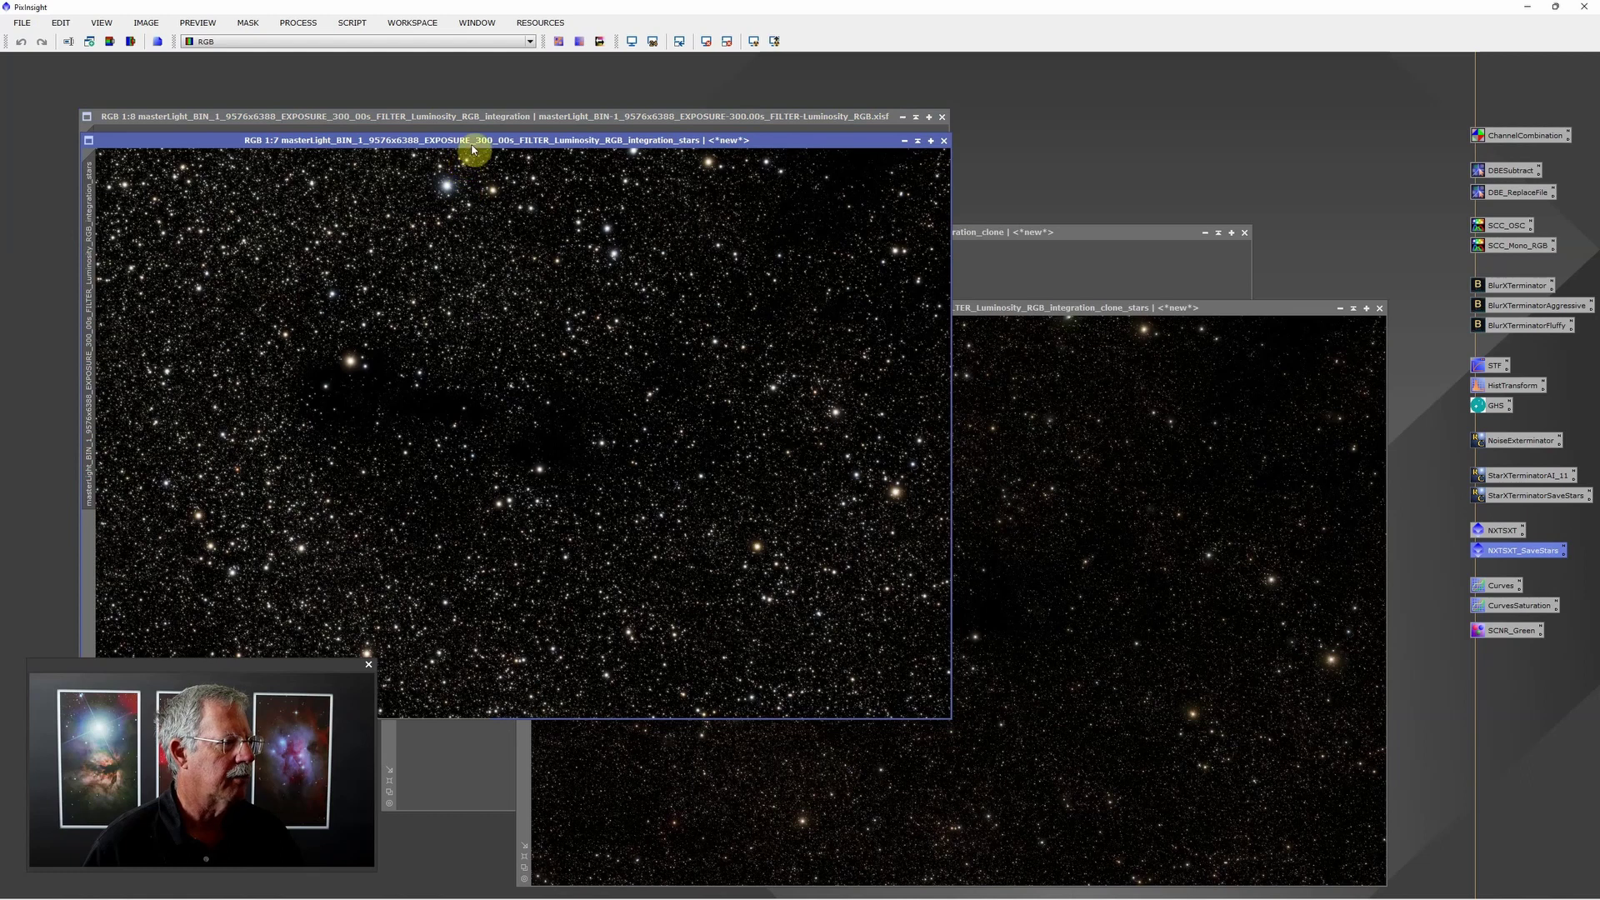
{"action": "left_click_drag", "start_coordinate": [466, 140], "coordinate": [610, 144]}
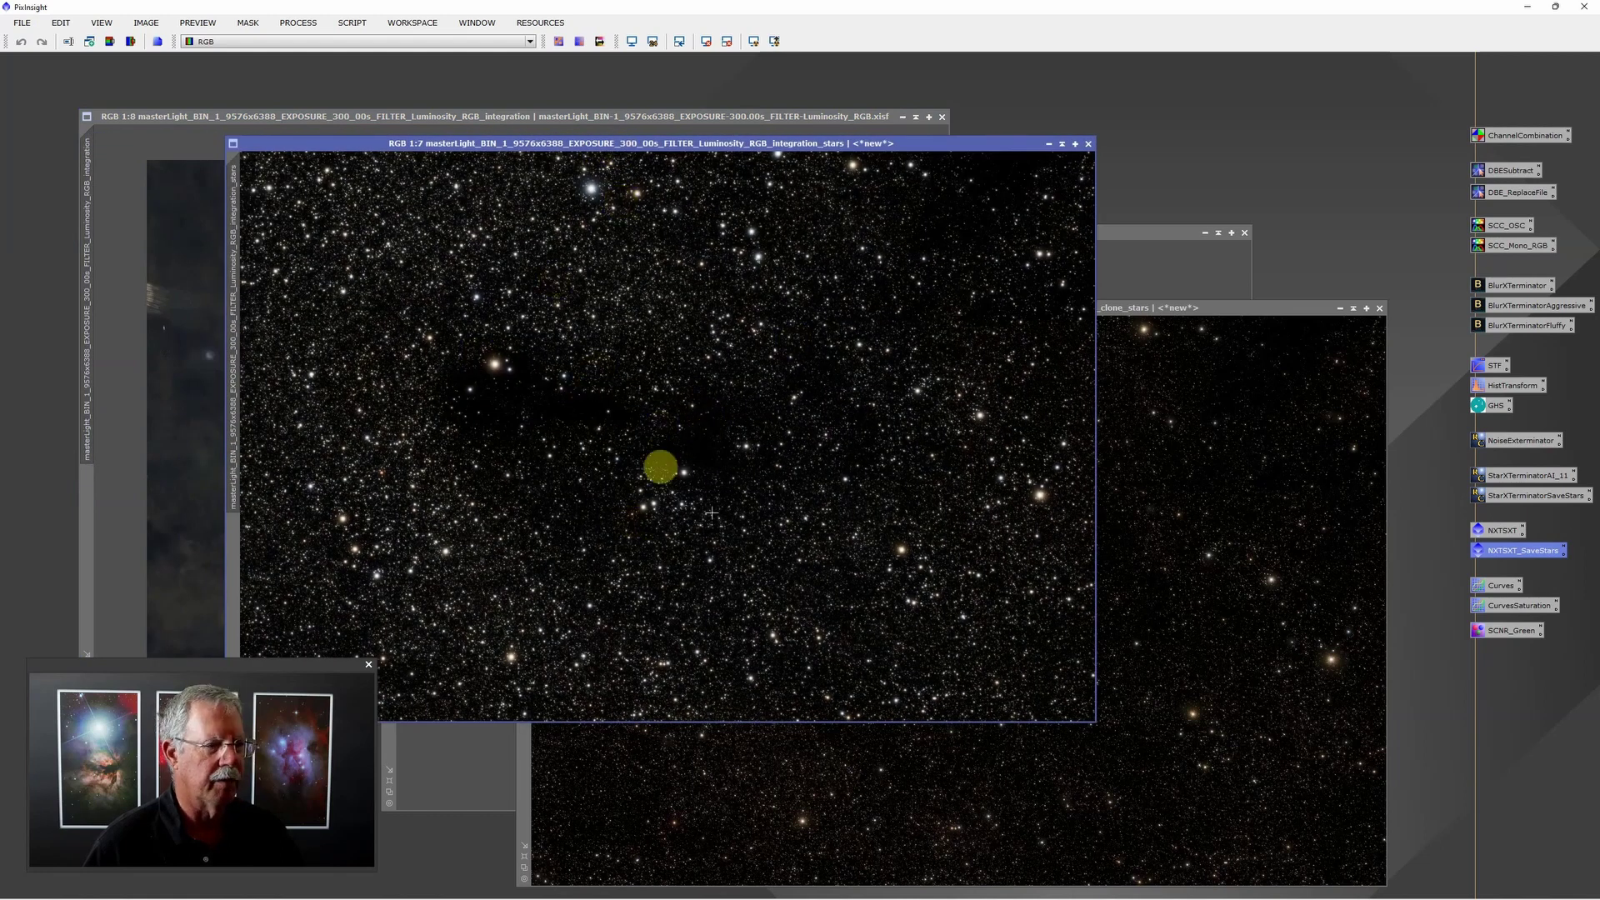
{"action": "double_click", "coordinate": [1517, 607]}
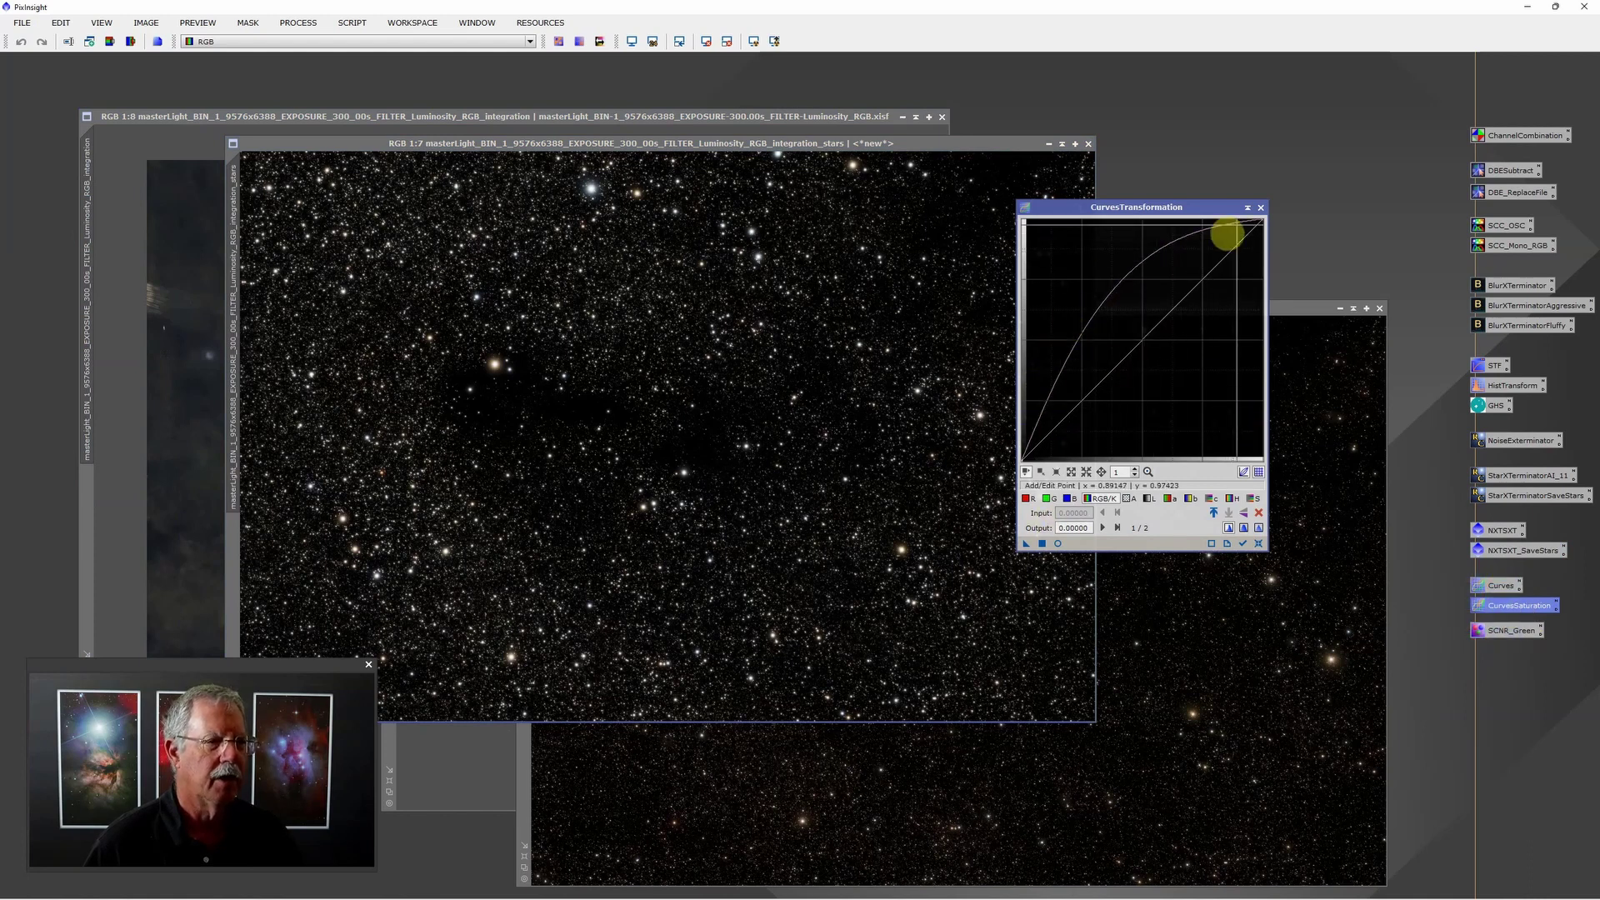
{"action": "left_click", "coordinate": [1260, 208]}
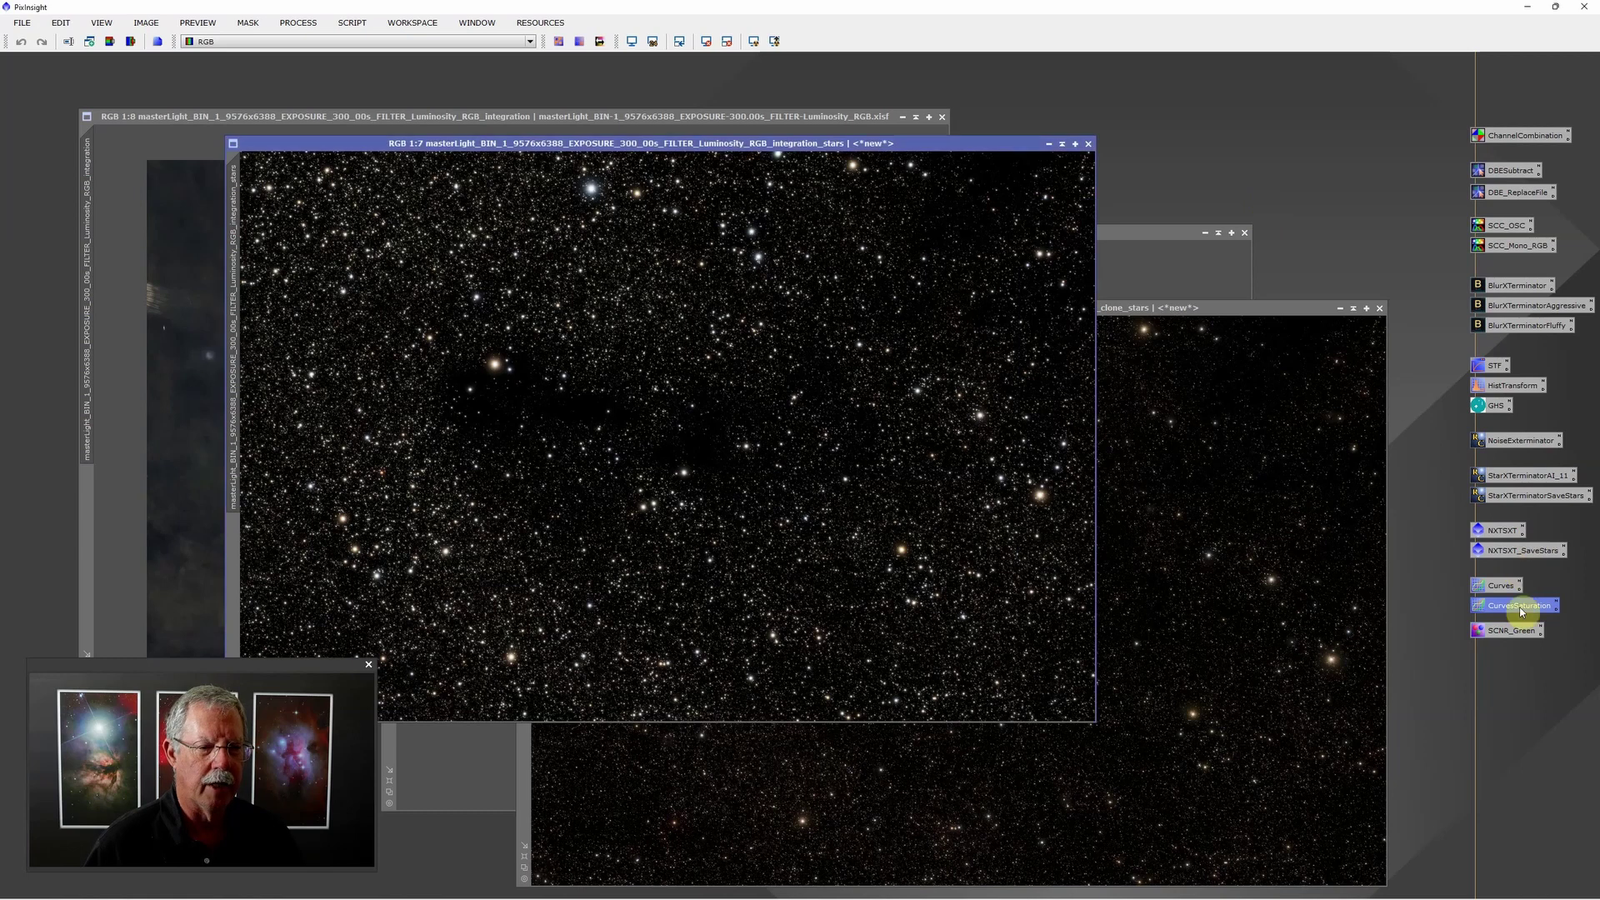
{"action": "left_click_drag", "start_coordinate": [1518, 606], "coordinate": [754, 487]}
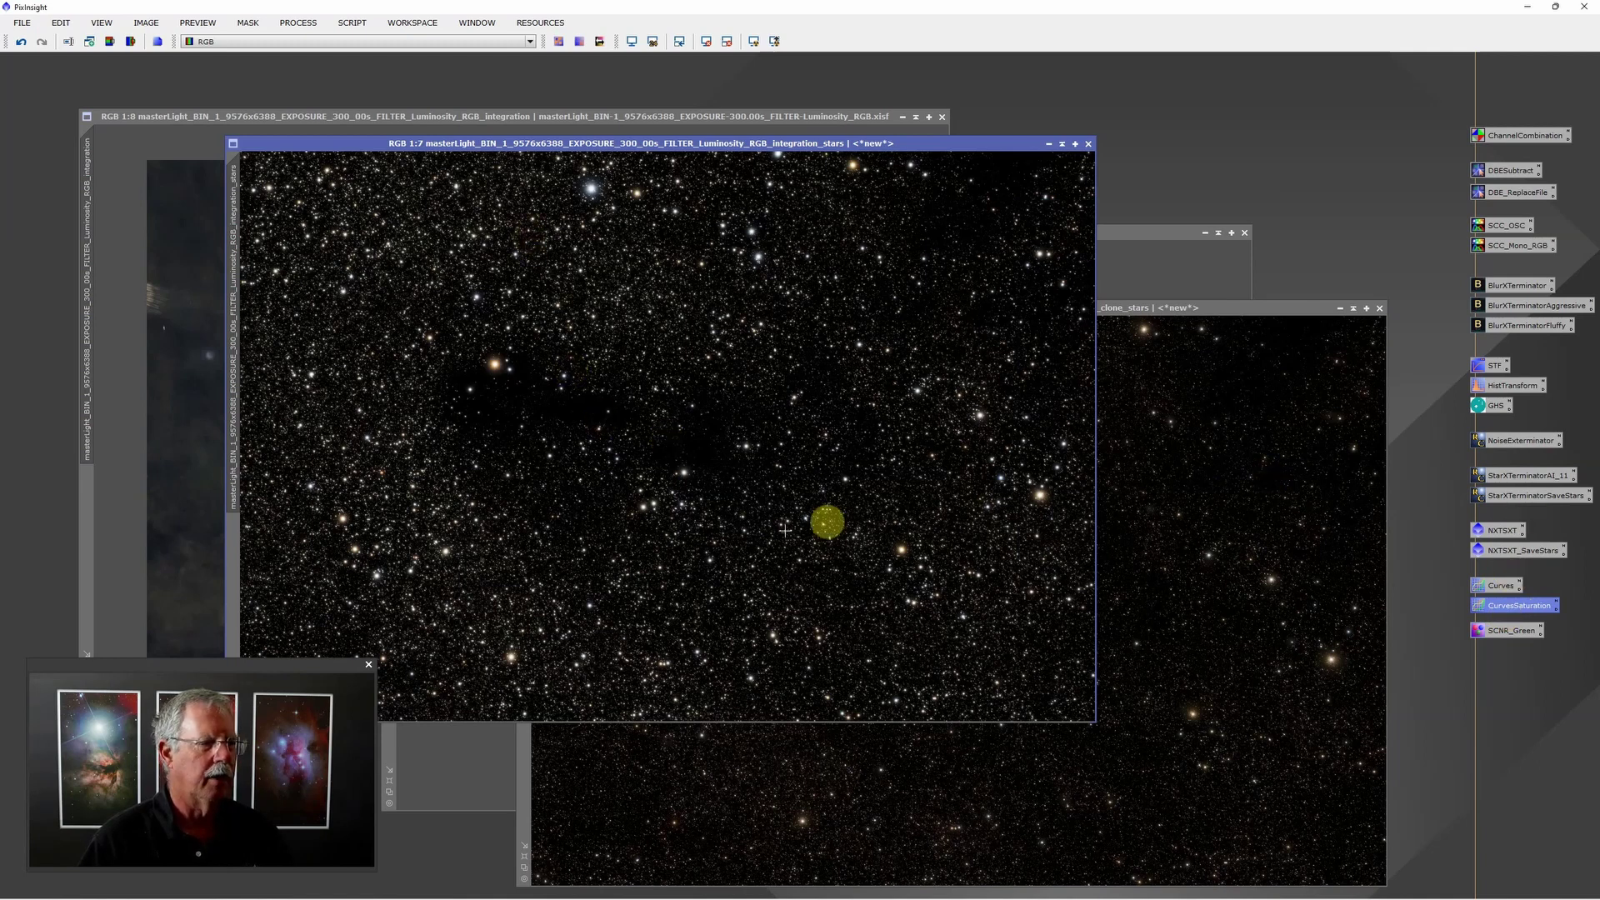
- Check the star colors in the original's stars image and apply the saved SCNR_Green process to it
{"action": "scroll", "coordinate": [712, 625], "scroll_direction": "up", "scroll_amount": 5}
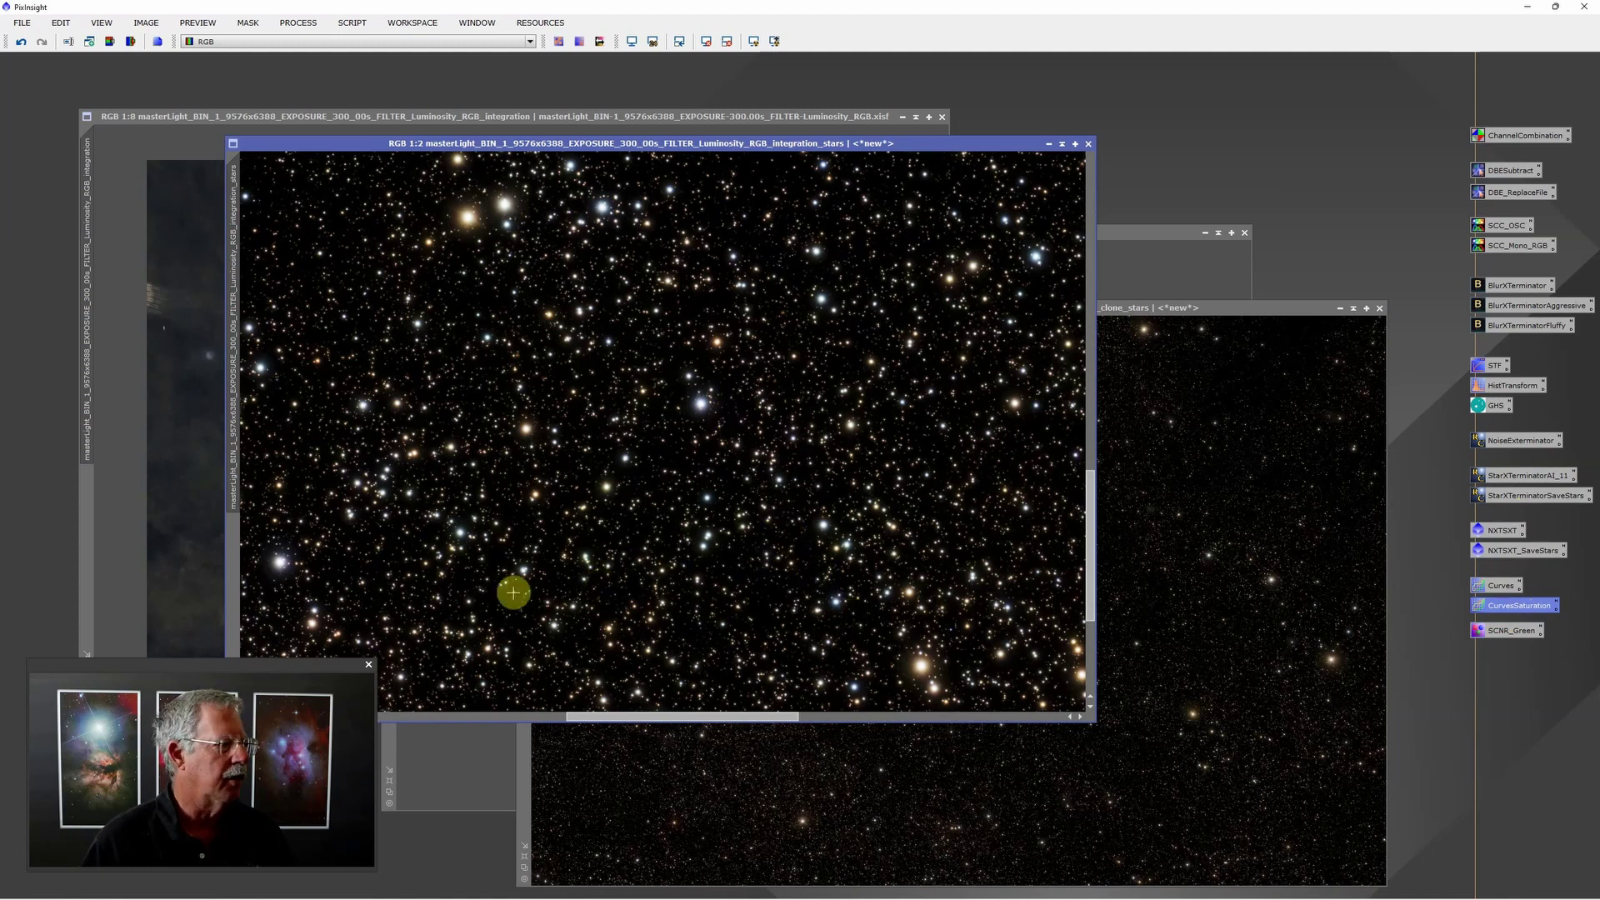
{"action": "scroll", "coordinate": [806, 532], "scroll_direction": "down", "scroll_amount": 1}
{"action": "scroll", "coordinate": [805, 532], "scroll_direction": "down", "scroll_amount": 5}
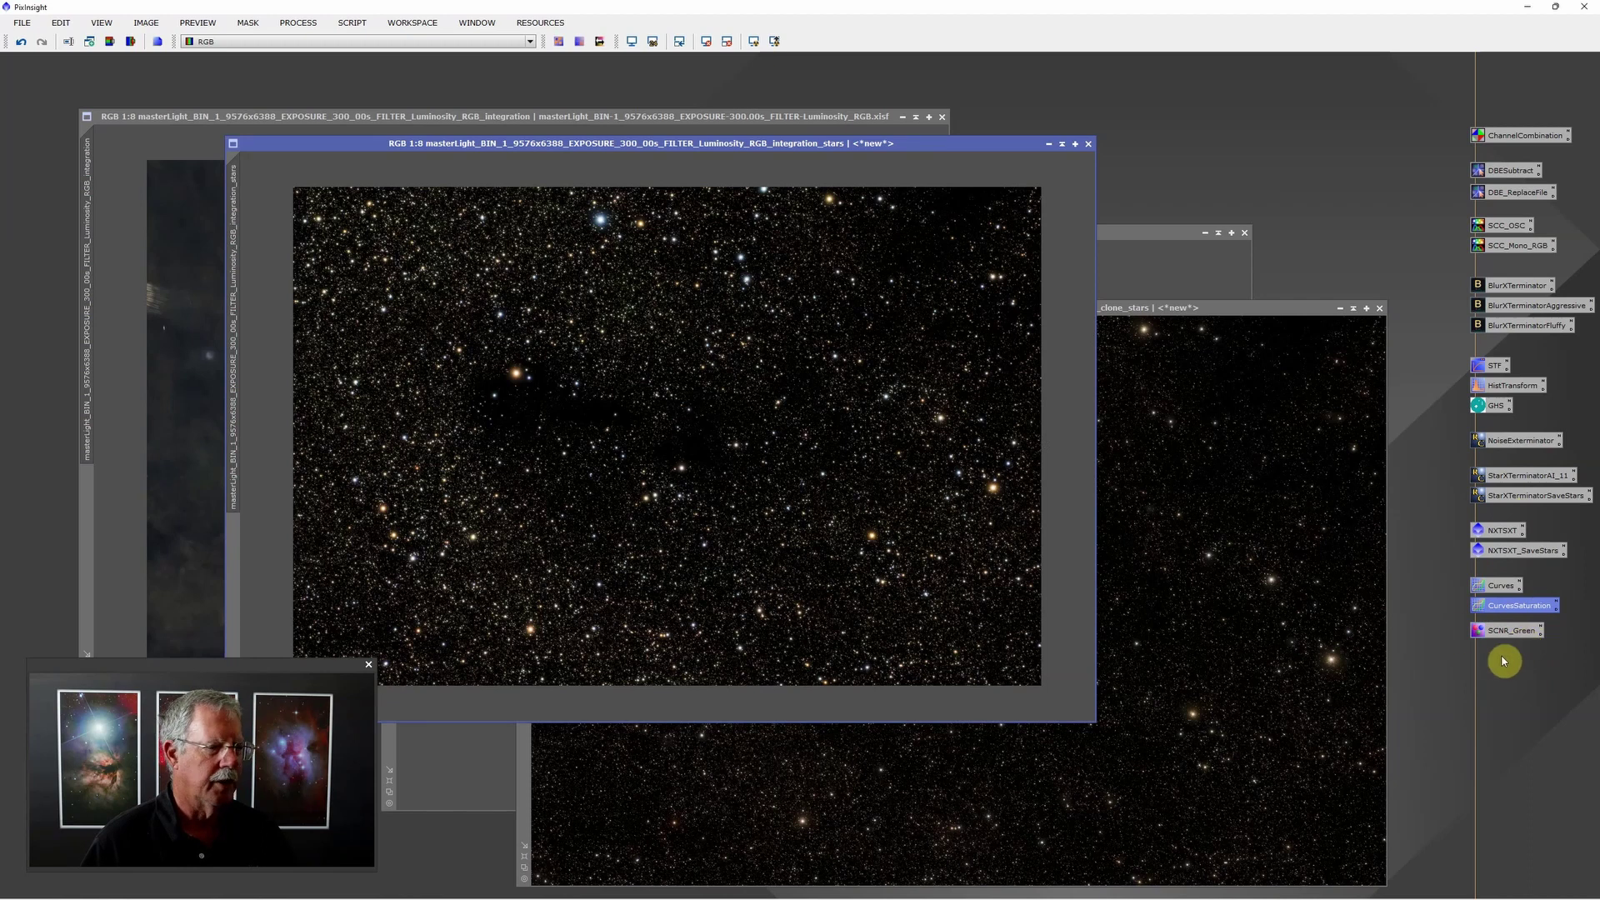
{"action": "left_click_drag", "start_coordinate": [1515, 631], "coordinate": [650, 455]}
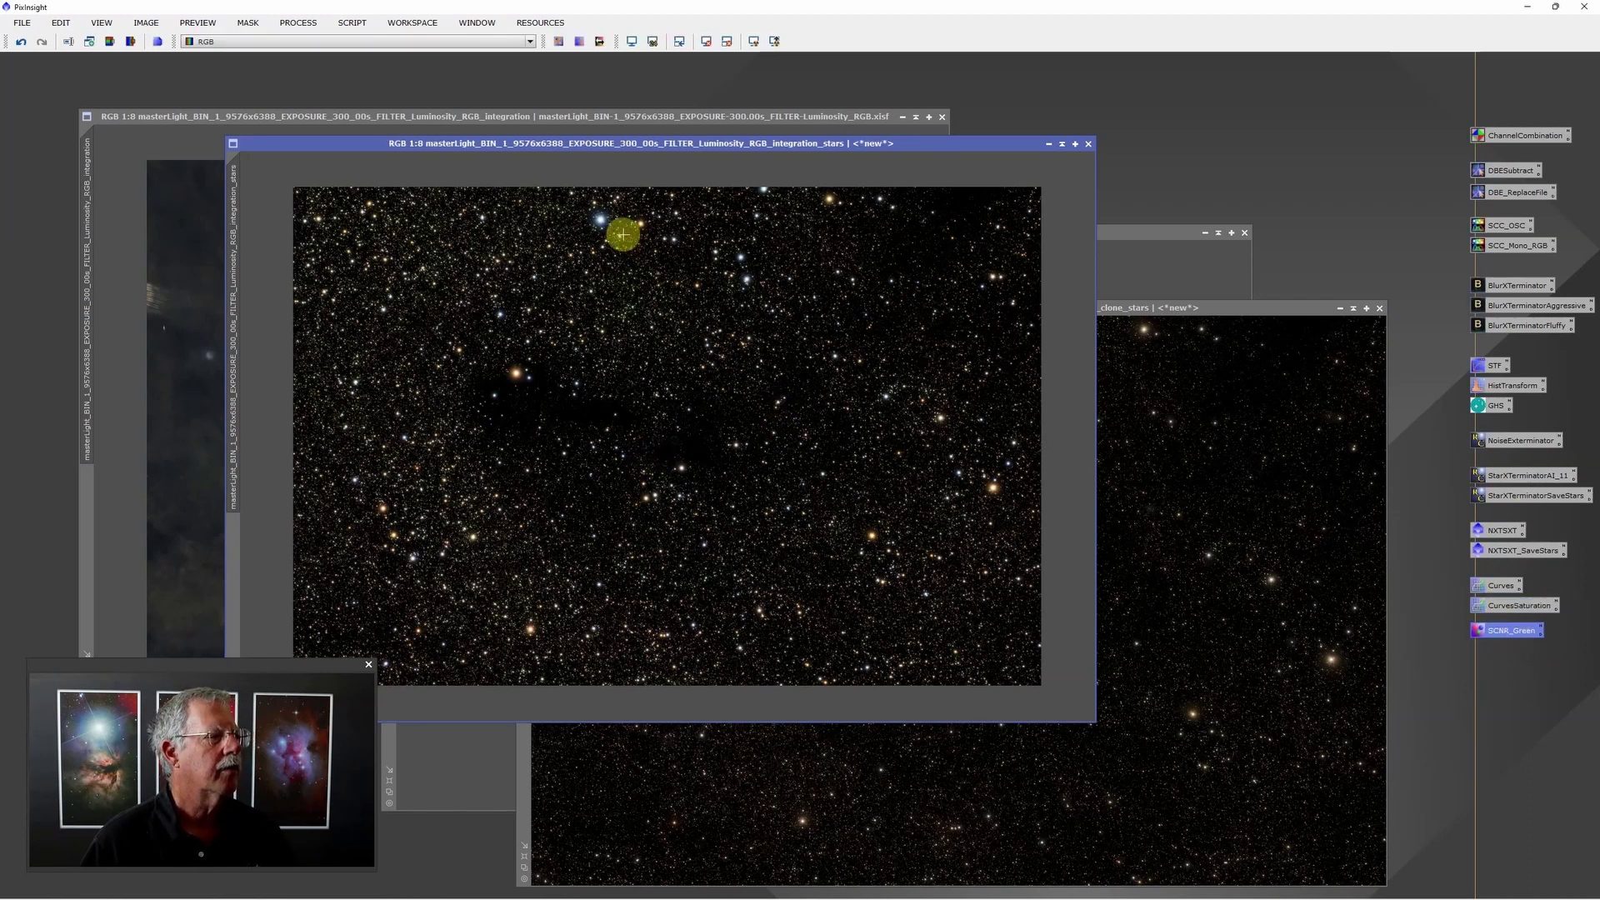
{"action": "scroll", "coordinate": [614, 308], "scroll_direction": "down", "scroll_amount": 1}
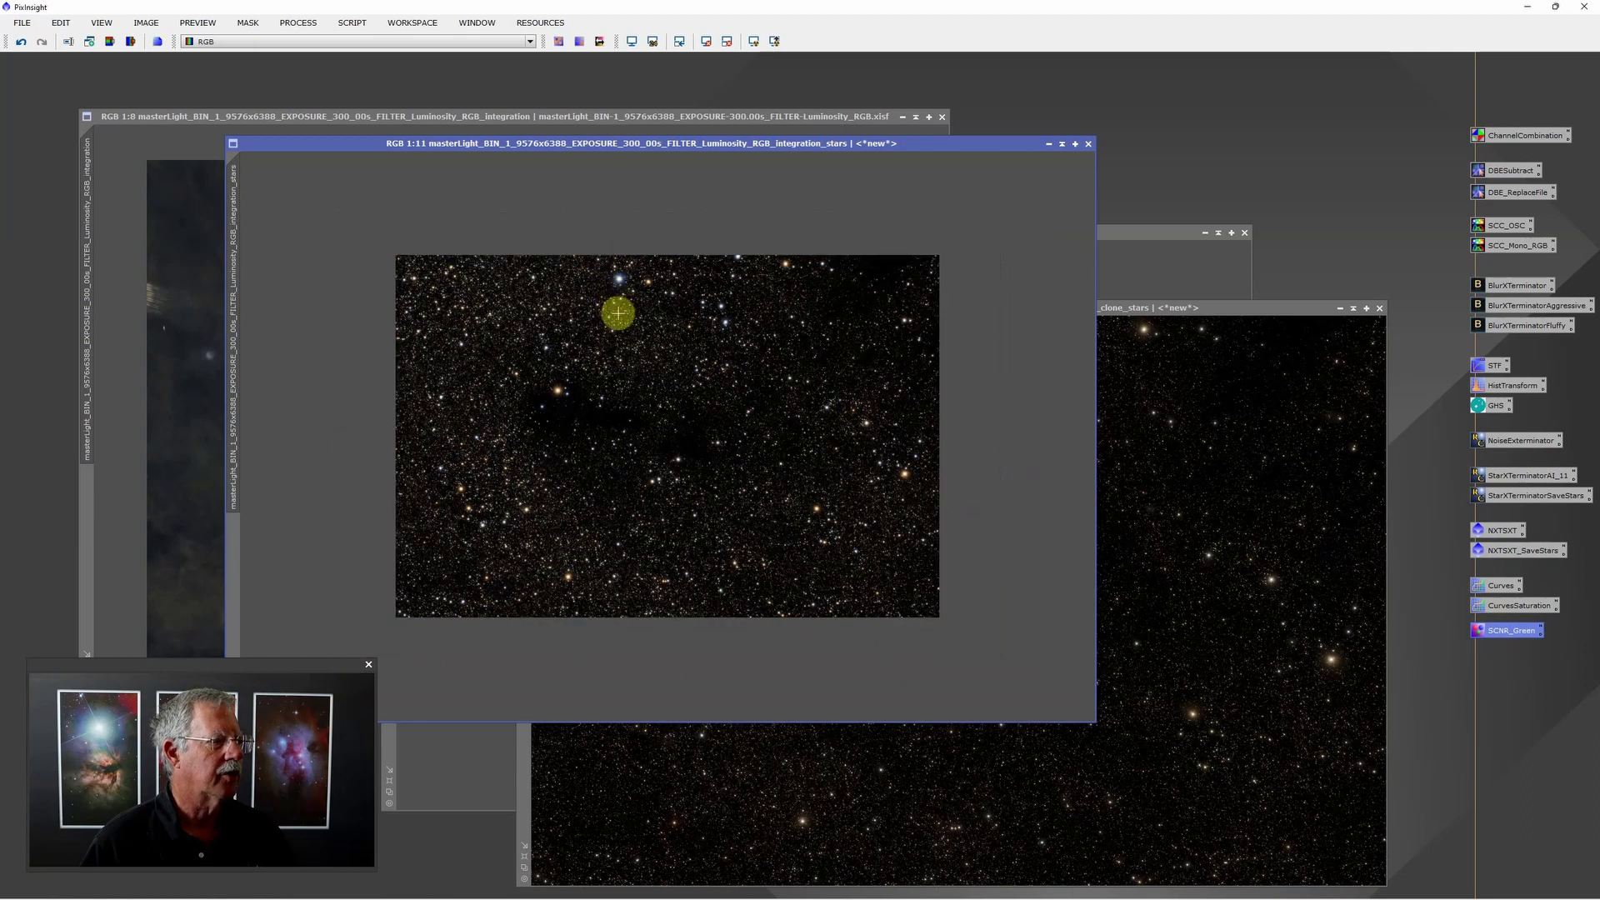